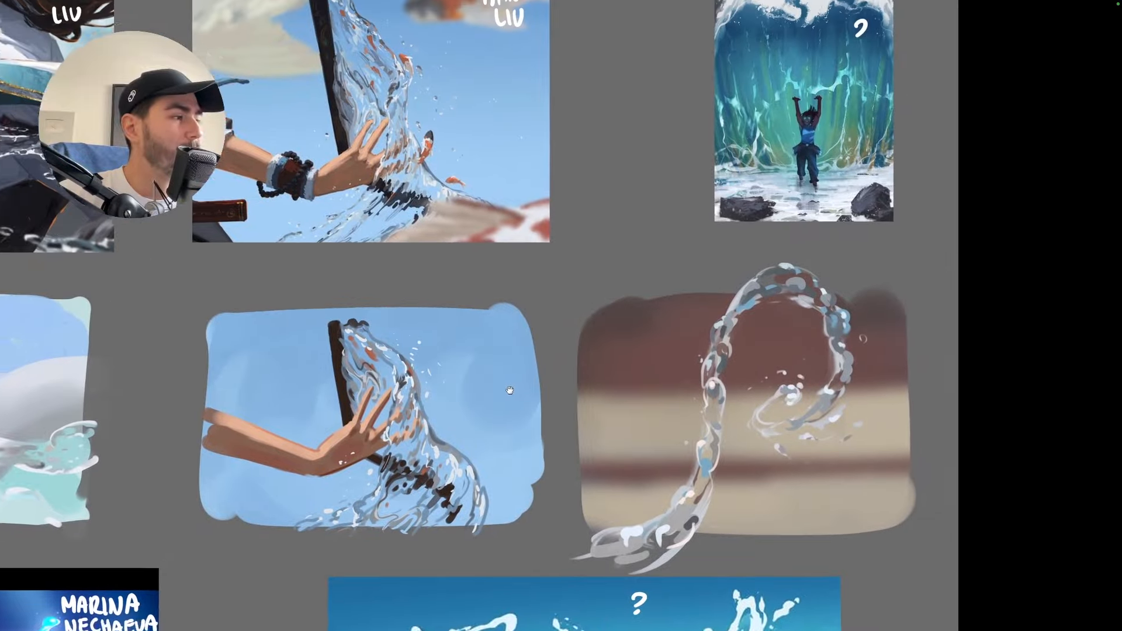
- Examine the water-effect reference artworks and the painted studies on the reference board
left_click_drag(599, 298, 509, 301)
left_click_drag(414, 626, 549, 329)
left_click_drag(386, 345, 767, 300)
left_click_drag(484, 343, 606, 372)
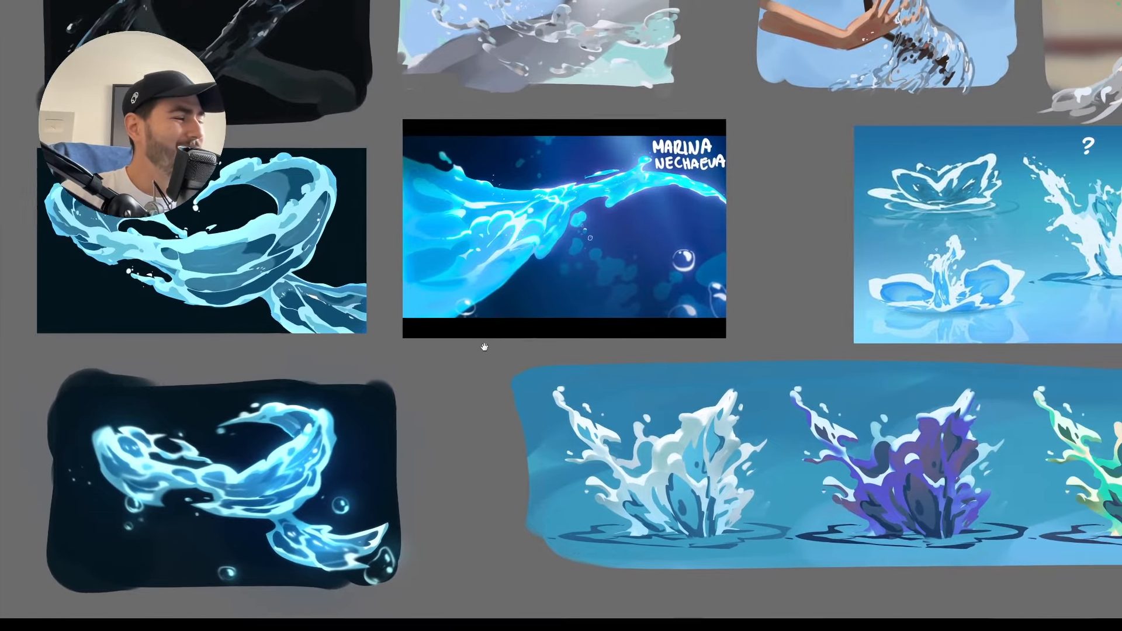
left_click_drag(484, 347, 448, 346)
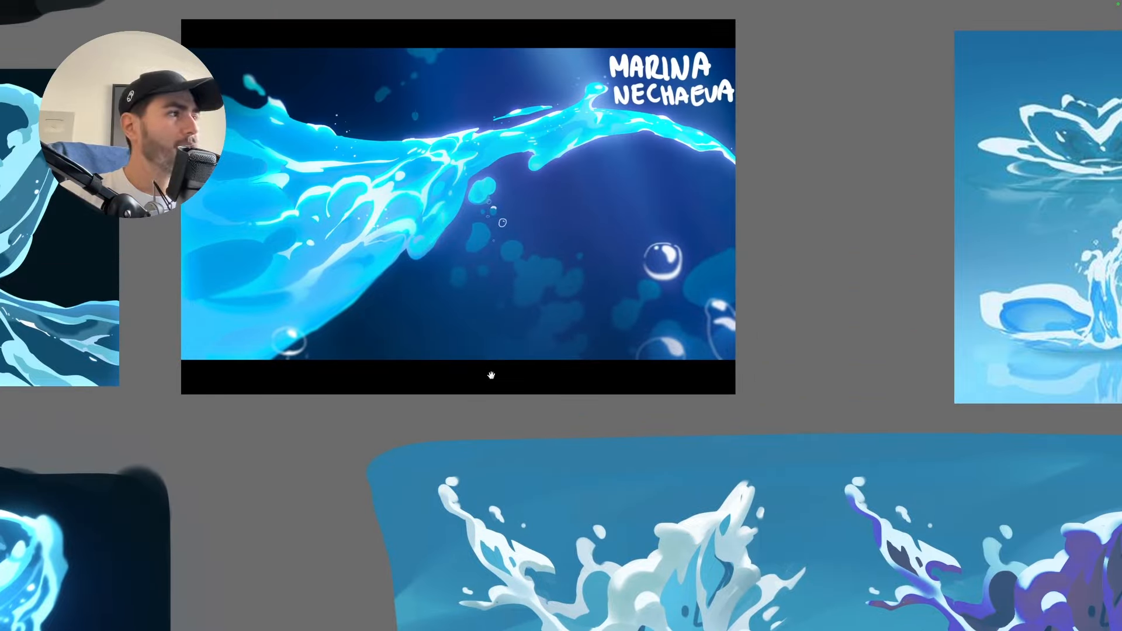
mouse_move(492, 361)
left_mouse_down()
mouse_move(461, 316)
mouse_move(484, 318)
left_mouse_up()
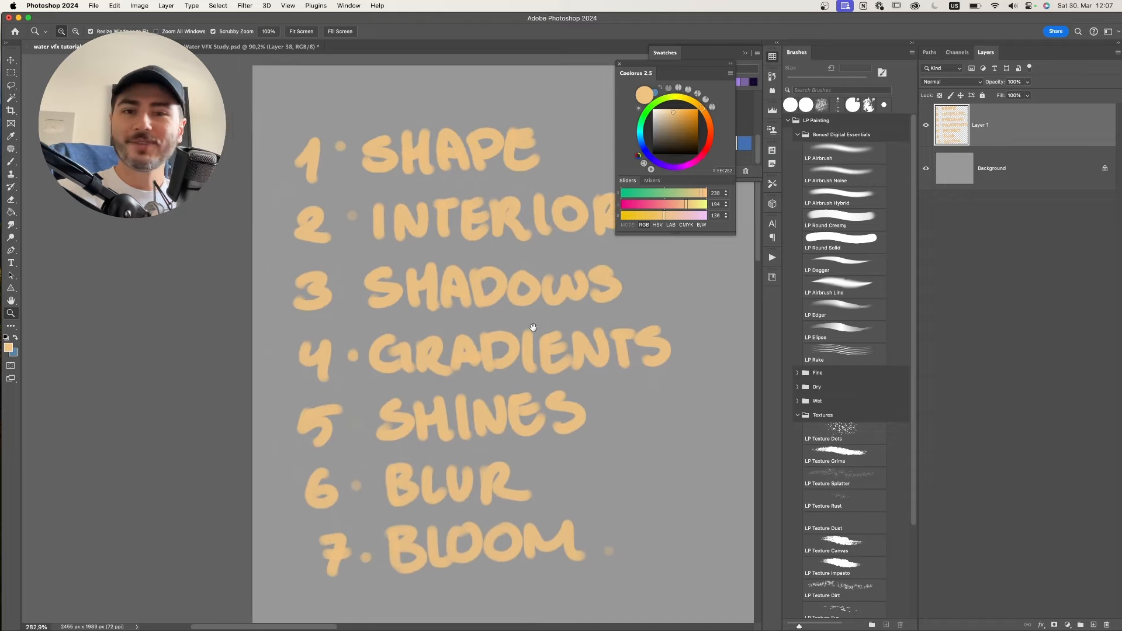
- Switch the document with the handwritten workflow list to full-screen mode and show the whole canvas
mouse_move(533, 327)
left_mouse_down()
mouse_move(500, 312)
mouse_move(576, 347)
mouse_move(555, 306)
mouse_move(556, 328)
left_mouse_up()
key("f")
key("f")
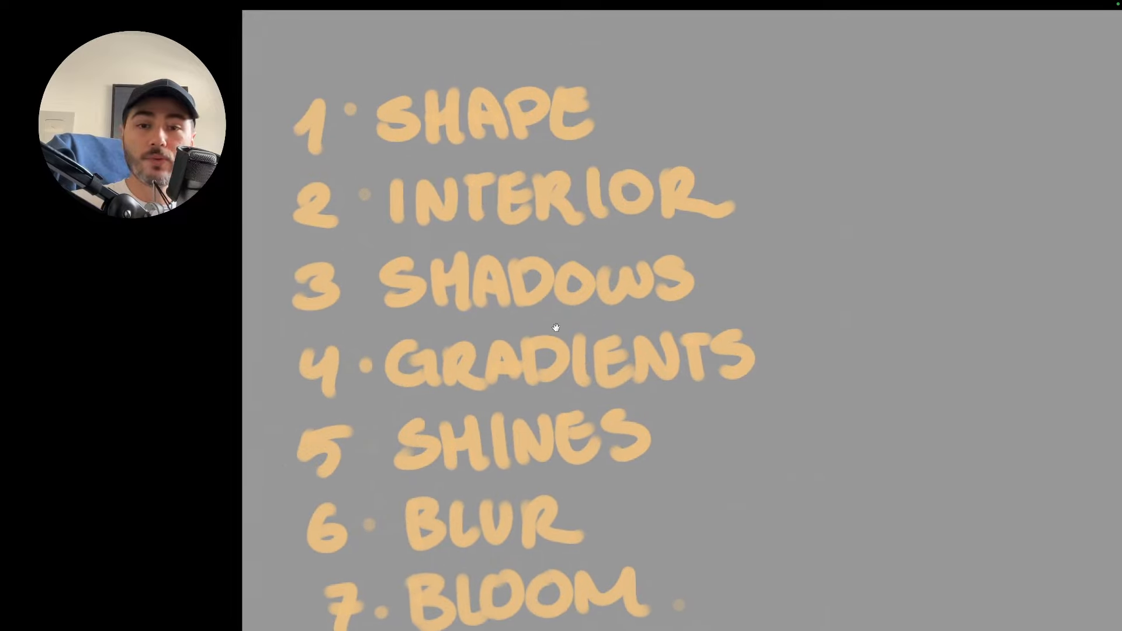
mouse_move(558, 111)
left_mouse_down()
mouse_move(536, 121)
mouse_move(516, 221)
left_mouse_up()
mouse_move(301, 231)
left_mouse_down()
mouse_move(638, 196)
mouse_move(330, 249)
left_mouse_up()
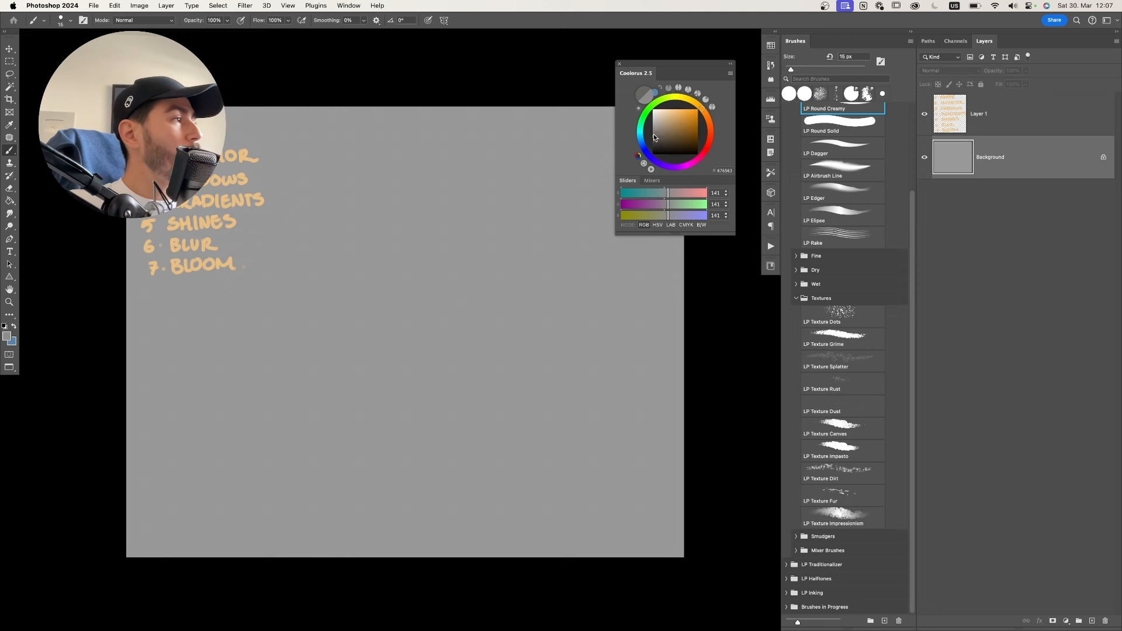
- Fill the Background layer with a dark, muted blue-violet, adjusting the fill colour from grey
left_click(649, 156)
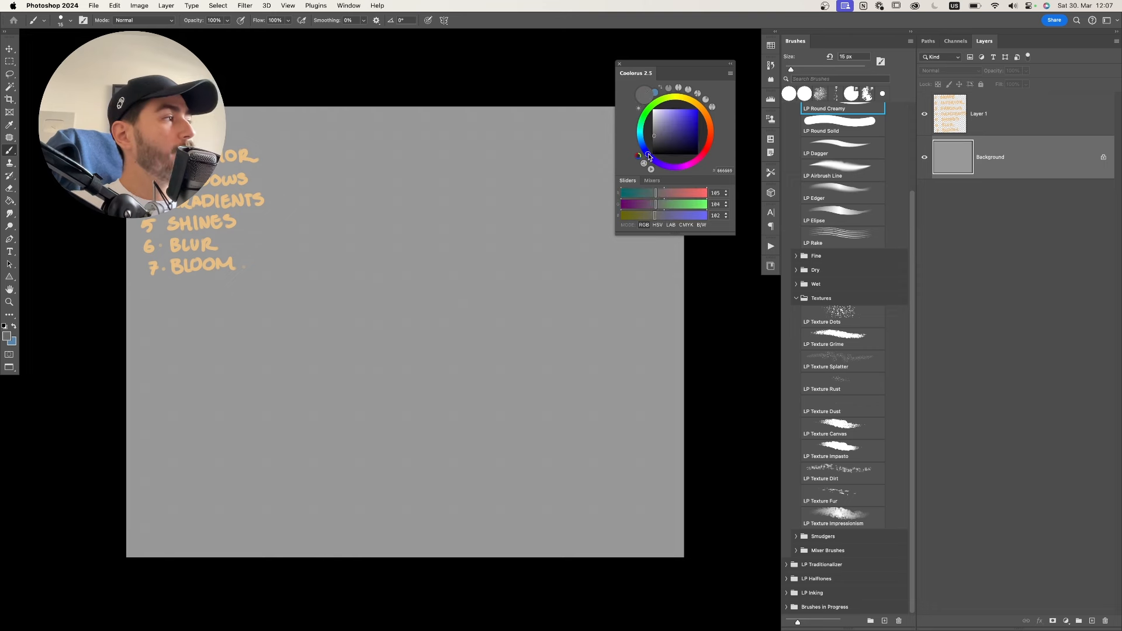
key("alt+BackSpace")
left_click(661, 139)
key("alt+BackSpace")
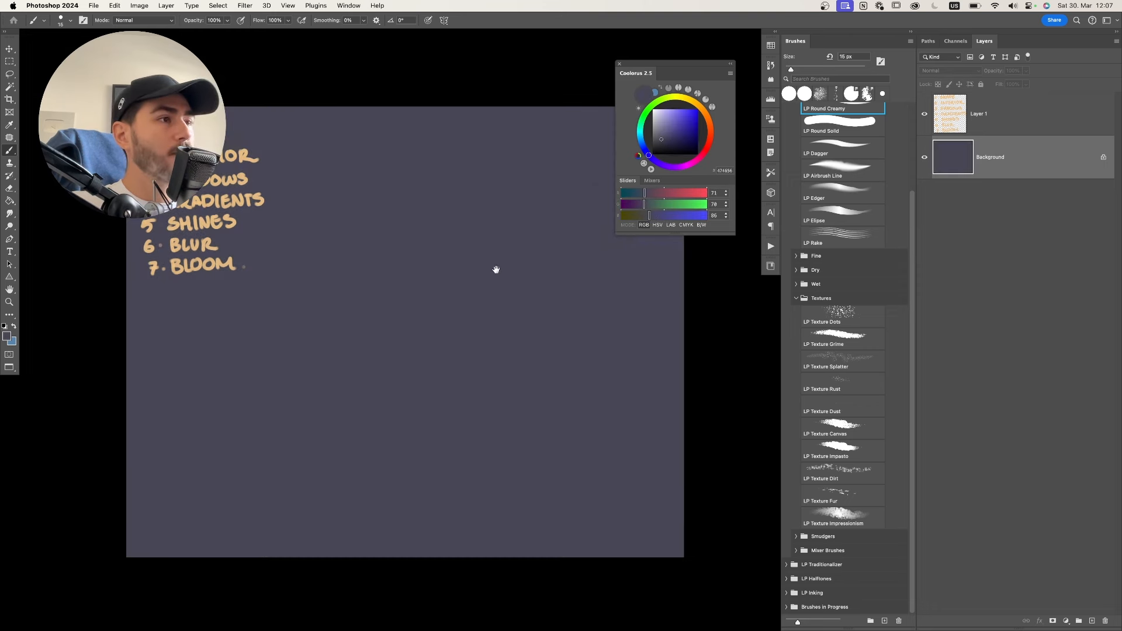
left_click_drag(511, 284, 478, 310)
left_click(660, 136)
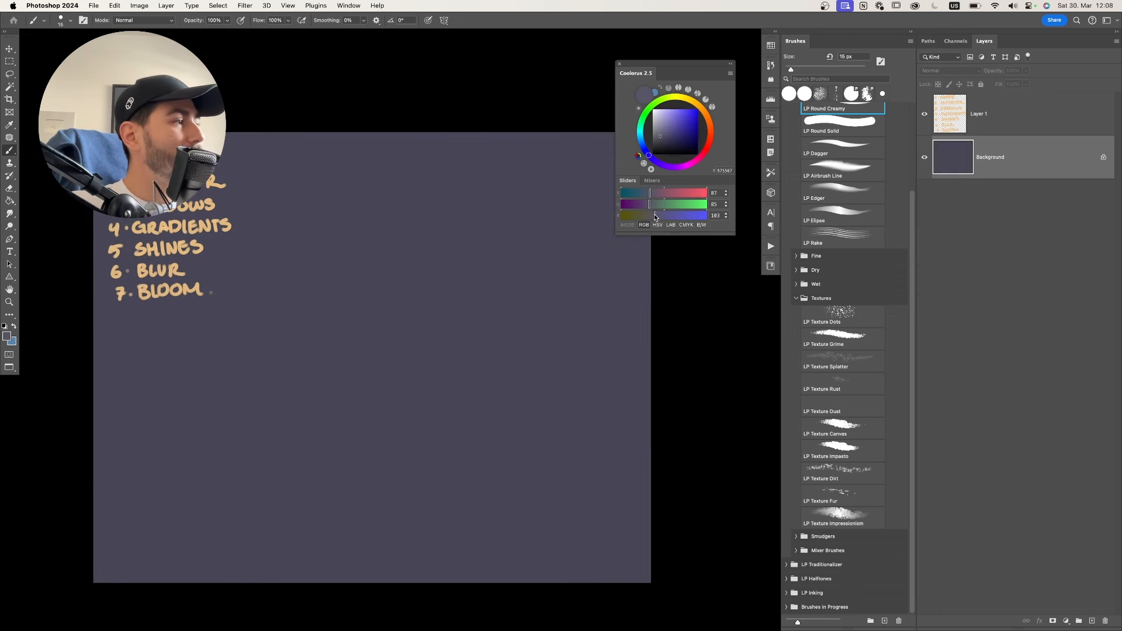
key("alt+BackSpace")
scroll(504, 298, "up", 1)
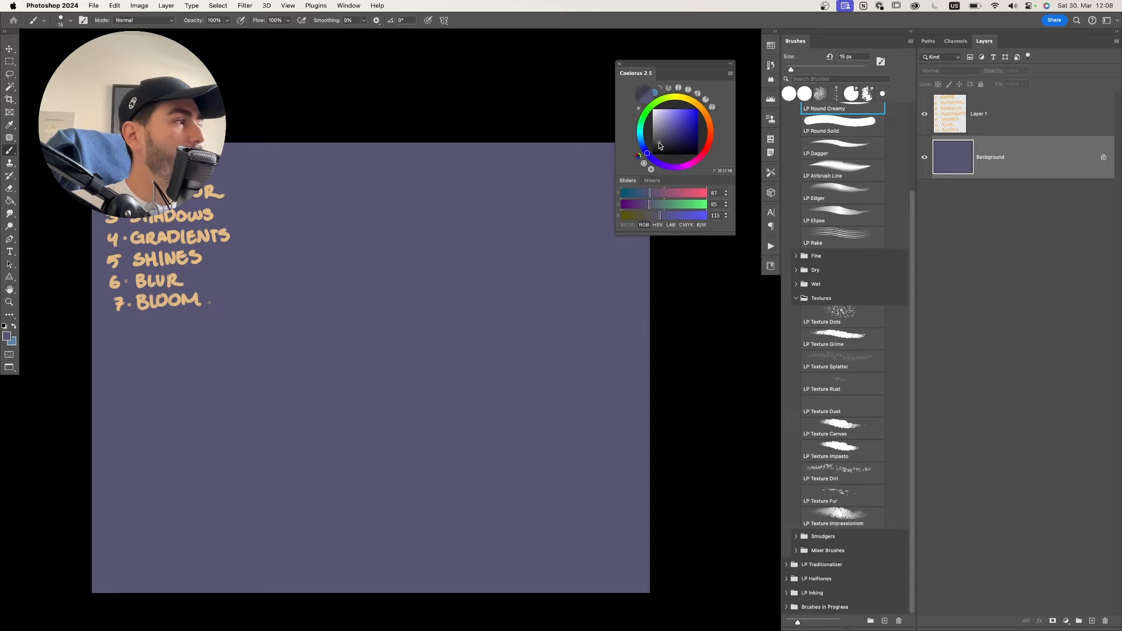
left_click(660, 145)
key("alt+BackSpace")
- Airbrush a soft, slightly lighter blue over the upper Background layer with LP Airbrush at 2000 px
scroll(497, 310, "up", 2)
scroll(460, 297, "down", 1)
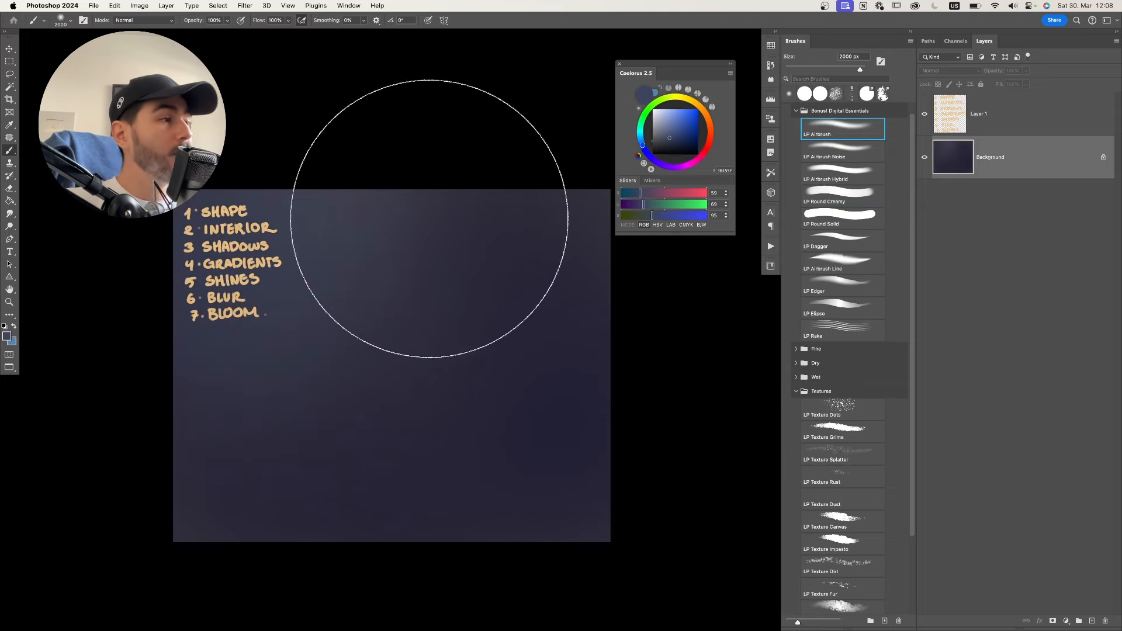
left_click_drag(426, 213, 488, 217)
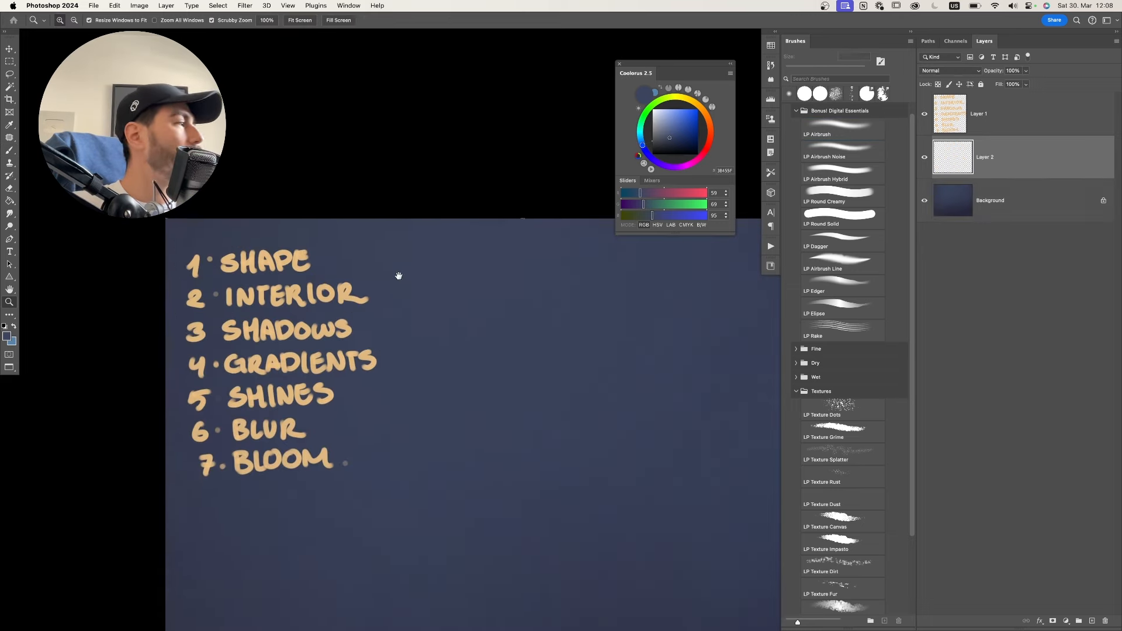
- Add an empty layer between the handwritten list and the Background, and choose the LP Round Creamy brush
left_click_drag(413, 310, 408, 327)
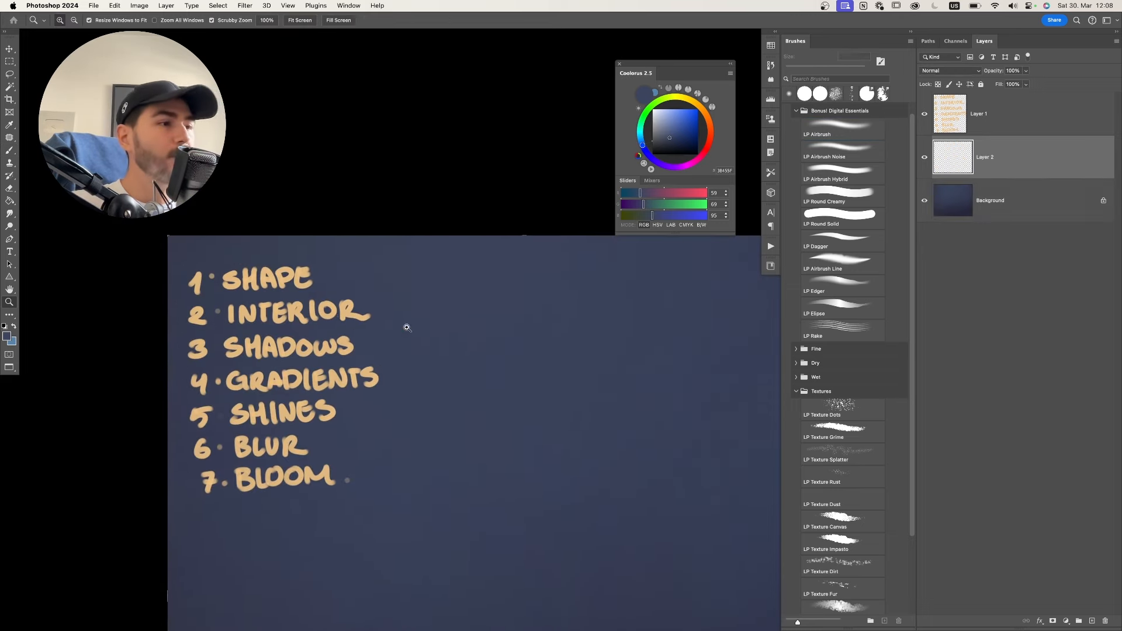
mouse_move(338, 318)
left_mouse_down()
mouse_move(344, 297)
mouse_move(452, 324)
mouse_move(422, 330)
mouse_move(470, 334)
mouse_move(319, 287)
left_mouse_up()
mouse_move(556, 395)
left_mouse_down()
mouse_move(463, 323)
mouse_move(438, 281)
left_mouse_up()
mouse_move(508, 342)
left_mouse_down()
mouse_move(462, 327)
mouse_move(481, 313)
mouse_move(471, 305)
mouse_move(496, 320)
left_mouse_up()
left_click(834, 187)
mouse_move(444, 355)
left_mouse_down()
mouse_move(395, 322)
mouse_move(431, 337)
mouse_move(416, 268)
left_mouse_up()
key("l")
key("b")
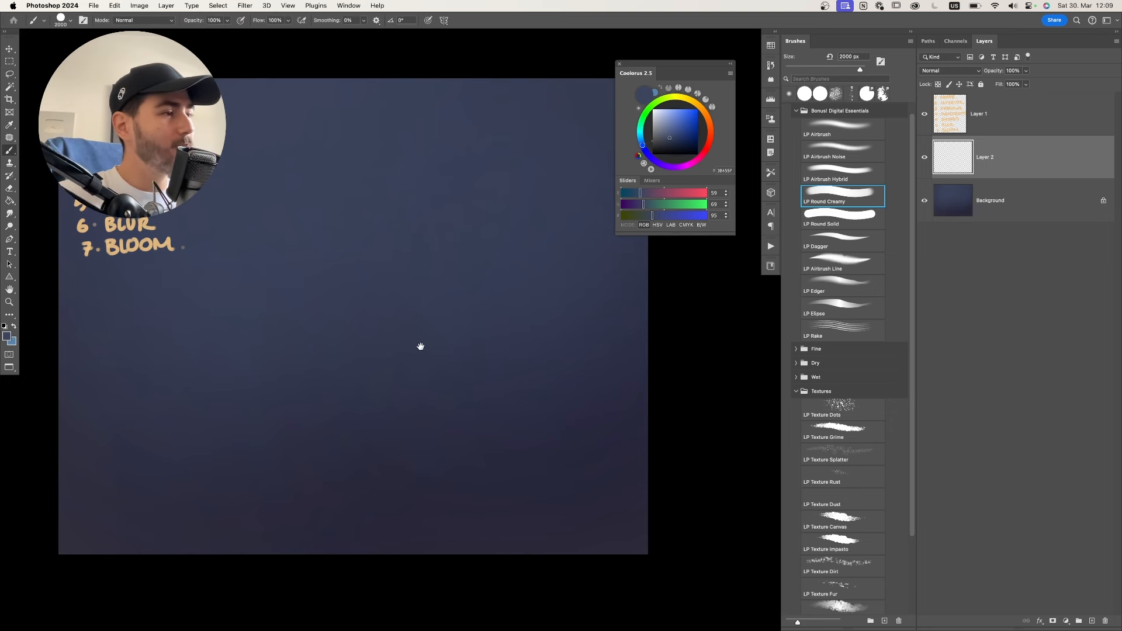
- Lasso the silhouette of a large water stream sweeping from the canvas's upper left down into a curl
left_click_drag(391, 368, 382, 363)
key("l")
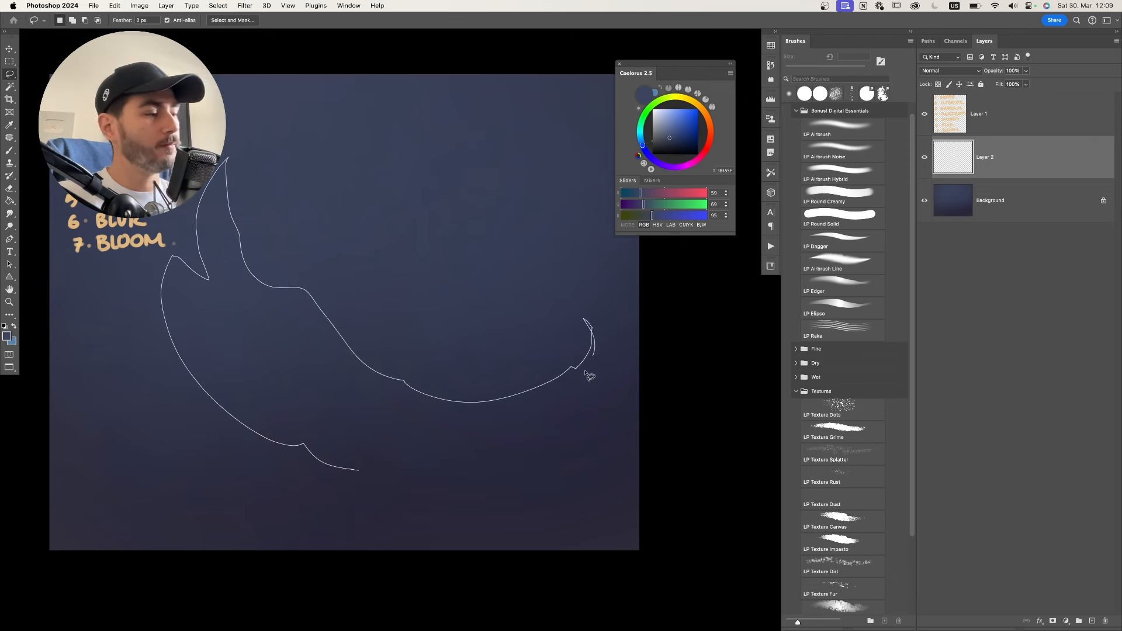
left_click_drag(585, 372, 359, 471)
left_click_drag(419, 403, 415, 398)
left_click_drag(586, 320, 562, 368)
mouse_move(392, 308)
left_mouse_down()
mouse_move(525, 292)
mouse_move(497, 374)
left_mouse_up()
- Extend the lasso selection with wavy edges along the stream's body and small splash shapes beneath it
mouse_move(350, 335)
left_mouse_down()
mouse_move(376, 341)
mouse_move(331, 454)
left_mouse_up()
mouse_move(458, 453)
left_mouse_down()
mouse_move(458, 444)
mouse_move(458, 458)
left_mouse_up()
mouse_move(302, 241)
left_mouse_down()
mouse_move(376, 335)
mouse_move(371, 354)
left_mouse_up()
left_click_drag(176, 372, 263, 442)
left_click_drag(588, 383, 515, 460)
left_click_drag(388, 469, 303, 476)
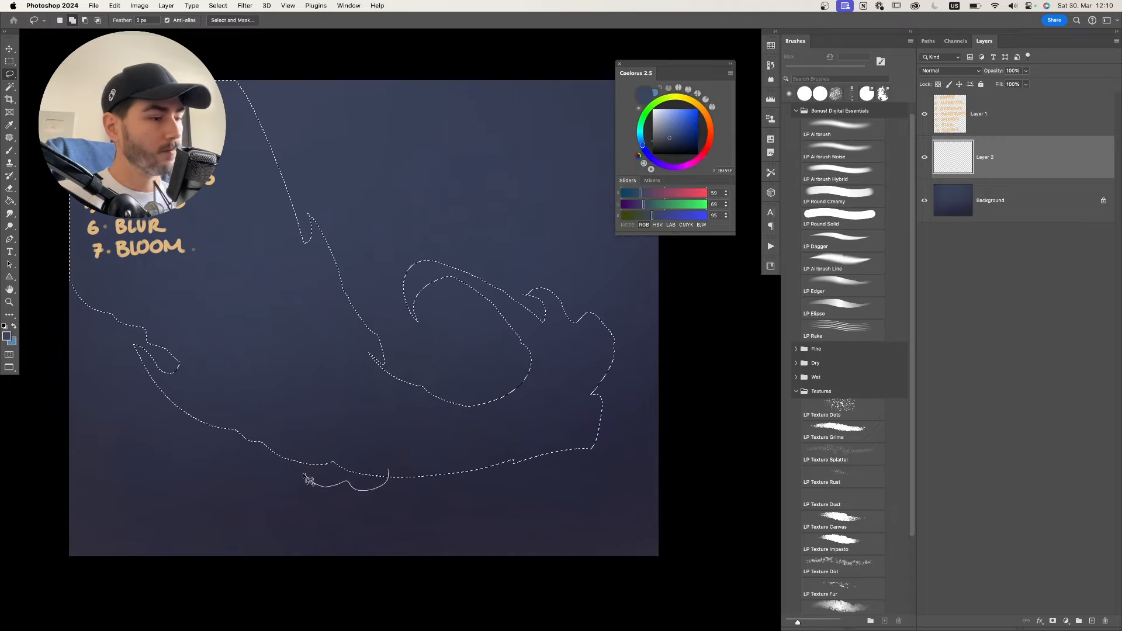
left_click_drag(304, 476, 396, 473)
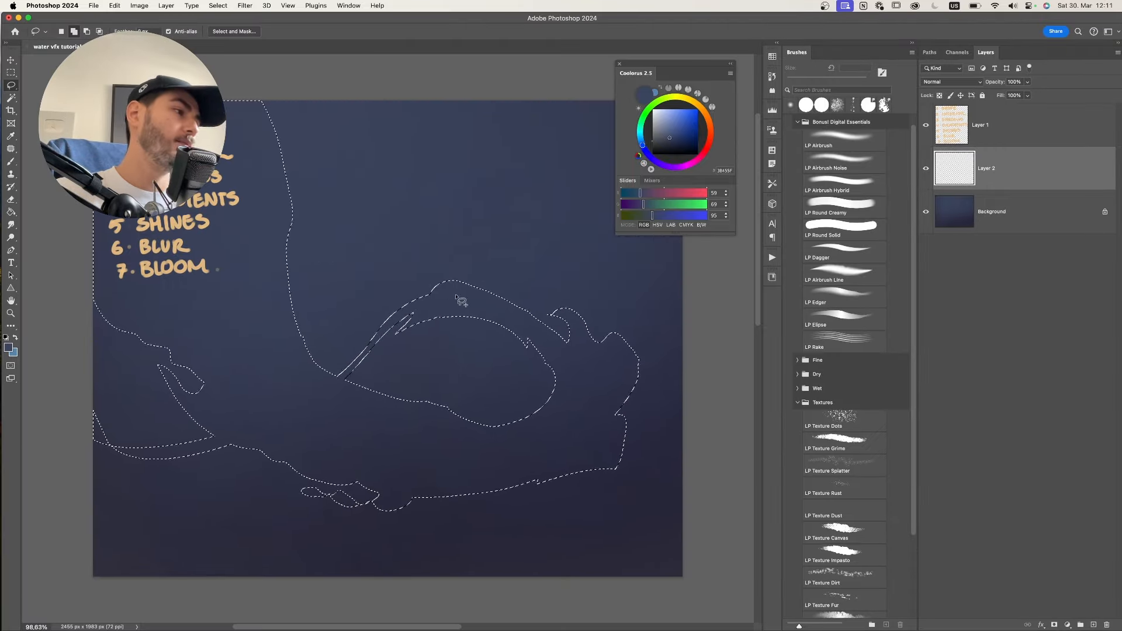
- Refine the selection around the curl with irregular, splashy bumps on its tip, outer edge and lower corner
left_click_drag(456, 297, 426, 297)
left_click_drag(549, 316, 584, 336)
left_click_drag(504, 327, 533, 351)
left_click_drag(638, 354, 628, 399)
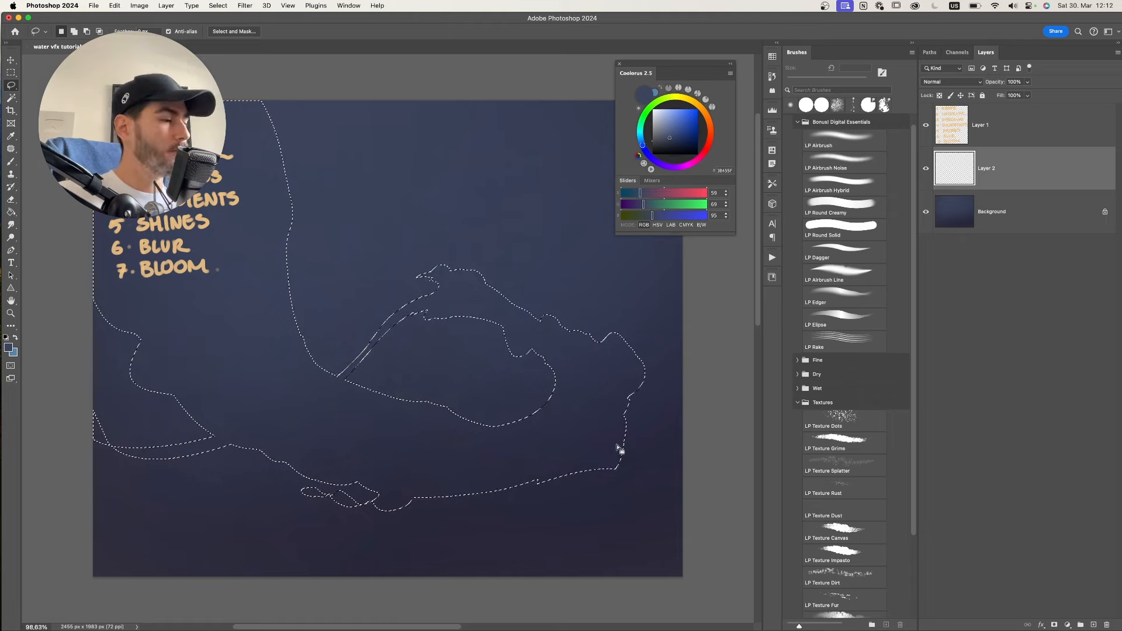
left_click_drag(618, 442, 533, 479)
mouse_move(583, 446)
left_mouse_down()
mouse_move(628, 455)
mouse_move(553, 471)
left_mouse_up()
left_click_drag(576, 421, 564, 415)
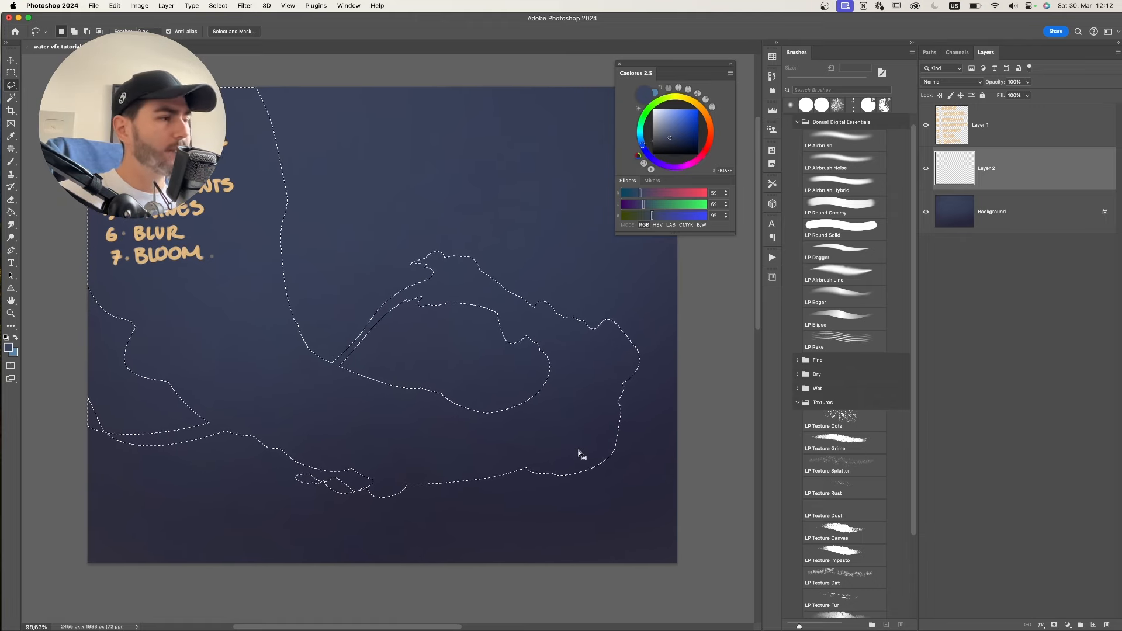
- Reshape the small splashes under the stream and fill the selection with light blue (127, 199, 223)
left_click_drag(500, 438, 509, 429)
mouse_move(389, 474)
left_mouse_down()
mouse_move(354, 485)
mouse_move(312, 471)
mouse_move(339, 480)
left_mouse_up()
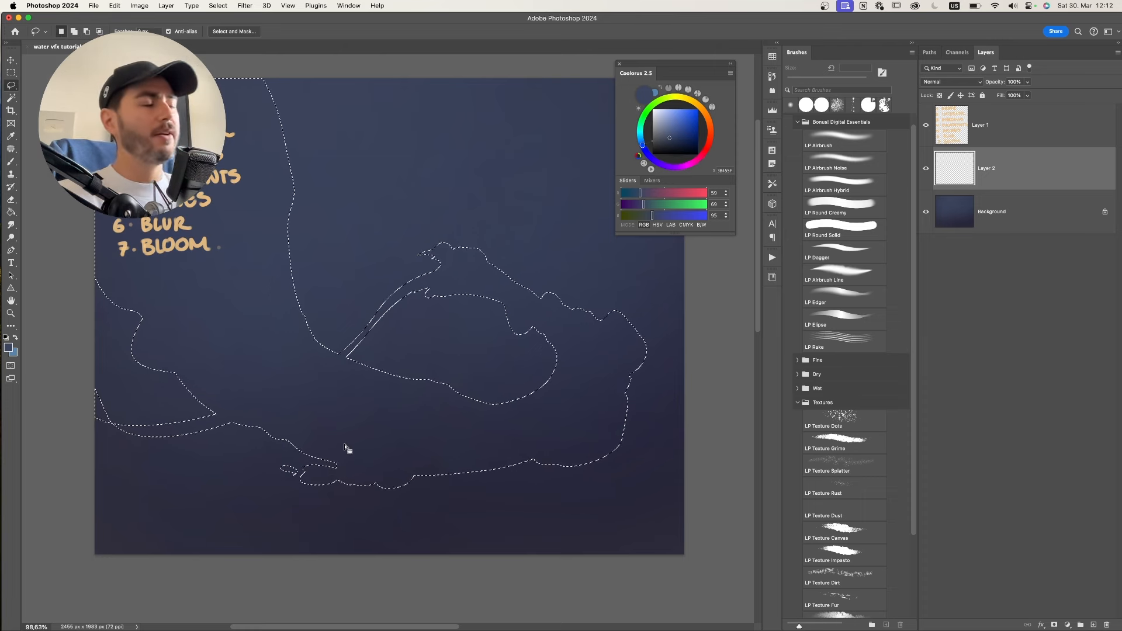
left_click_drag(444, 330, 432, 326)
left_click_drag(517, 355, 501, 353)
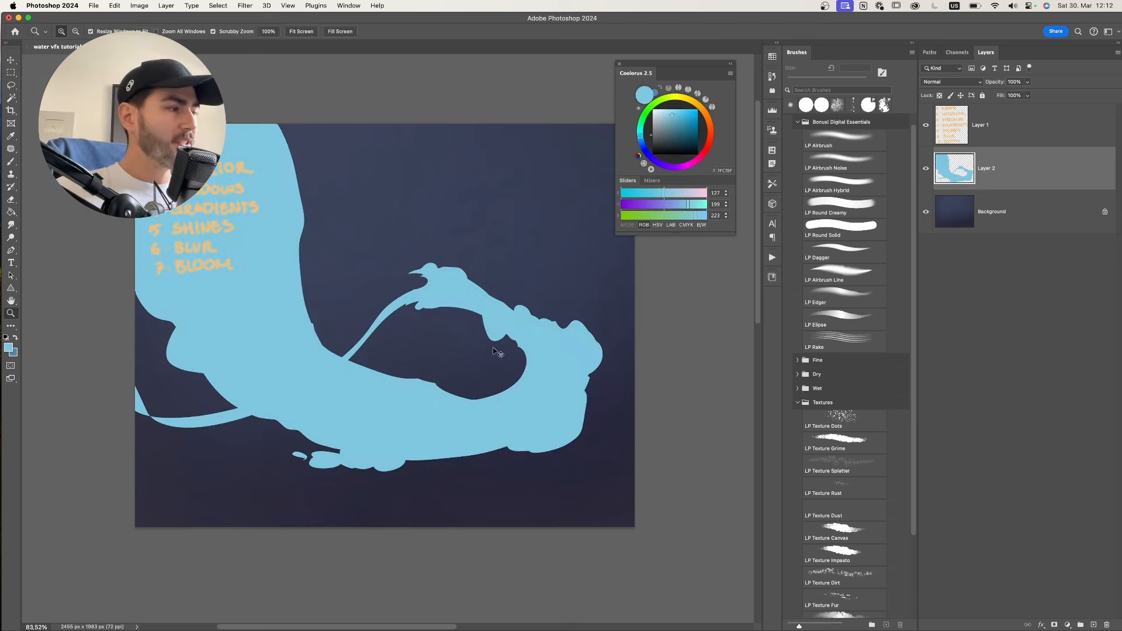
- Move the handwritten workflow list to the canvas's upper-right corner, clear of the water shape
left_click(963, 123)
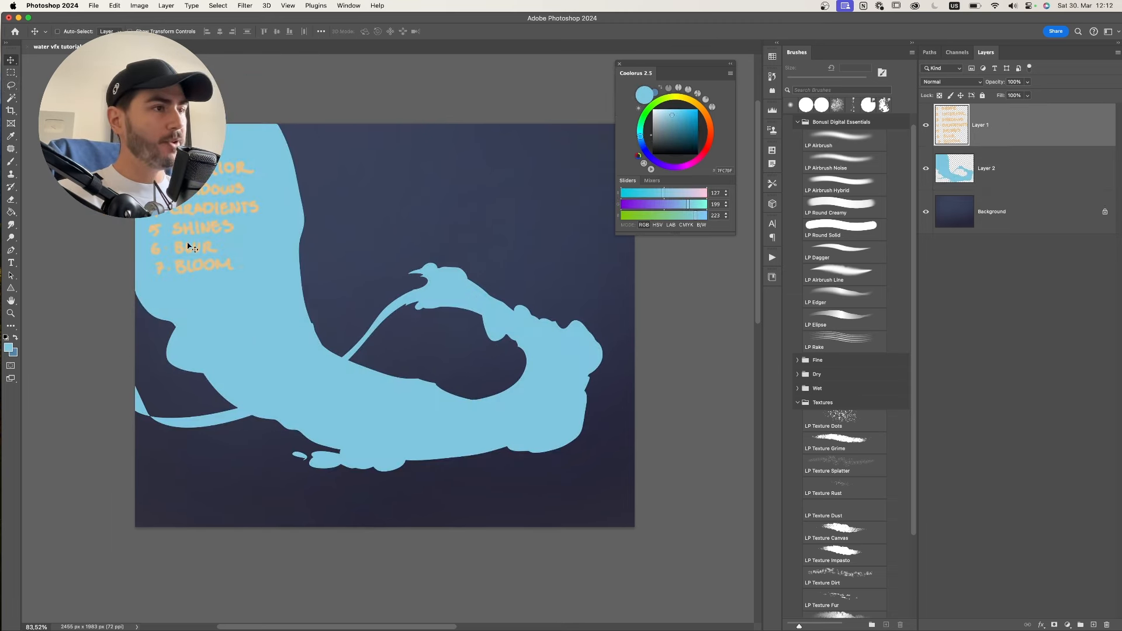
left_click_drag(190, 248, 582, 221)
left_click_drag(541, 286, 445, 287)
left_click_drag(513, 269, 508, 251)
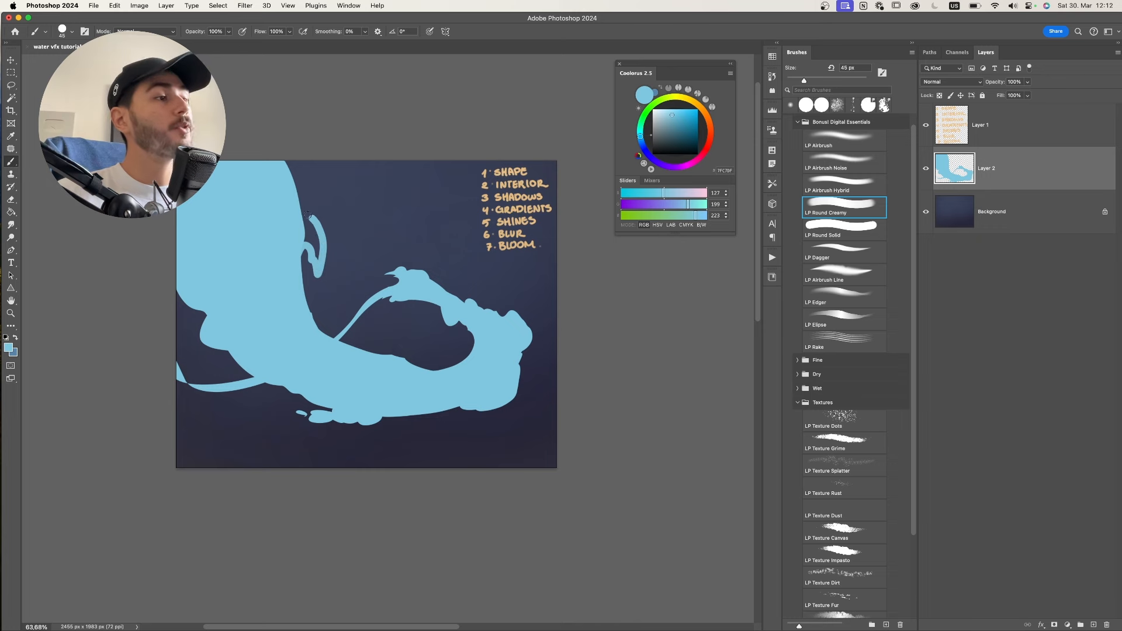
- Reshape the upper stream on the water layer, painting a bulge and erasing hollows into both of its sides
left_click_drag(291, 165, 296, 172)
key("e")
mouse_move(317, 272)
left_mouse_down()
mouse_move(295, 292)
mouse_move(290, 273)
mouse_move(296, 300)
left_mouse_up()
key("super+z")
key("b")
key("e")
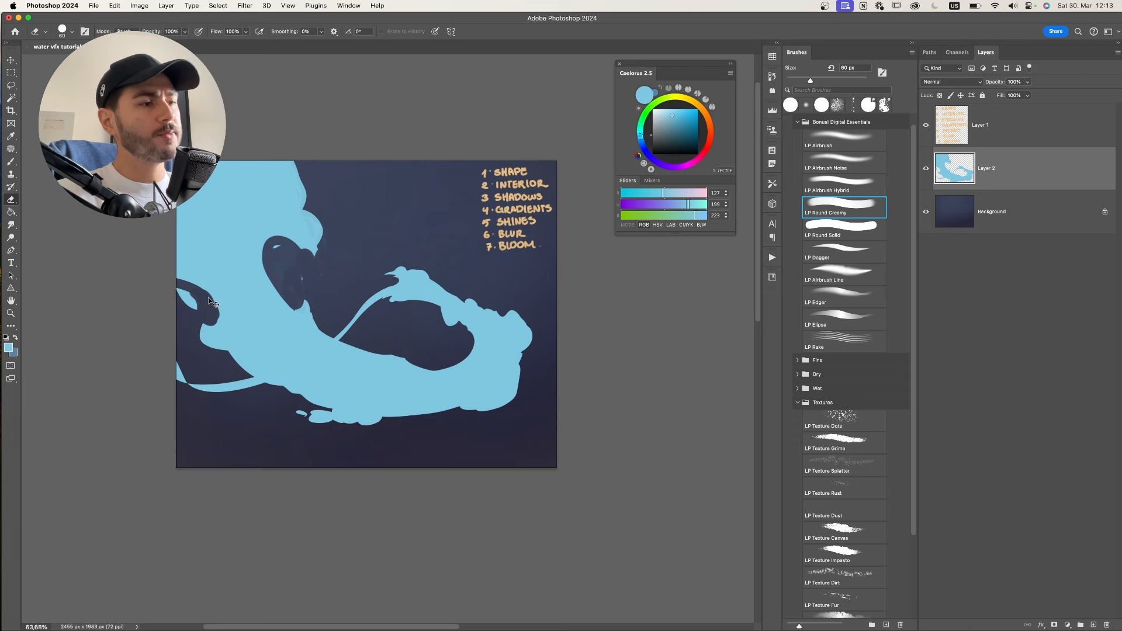
scroll(214, 320, "down", 2)
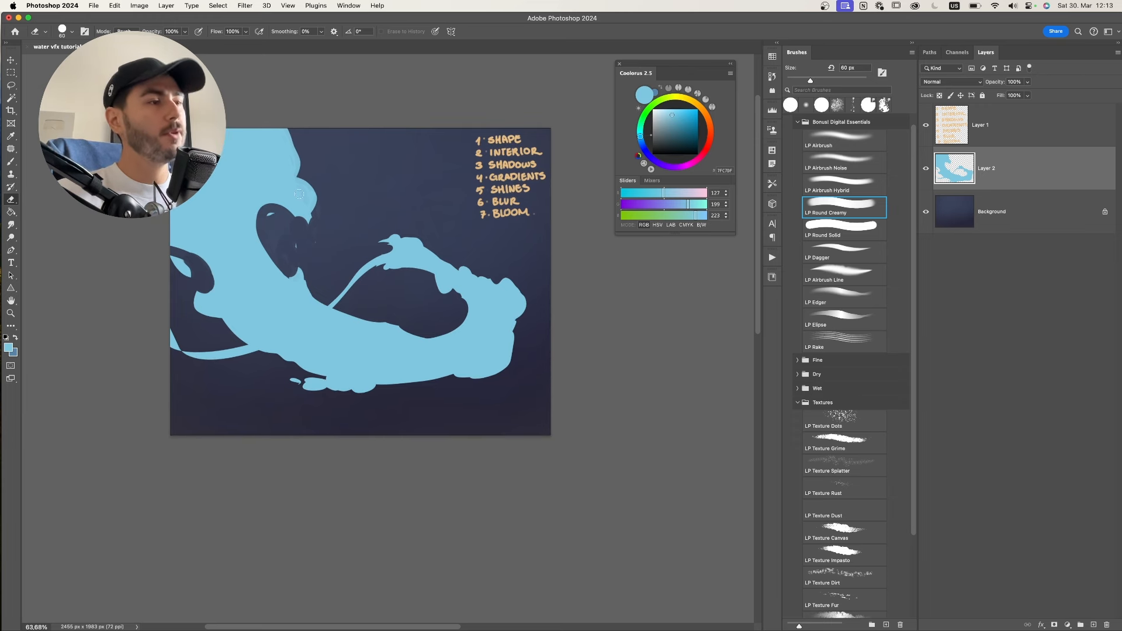
- Clean up the edges around the stream's hollows and paint small droplets inside the upper one
key("b")
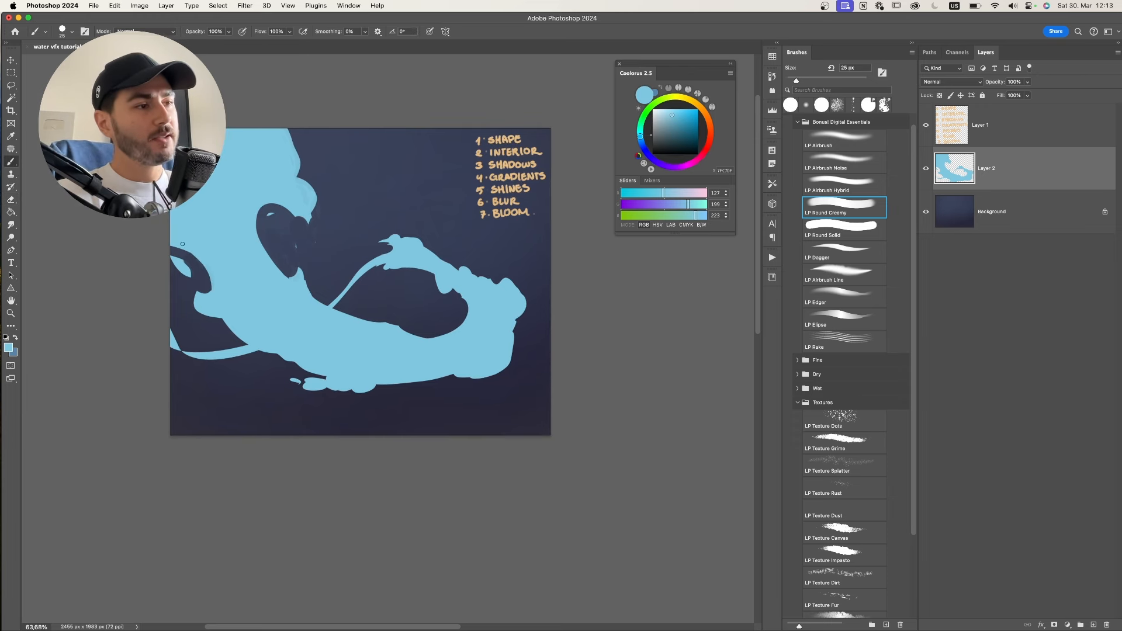
left_click_drag(205, 215, 202, 212)
key("e")
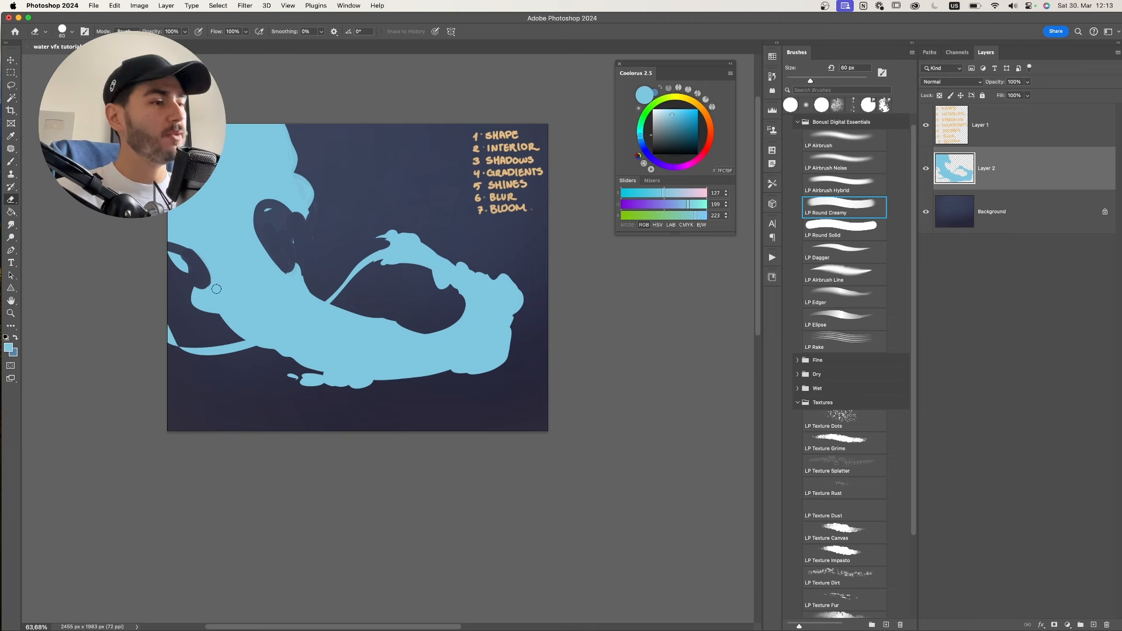
left_click_drag(296, 271, 302, 260)
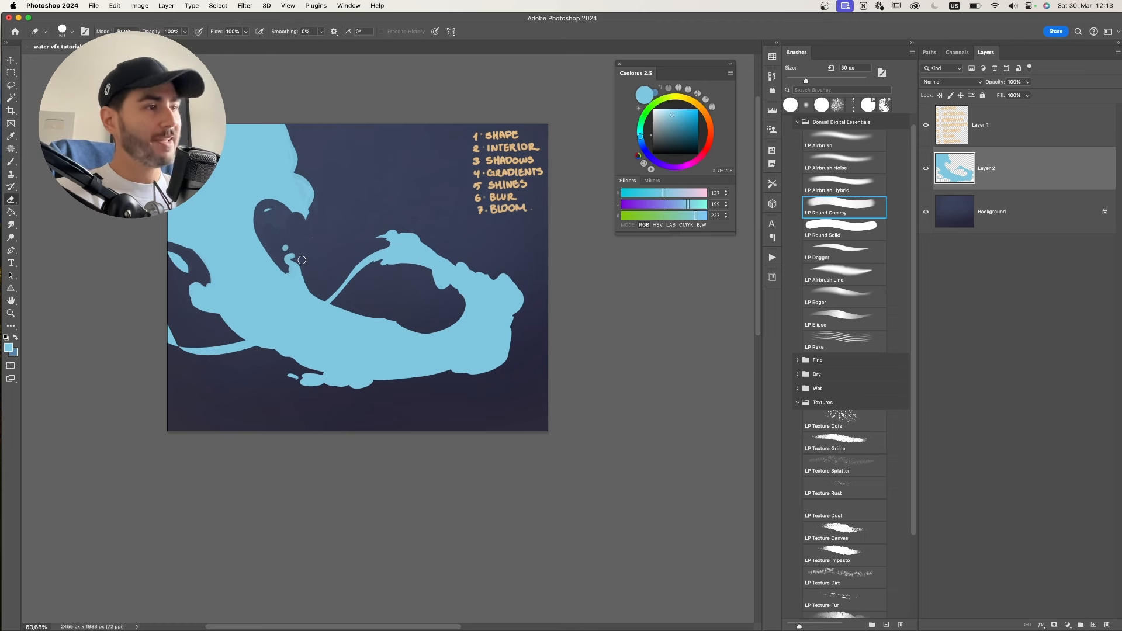
- Paint tiny droplets beside the curl's tip and trim the tip's edge with the eraser
key("b")
key("bracketleft")
left_click(374, 244)
key("e")
left_click_drag(378, 234, 380, 242)
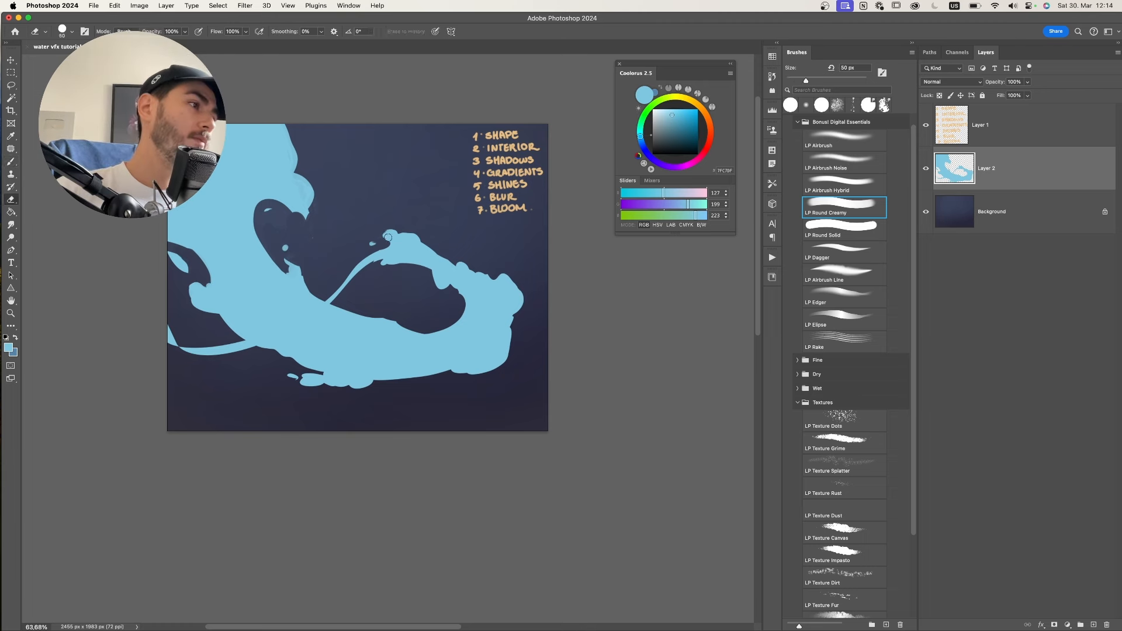
- Paint rounded bulges along the upper edges of the main stream and the curl
key("b")
key("bracketleft")
key("bracketleft")
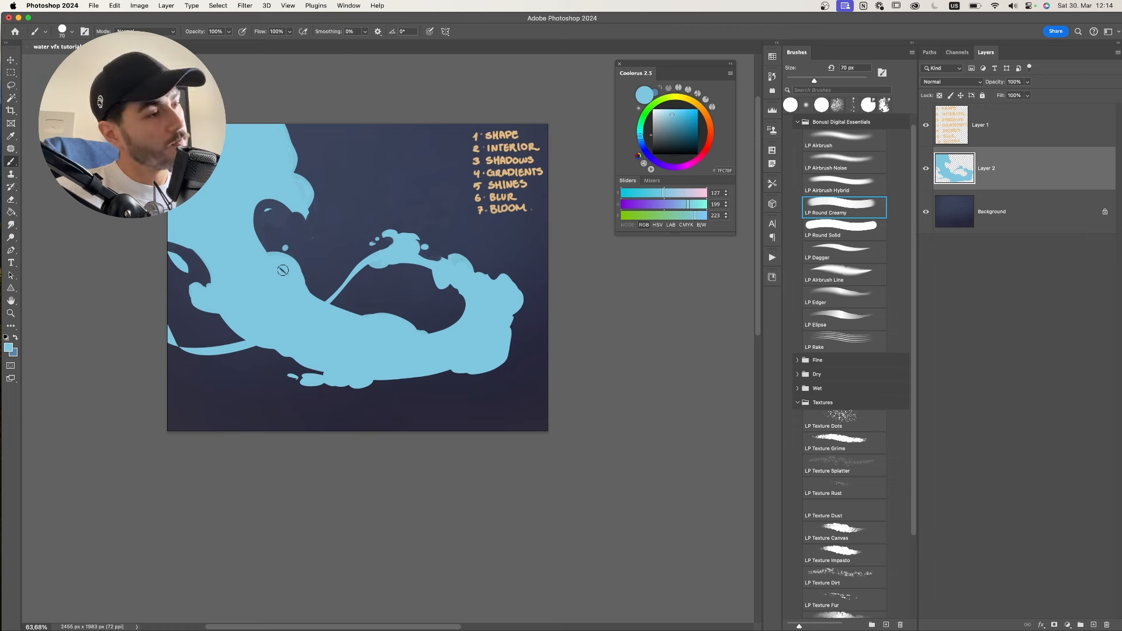
key("bracketleft")
key("bracketleft")
key("bracketleft")
- Refine the upper stream's contour and erase a wide, rounded hollow from the stream's underside near the curl
key("e")
left_click_drag(297, 144, 294, 168)
key("b")
left_click_drag(284, 129, 292, 167)
key("e")
left_click_drag(380, 377, 459, 363)
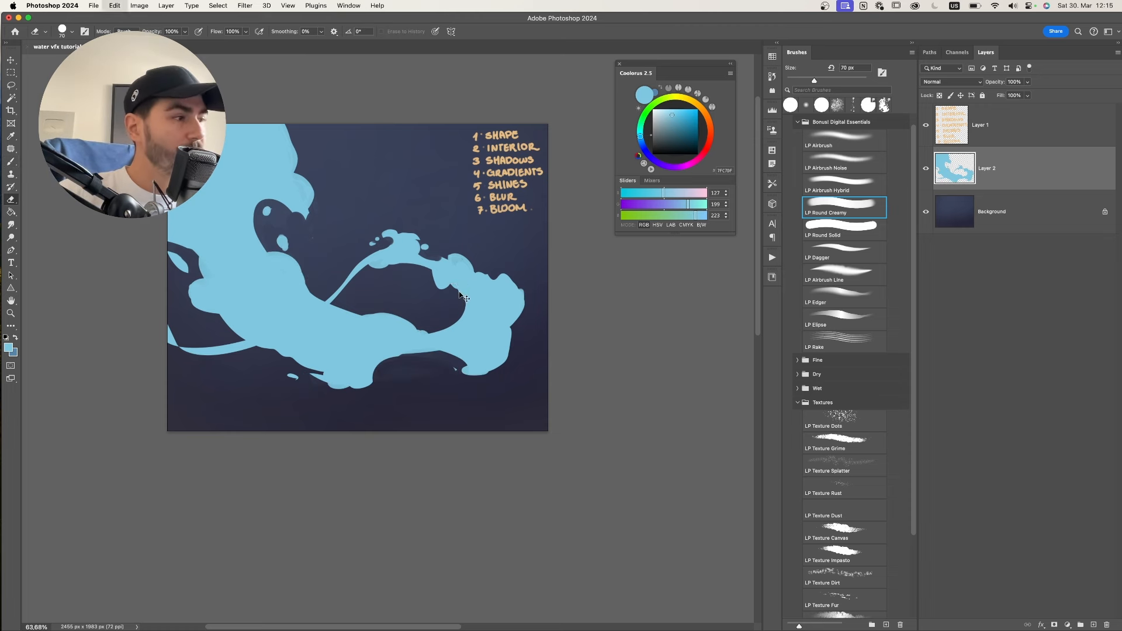
mouse_move(476, 283)
left_mouse_down()
mouse_move(456, 271)
mouse_move(467, 267)
left_mouse_up()
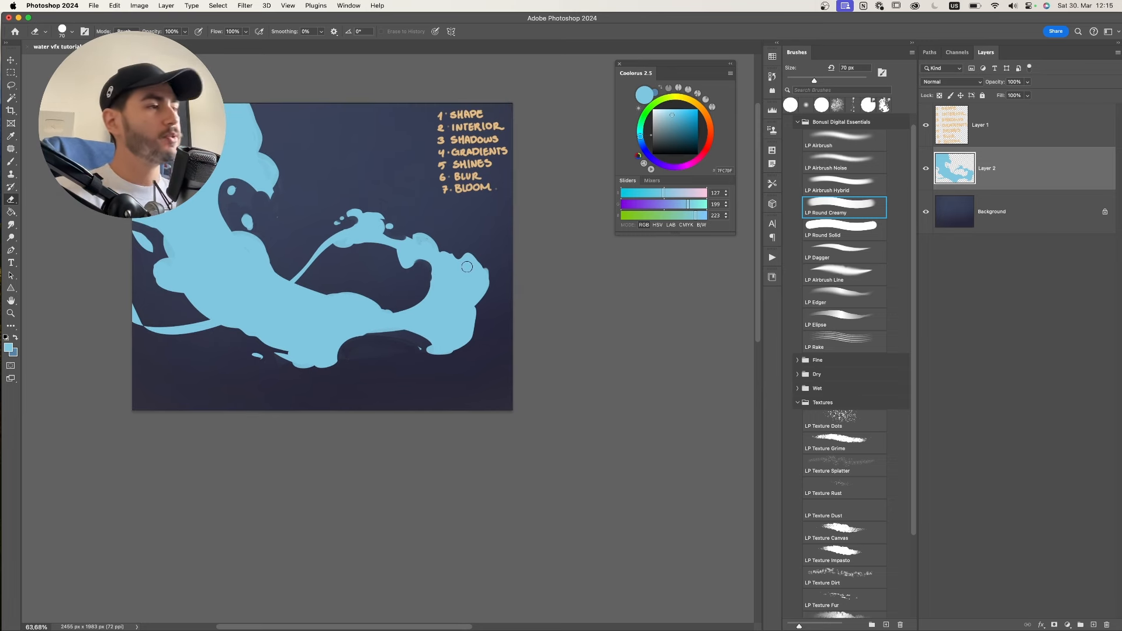
- Build up the curl's tip and add drips, droplets and thin strands around the stream with a small brush
key("b")
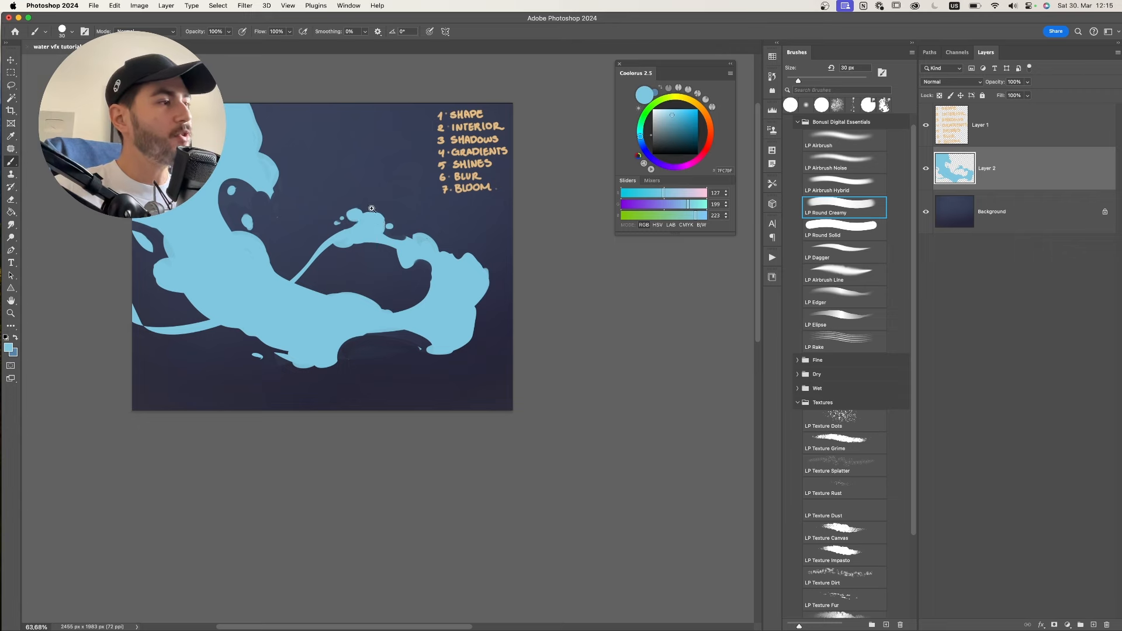
left_click_drag(372, 208, 398, 240)
mouse_move(324, 209)
left_mouse_down()
mouse_move(353, 207)
mouse_move(347, 267)
mouse_move(301, 270)
mouse_move(332, 260)
left_mouse_up()
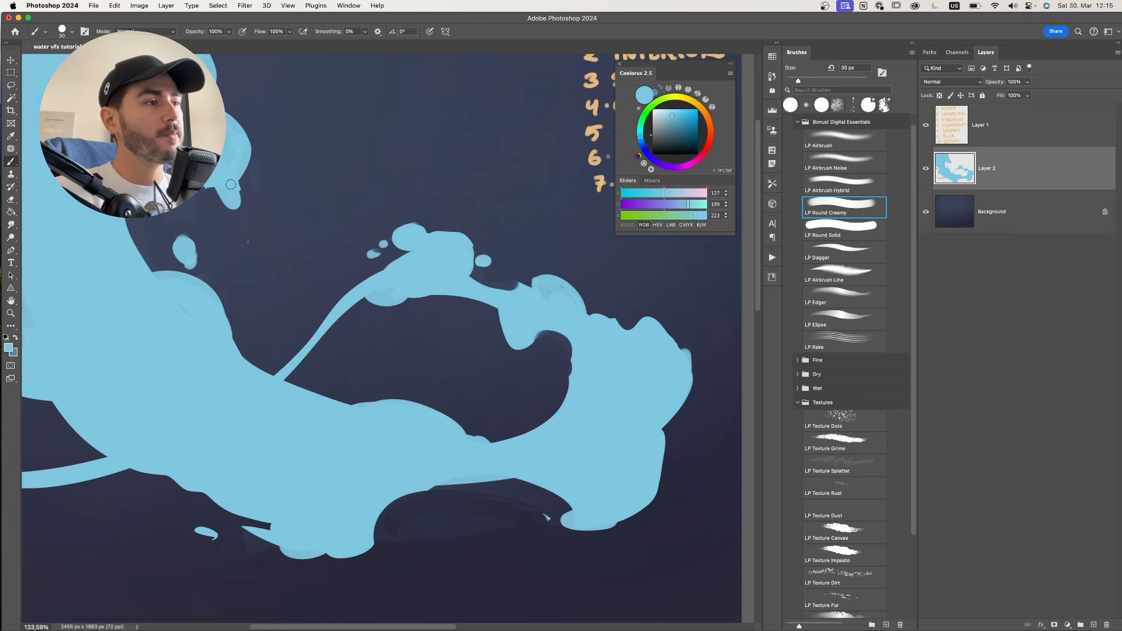
mouse_move(294, 216)
left_mouse_down()
mouse_move(234, 224)
mouse_move(307, 223)
left_mouse_up()
left_click_drag(276, 371, 270, 371)
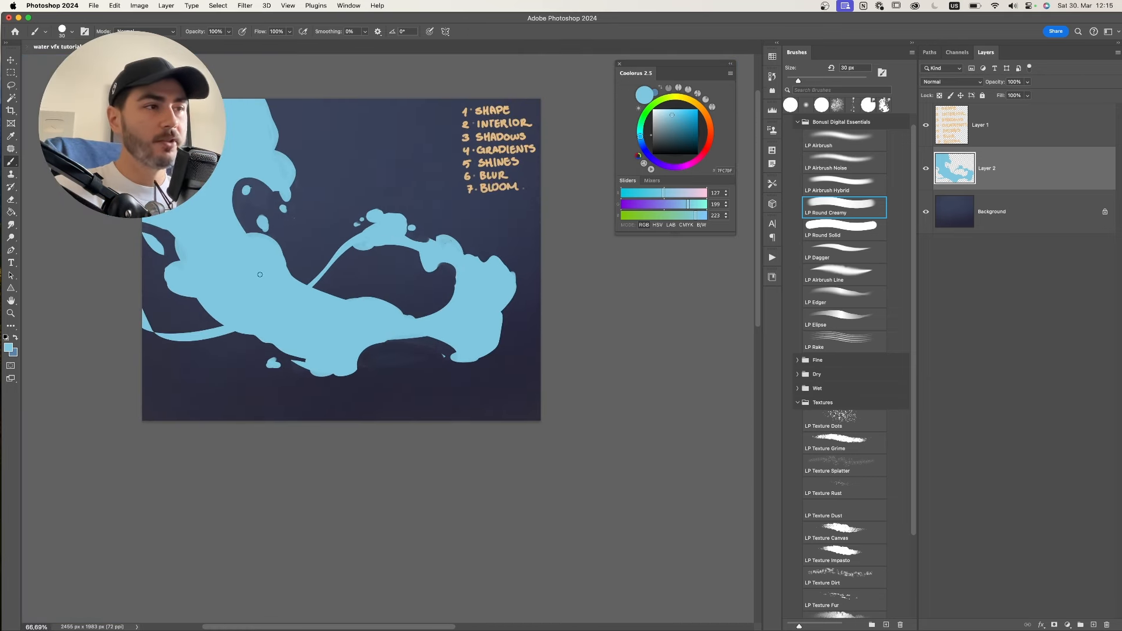
mouse_move(526, 292)
left_mouse_down()
mouse_move(562, 292)
mouse_move(611, 265)
mouse_move(562, 309)
mouse_move(532, 301)
left_mouse_up()
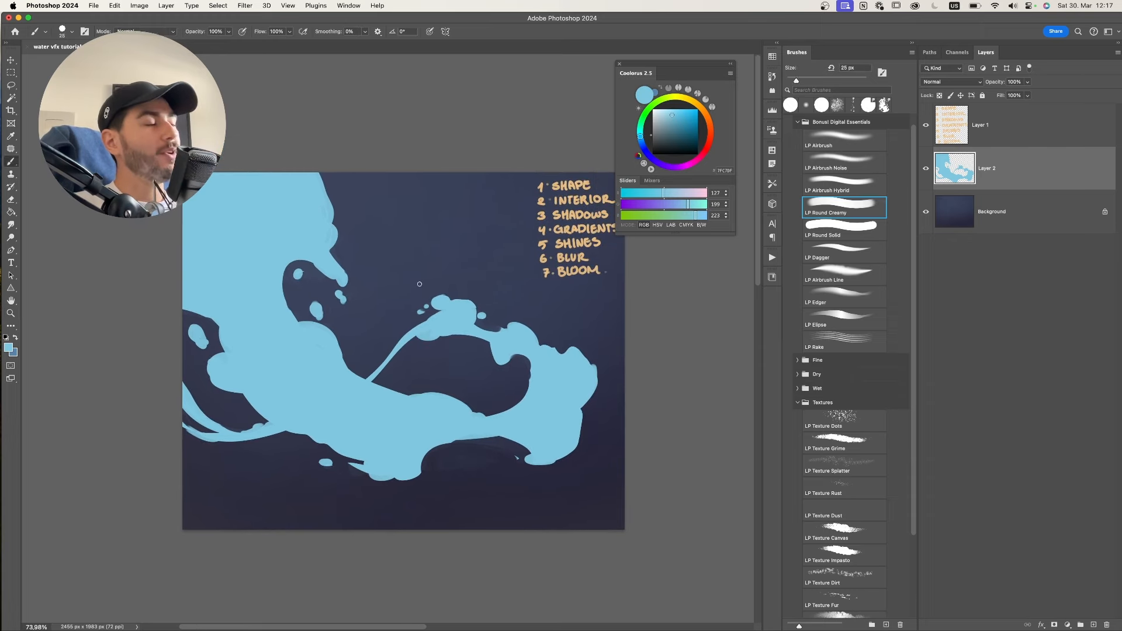
- Cross out the "1 Shape" item in the checklist with a pale-blue stroke on a separate layer
key("e")
left_click_drag(350, 284, 349, 277)
left_click_drag(494, 281, 526, 264)
left_click_drag(418, 339, 517, 299)
left_click_drag(518, 299, 462, 321)
scroll(529, 318, "up", 3)
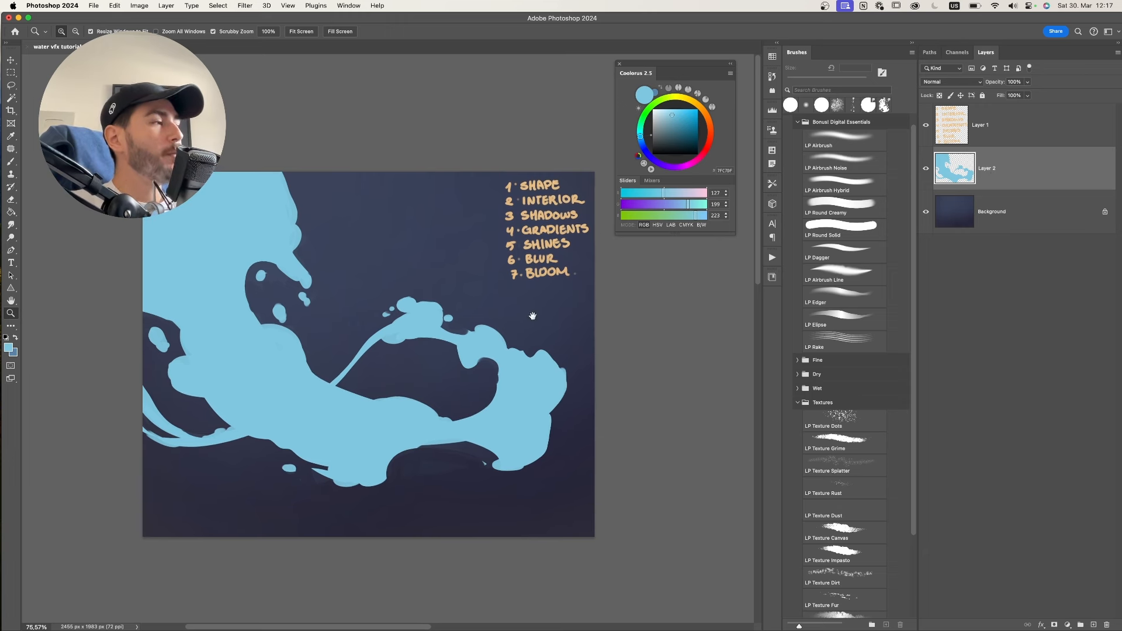
key("b")
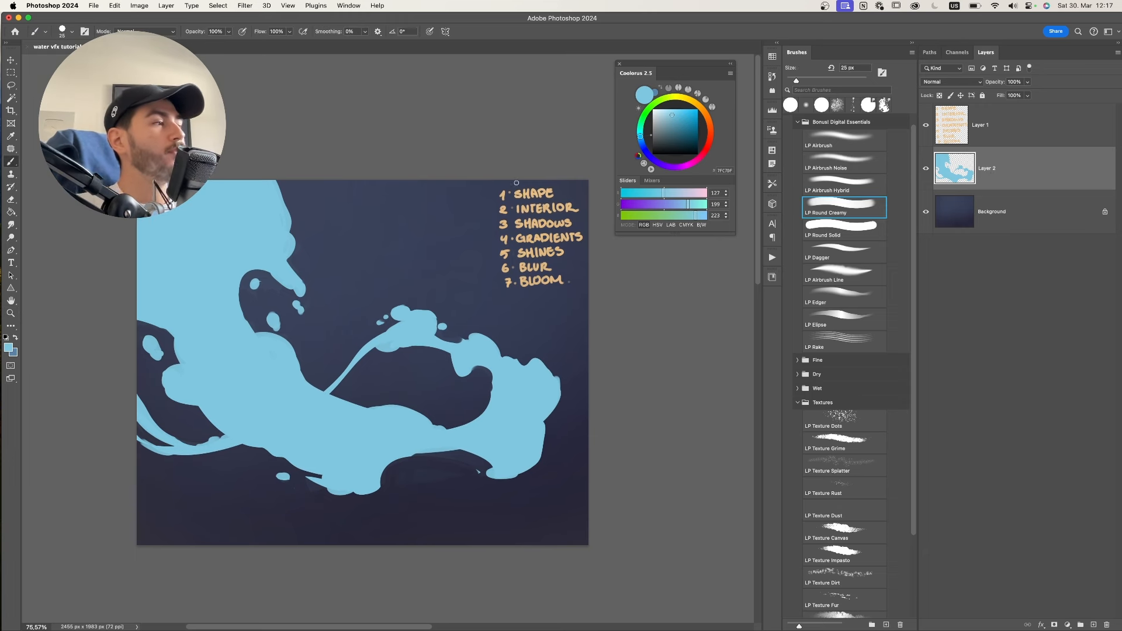
left_click(963, 131)
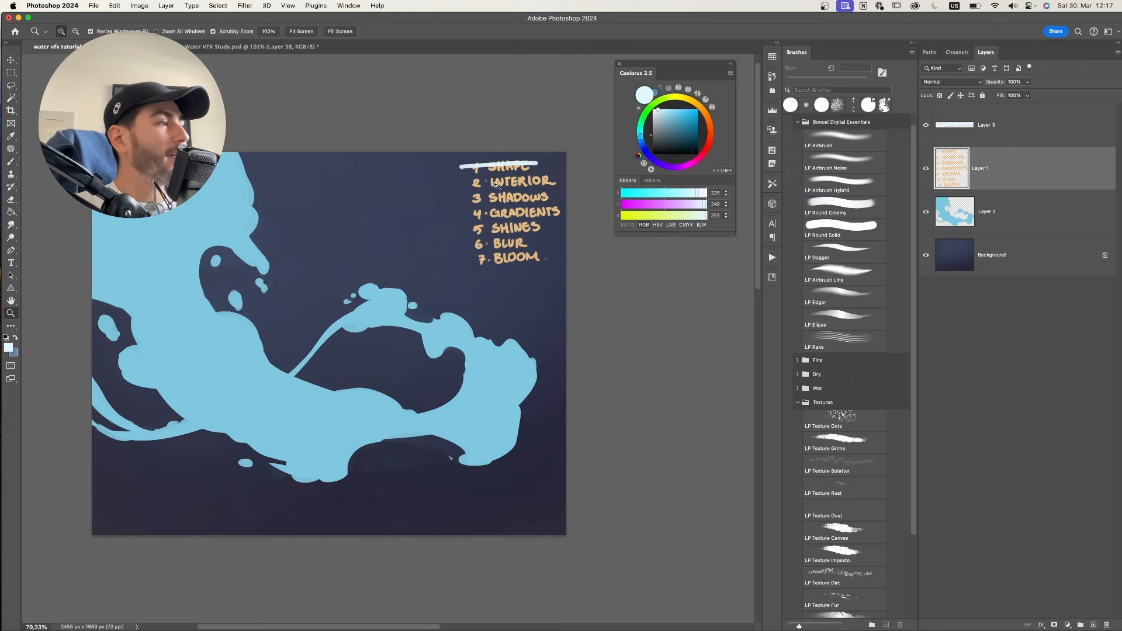
- Switch to the Water VFX Study document and examine its curling-water references and the recoloured splash studies
scroll(514, 210, "up", 2)
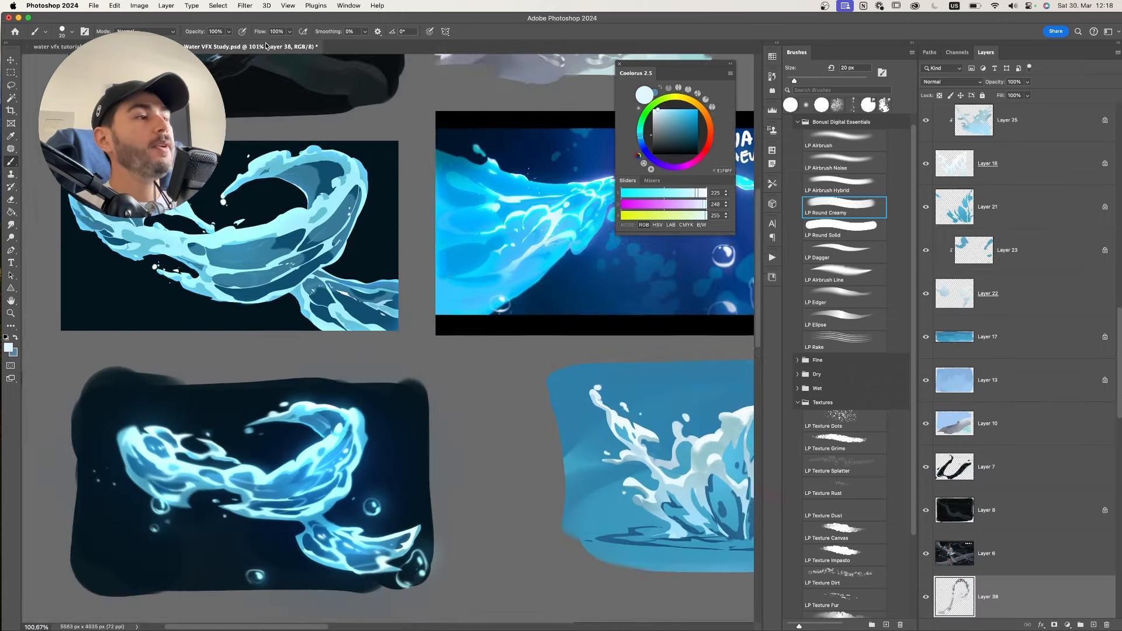
left_click_drag(445, 284, 446, 268)
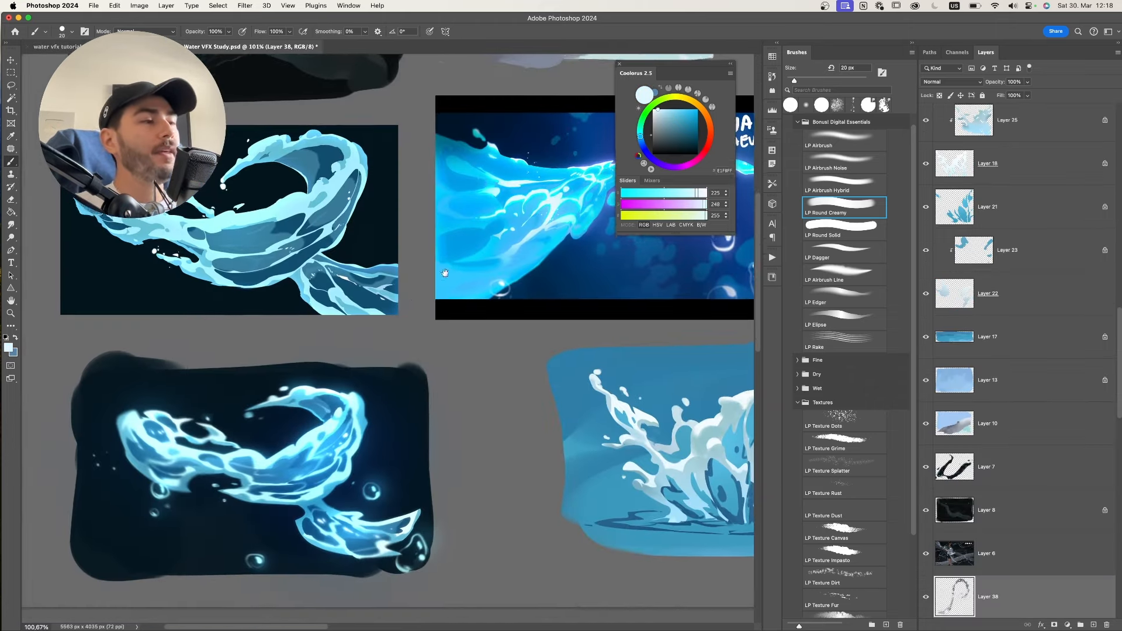
key("z")
left_click_drag(426, 314, 314, 263)
left_click_drag(434, 351, 261, 301)
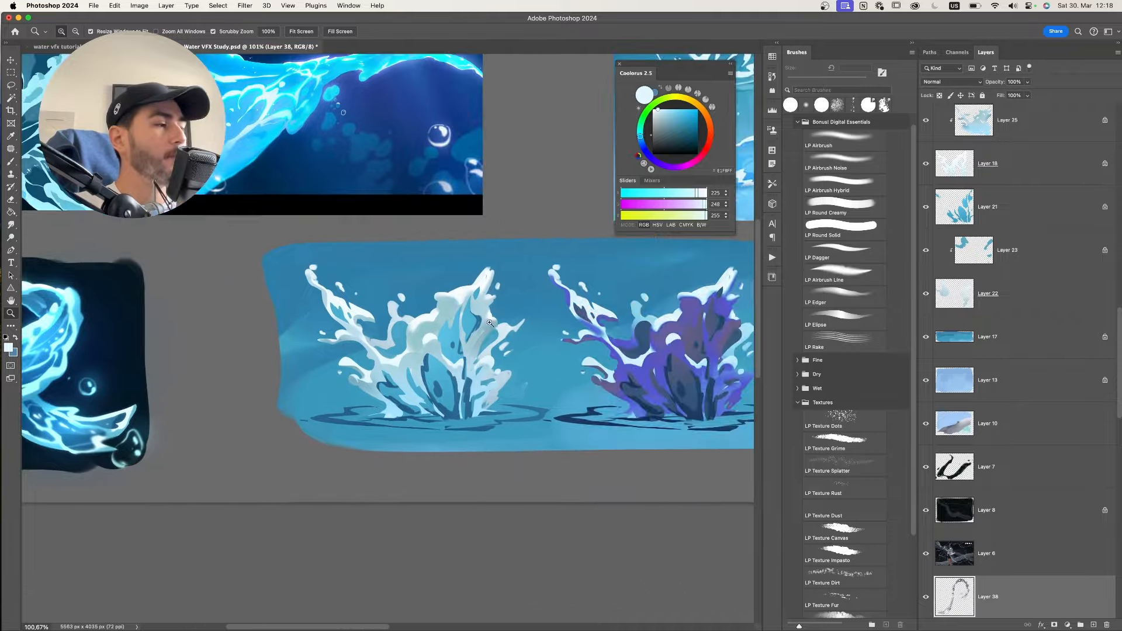
left_click_drag(572, 334, 278, 332)
left_click_drag(507, 255, 451, 436)
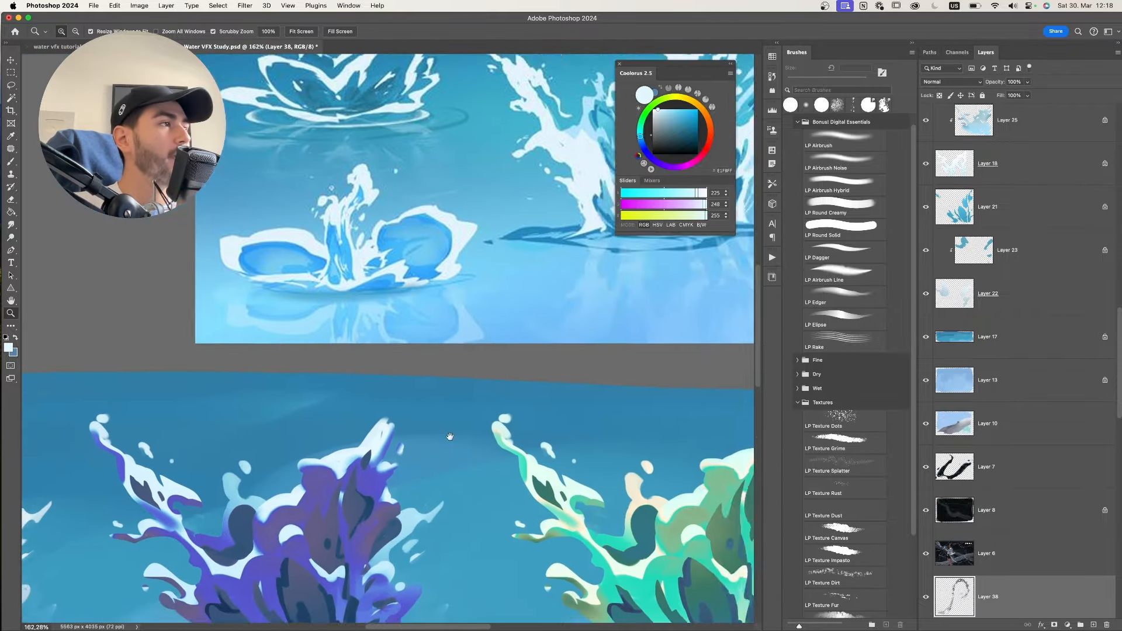
- Examine the glowing water curl study up close, looking at how its interior shapes sit inside the bright rims
left_click_drag(478, 311, 729, 252)
left_click_drag(434, 567, 443, 378)
left_click_drag(196, 410, 615, 367)
left_click_drag(616, 367, 298, 340)
left_click_drag(158, 313, 252, 336)
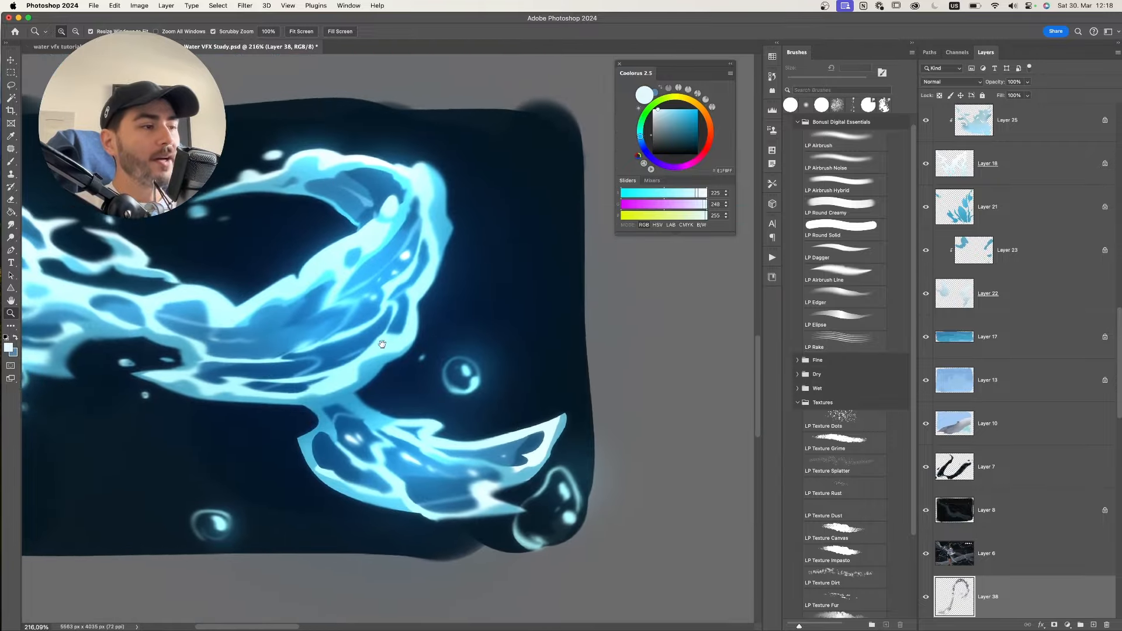
left_click_drag(280, 385, 311, 390)
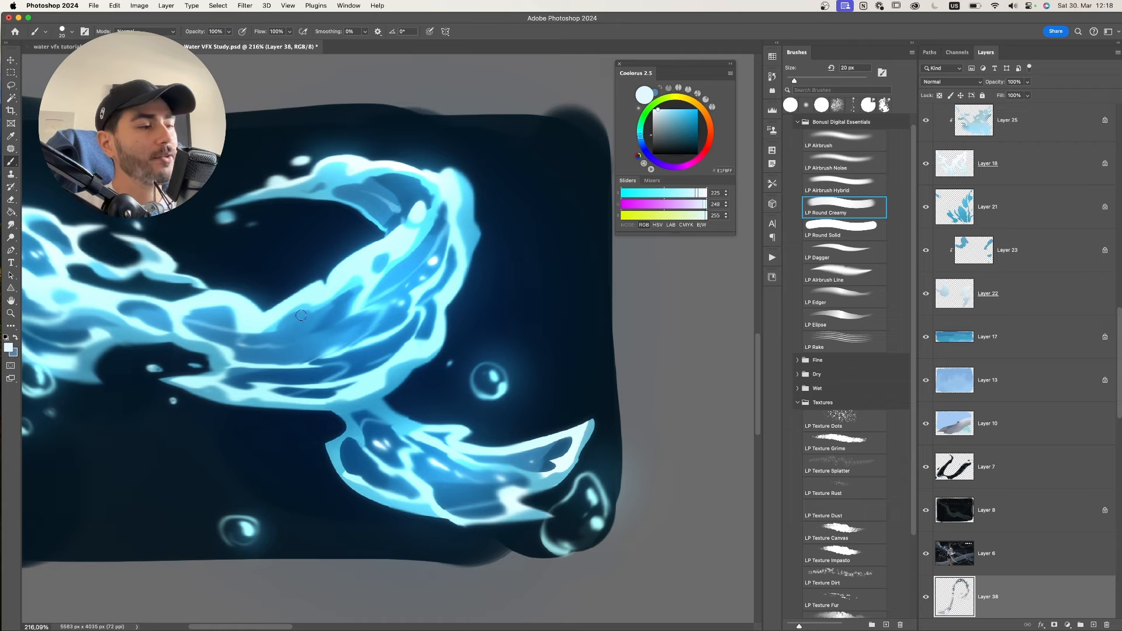
left_click_drag(374, 301, 314, 305)
- Examine the large white splash reference up close, focusing on the darker interior shapes enclosed by the light water
left_click_drag(520, 181, 179, 455)
left_click_drag(667, 245, 230, 358)
left_click_drag(676, 343, 333, 327)
scroll(532, 340, "up", 5)
scroll(469, 251, "up", 3)
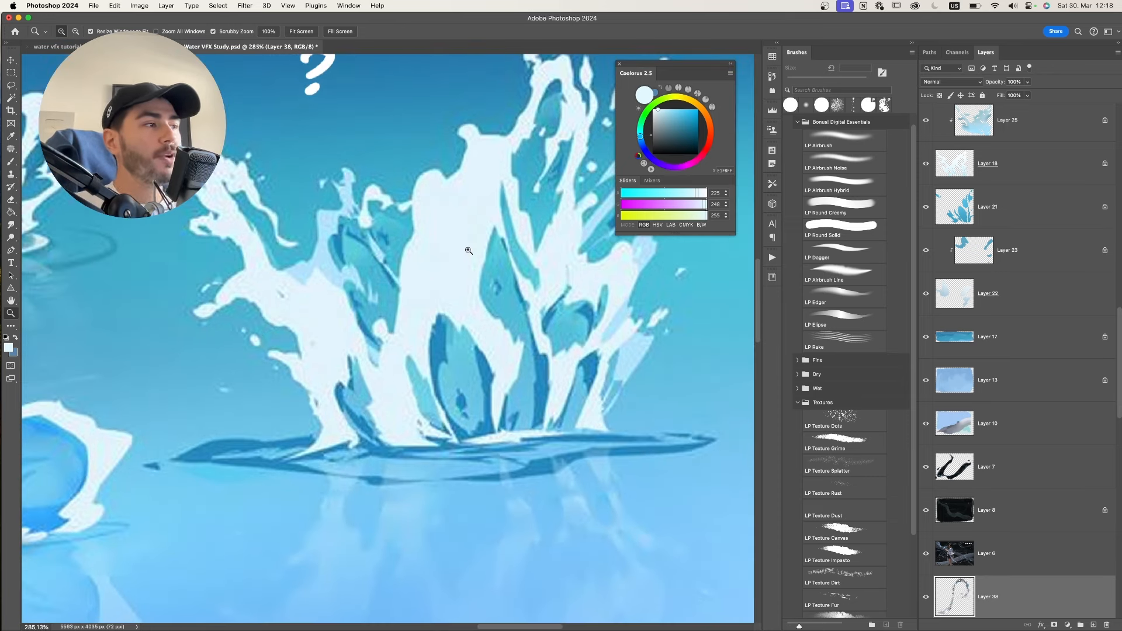
scroll(469, 250, "right", 3)
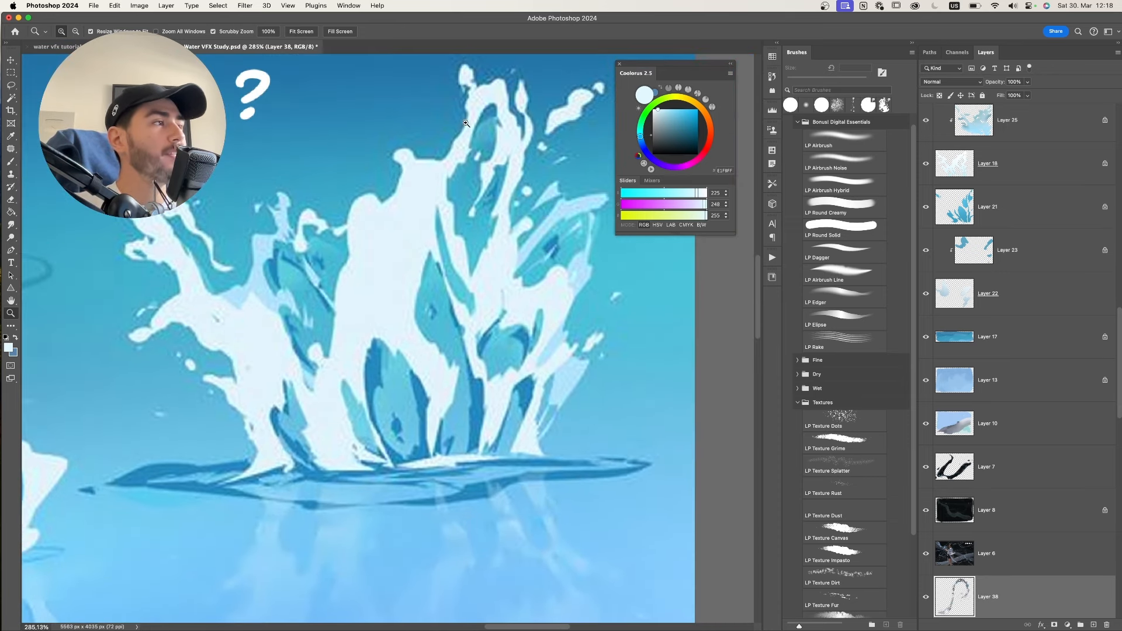
scroll(466, 124, "up", 2)
scroll(409, 234, "right", 2)
key("b")
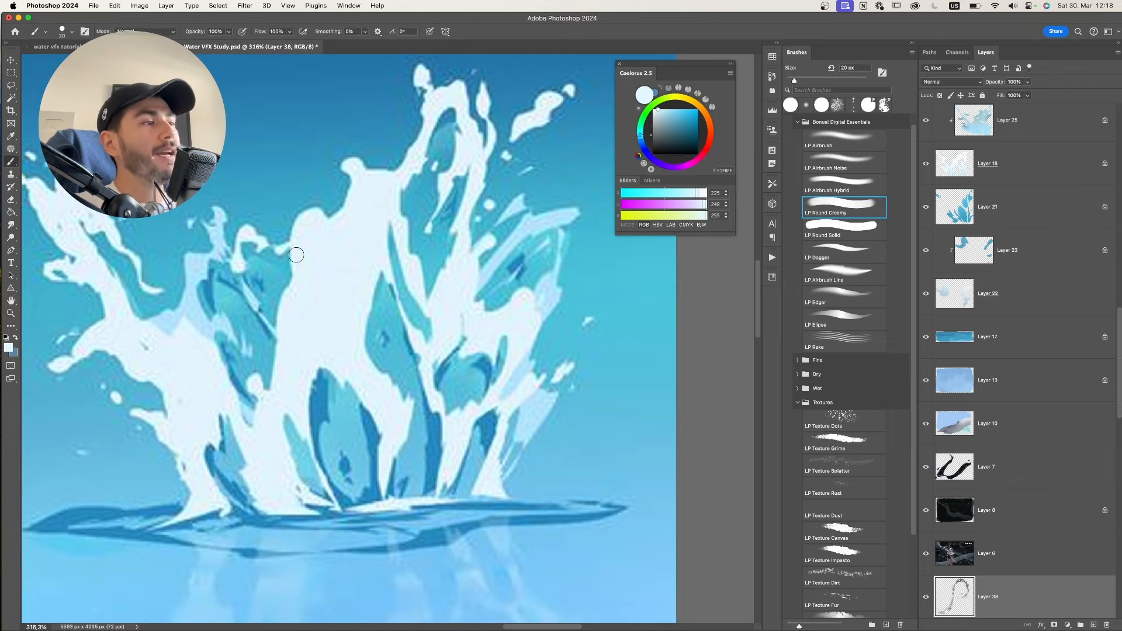
- Look over the realistic and stylized water references across the whole study board
key("z")
scroll(443, 139, "down", 8)
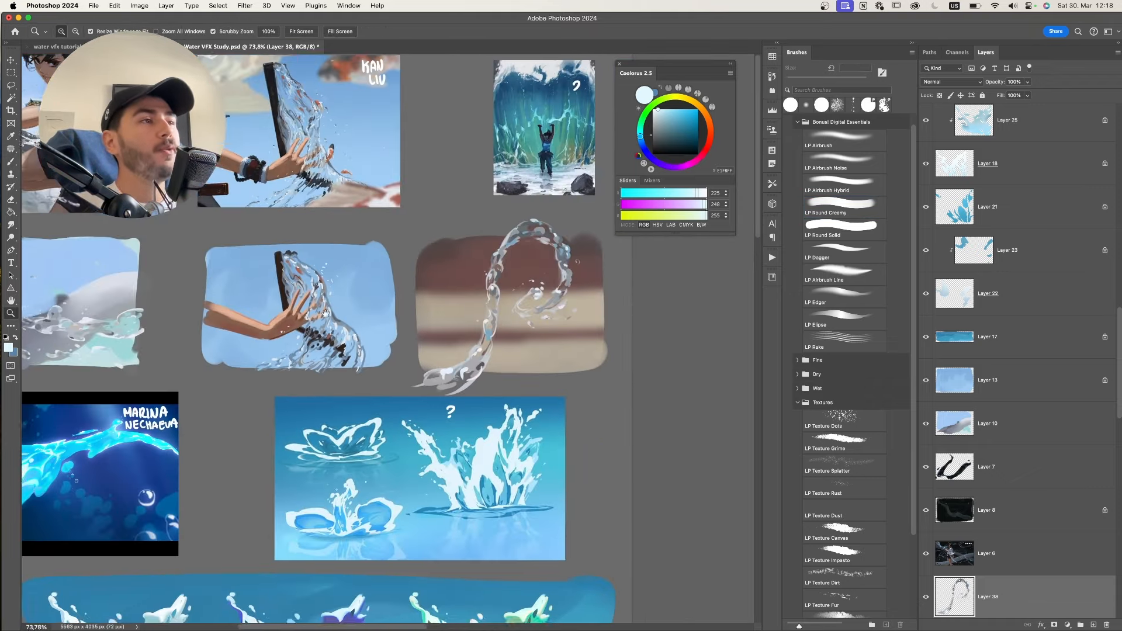
scroll(419, 363, "up", 4)
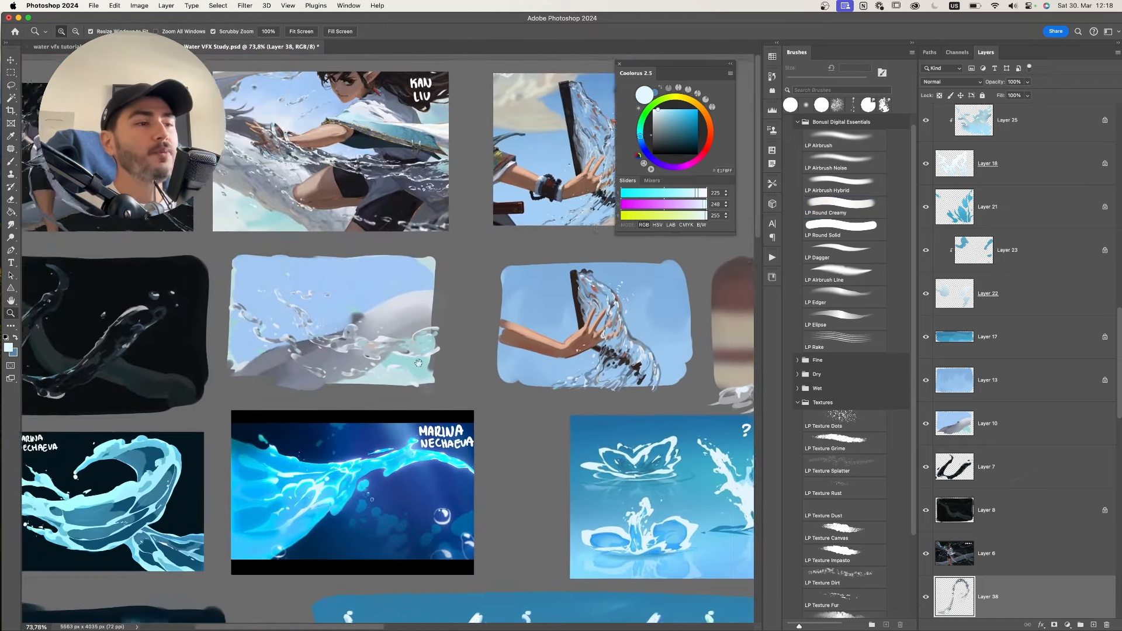
left_click_drag(419, 363, 628, 312)
left_click_drag(405, 336, 433, 327)
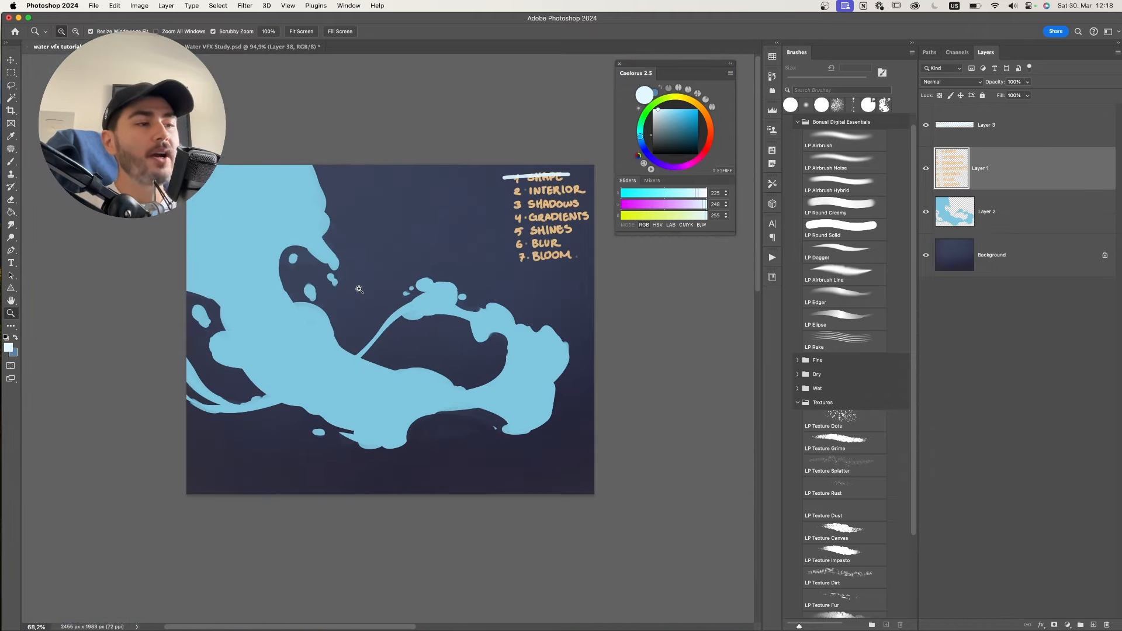
- Return to the water painting, add an empty layer above the silhouette and enlarge the brush to 80 px
left_click_drag(347, 343, 366, 321)
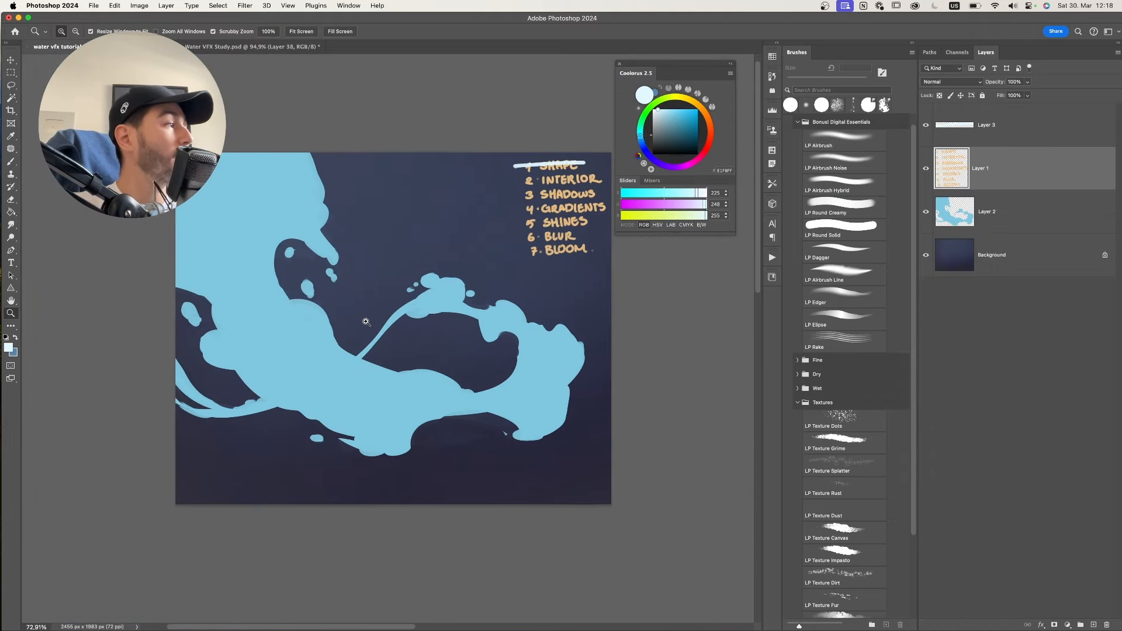
left_click(993, 211)
key("alt+shift+super+n")
key("b")
left_click(687, 110)
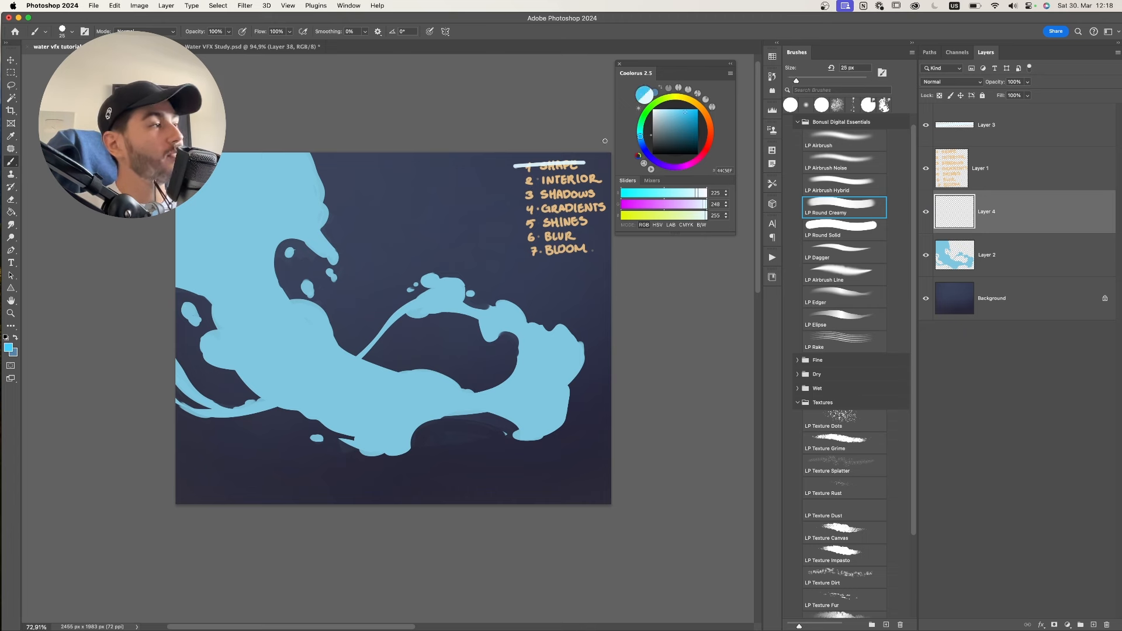
left_click(679, 135)
key("bracketright")
key("bracketright")
- Lock the silhouette layer's transparent pixels and fill the water shape with pale blue, RGB 200, 236, 247
mouse_move(286, 369)
left_mouse_down()
mouse_move(257, 313)
mouse_move(270, 314)
left_mouse_up()
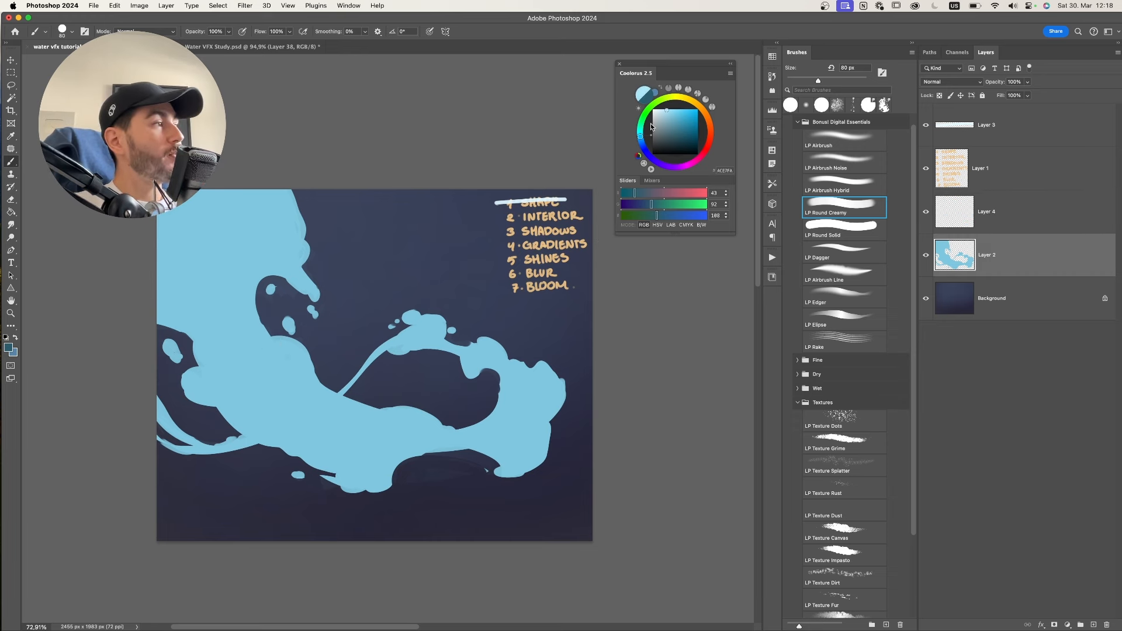
left_click(667, 115)
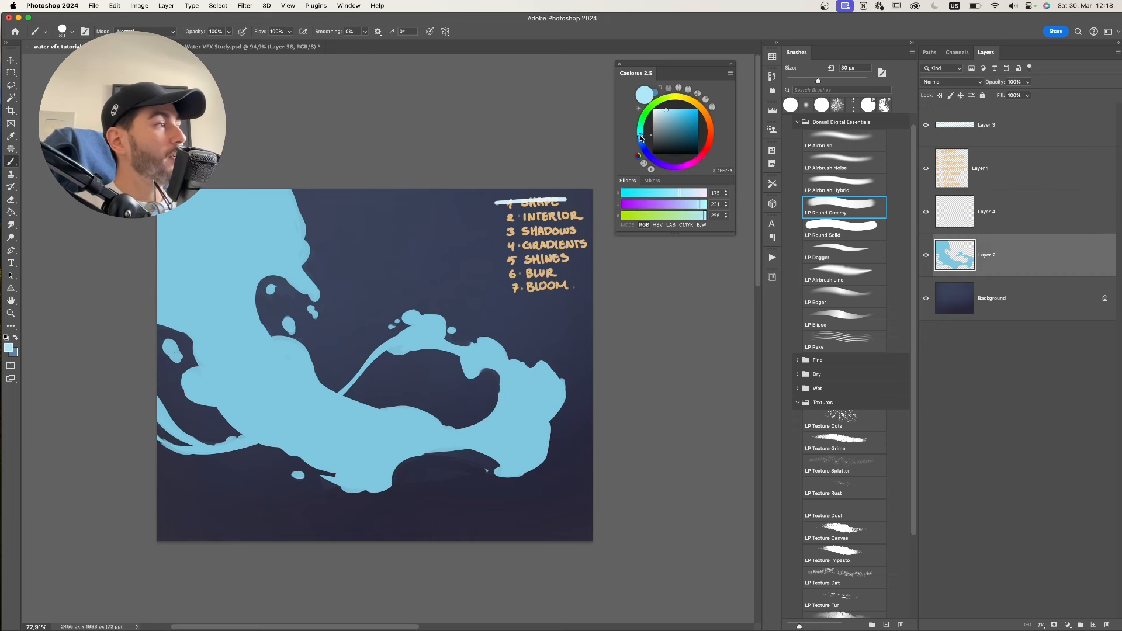
left_click_drag(663, 114, 662, 109)
left_click_drag(534, 315, 525, 305)
left_click_drag(477, 338, 463, 363)
key("slash")
left_click(926, 255)
left_click(926, 256)
key("alt+BackSpace")
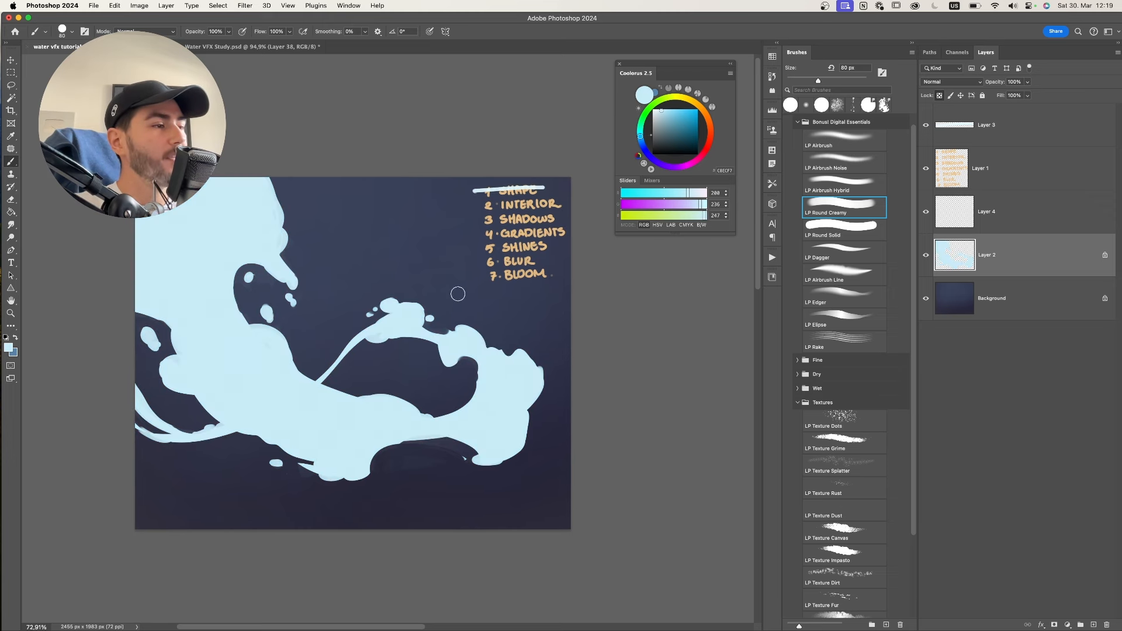
- On the empty layer above the silhouette, lasso rounded interior shapes along the stream and curl and fill them with grey-blue
left_click_drag(468, 293, 445, 301)
left_click(980, 203)
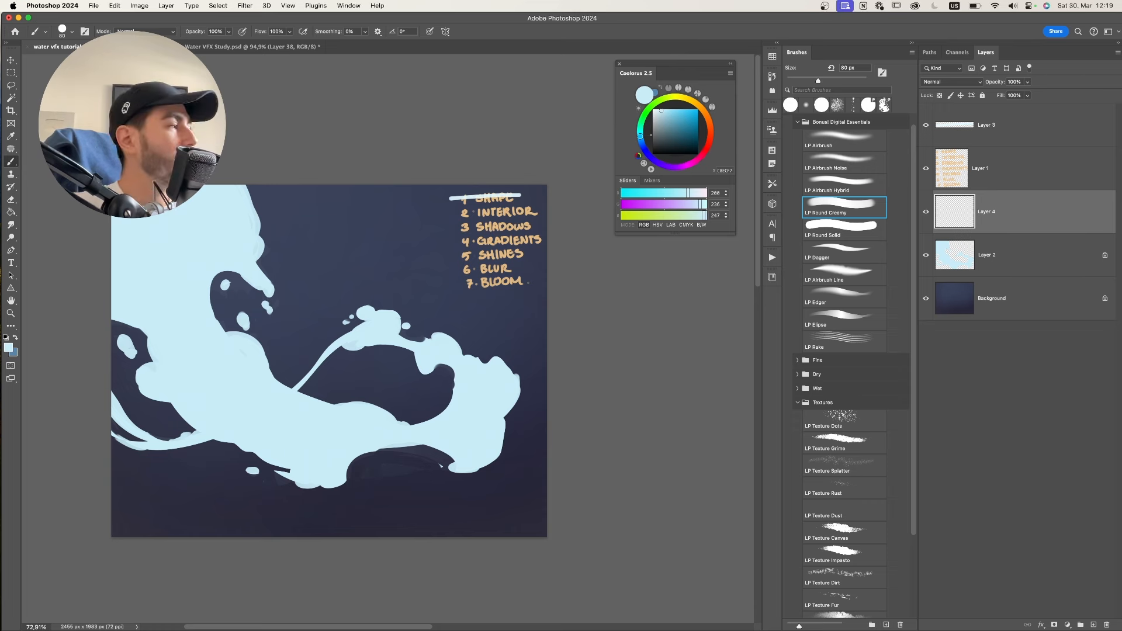
key("l")
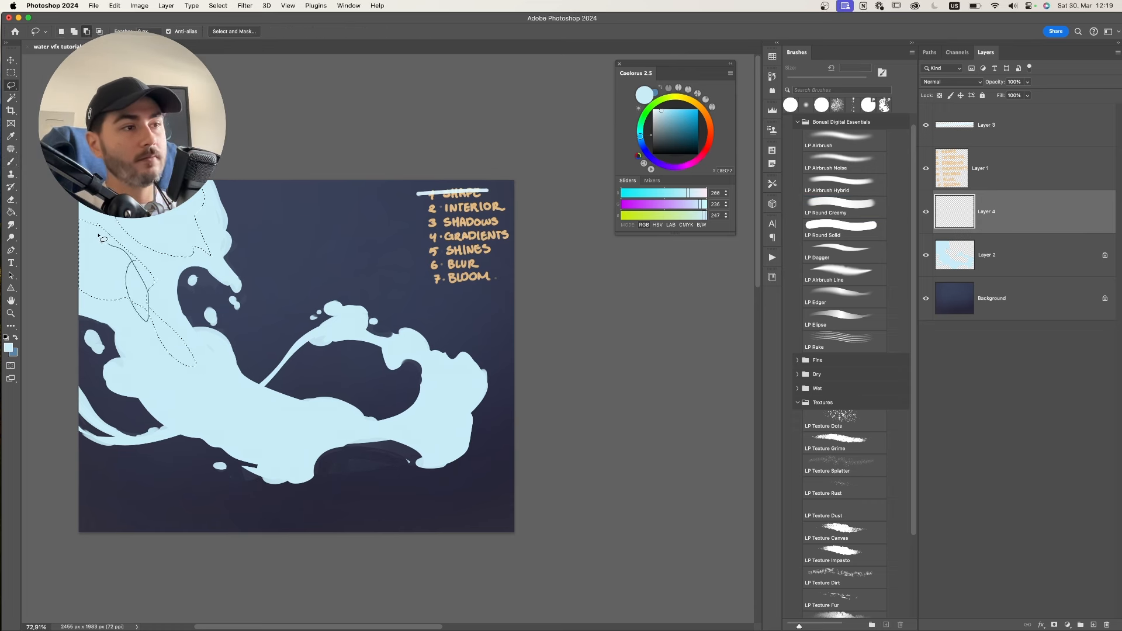
mouse_move(235, 405)
left_mouse_down()
mouse_move(459, 420)
mouse_move(461, 450)
mouse_move(482, 383)
mouse_move(416, 355)
left_mouse_up()
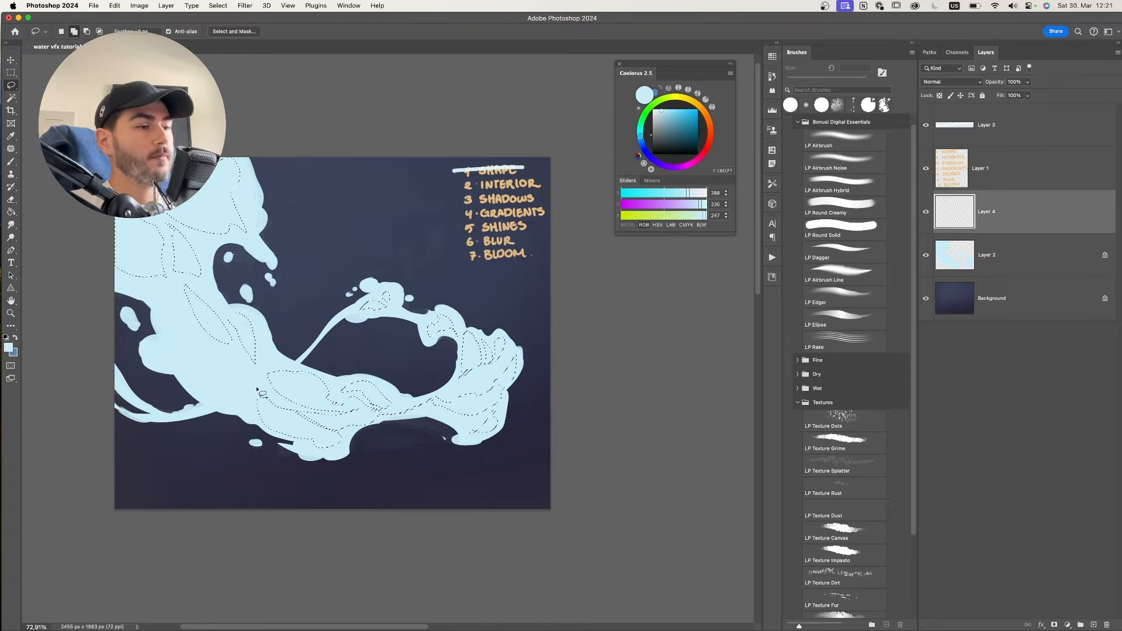
mouse_move(224, 368)
left_mouse_down()
mouse_move(245, 398)
mouse_move(166, 293)
mouse_move(237, 346)
left_mouse_up()
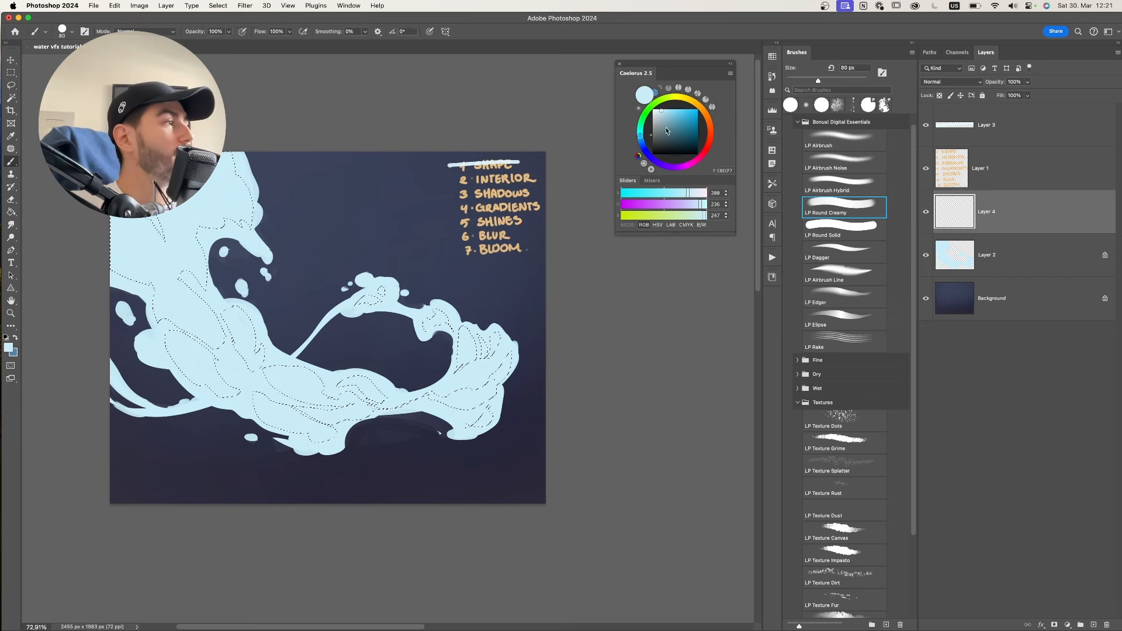
left_click(641, 154)
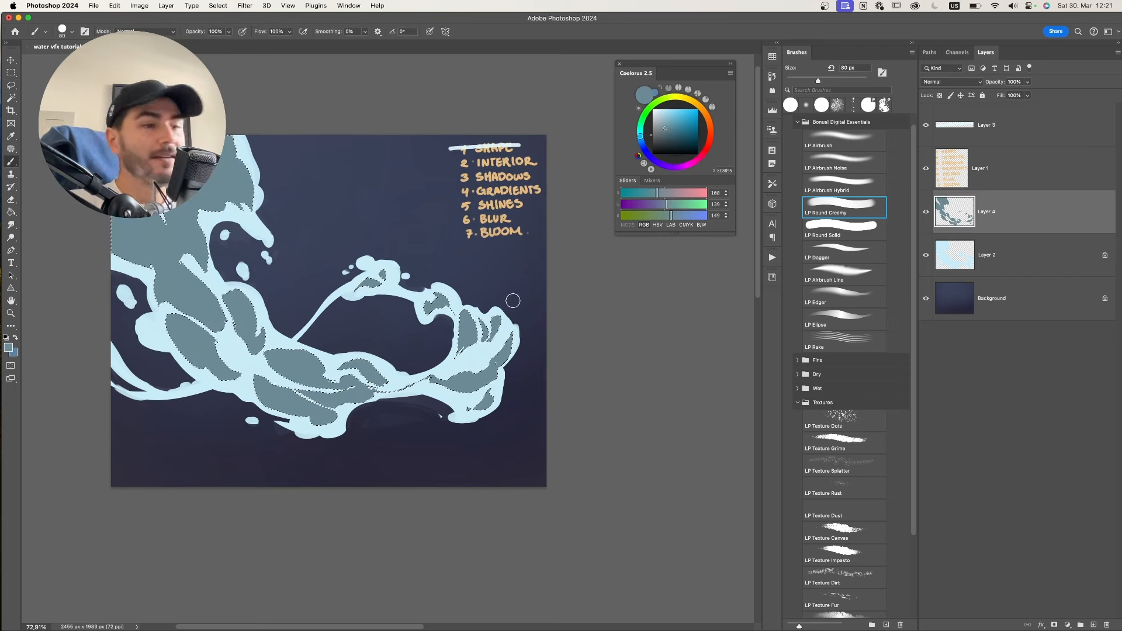
- Recolour the filled interior shapes slate blue, clear the selection and flip the canvas horizontally
left_click(668, 126)
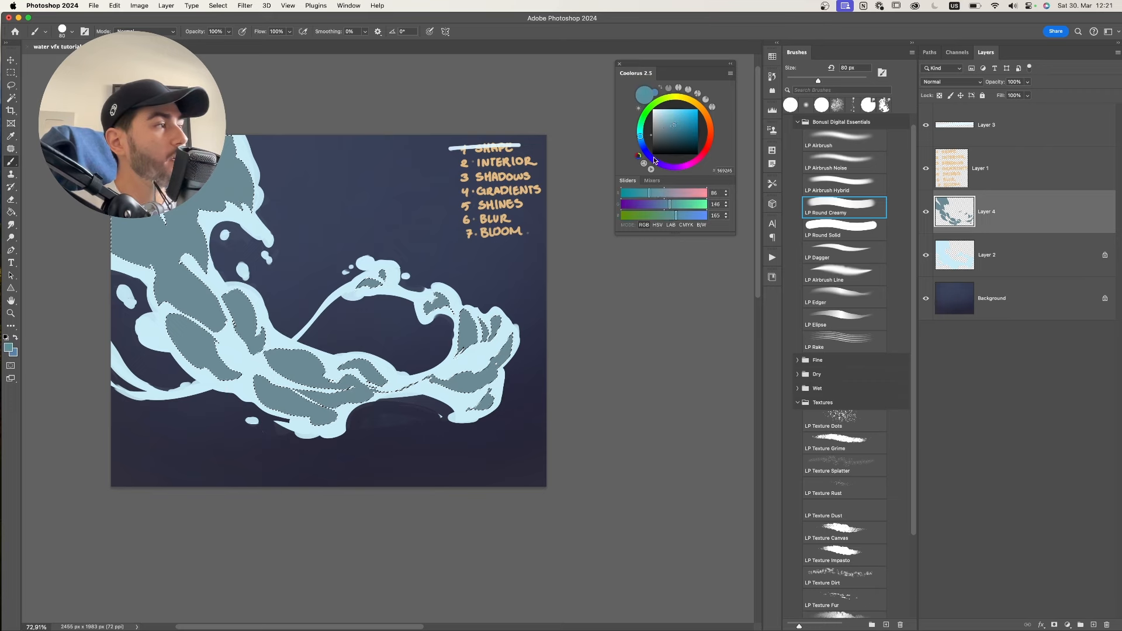
left_click(641, 142)
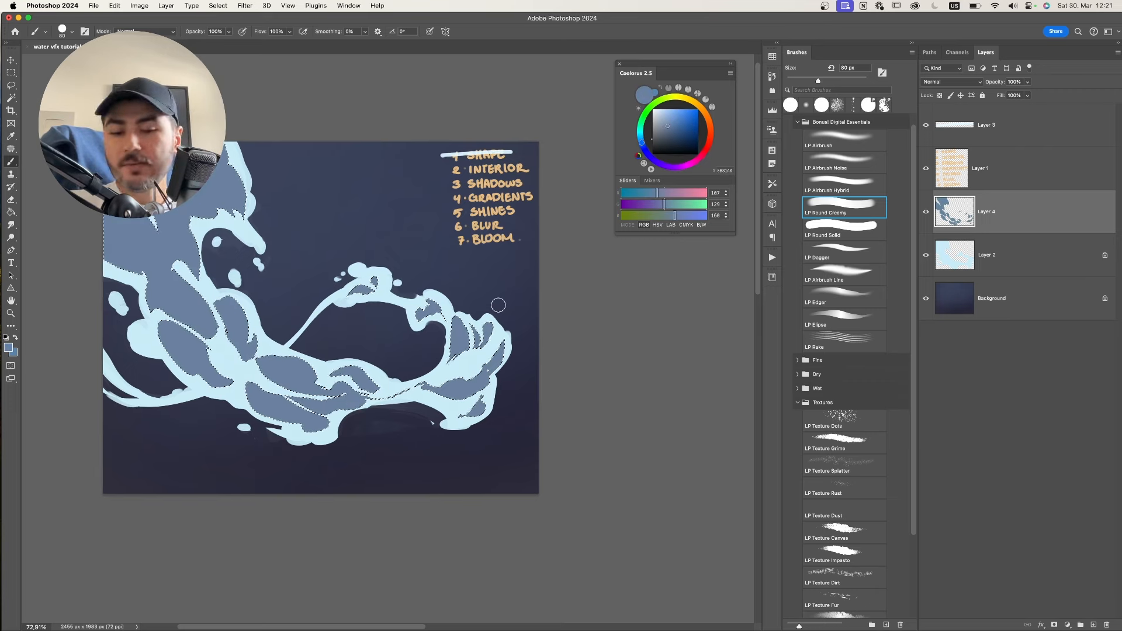
key("super+space")
mouse_move(498, 305)
left_mouse_down()
mouse_move(503, 290)
mouse_move(487, 276)
mouse_move(532, 240)
mouse_move(445, 259)
mouse_move(483, 293)
left_mouse_up()
key("super+shift+h")
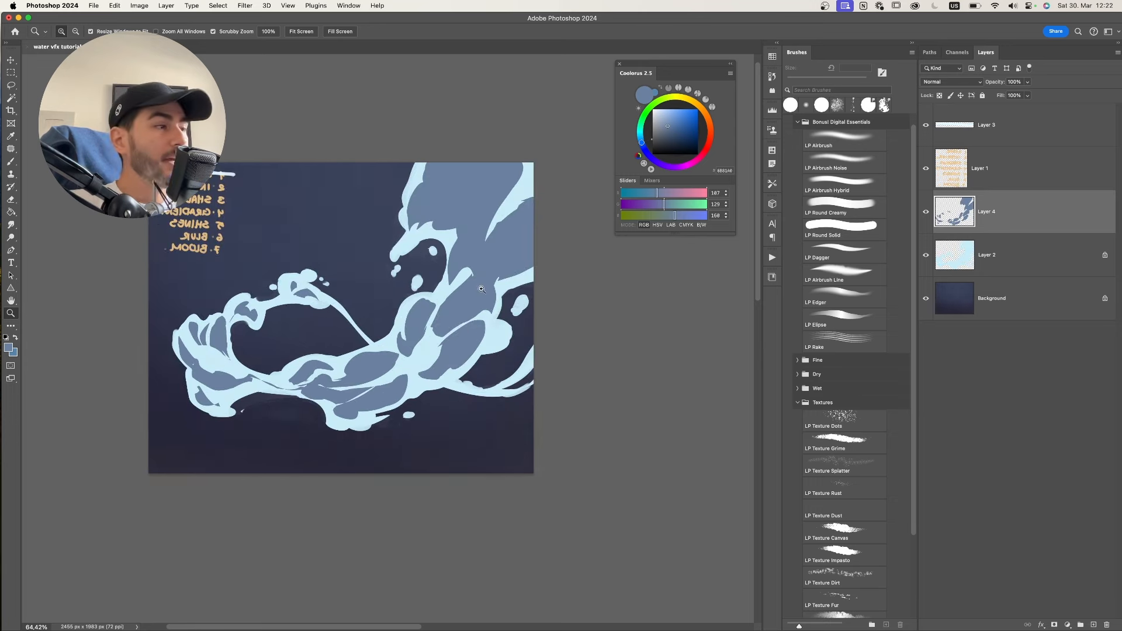
- Paint a small slate-blue interior accent inside the upper stream's drip with a 30 px brush
left_click_drag(457, 332, 450, 358)
left_click_drag(449, 348, 463, 276)
key("super+z")
key("super+space")
mouse_move(444, 314)
left_mouse_down()
mouse_move(485, 303)
mouse_move(459, 269)
mouse_move(451, 333)
mouse_move(455, 276)
left_mouse_up()
key("super+z")
key("super+a")
key("super+z")
key("[")
key("super+z")
mouse_move(454, 342)
left_mouse_down()
mouse_move(457, 271)
mouse_move(403, 247)
mouse_move(392, 275)
left_mouse_up()
key("b")
key("[")
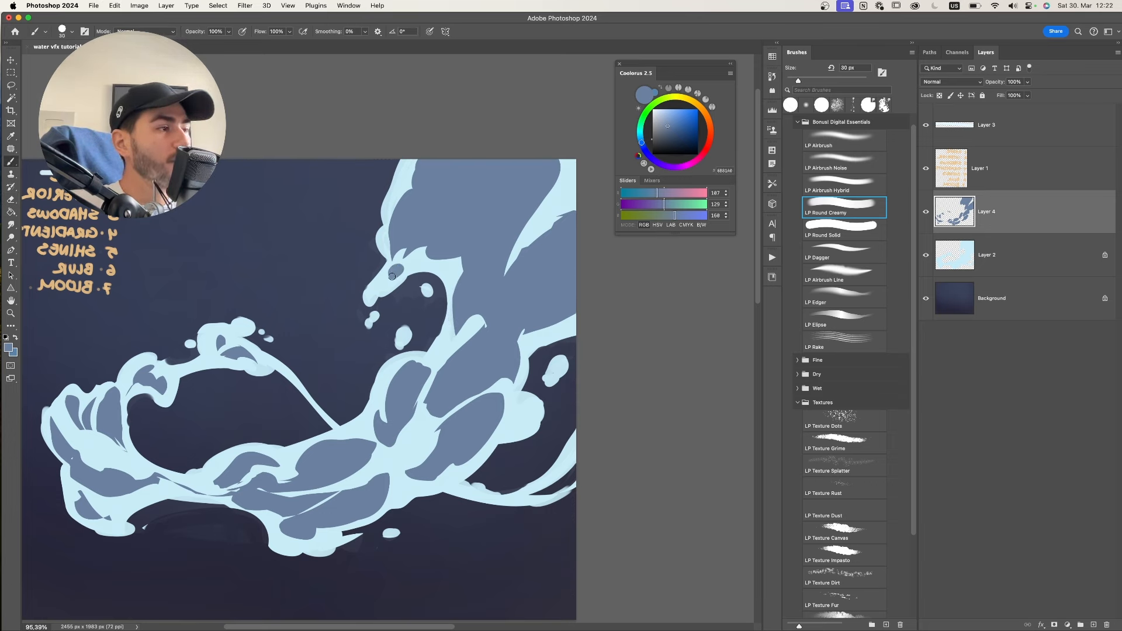
- Erase a pale curl between the mid-stream interior shapes, reducing the eraser to 25 px for the finer edges
key("z")
scroll(431, 287, "down", 5)
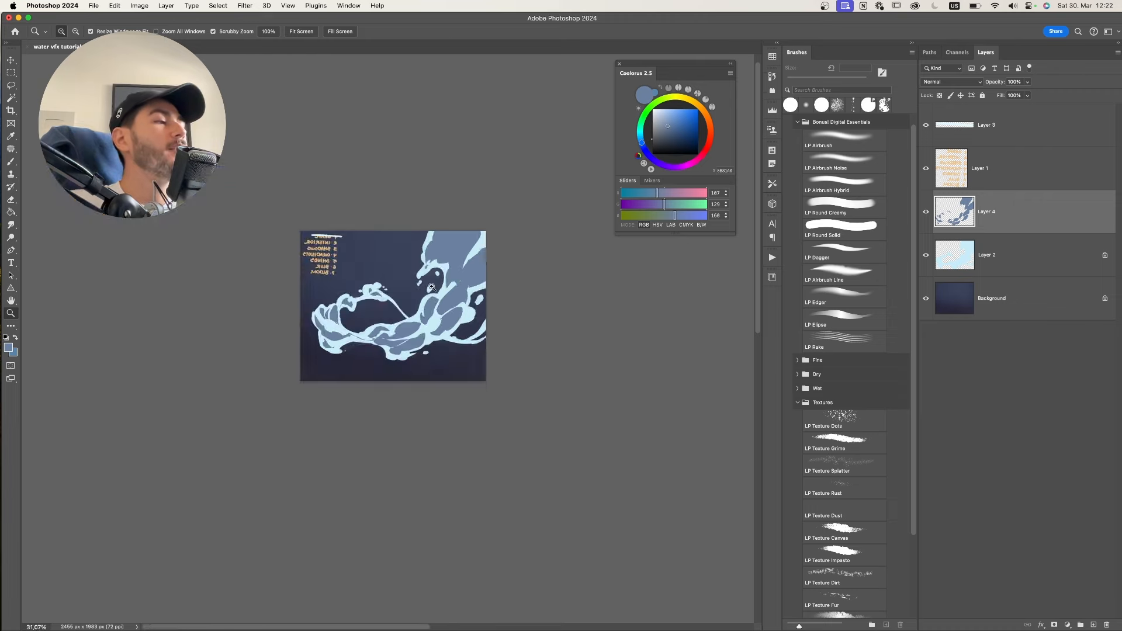
scroll(431, 287, "up", 5)
key("b")
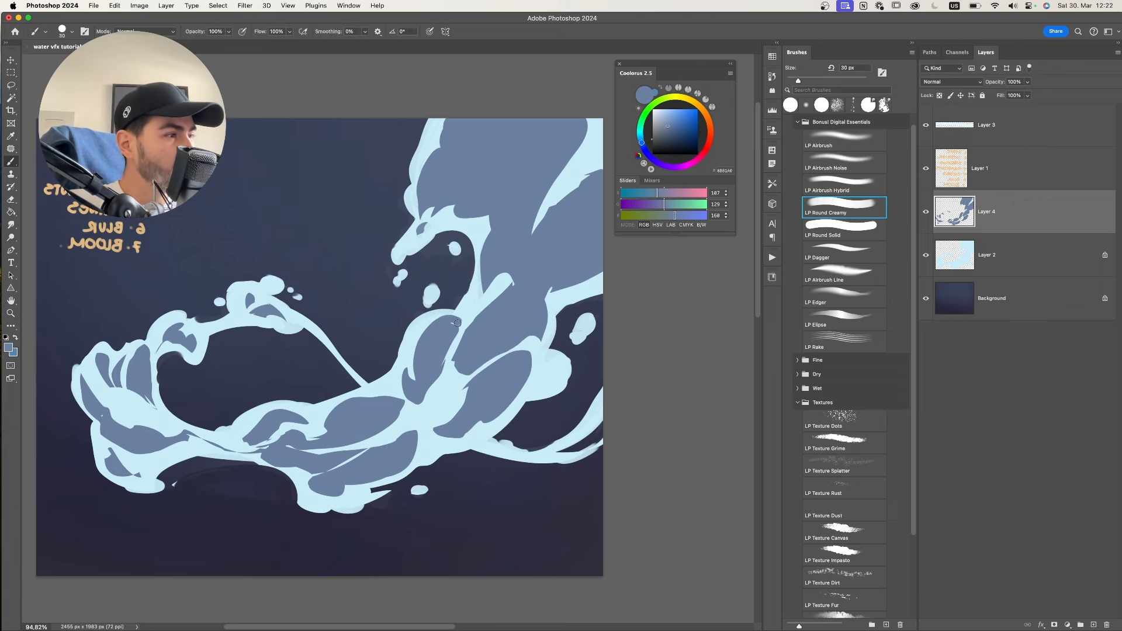
key("e")
scroll(415, 388, "down", 2)
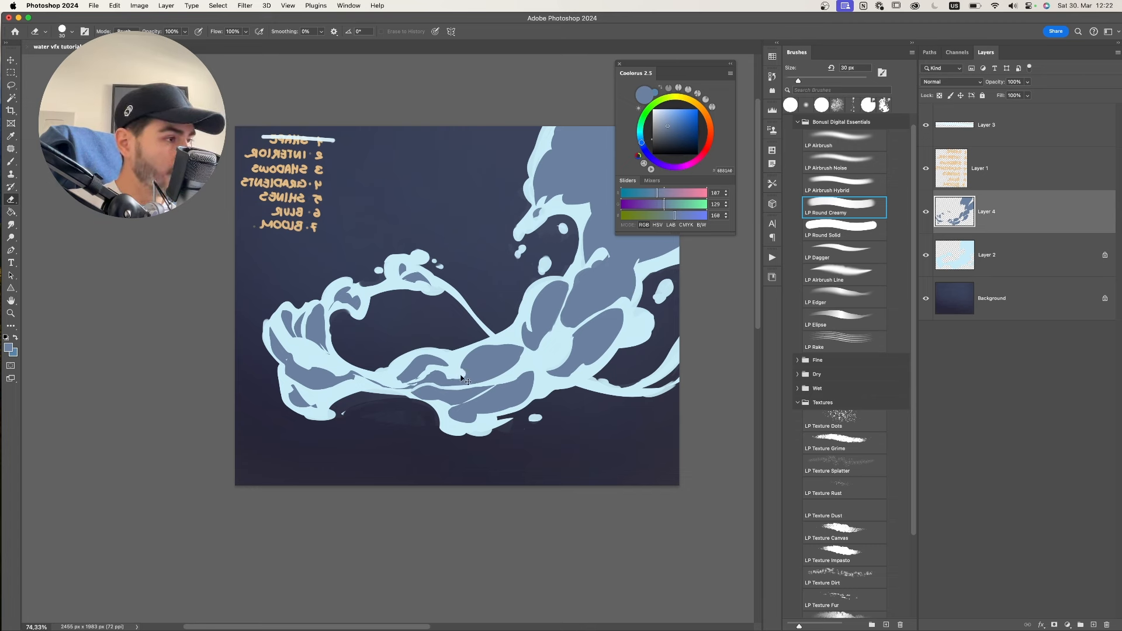
key("bracketleft")
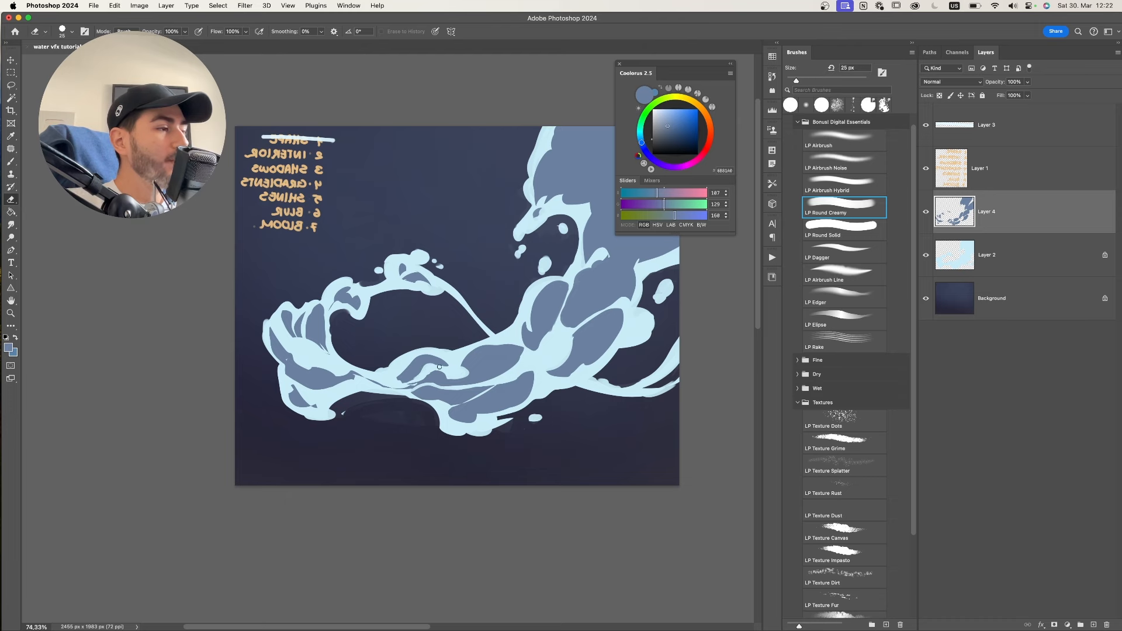
key("b")
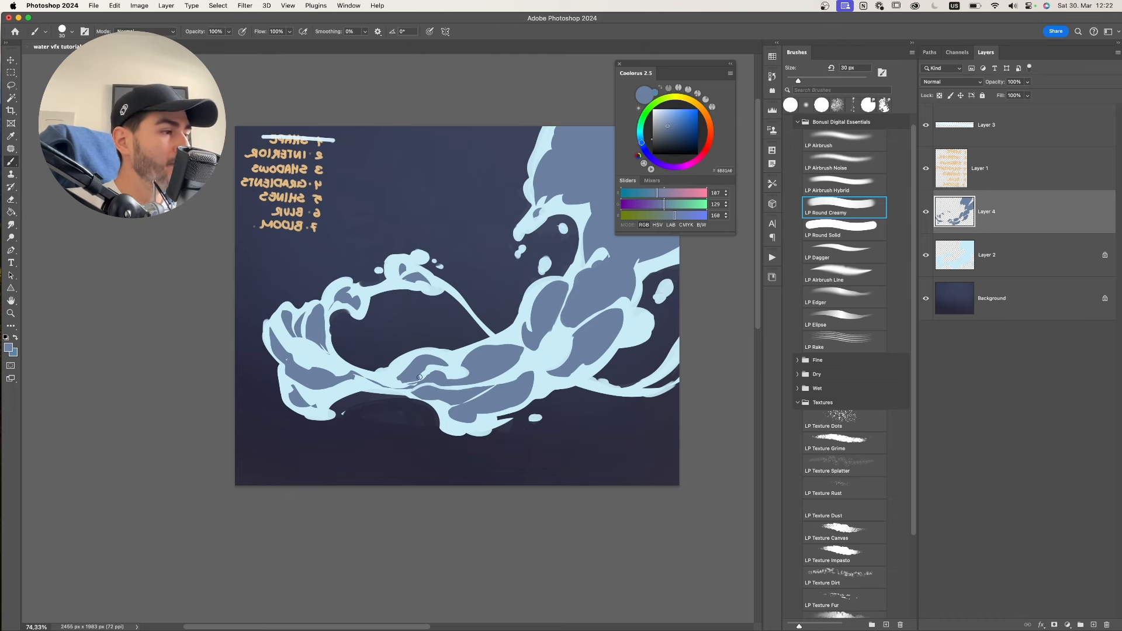
- Extend the mid-stream interior shape into a rounded hook over the pale curl with slate-blue brush strokes
key("z")
left_click_drag(457, 375, 439, 375)
left_click_drag(518, 333, 553, 333)
left_click_drag(466, 349, 474, 345)
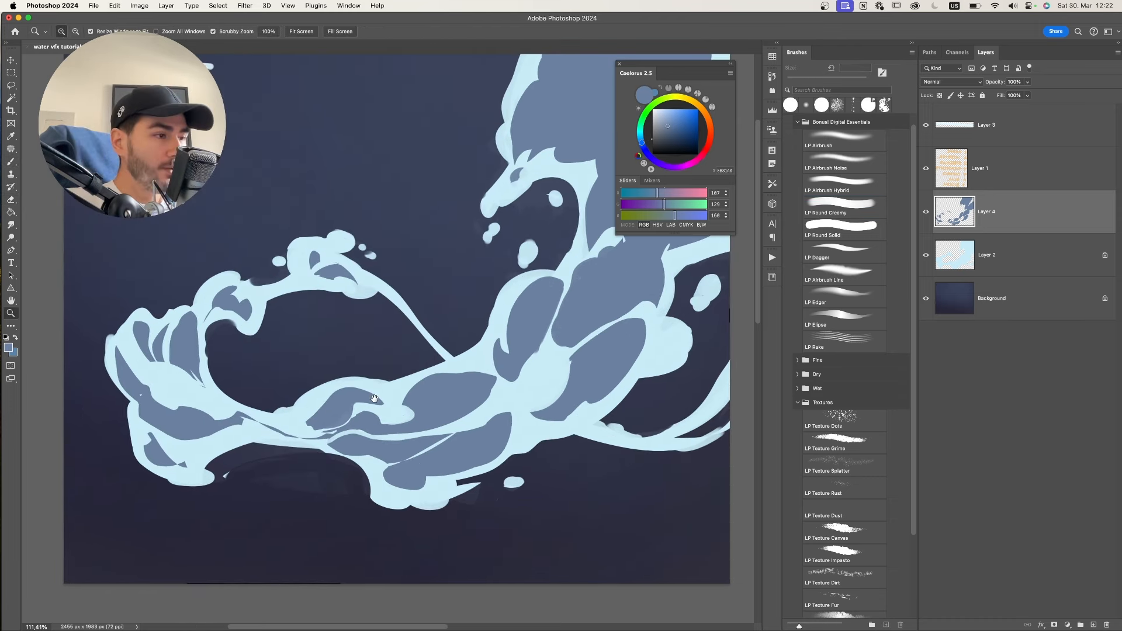
mouse_move(374, 398)
left_mouse_down()
mouse_move(420, 382)
mouse_move(343, 402)
mouse_move(370, 380)
left_mouse_up()
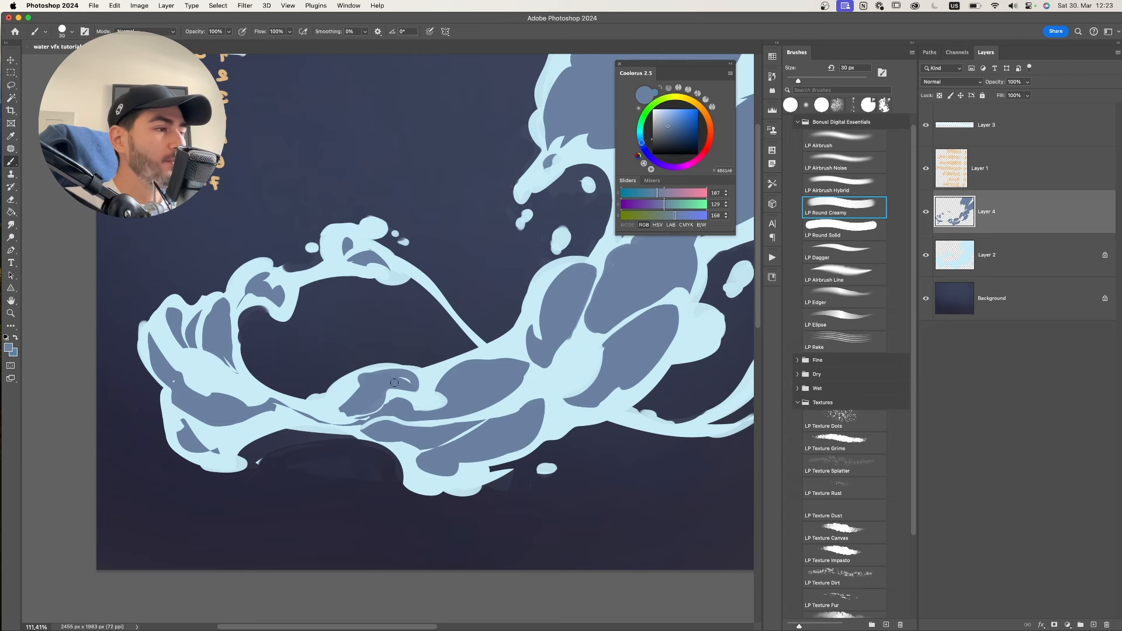
left_click_drag(479, 392, 488, 365)
mouse_move(490, 366)
left_mouse_down()
mouse_move(441, 367)
mouse_move(486, 368)
left_mouse_up()
left_click_drag(490, 370, 517, 354)
- Clean up the edges of the hooked mid-stream interior shape with a 9 px eraser
key("e")
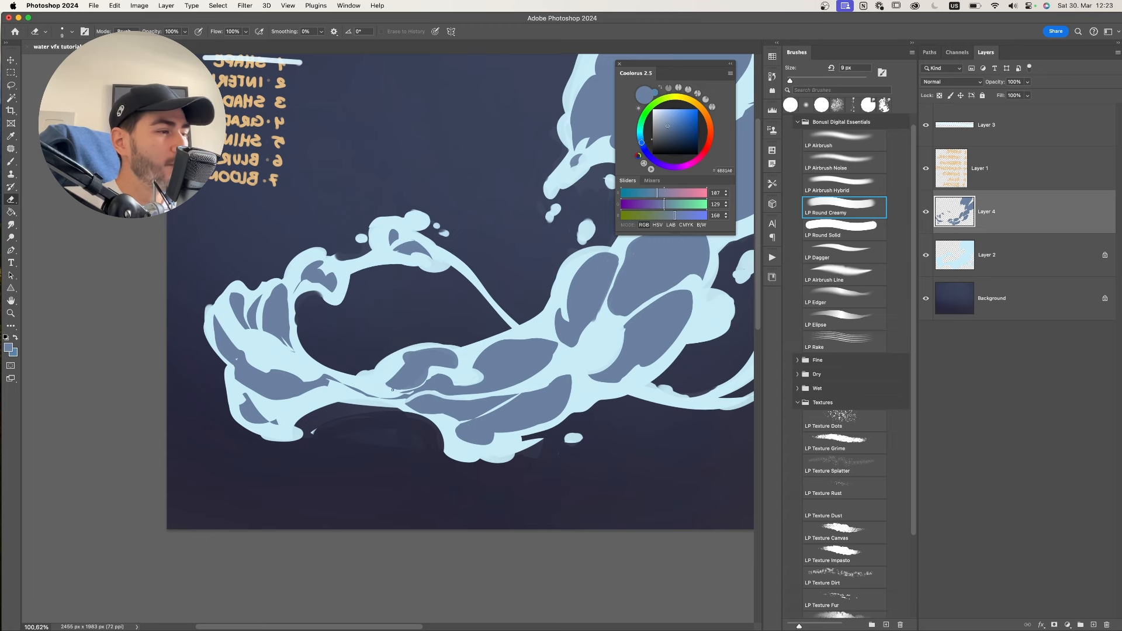
left_click_drag(474, 386, 494, 379)
key("b")
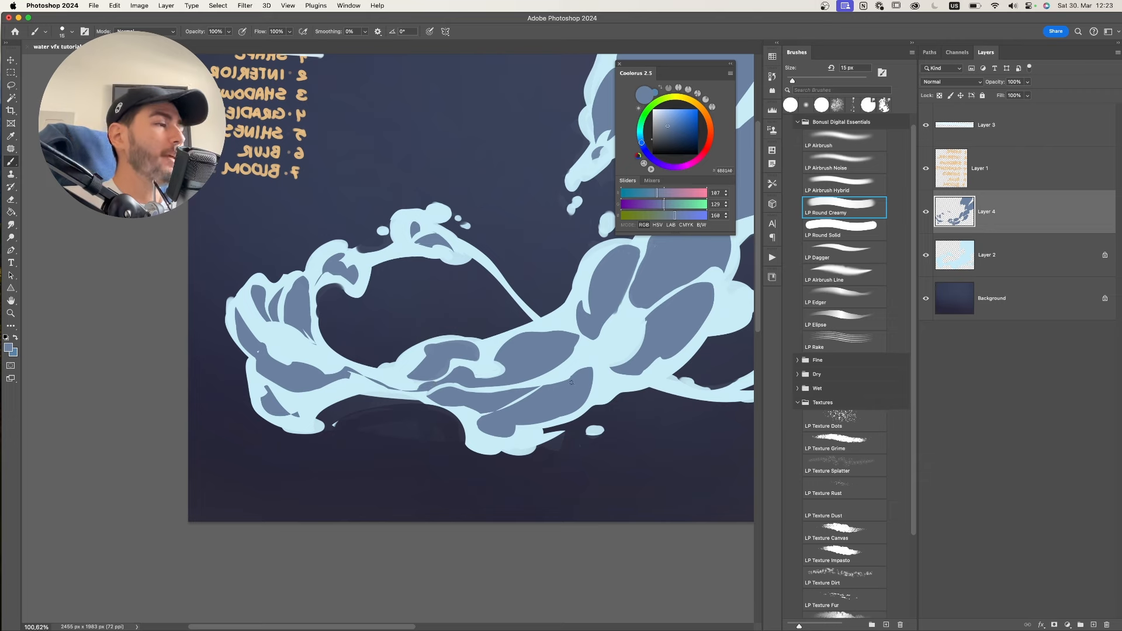
- Outline the three neighbouring interior shapes at the stream's bend in red with an 8 px brush
left_click_drag(572, 383, 523, 383)
left_click_drag(523, 383, 547, 380)
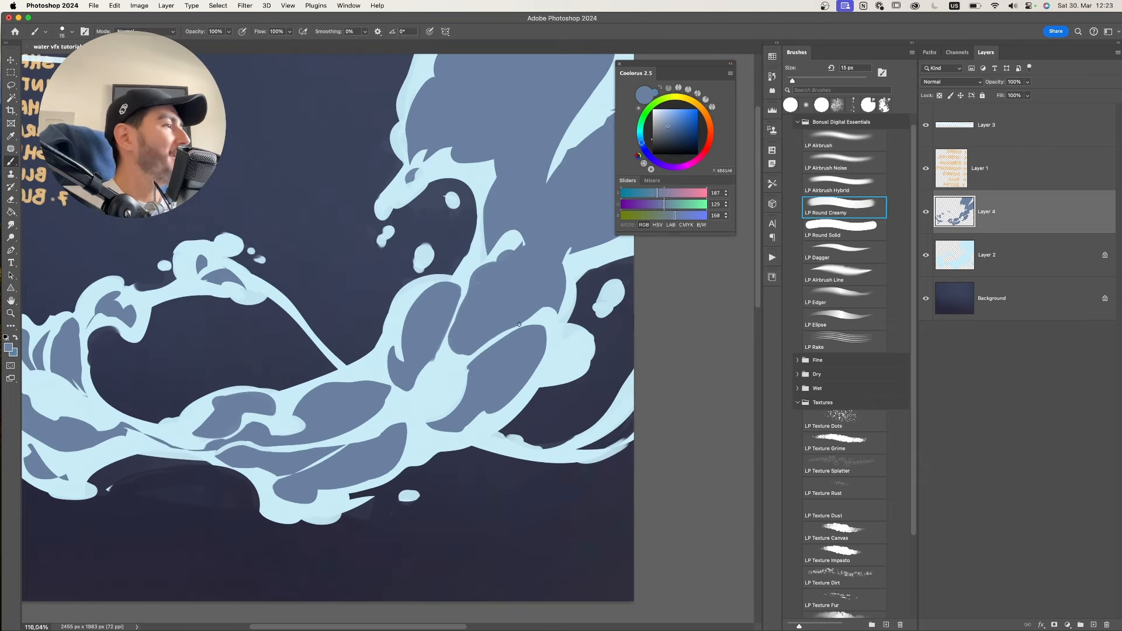
left_click(711, 136)
left_click(696, 109)
key("[")
key("[")
key("[")
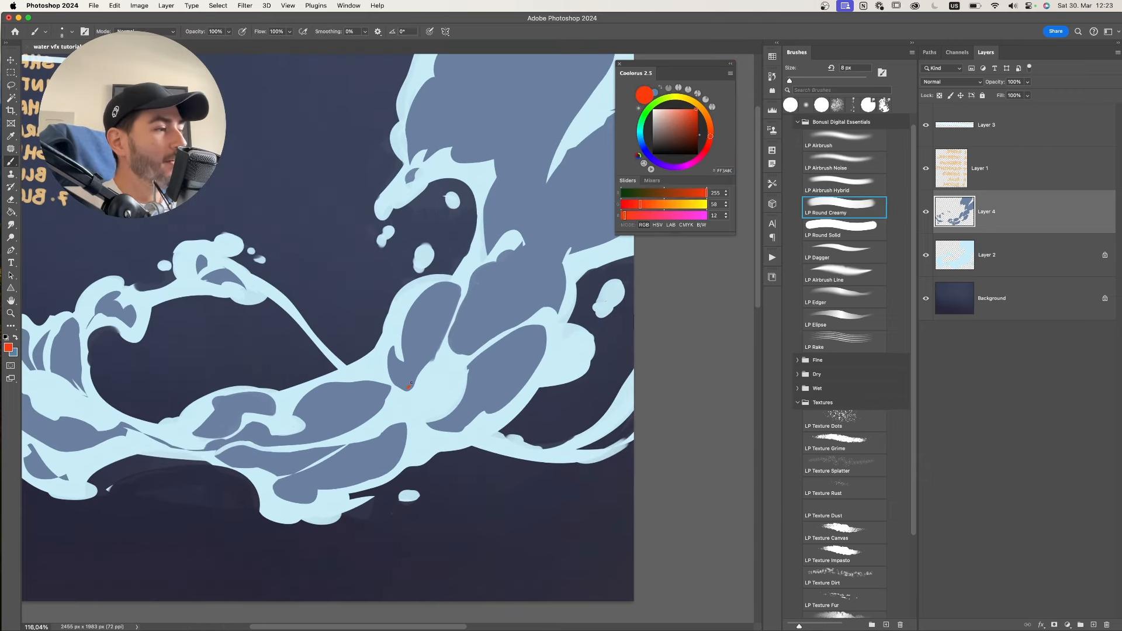
mouse_move(409, 385)
left_mouse_down()
mouse_move(457, 283)
mouse_move(431, 291)
mouse_move(386, 365)
mouse_move(409, 387)
left_mouse_up()
mouse_move(431, 428)
left_mouse_down()
mouse_move(465, 383)
mouse_move(537, 330)
mouse_move(461, 422)
left_mouse_up()
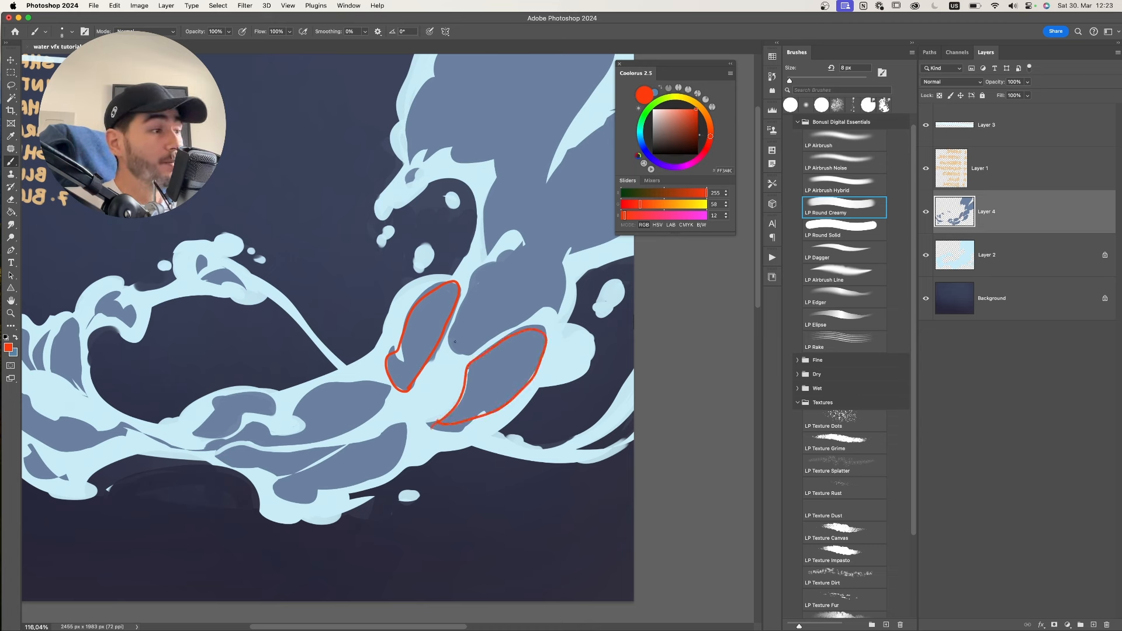
mouse_move(453, 346)
left_mouse_down()
mouse_move(483, 266)
mouse_move(513, 246)
left_mouse_up()
left_click_drag(475, 352, 549, 308)
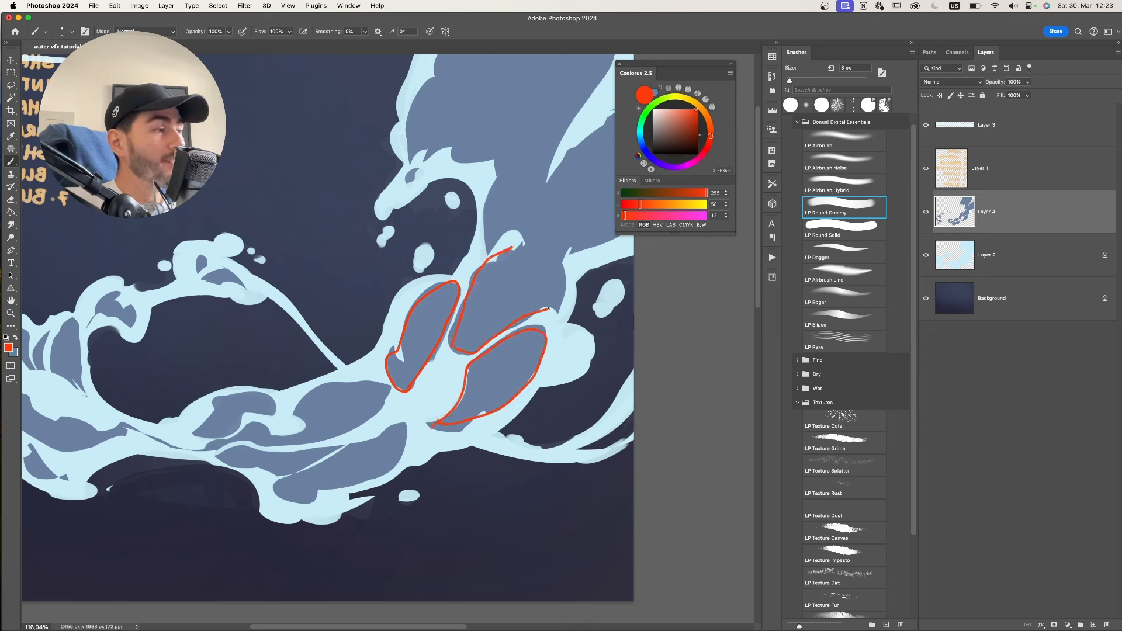
- Sketch a red curve sweeping across the three outlined shapes, and undo all the red marks
mouse_move(399, 351)
left_mouse_down()
mouse_move(419, 300)
mouse_move(520, 388)
mouse_move(508, 398)
left_mouse_up()
key("super+z")
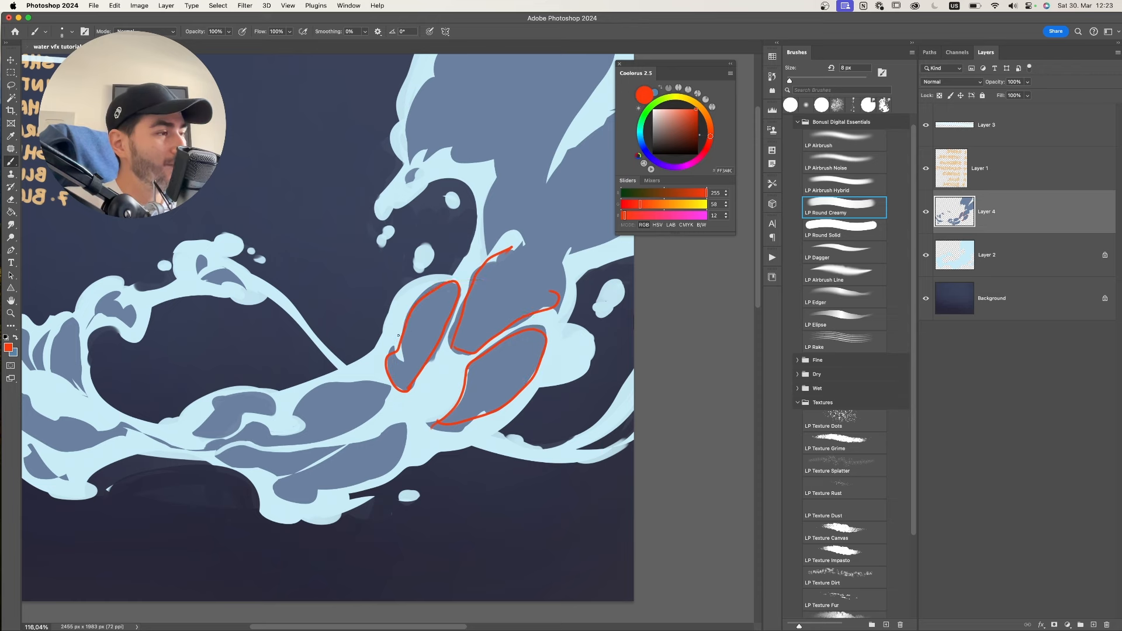
mouse_move(401, 331)
left_mouse_down()
mouse_move(538, 371)
mouse_move(454, 409)
mouse_move(464, 412)
mouse_move(405, 388)
left_mouse_up()
key("super+z")
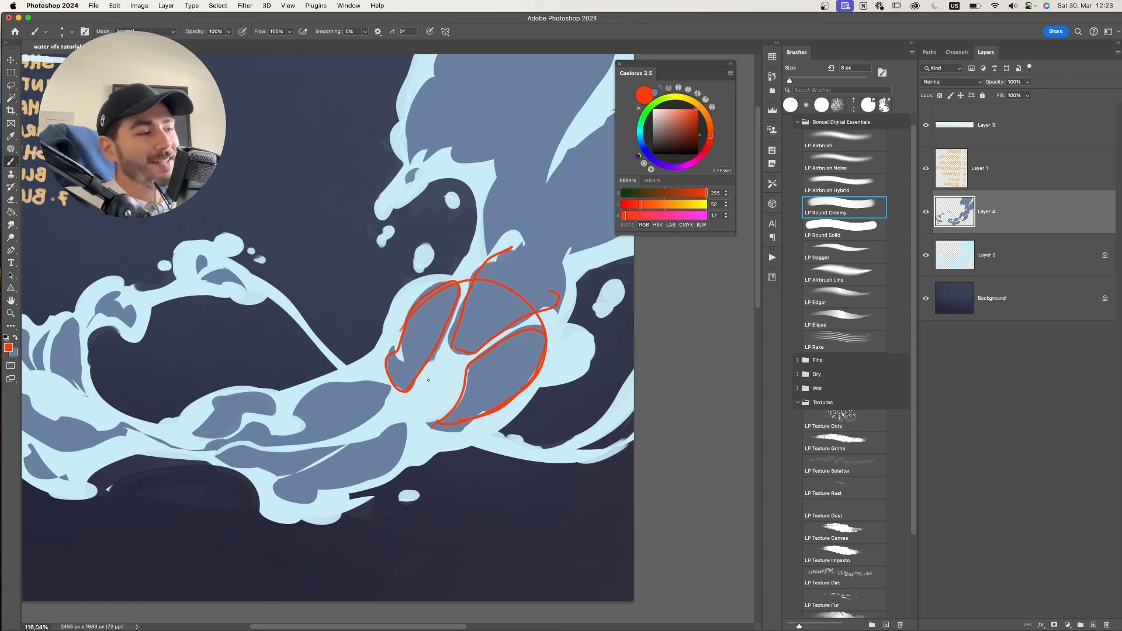
key("super+z")
key("super+z")
key("super+z")
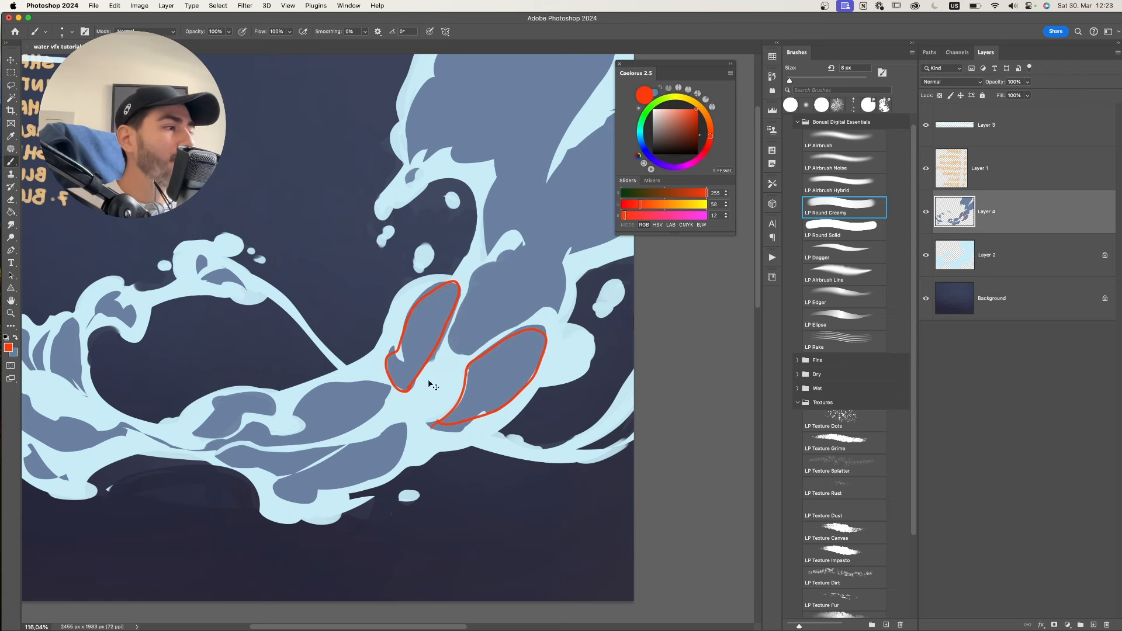
key("super+z")
key("super+z")
- Label the three interior shapes at the bend S, B and M in red, and undo the labels
scroll(429, 351, "up", 3)
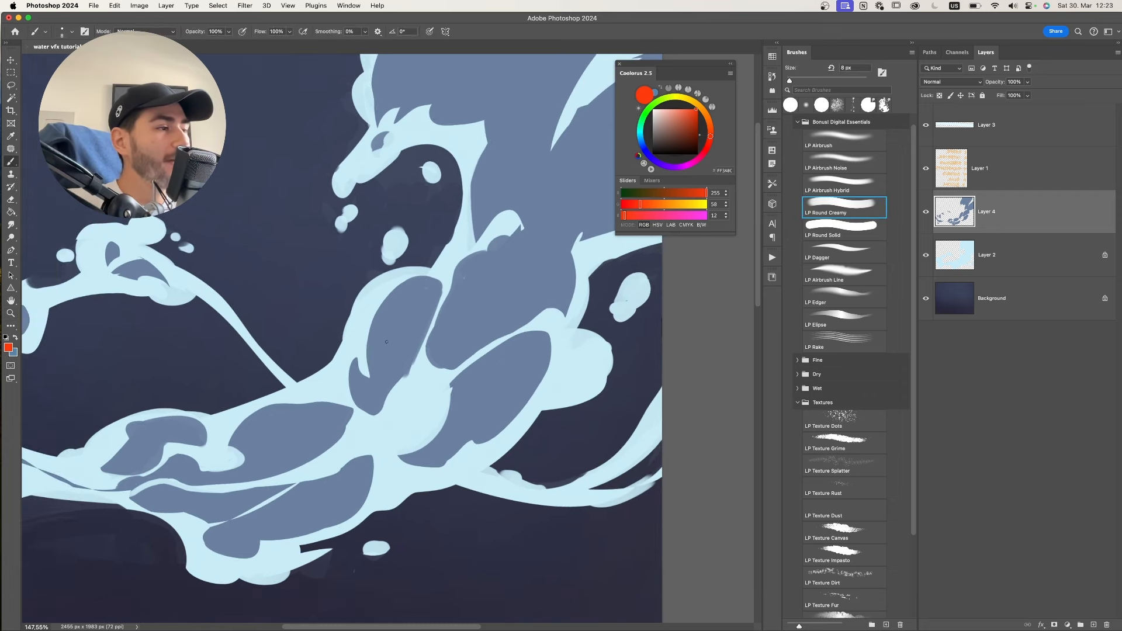
left_click_drag(490, 390, 506, 388)
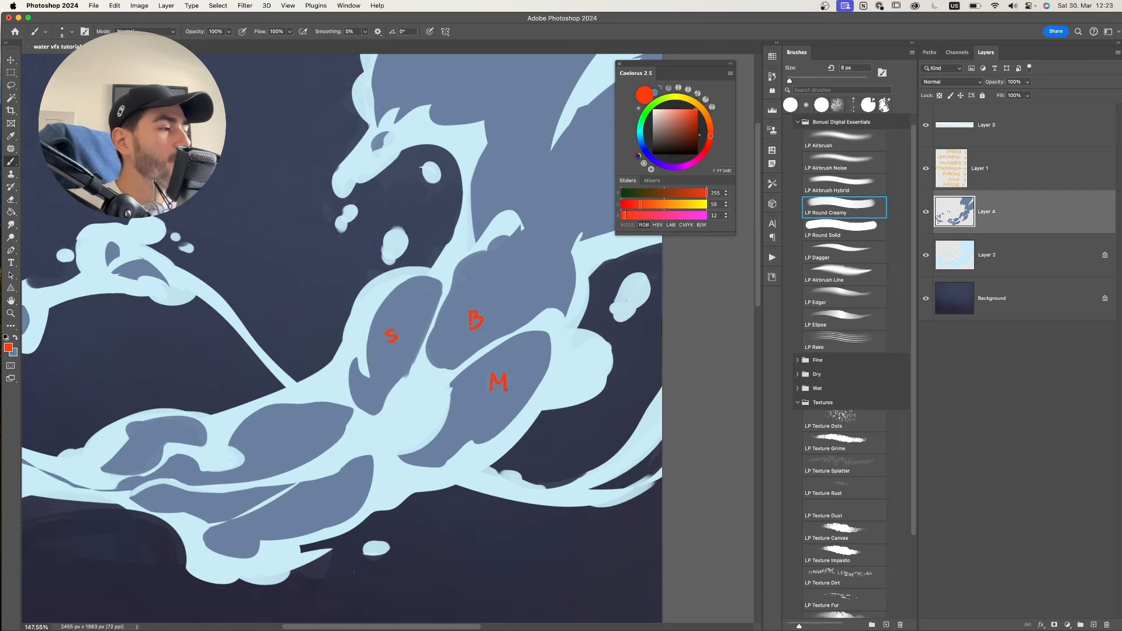
key("super+z")
key("super+z")
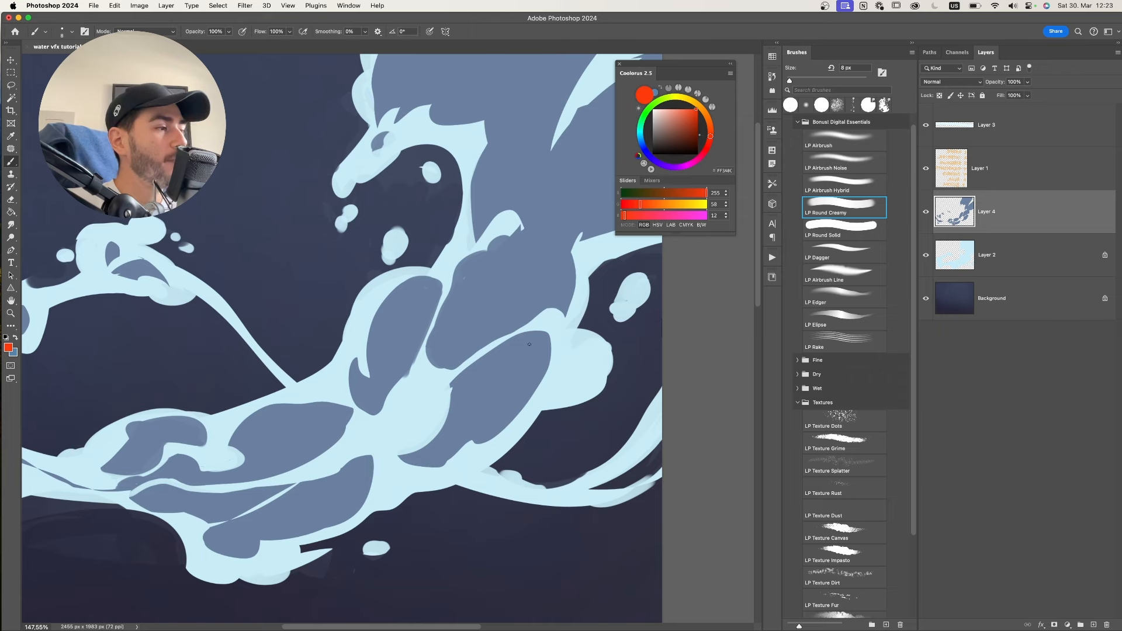
- Label the three interior shapes at the bend S, P and S in red, and undo the labels
left_click_drag(496, 372, 484, 385)
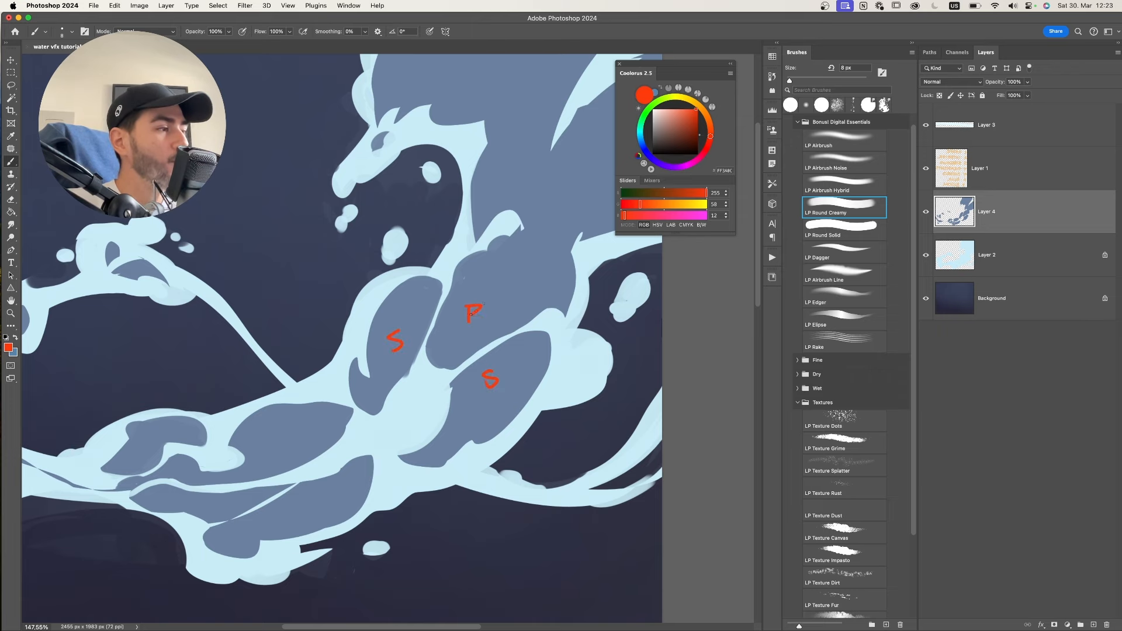
left_click_drag(471, 314, 469, 313)
key("super+z")
key("super+z")
key("super+z")
key("super+z")
- Carve a pale gap into the narrow interior shape at the stream's bend with a small eraser
key("e")
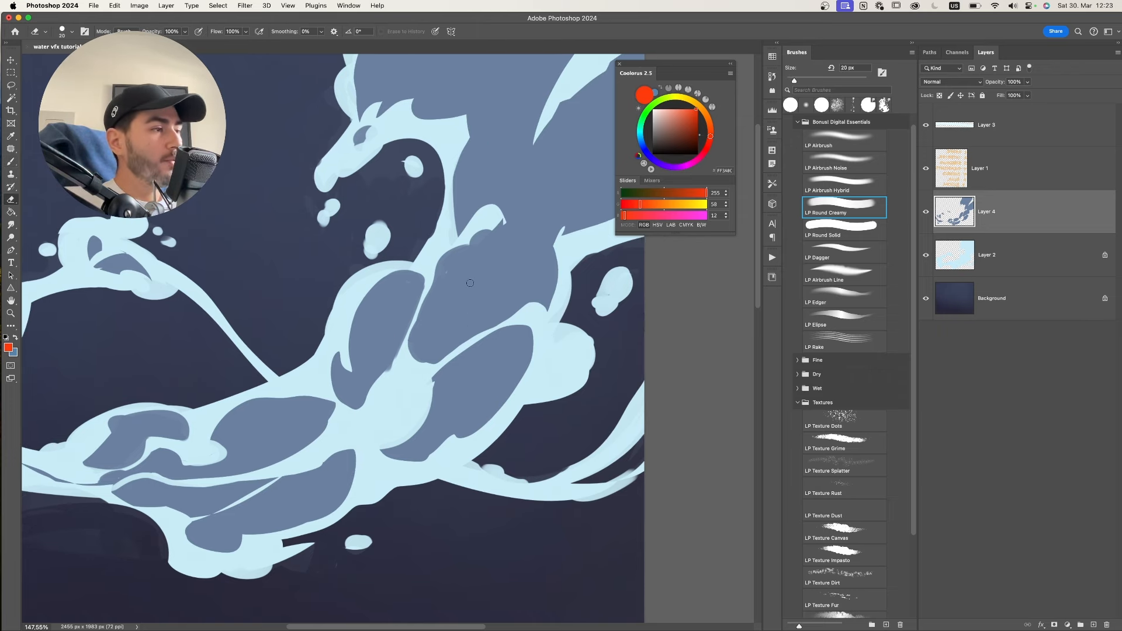
left_click_drag(389, 286, 389, 367)
mouse_move(393, 316)
left_mouse_down()
mouse_move(397, 280)
mouse_move(387, 291)
mouse_move(417, 265)
left_mouse_up()
key("super+z")
key("bracketleft")
mouse_move(398, 353)
left_mouse_down()
mouse_move(418, 273)
mouse_move(409, 335)
mouse_move(432, 342)
mouse_move(503, 326)
left_mouse_up()
- Sample the slate blue from the canvas and refine the interior shapes around the bend with a smaller brush
key("b")
left_click(434, 304, "alt")
scroll(465, 312, "down", 5)
key("bracketleft")
key("bracketleft")
scroll(446, 303, "up", 3)
key("super+z")
key("bracketleft")
mouse_move(503, 327)
left_mouse_down()
mouse_move(472, 296)
mouse_move(467, 313)
mouse_move(445, 315)
mouse_move(470, 306)
mouse_move(490, 327)
mouse_move(564, 338)
left_mouse_up()
- Flip the canvas horizontally
key("super+shift+h")
left_click_drag(565, 338, 494, 344)
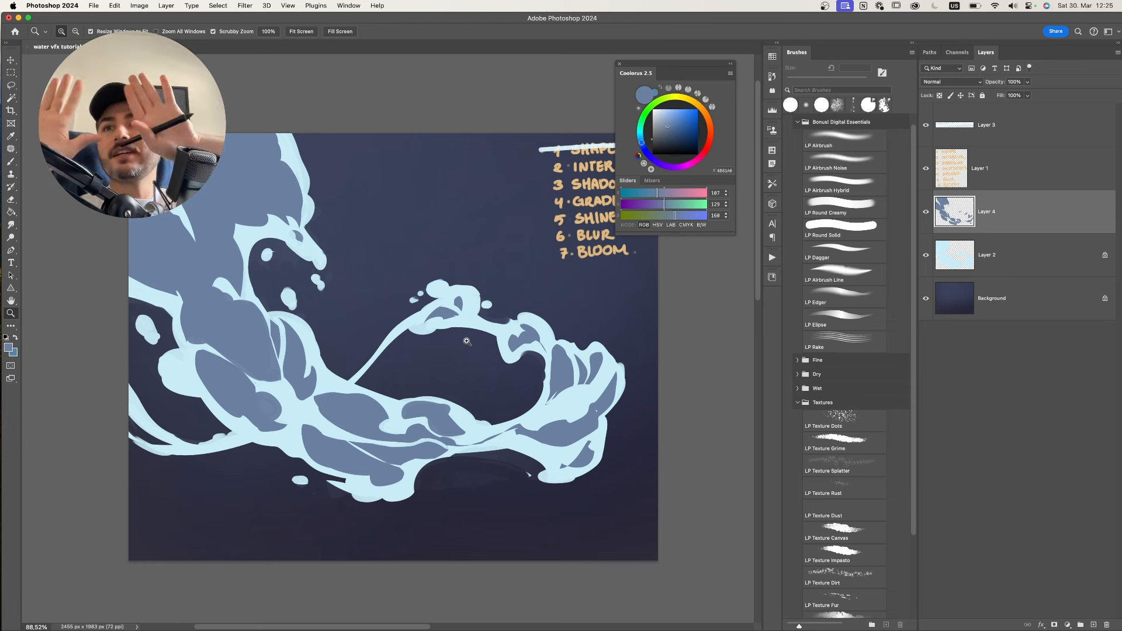
left_click_drag(467, 341, 438, 330)
- Try slate-blue touch-up strokes on the stream's interior shapes and undo them
key("bracketleft")
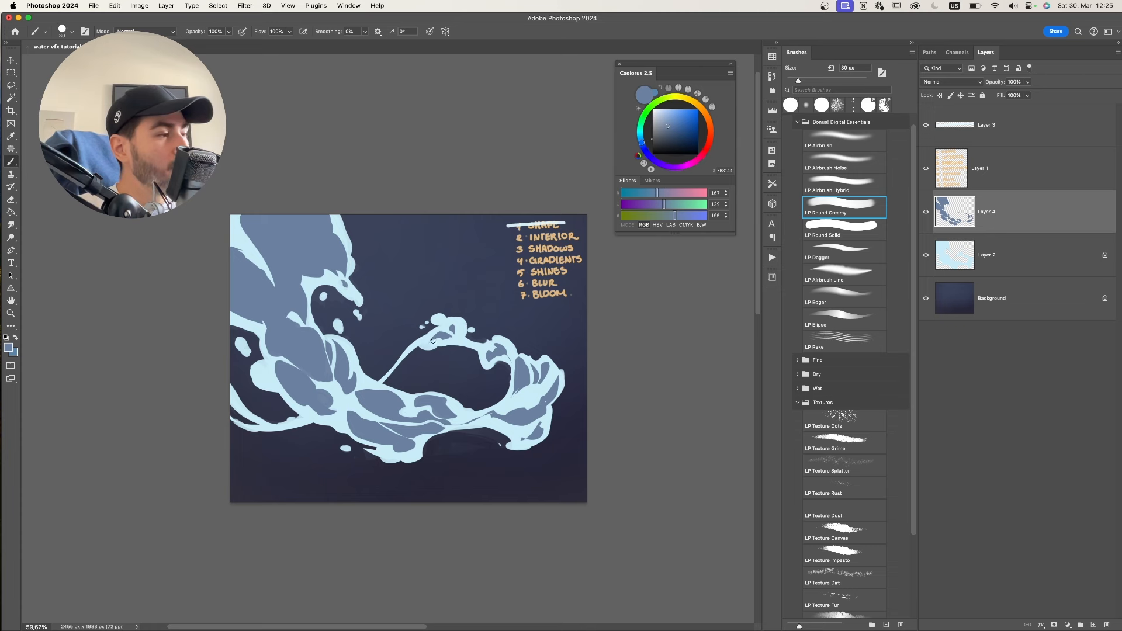
key("e")
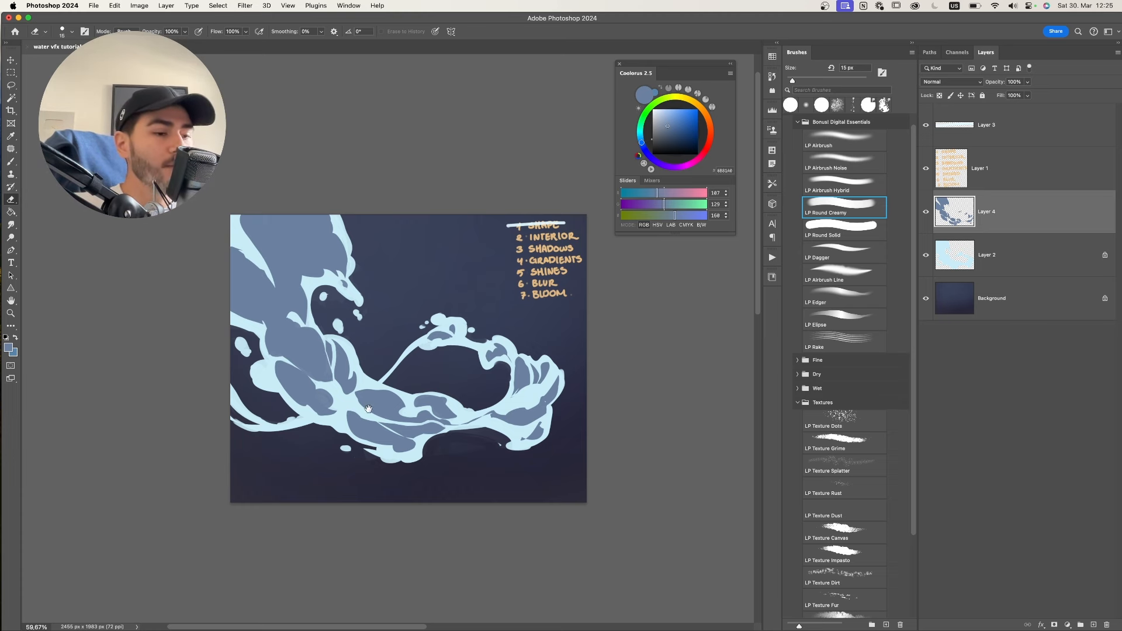
left_click_drag(368, 408, 145, 537)
key("b")
left_click_drag(90, 570, 69, 597)
key("super+z")
key("super+z")
mouse_move(96, 383)
left_mouse_down()
mouse_move(271, 192)
mouse_move(238, 194)
mouse_move(246, 217)
left_mouse_up()
key("]")
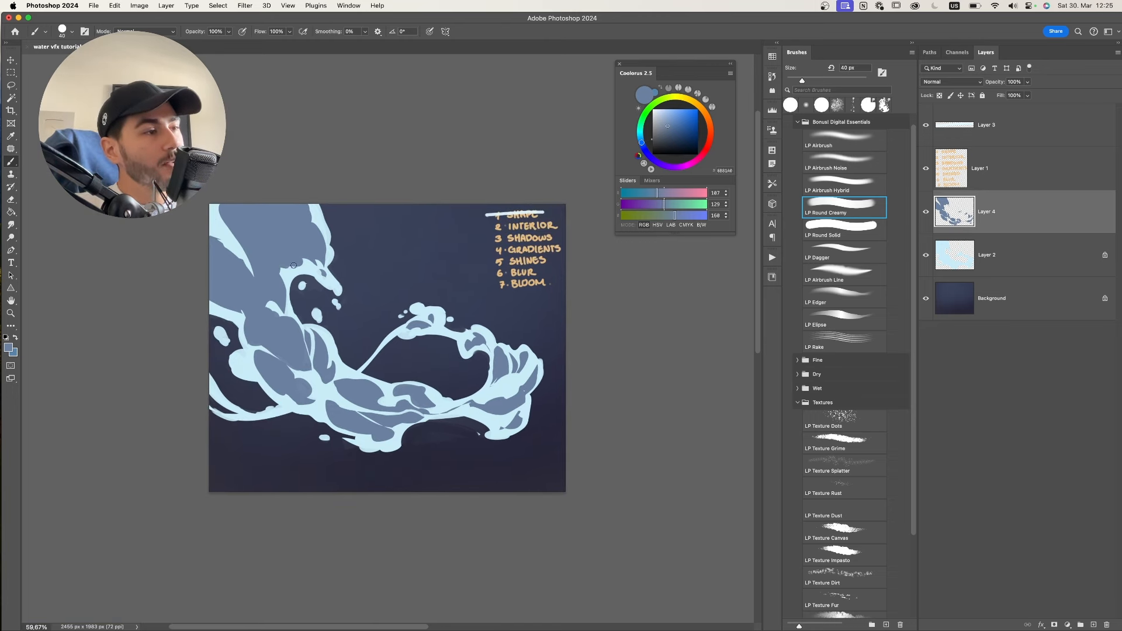
- Erase along the edge of the upper stream's interior shape with an enlarged eraser tip
key("[")
key("[")
key("[")
key("[")
key("[")
key("e")
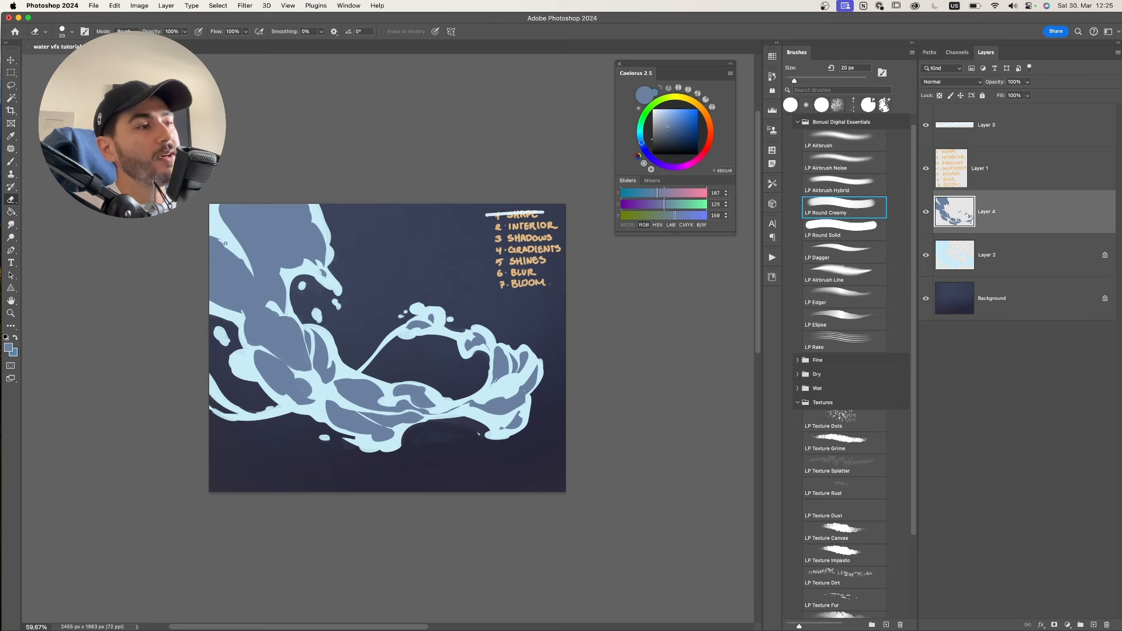
key("]")
key("]")
key("]")
left_click_drag(230, 250, 239, 260)
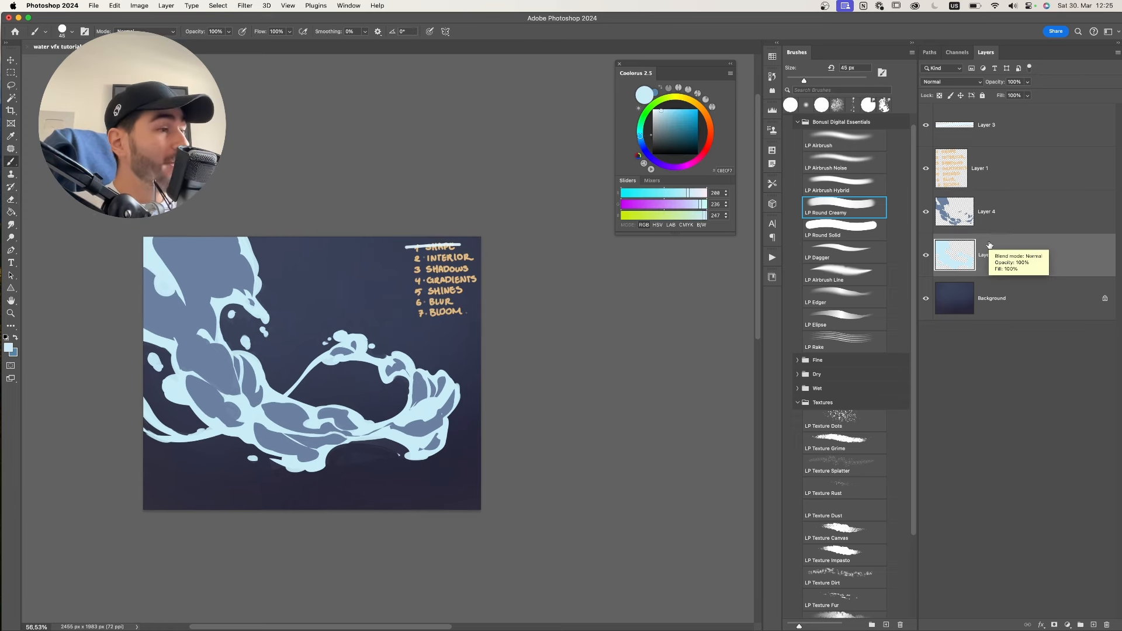
- Try moving the pale-blue silhouette layer, undo the move, and switch the layer's visibility off and back on
key("v")
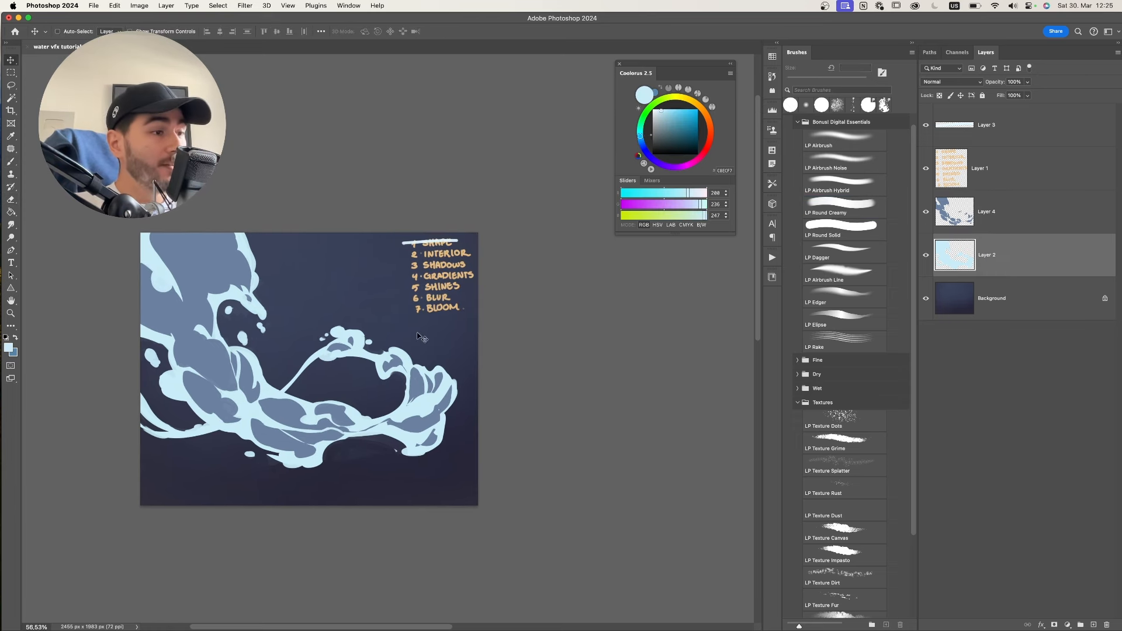
left_click_drag(266, 378, 337, 336)
key("super+z")
left_click(927, 256)
left_click(926, 256)
- Cross out the checklist entry INTERIOR on Layer 3 with a pale-blue 15 px brush stroke
key("z")
left_click(984, 226)
left_click(995, 241)
key("b")
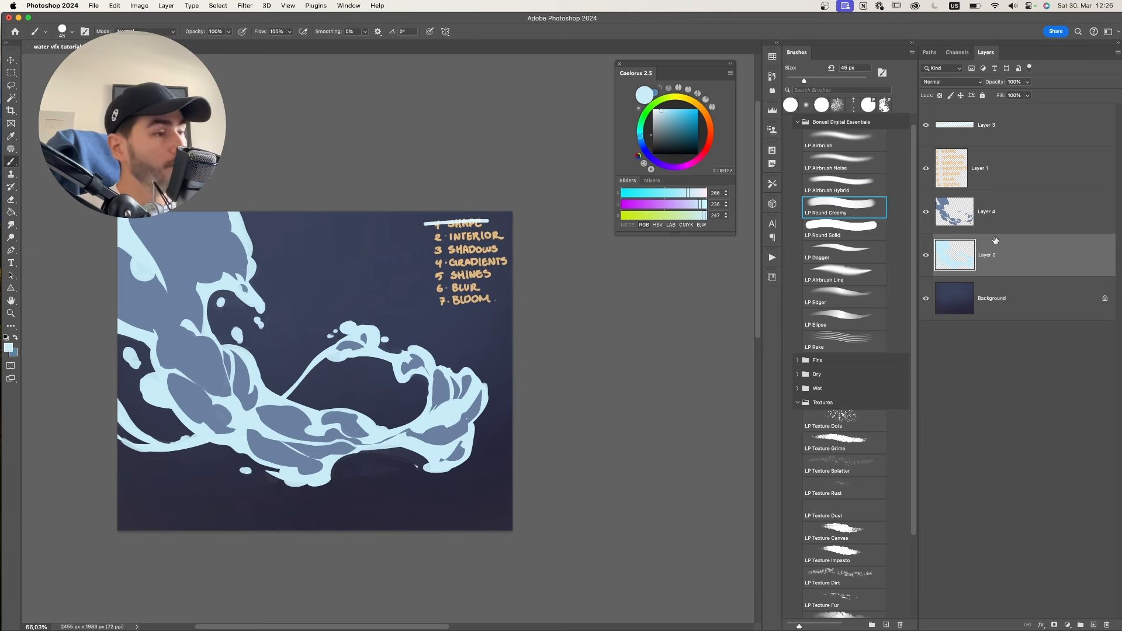
key("bracketleft")
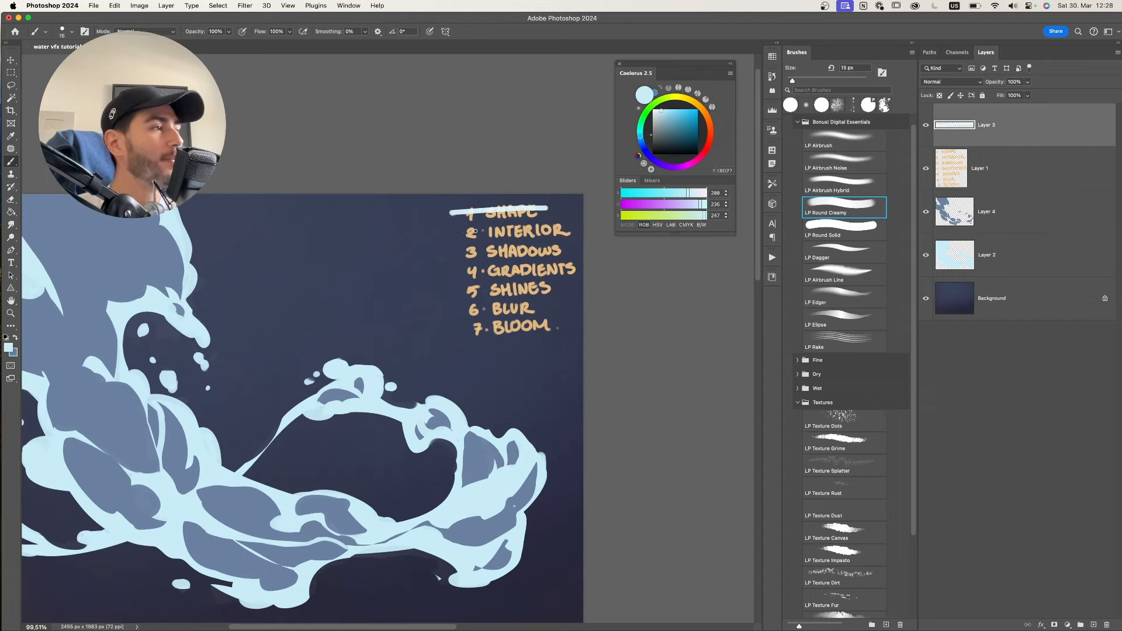
left_click_drag(453, 234, 579, 233)
scroll(432, 251, "down", 5)
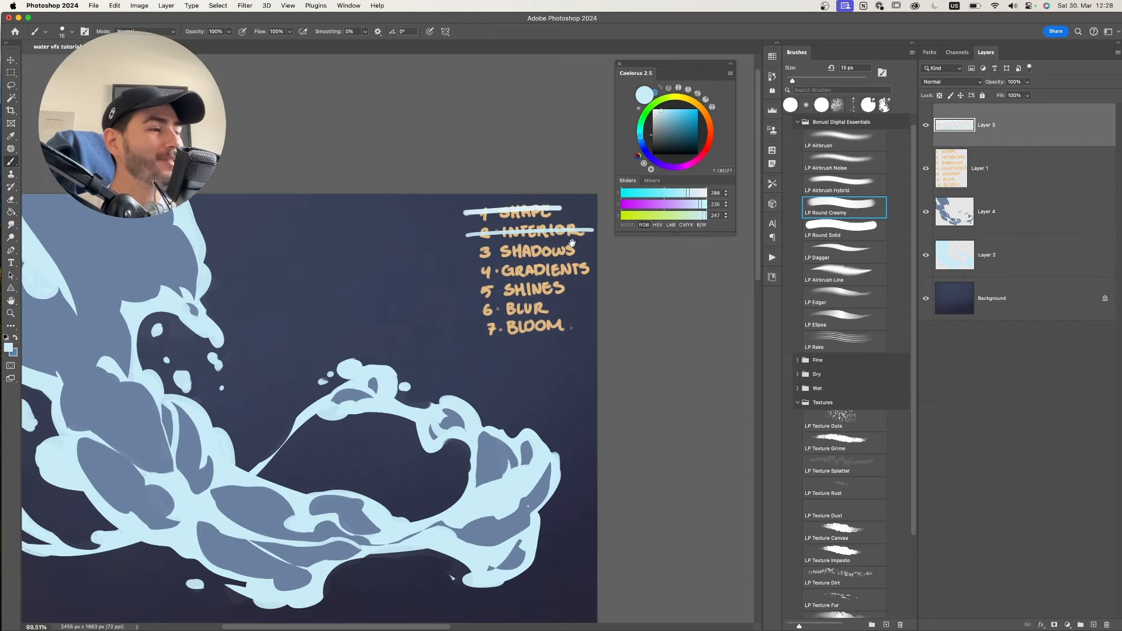
left_click_drag(498, 267, 509, 277)
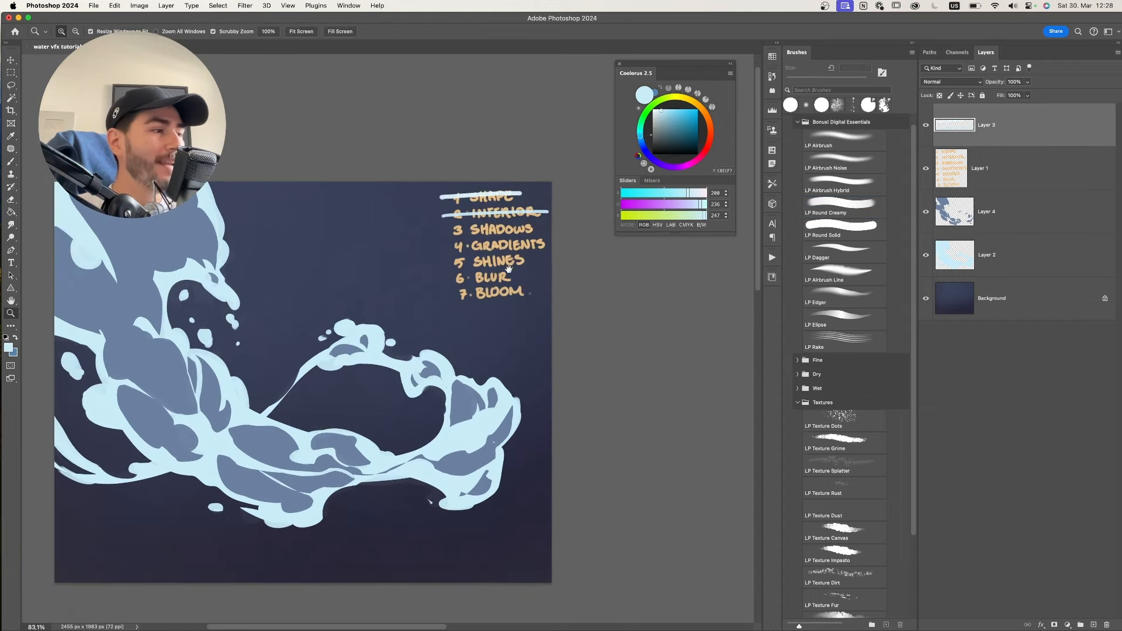
left_click_drag(487, 346, 518, 346)
left_click_drag(442, 388, 487, 341)
mouse_move(495, 379)
left_mouse_down()
mouse_move(473, 423)
mouse_move(516, 329)
mouse_move(538, 348)
mouse_move(578, 312)
mouse_move(490, 334)
left_mouse_up()
key("super+z")
key("super+z")
mouse_move(530, 378)
left_mouse_down()
mouse_move(523, 393)
mouse_move(516, 380)
left_mouse_up()
key("super+z")
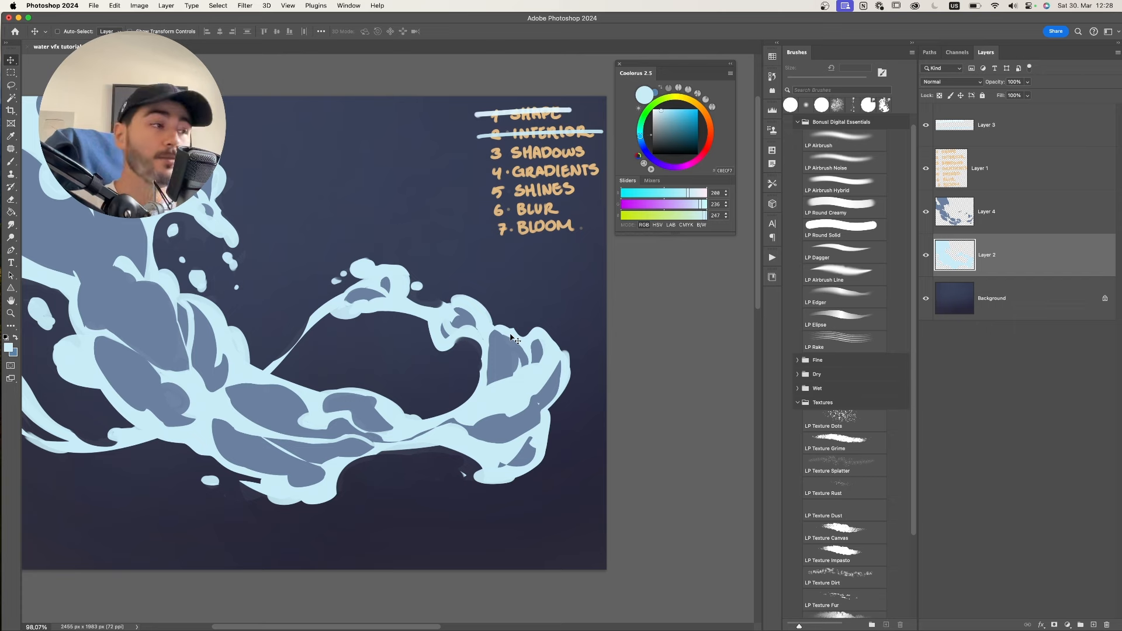
- Mark the checklist entry SHADOWS on Layer 3 with a short pale-blue 15 px dash in front of it
left_click_drag(510, 334, 498, 323)
left_click_drag(534, 289, 515, 311)
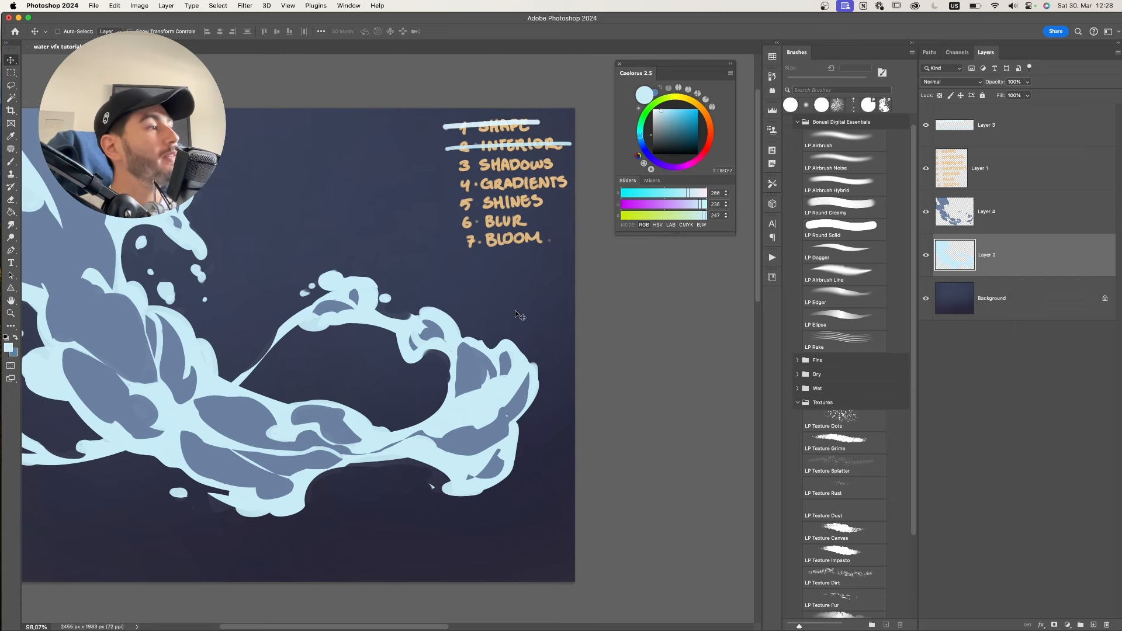
key("b")
key("alt+period")
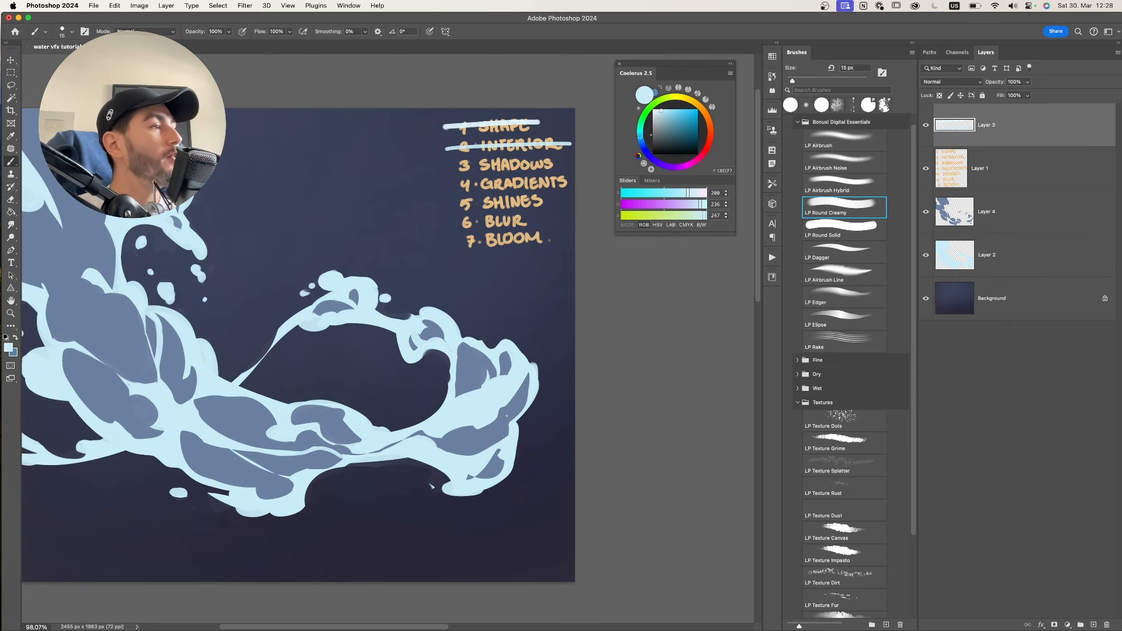
left_click_drag(448, 167, 452, 166)
left_click_drag(549, 195, 482, 296)
mouse_move(450, 274)
left_mouse_down()
mouse_move(502, 310)
mouse_move(430, 340)
mouse_move(484, 291)
left_mouse_up()
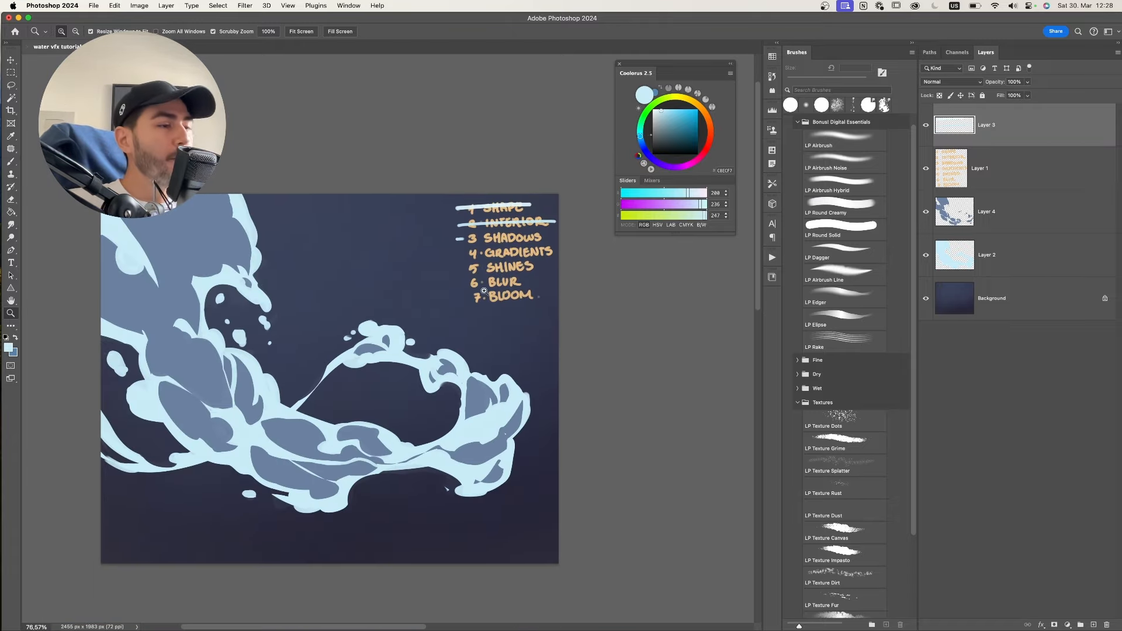
- Try moving the slate-blue interior shapes on Layer 4 and undo the move
key("v")
left_click_drag(206, 369, 207, 323)
key("super+z")
left_click_drag(501, 317, 502, 303)
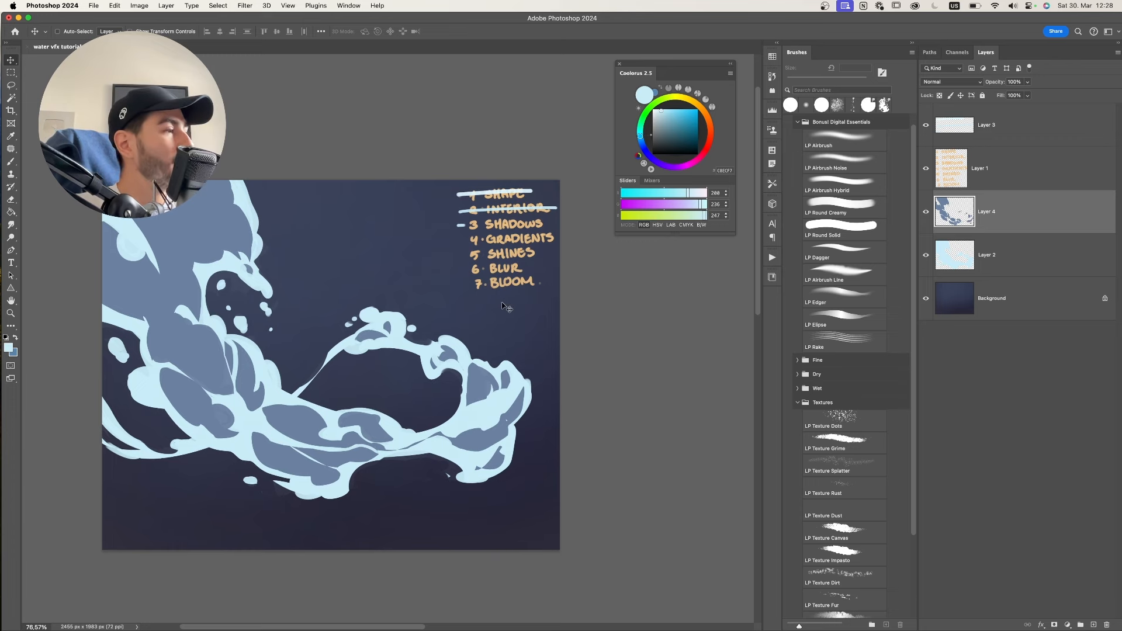
- Add an empty layer above Layer 2 and another above Layer 4, and clip each to the layer below it
left_click(996, 239)
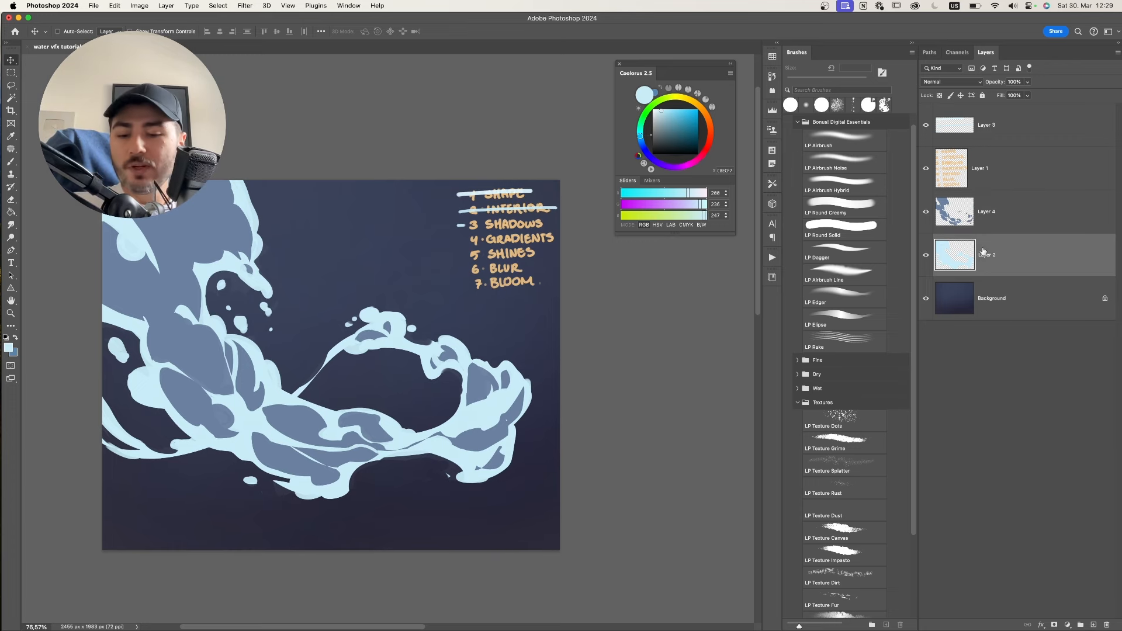
key("super+shift+alt+n")
left_click(997, 226)
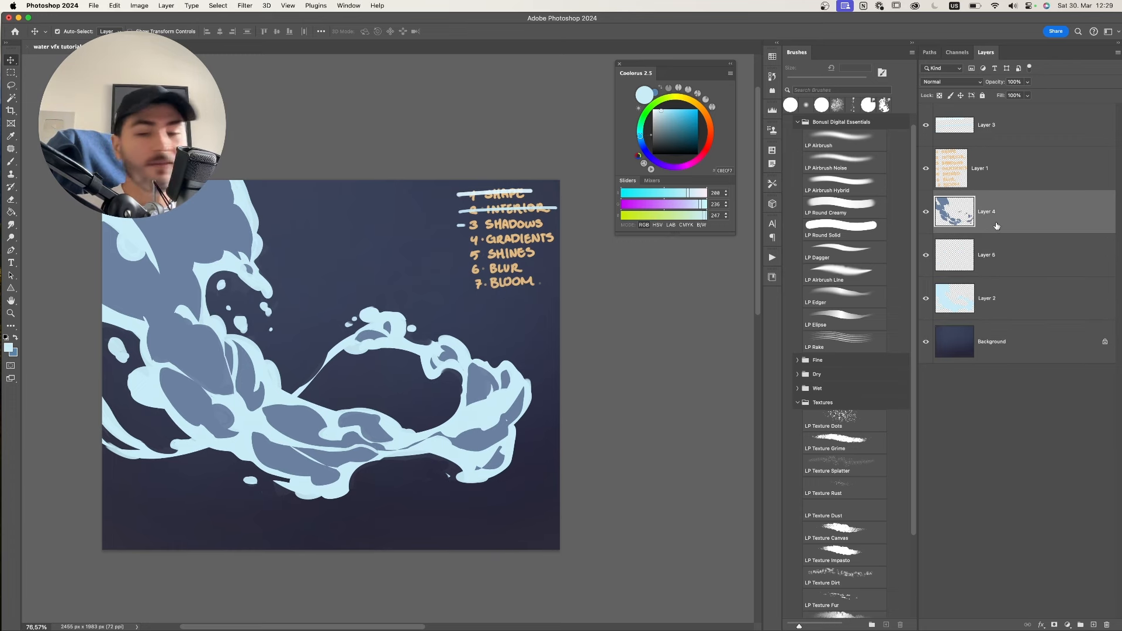
key("super+shift+alt+n")
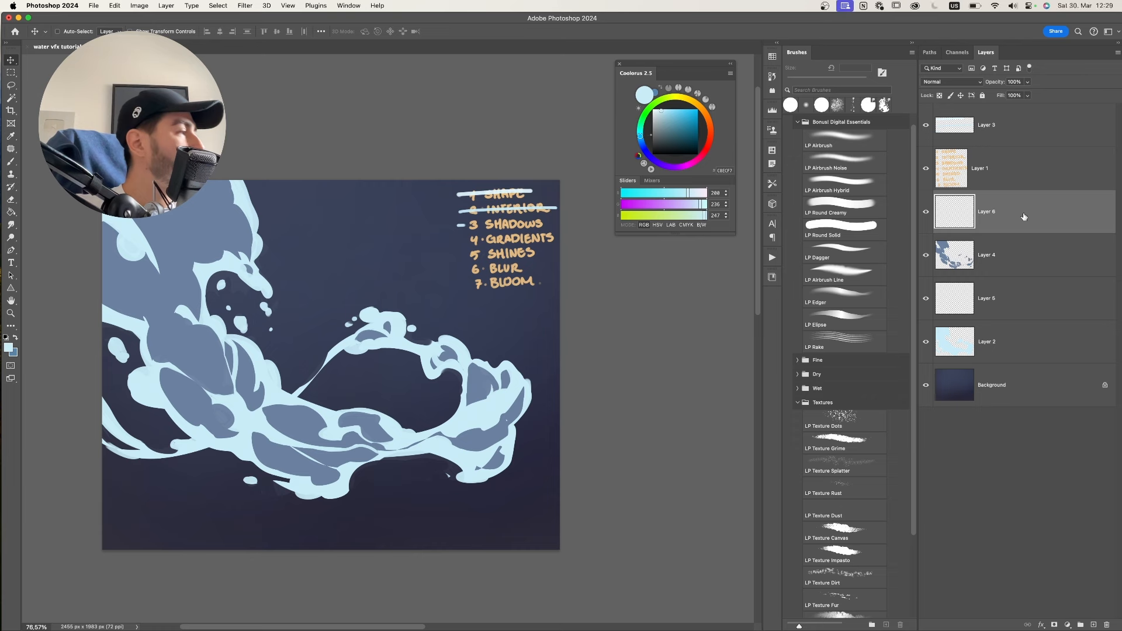
left_click(992, 234, "alt")
left_click(992, 315)
left_click(991, 319, "alt")
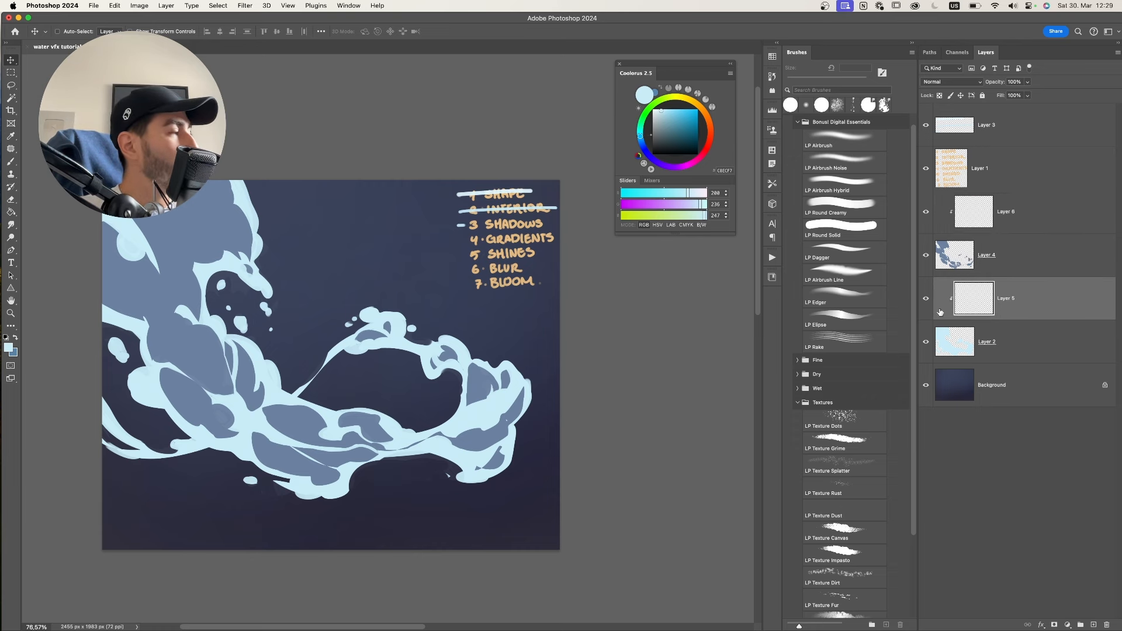
- Try a dark red 40 px test stroke across the stream on the clipped Layer 5 and undo it
left_click_drag(526, 292, 521, 288)
key("b")
left_click_drag(674, 146, 694, 133)
left_click(711, 139)
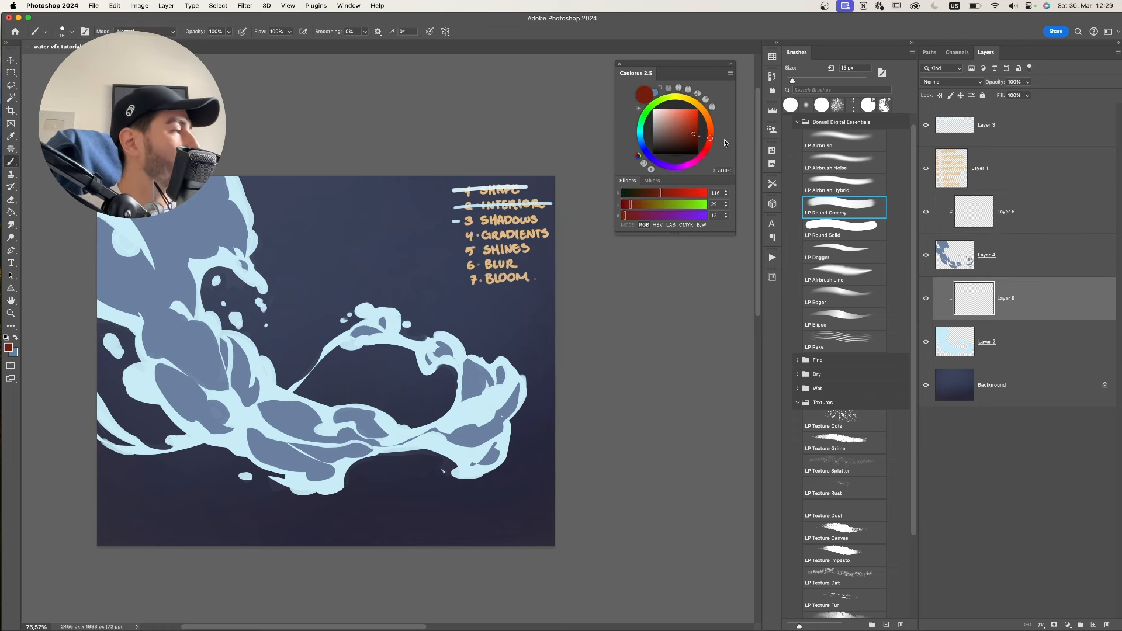
key("]")
mouse_move(239, 313)
left_mouse_down()
mouse_move(257, 328)
mouse_move(303, 289)
mouse_move(320, 497)
mouse_move(414, 494)
left_mouse_up()
key("super+z")
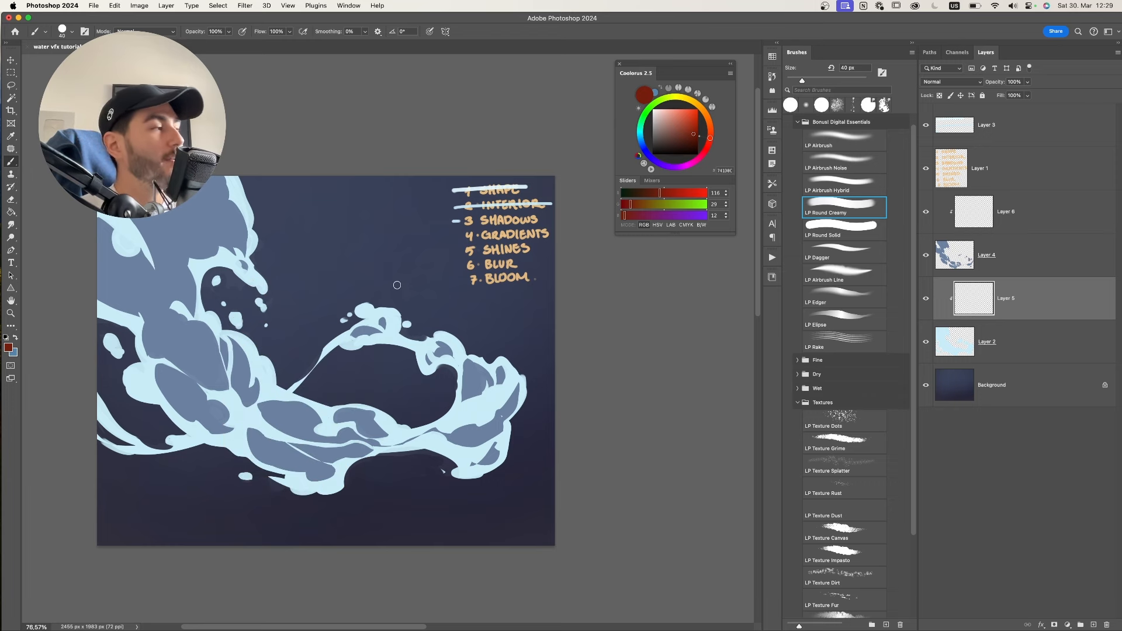
- With Layer 5 active, sample the silhouette's pale blue and shift it to a darker periwinkle blue, RGB 152, 175, 217
left_click(951, 343)
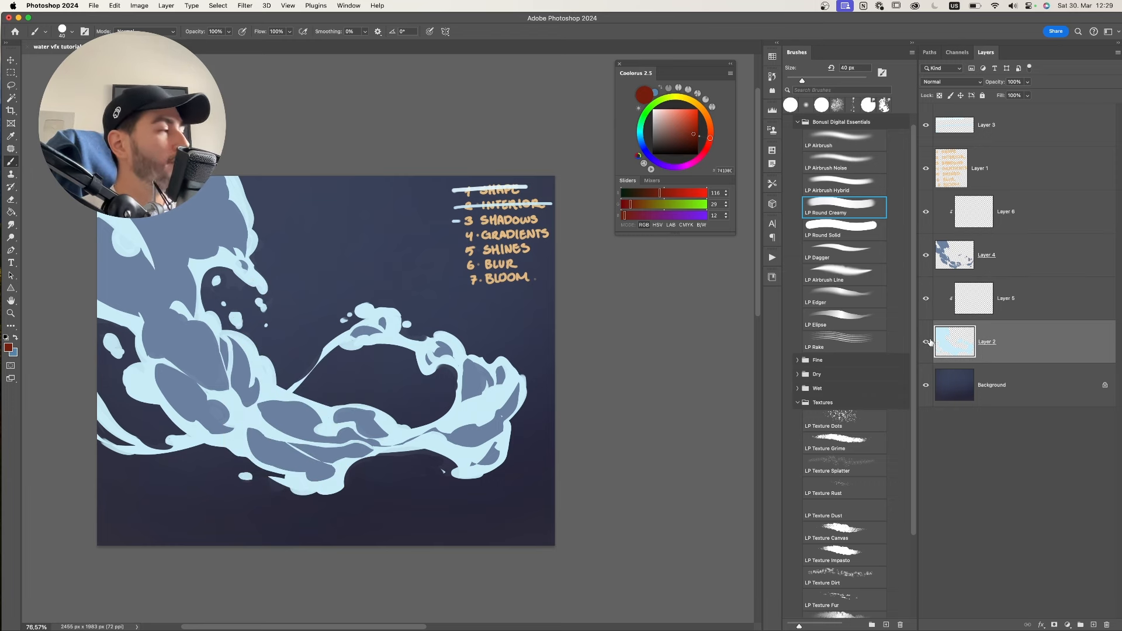
left_click(979, 305)
left_click_drag(294, 368, 310, 351)
key("b")
left_click(292, 362, "alt")
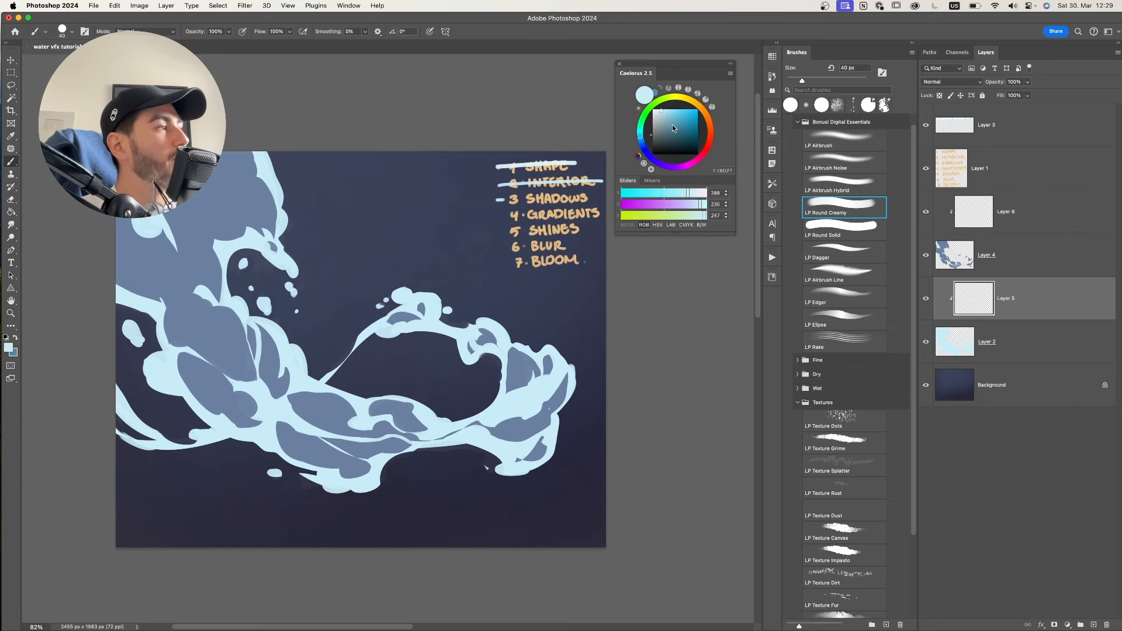
left_click_drag(663, 114, 642, 143)
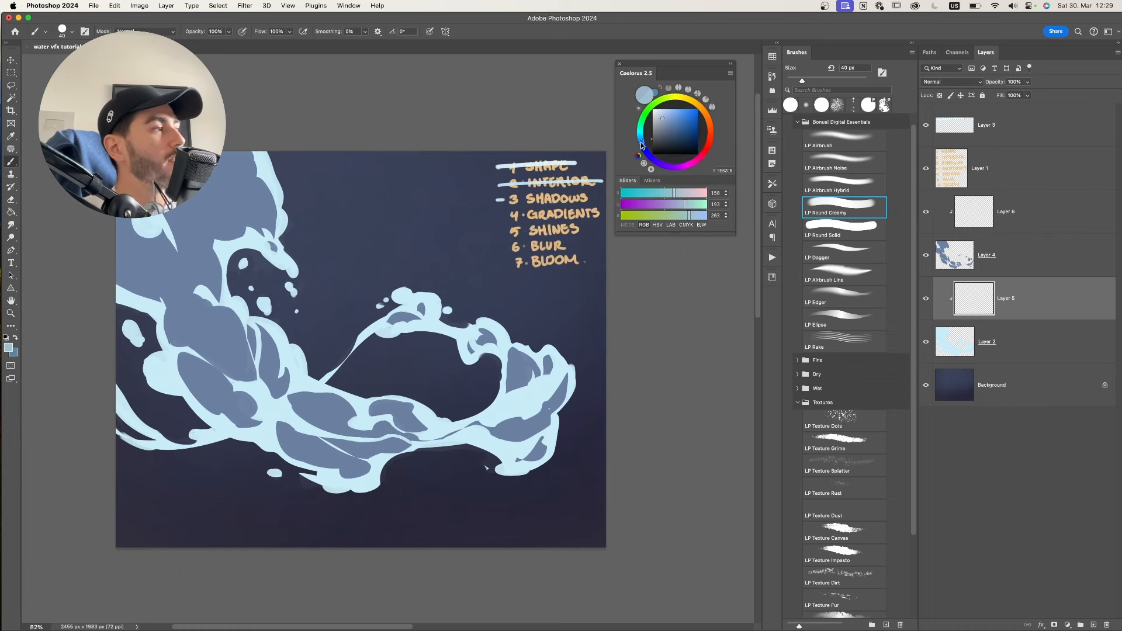
left_click(667, 115)
- Try a periwinkle 100 px shadow stroke on the stream's left bulge and undo it
key("]")
key("]")
key("]")
key("]")
key("]")
key("]")
left_click_drag(150, 349, 188, 381)
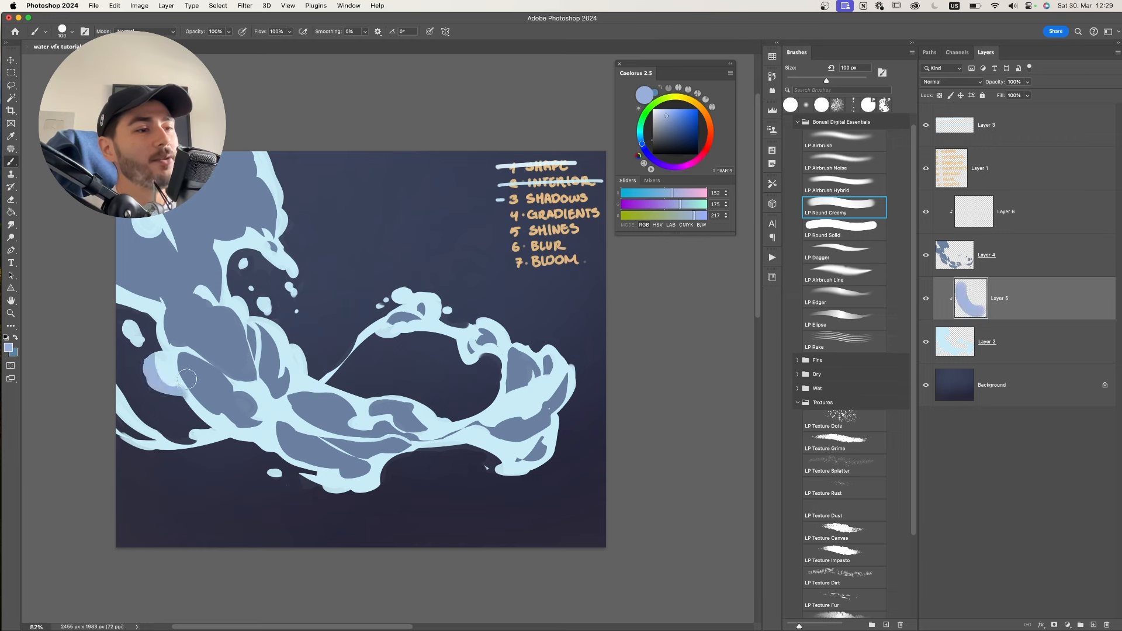
key("super+z")
- Paint a wavy blue shadow, RGB 139, 186, 234, across the right curl on Layer 5 with a 45 px brush
left_click_drag(355, 352, 358, 358)
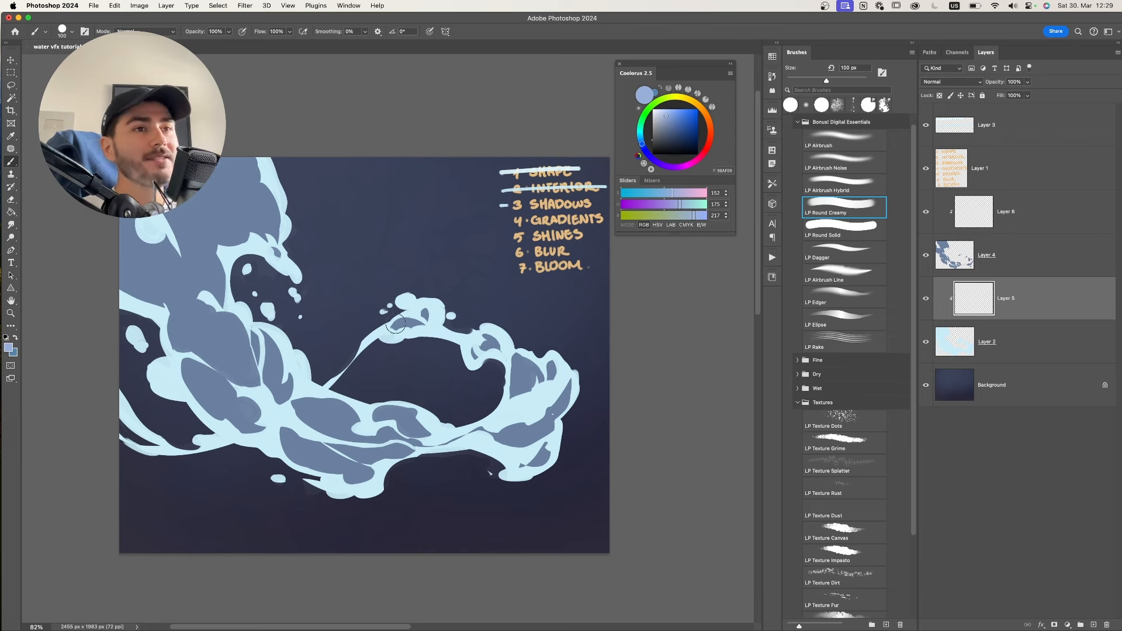
key("[")
key("[")
key("[")
key("[")
key("[")
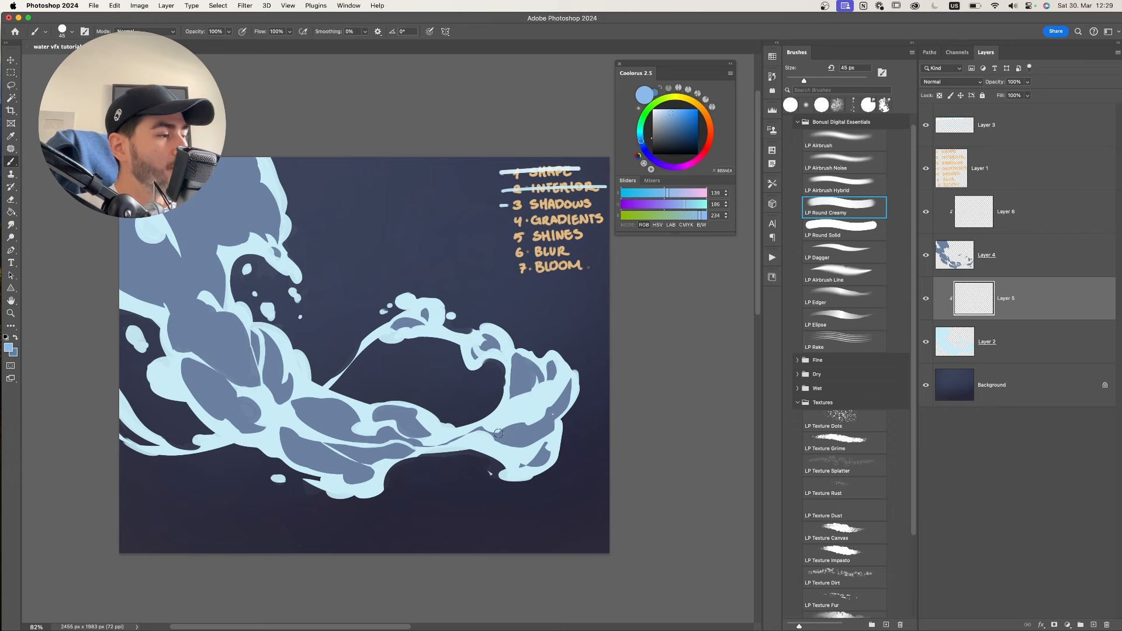
mouse_move(498, 434)
left_mouse_down()
mouse_move(525, 425)
mouse_move(561, 398)
left_mouse_up()
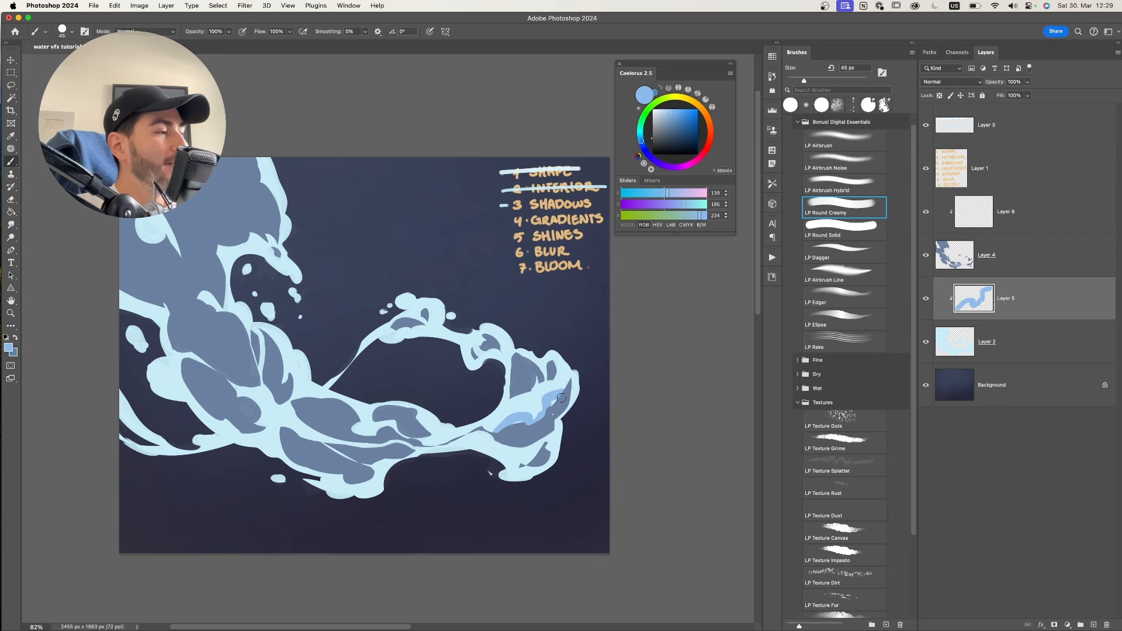
- Paint broad blue shadows along the undersides of the right curl and main stream, enlarging the brush up to 175 px
key("]")
key("]")
key("]")
mouse_move(462, 451)
left_mouse_down()
mouse_move(498, 453)
mouse_move(529, 477)
mouse_move(514, 470)
mouse_move(548, 462)
left_mouse_up()
left_click_drag(547, 463, 559, 427)
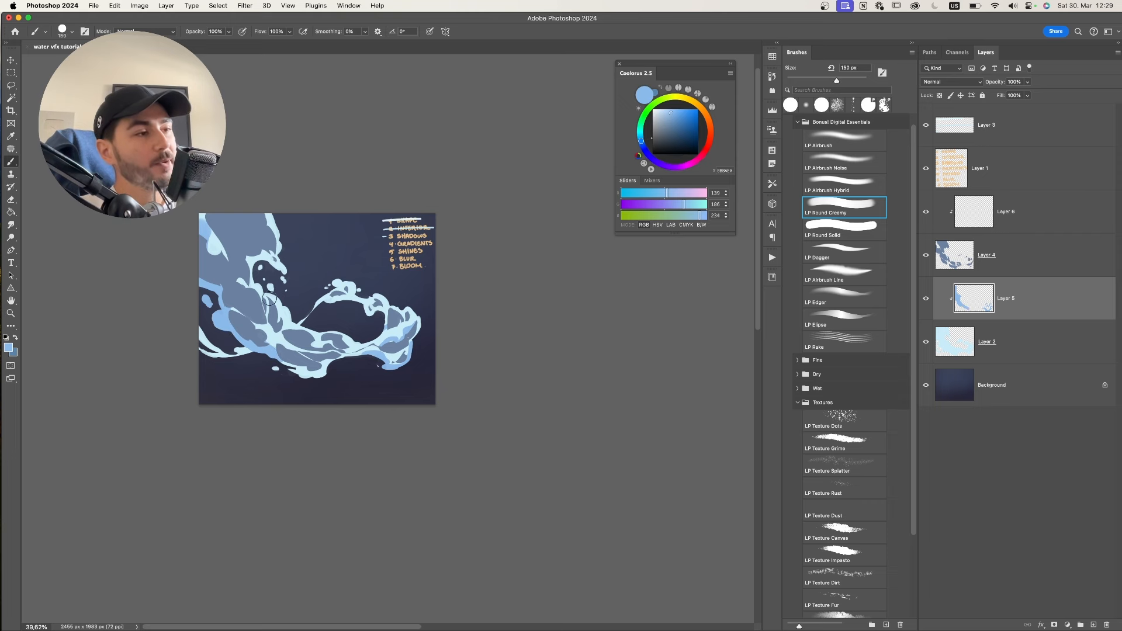
key("]")
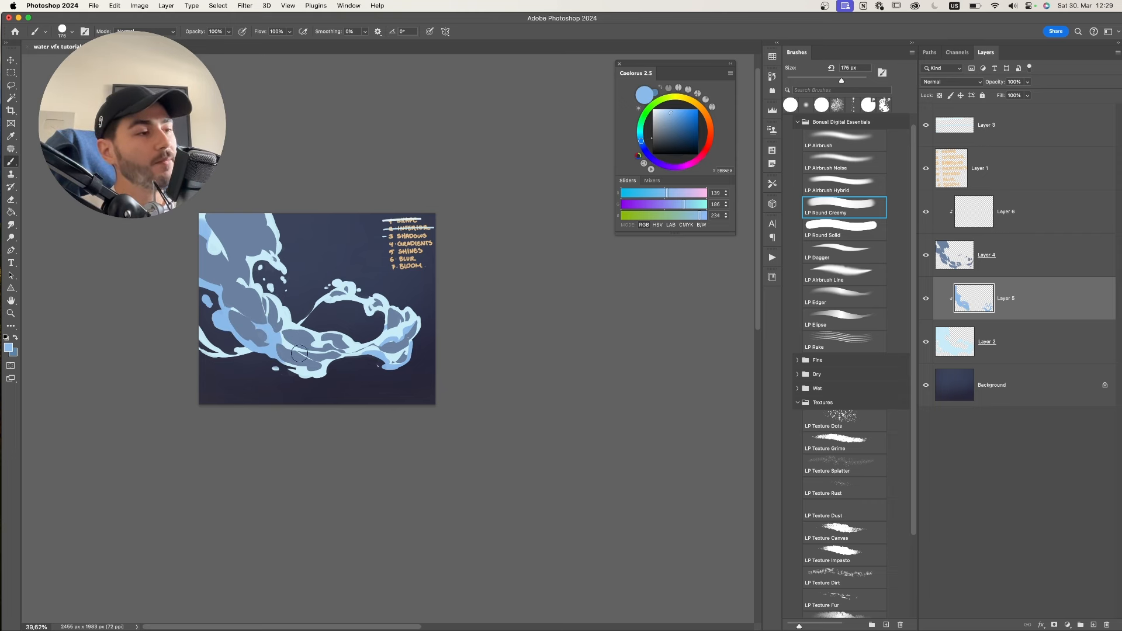
key("e")
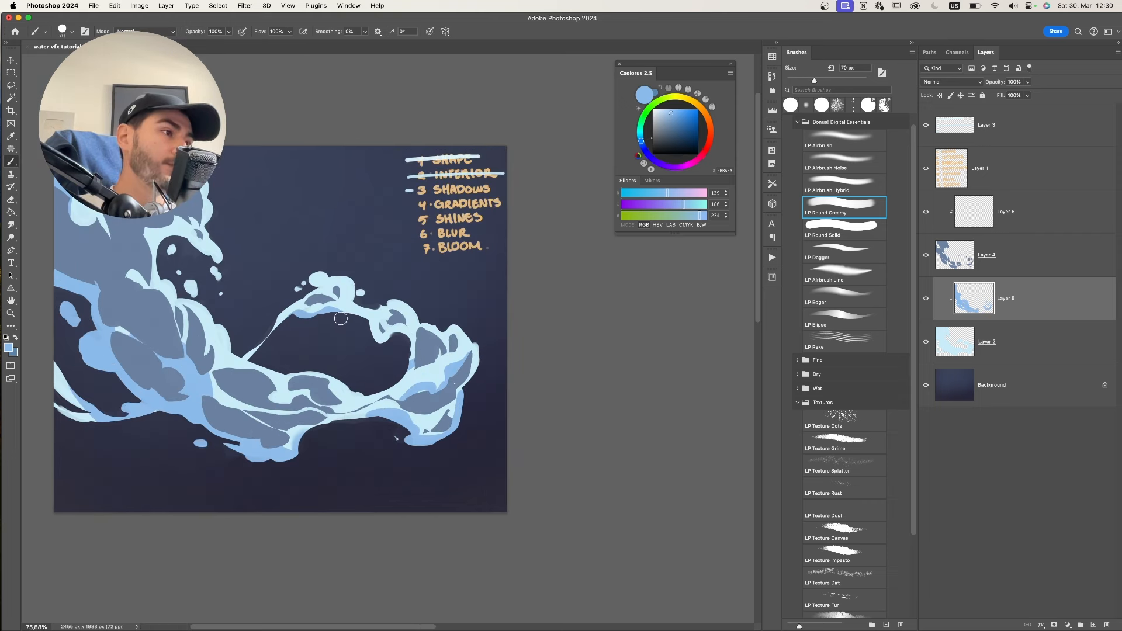
- Try blue shadow strokes along the underside of the thin upper arc and undo them
mouse_move(348, 316)
left_mouse_down()
mouse_move(392, 343)
mouse_move(400, 309)
left_mouse_up()
key("super+z")
key("super+z")
key("super+z")
- Shade the small bulge on the upper arc with a 30 px brush and erase highlights from the curl's shadow
scroll(404, 316, "up", 4)
key("bracketleft")
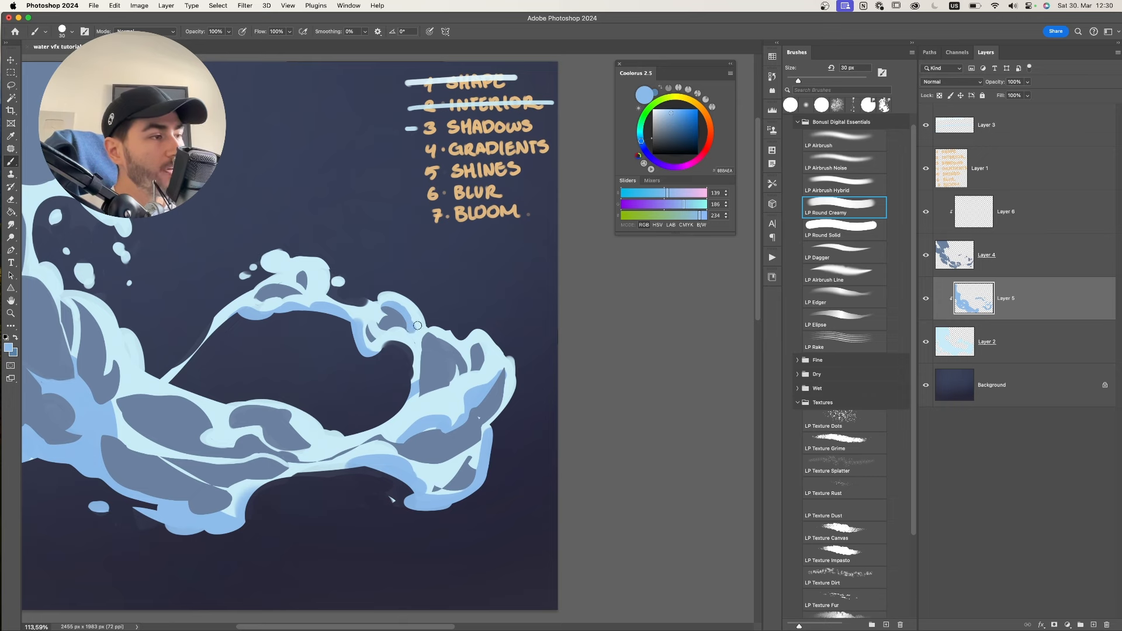
left_click_drag(380, 350, 402, 343)
scroll(507, 307, "down", 2)
left_click_drag(468, 369, 439, 403)
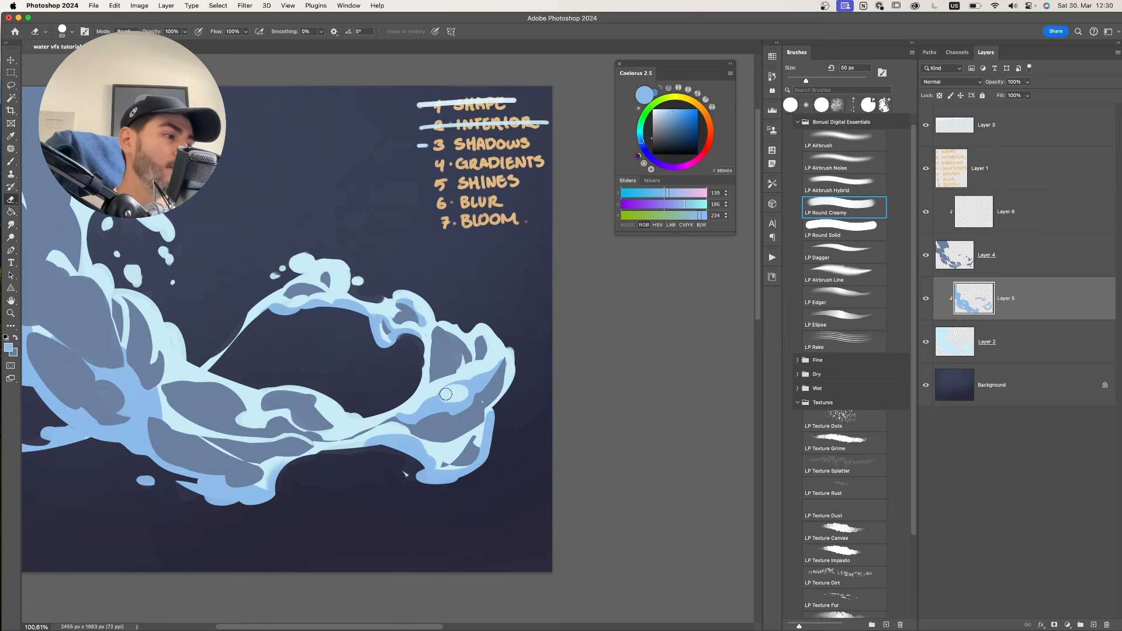
left_click_drag(382, 436, 328, 448)
- Extend the blue shadows along the right curl's lower and outer edges and the stream below the loop with a 90 px brush
scroll(500, 418, "down", 5)
key("bracketright")
key("bracketright")
key("bracketright")
key("bracketright")
left_click_drag(446, 439, 498, 417)
left_click_drag(507, 379, 493, 413)
left_click_drag(418, 423, 368, 432)
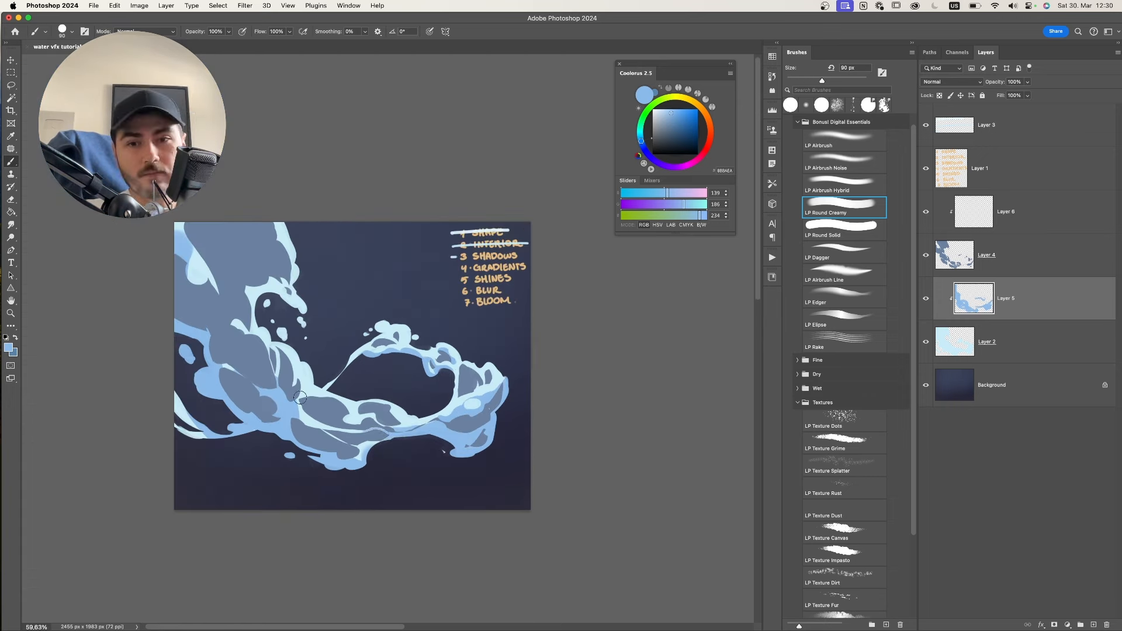
- Cover the pale edges of the upper-left stream with blue shadow using an enlarged brush
key("bracketright")
key("bracketright")
key("bracketright")
key("bracketright")
key("bracketright")
left_click_drag(196, 257, 210, 290)
left_click_drag(284, 228, 257, 339)
- Try a smaller shadow stroke beside the stream's lobes, undo it, and erase shadow around the hooked splash's tip
key("bracketleft")
mouse_move(272, 380)
left_mouse_down()
mouse_move(301, 403)
mouse_move(288, 347)
left_mouse_up()
key("super+z")
key("e")
left_click_drag(283, 328, 305, 311)
- Paint a thin blue shadow along the inner edge of the right curl with a 25 px brush
key("b")
key("bracketleft")
key("bracketleft")
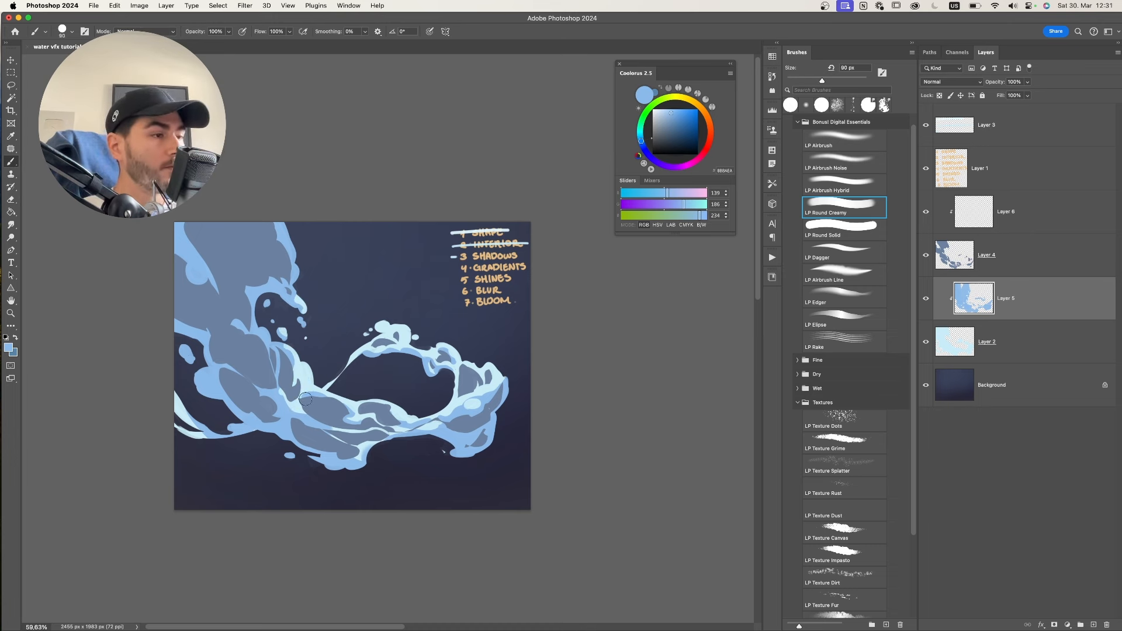
key("e")
key("b")
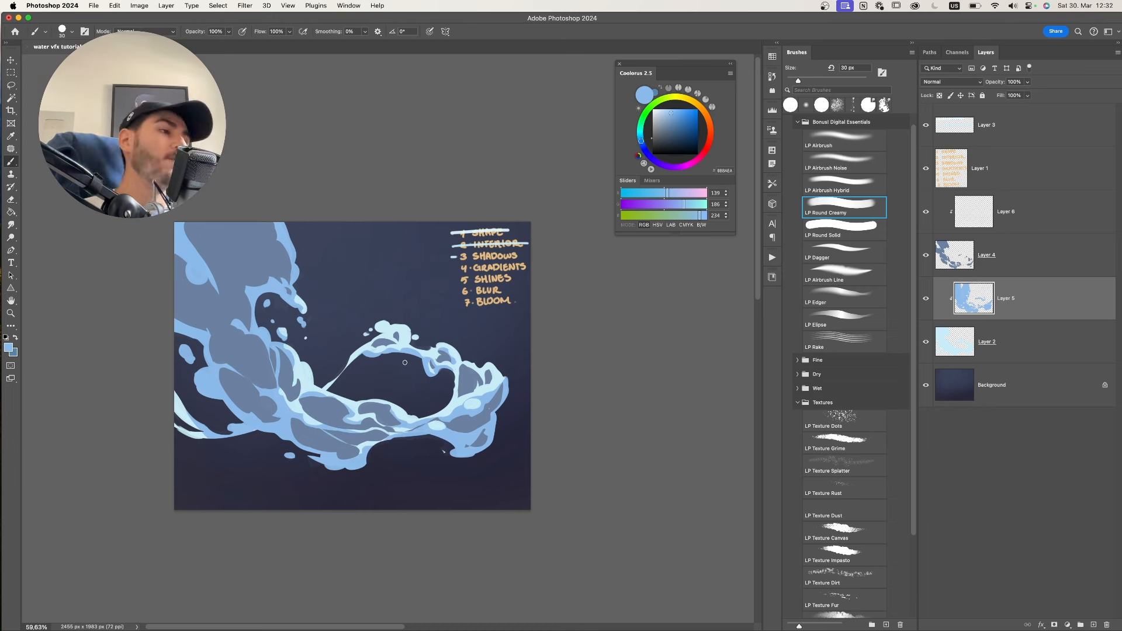
key("bracketleft")
left_click_drag(455, 378, 454, 404)
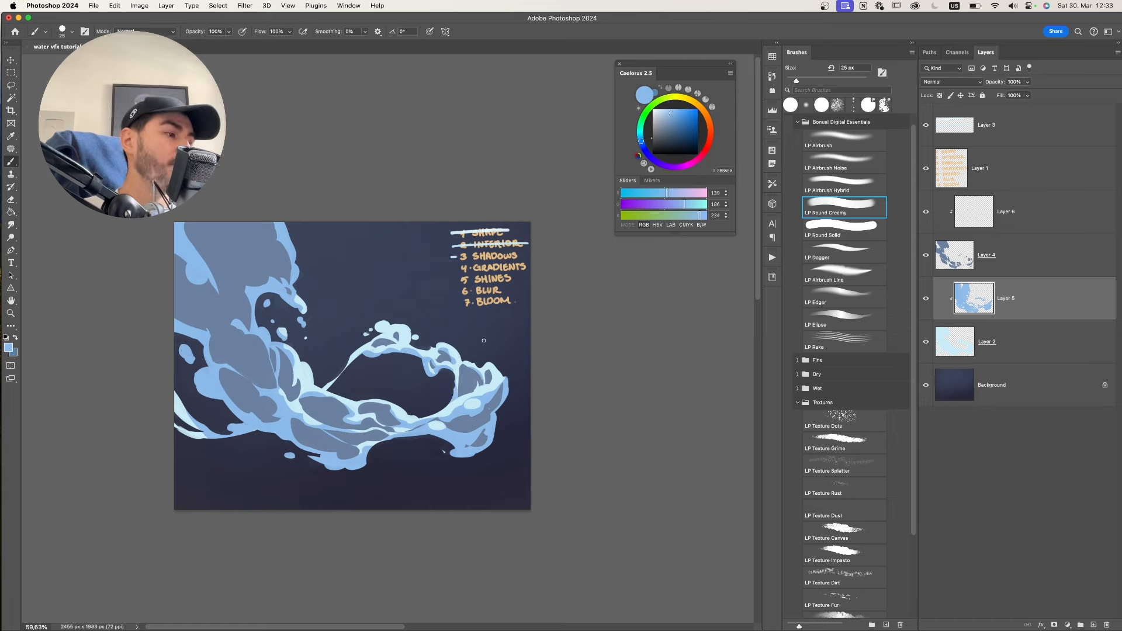
- Refine the right curl's interior shapes on Layer 4 with a 15 px brush and the Eraser
key("z")
mouse_move(482, 357)
left_mouse_down()
mouse_move(442, 356)
mouse_move(471, 356)
mouse_move(525, 326)
left_mouse_up()
left_click(989, 259)
mouse_move(489, 409)
left_mouse_down()
mouse_move(535, 403)
mouse_move(485, 342)
mouse_move(483, 362)
left_mouse_up()
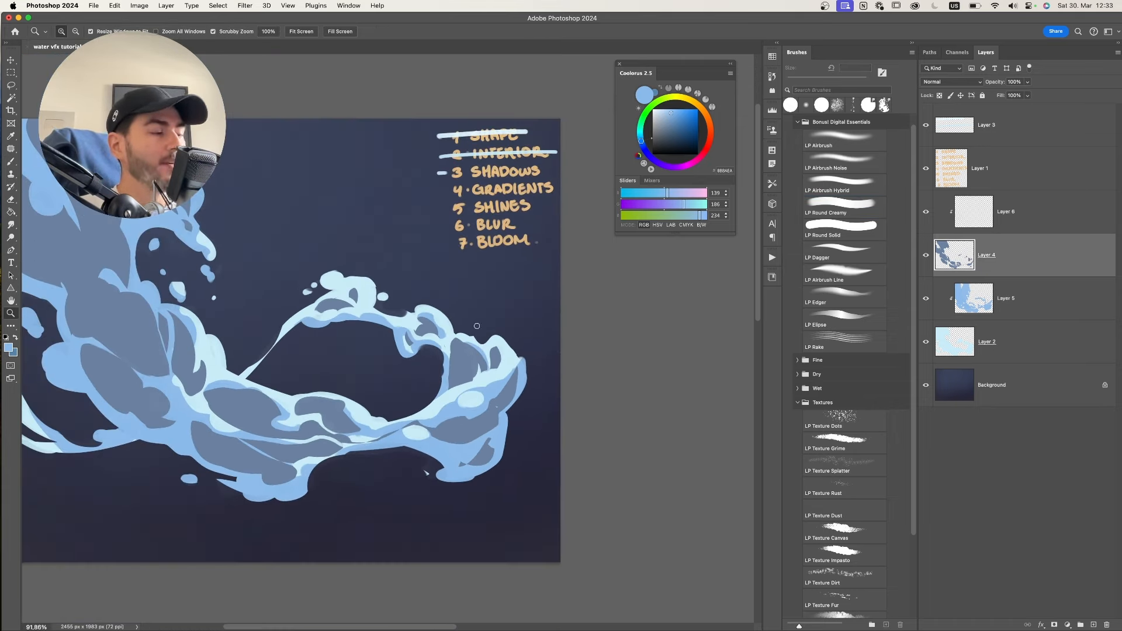
key("b")
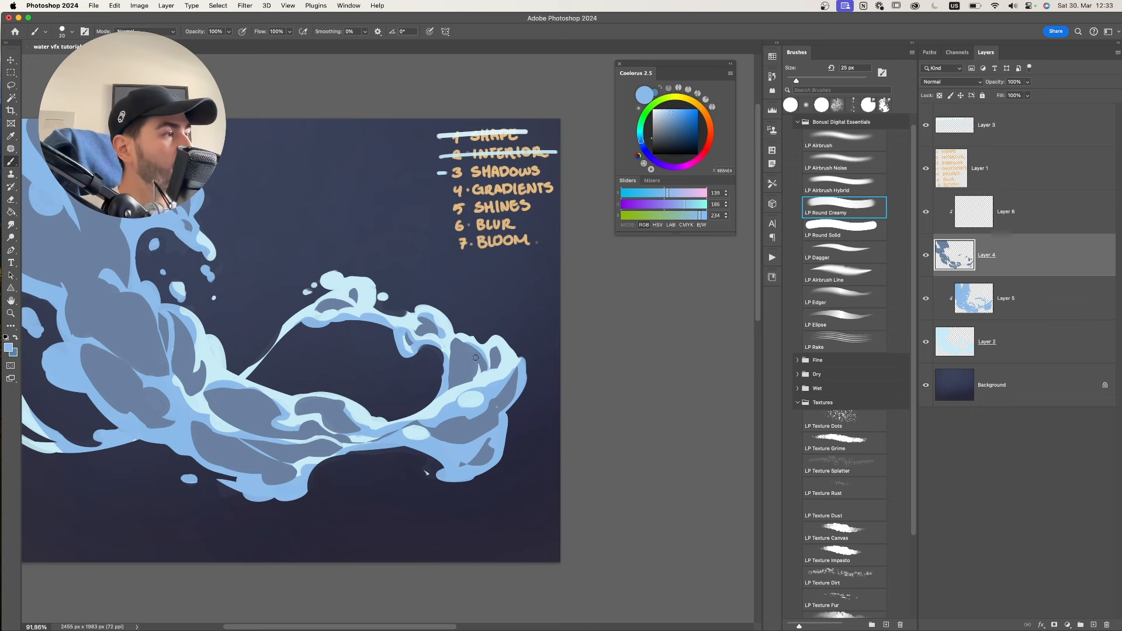
key("bracketleft")
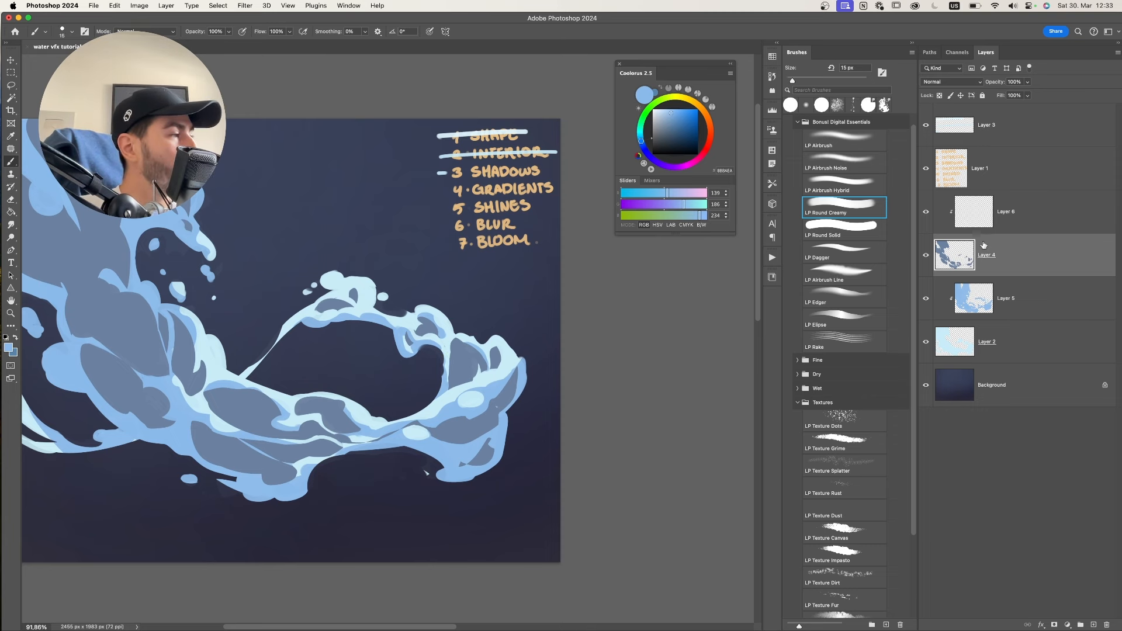
key("e")
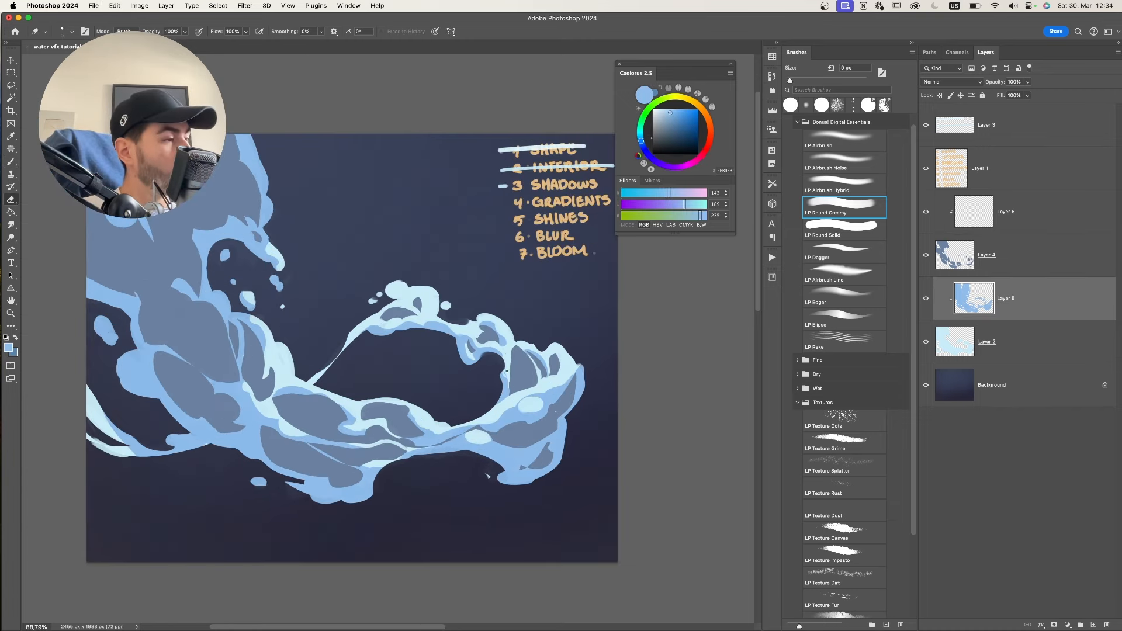
- Switch the Layer 5 shadows off and back on and inspect the shaded stream up close
scroll(589, 369, "down", 3)
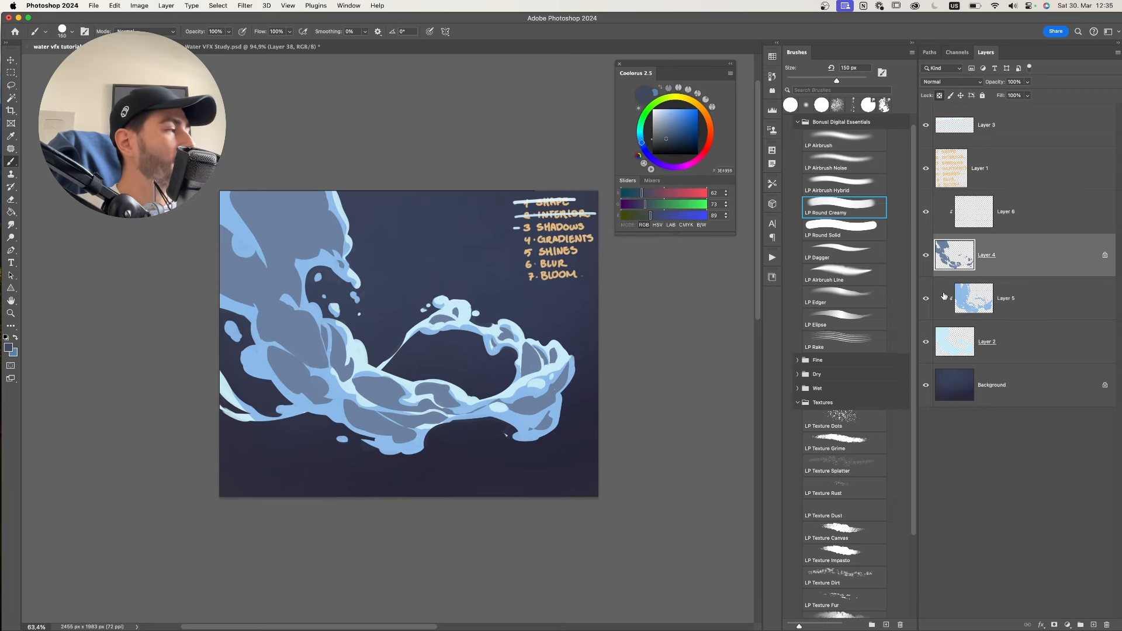
left_click(926, 298)
left_click(926, 299)
key("z")
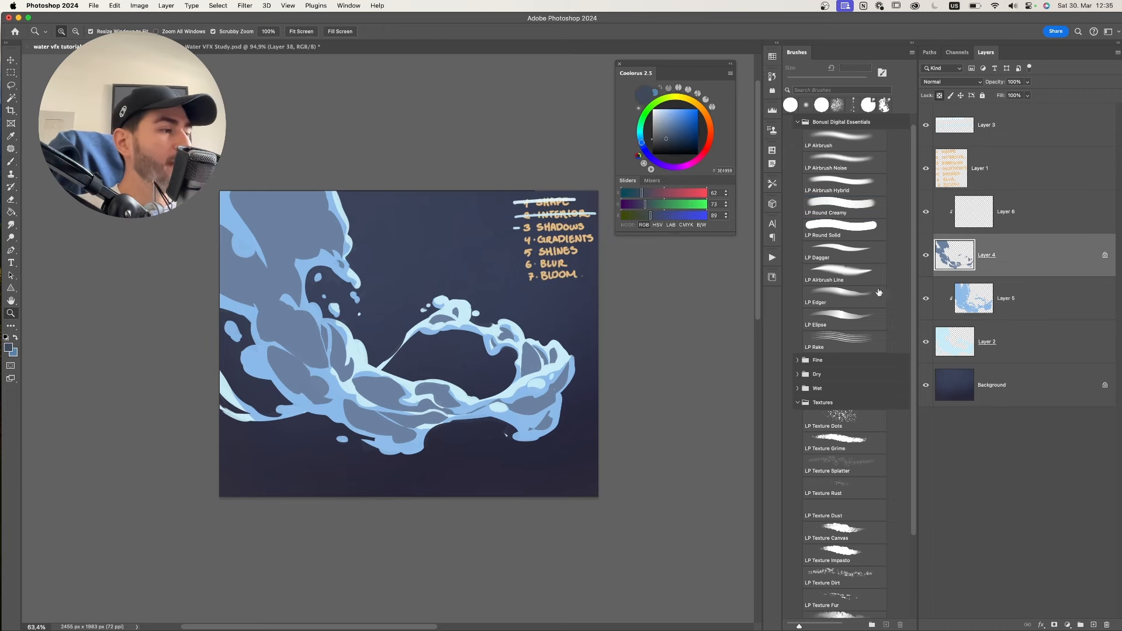
left_click_drag(493, 310, 585, 331)
left_click(968, 224)
left_click(989, 249)
left_click_drag(430, 319, 468, 320)
left_click_drag(352, 361, 355, 366)
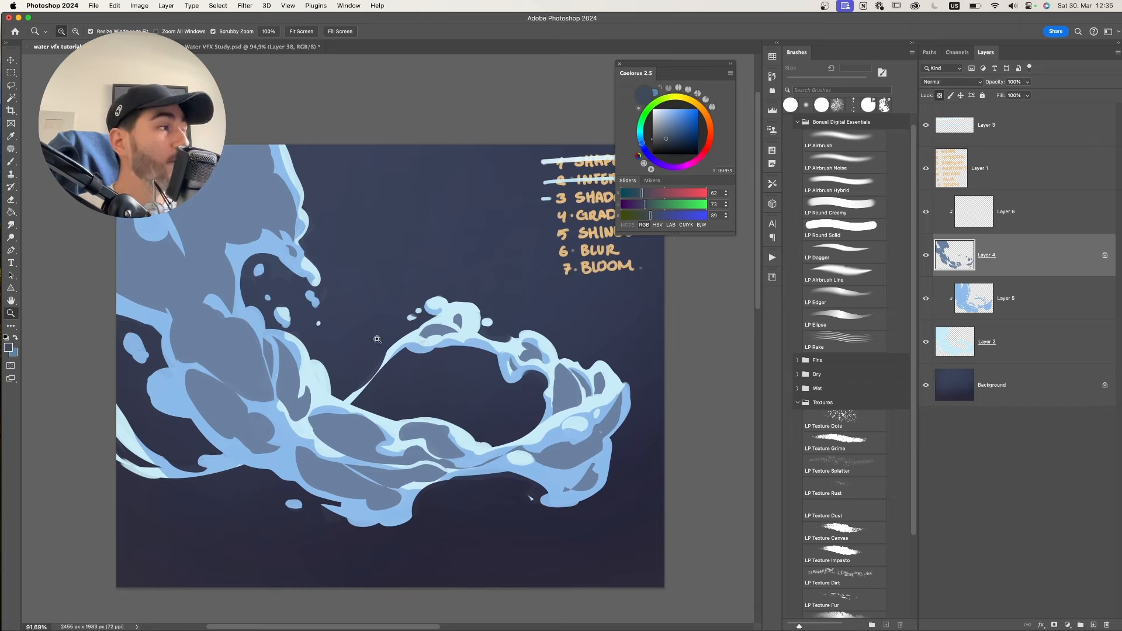
- Try moving the interior shapes on Layer 4 slightly down the stream and undo the move
key("v")
mouse_move(243, 363)
left_mouse_down()
mouse_move(241, 529)
mouse_move(253, 372)
left_mouse_up()
key("super+z")
- Switch to the Water VFX Study.psd document and examine its reference water swirls up close
left_click(246, 48)
left_click_drag(449, 353, 443, 386)
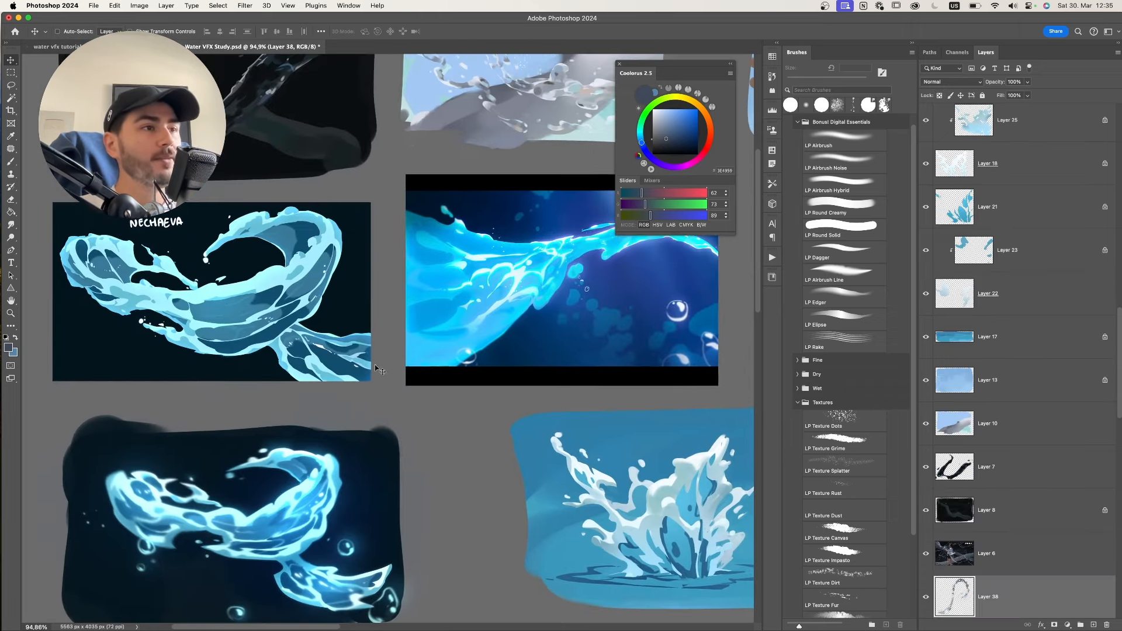
mouse_move(175, 243)
left_mouse_down()
mouse_move(305, 301)
mouse_move(196, 218)
left_mouse_up()
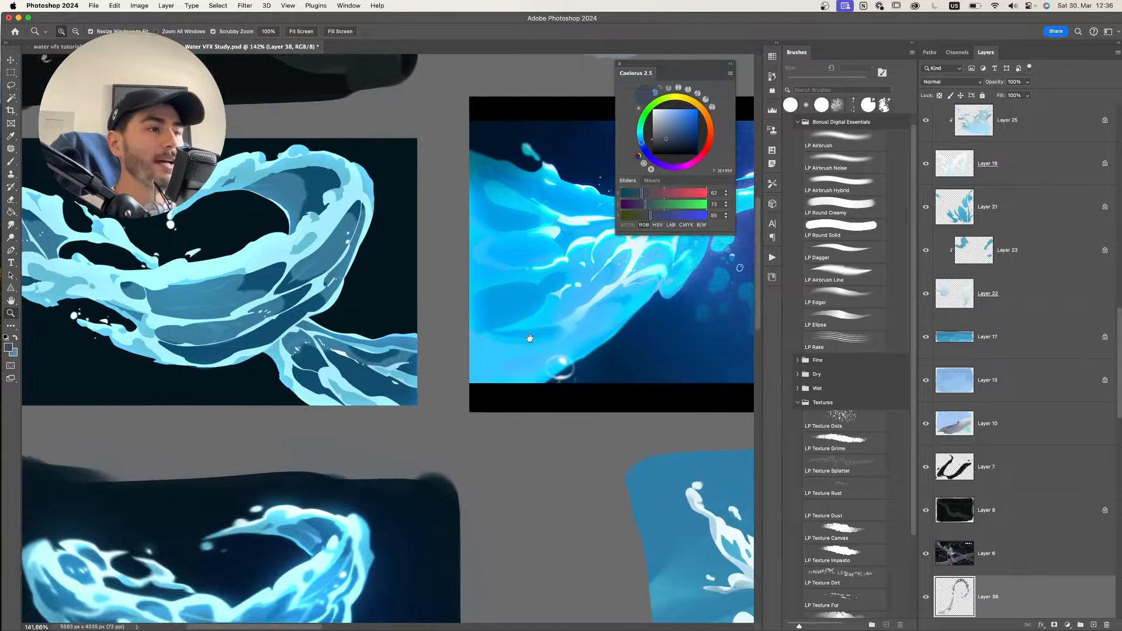
- Examine the reference water swirls and splash studies up close for how their interior shapes and shadows are shaded
left_click_drag(223, 253, 283, 291)
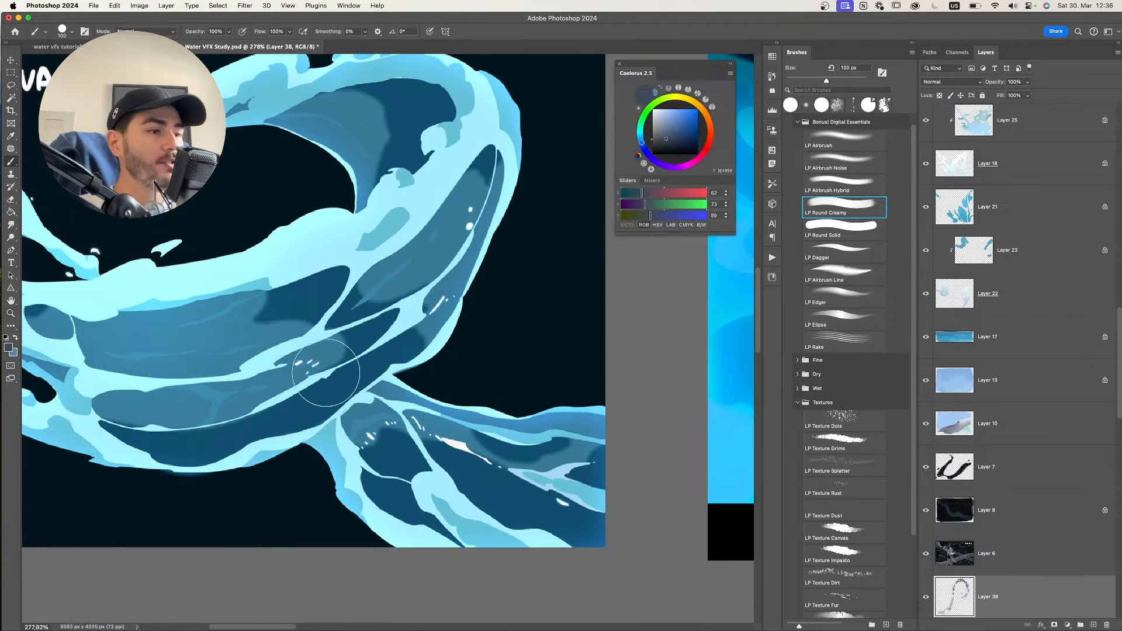
left_click_drag(161, 438, 280, 425)
left_click_drag(529, 332, 464, 301)
left_click_drag(529, 315, 318, 180)
left_click_drag(274, 452, 193, 409)
left_click_drag(612, 286, 467, 339)
left_click_drag(483, 398, 424, 392)
left_click_drag(511, 296, 407, 305)
left_click_drag(534, 376, 498, 307)
left_click_drag(585, 374, 649, 368)
left_click_drag(602, 222, 722, 336)
left_click_drag(105, 508, 293, 459)
mouse_move(353, 393)
left_mouse_down()
mouse_move(415, 392)
mouse_move(345, 399)
left_mouse_up()
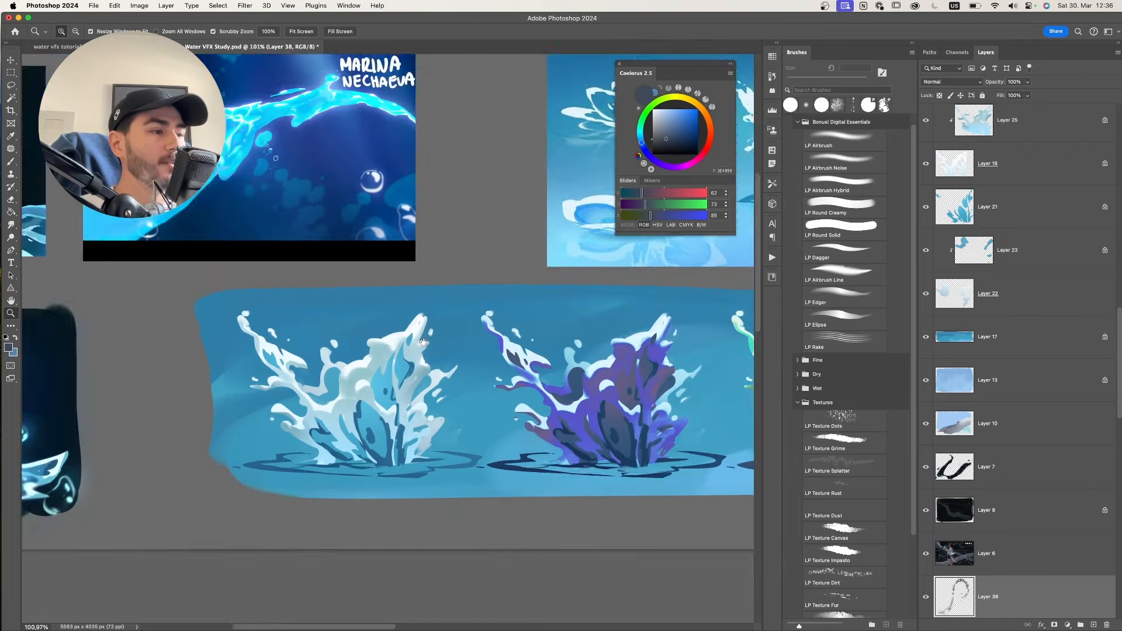
left_click_drag(419, 319, 411, 337)
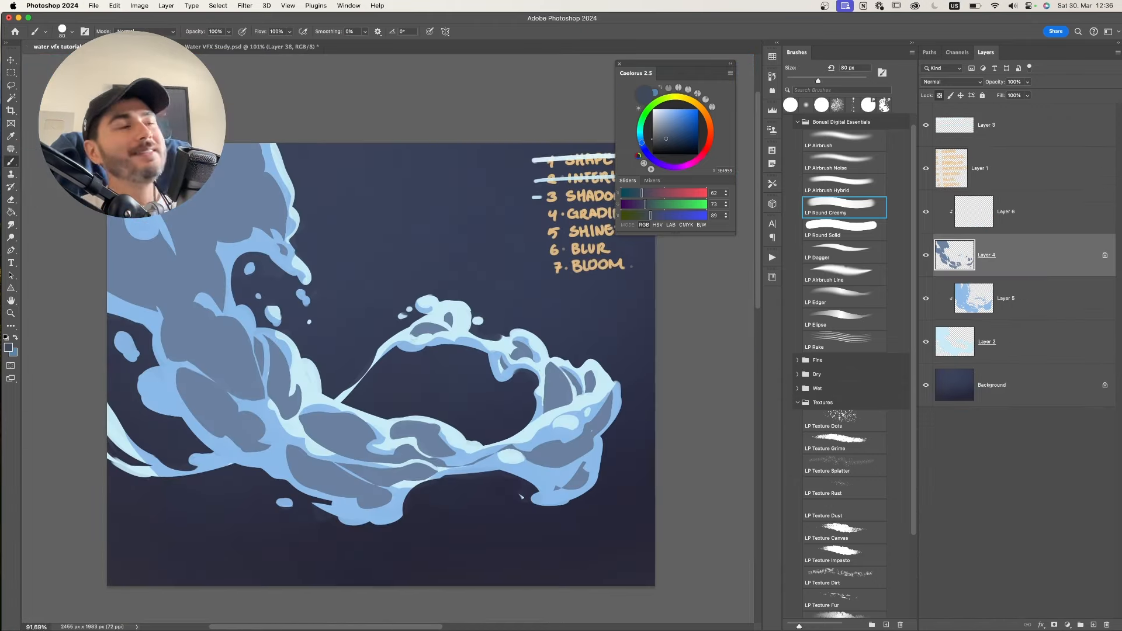
- Return to the water tutorial painting, select clipped Layer 6 and darken the sampled interior blue to a navy of RGB 53, 68, 89
left_click_drag(468, 313, 514, 331)
key("b")
left_click(1015, 219)
left_click(388, 363, "alt")
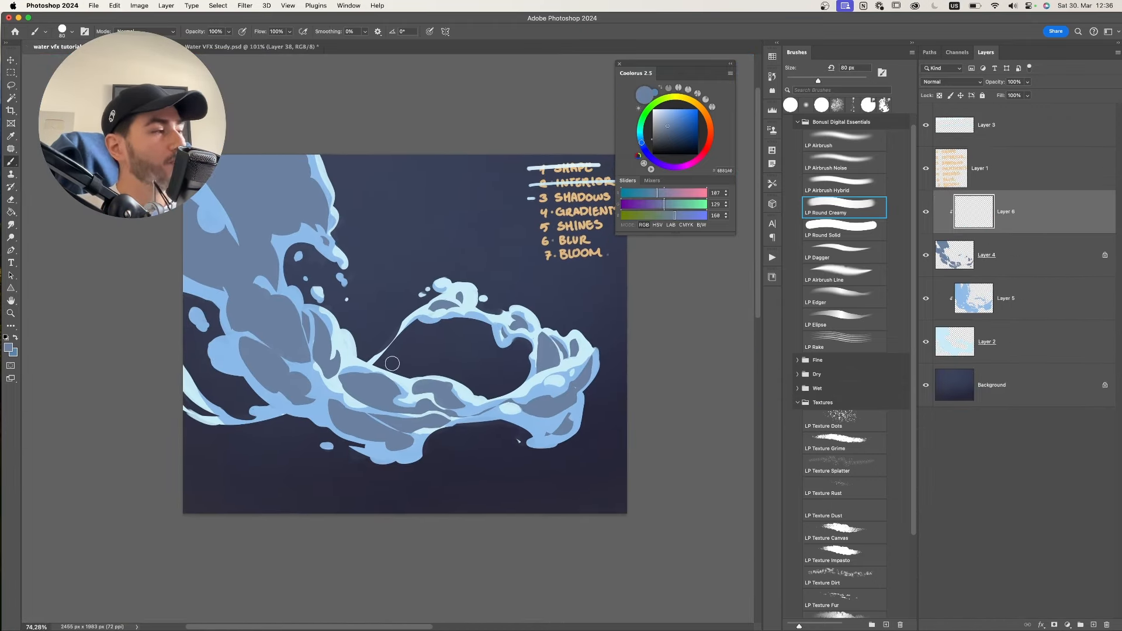
left_click_drag(678, 137, 671, 139)
- Paint broad dark shadows over the interior shapes of the upper stream on Layer 6 with a 175 px brush
key("bracketright")
key("bracketright")
key("bracketright")
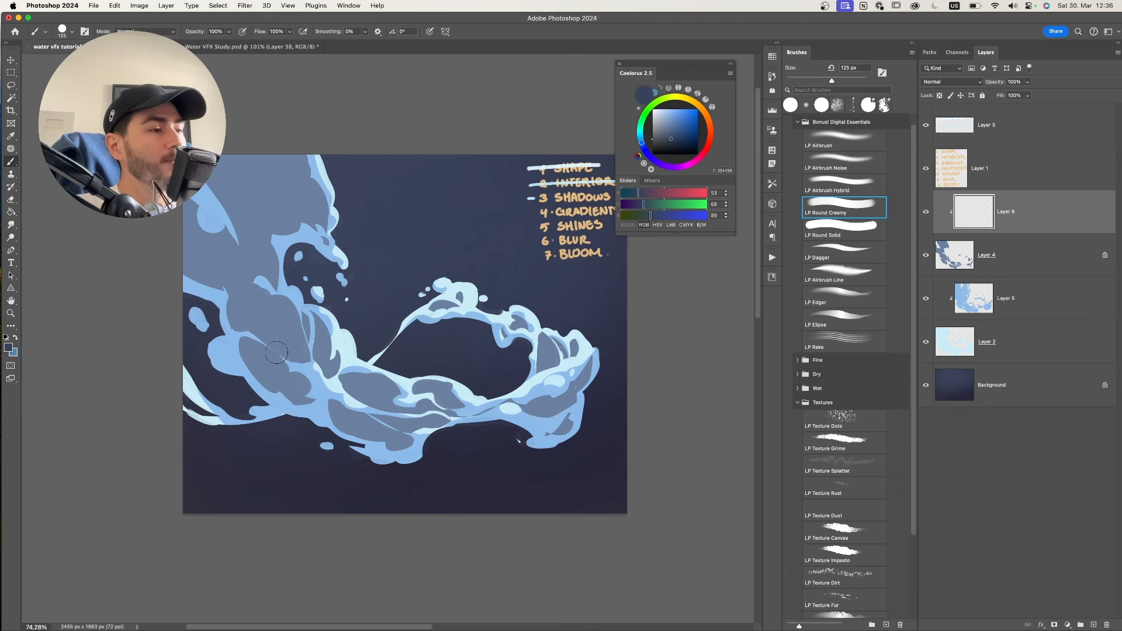
key("bracketright")
key("bracketright")
mouse_move(277, 352)
left_mouse_down()
mouse_move(231, 307)
mouse_move(316, 330)
mouse_move(317, 304)
left_mouse_up()
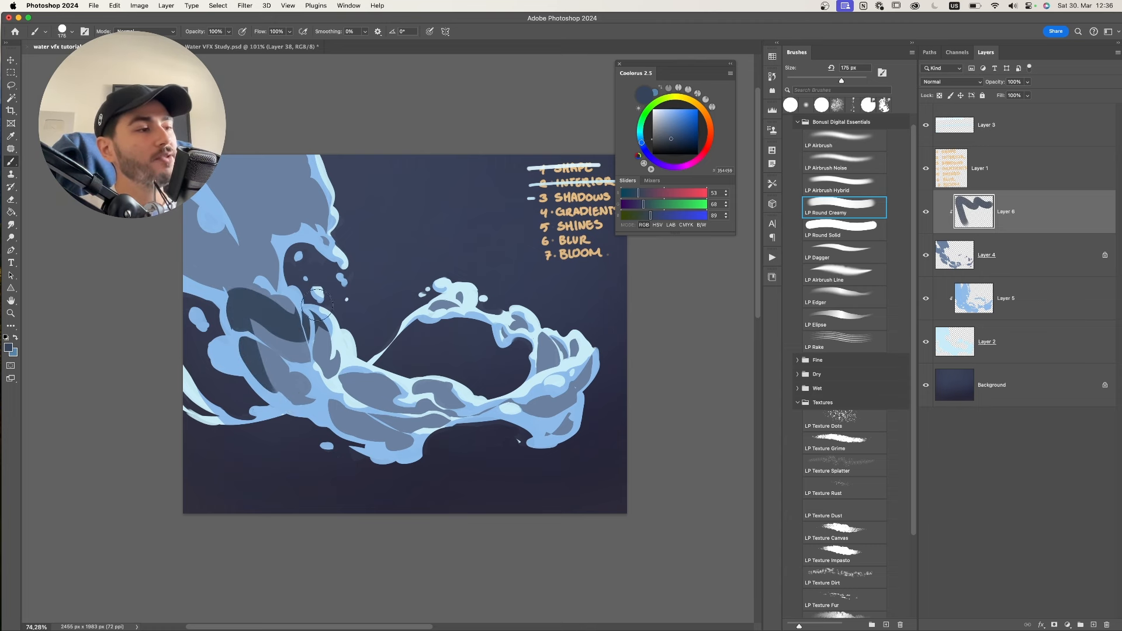
left_click_drag(268, 276, 264, 249)
key("super+z")
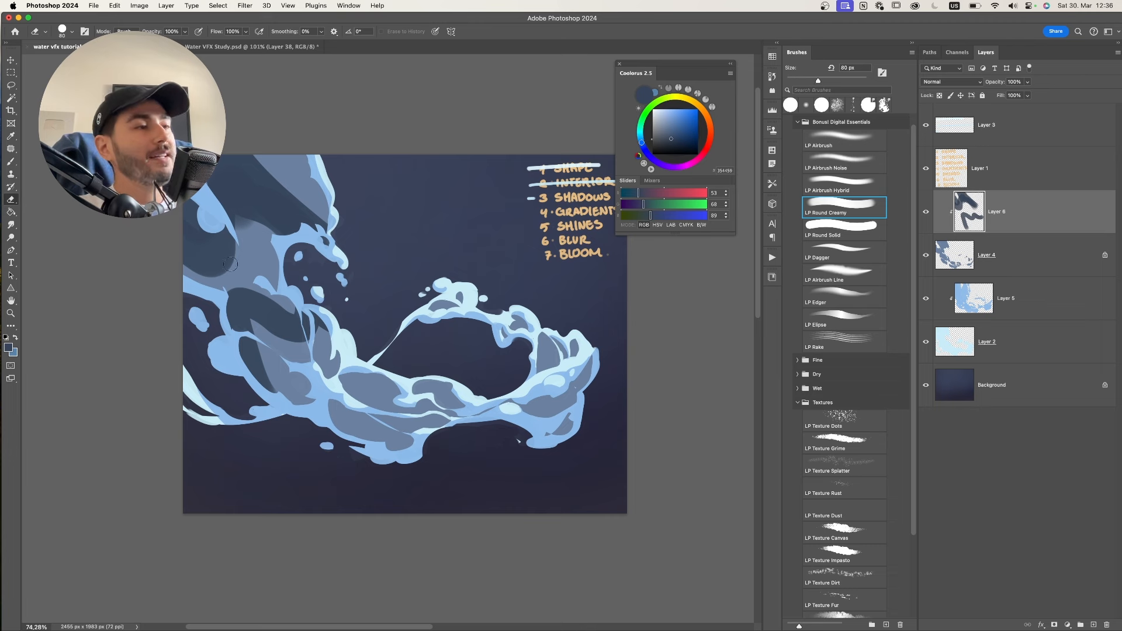
- Reshape the shadows at the top of the stream, alternating the brush with a 125 px Eraser
key("bracketright")
mouse_move(235, 262)
left_mouse_down()
mouse_move(226, 280)
mouse_move(299, 213)
left_mouse_up()
key("b")
left_click_drag(271, 259, 252, 215)
key("e")
left_click_drag(266, 259, 283, 216)
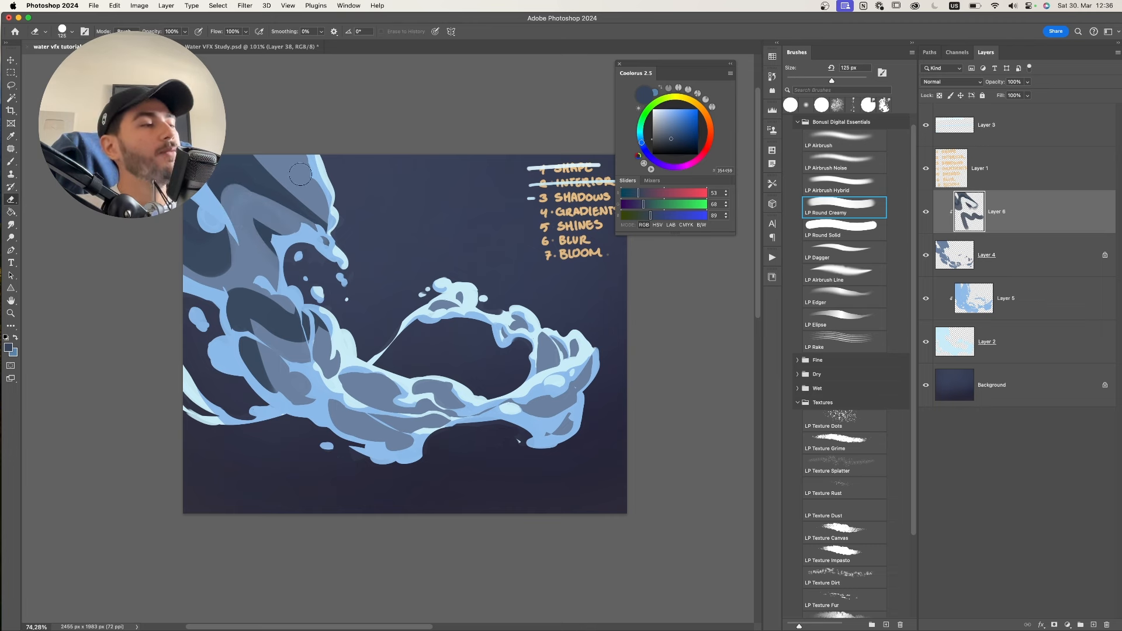
- Extend the dark shadows down through the middle and lower stream shapes, finishing with a 50 px brush
key("b")
scroll(328, 217, "down", 5)
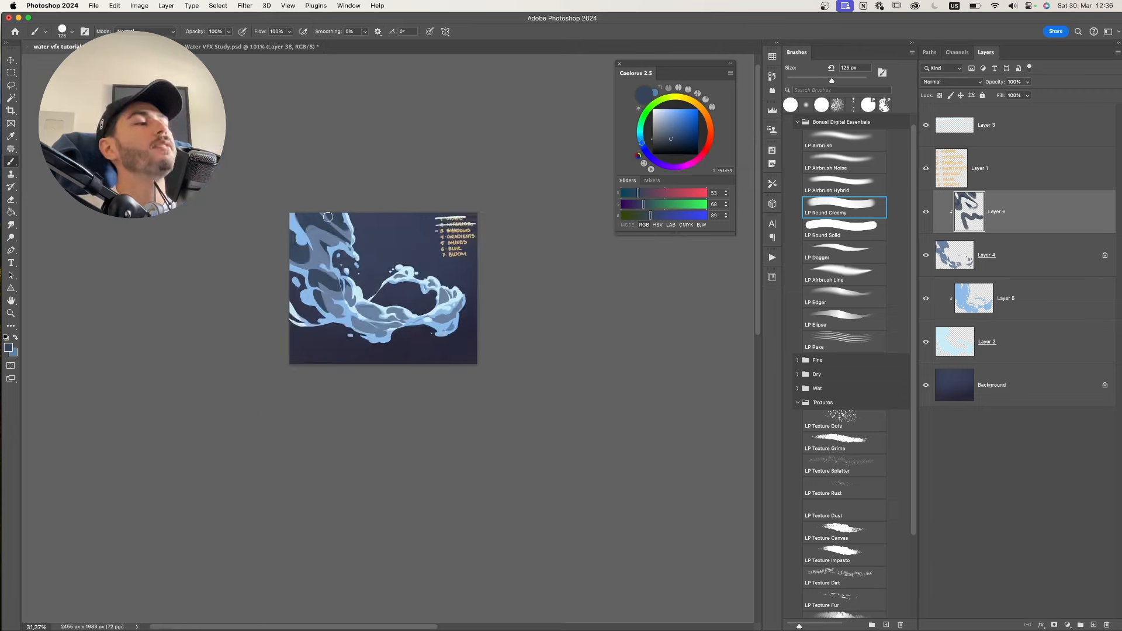
scroll(381, 287, "up", 3)
key("bracketleft")
key("bracketleft")
key("bracketleft")
key("bracketleft")
key("bracketleft")
key("bracketleft")
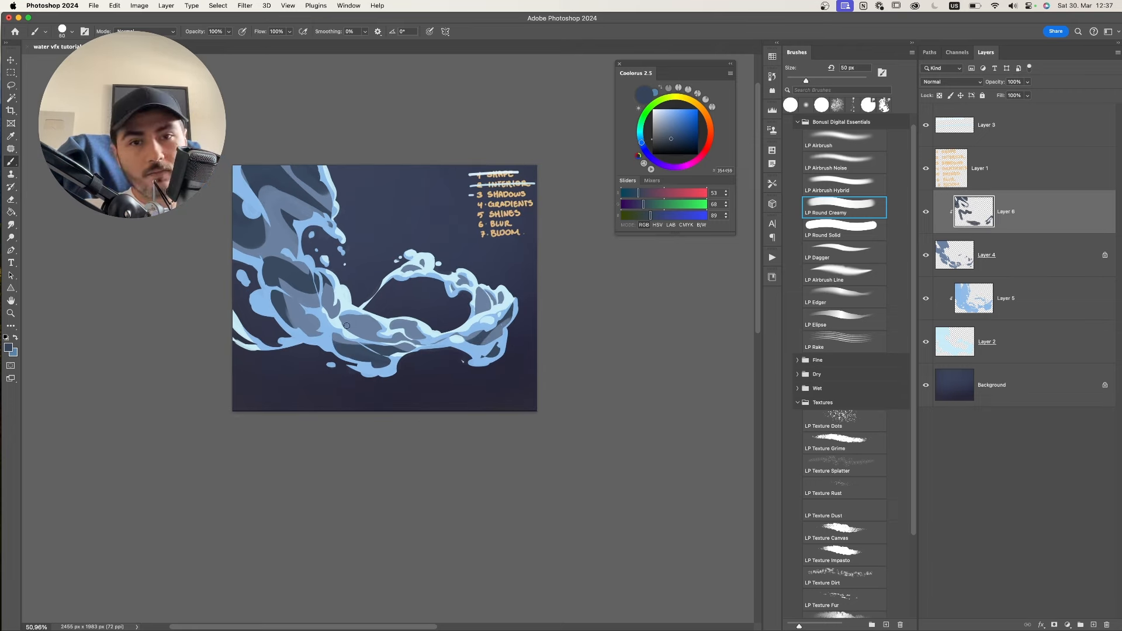
- Carve back the shadows in the middle of the stream with the Eraser, reducing it from 100 px
key("e")
key("bracketleft")
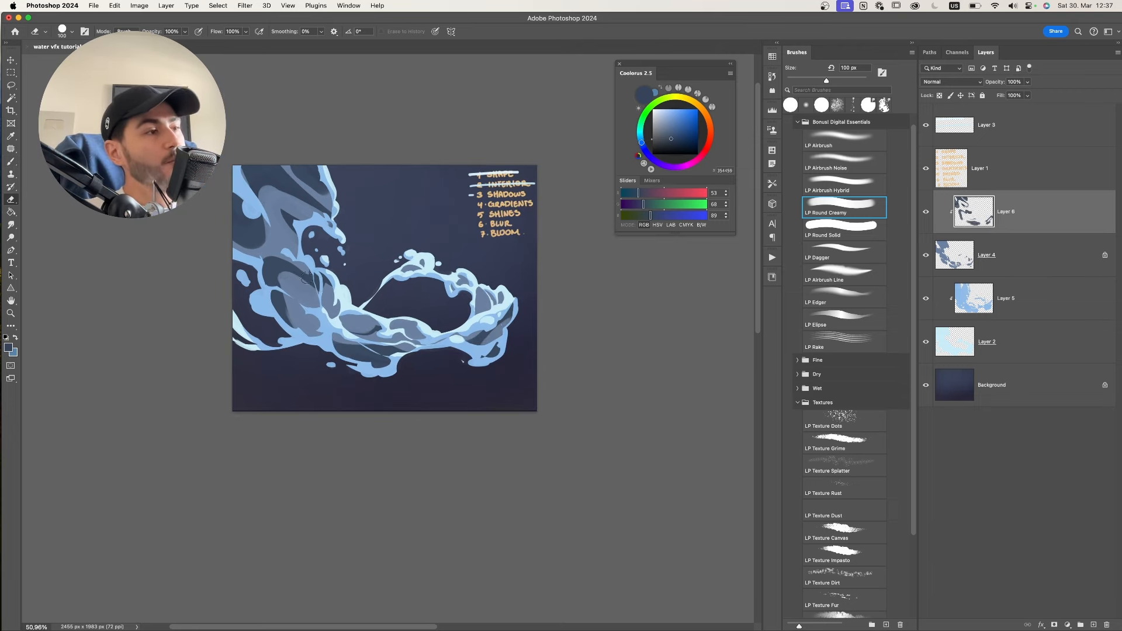
scroll(306, 279, "up", 2)
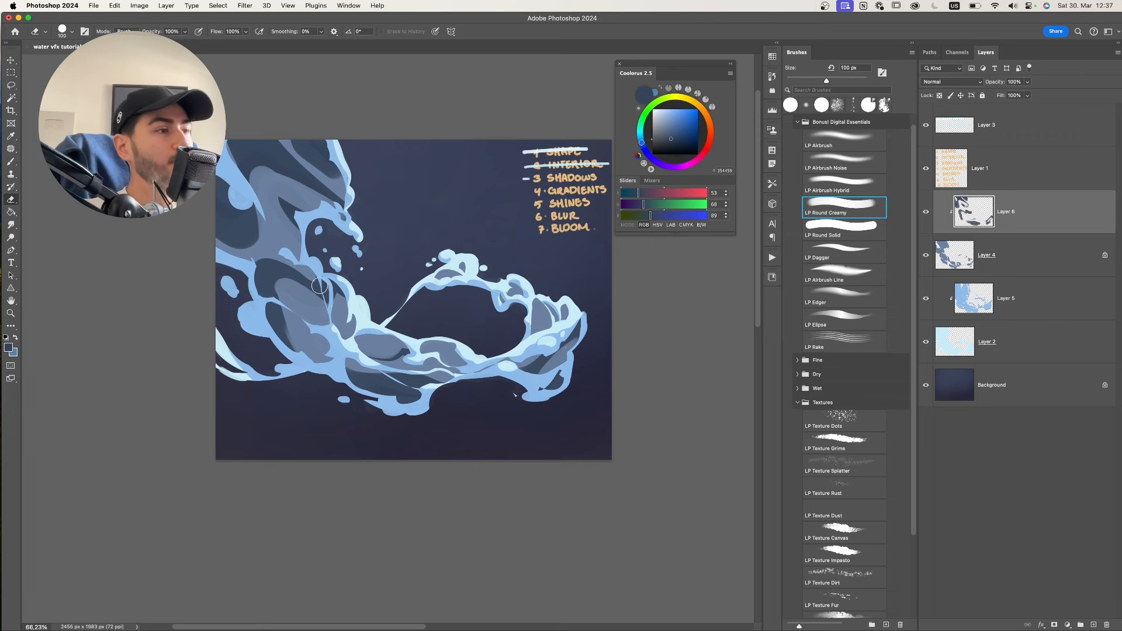
key("bracketleft")
key("bracketleft")
key("bracketleft")
key("bracketleft")
key("bracketleft")
key("bracketleft")
key("bracketleft")
- Refine the shadow edges in the middle stream shapes with a 30 px brush and a 60 px Eraser
key("b")
scroll(327, 286, "down", 5)
scroll(340, 288, "up", 4)
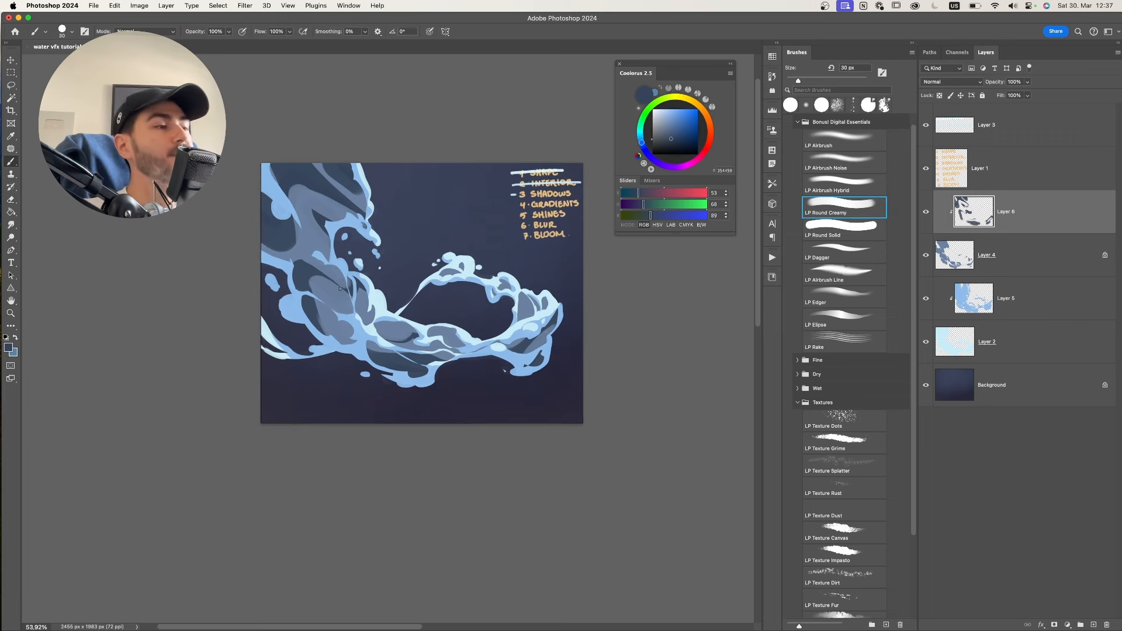
key("e")
key("bracketright")
key("bracketright")
key("bracketright")
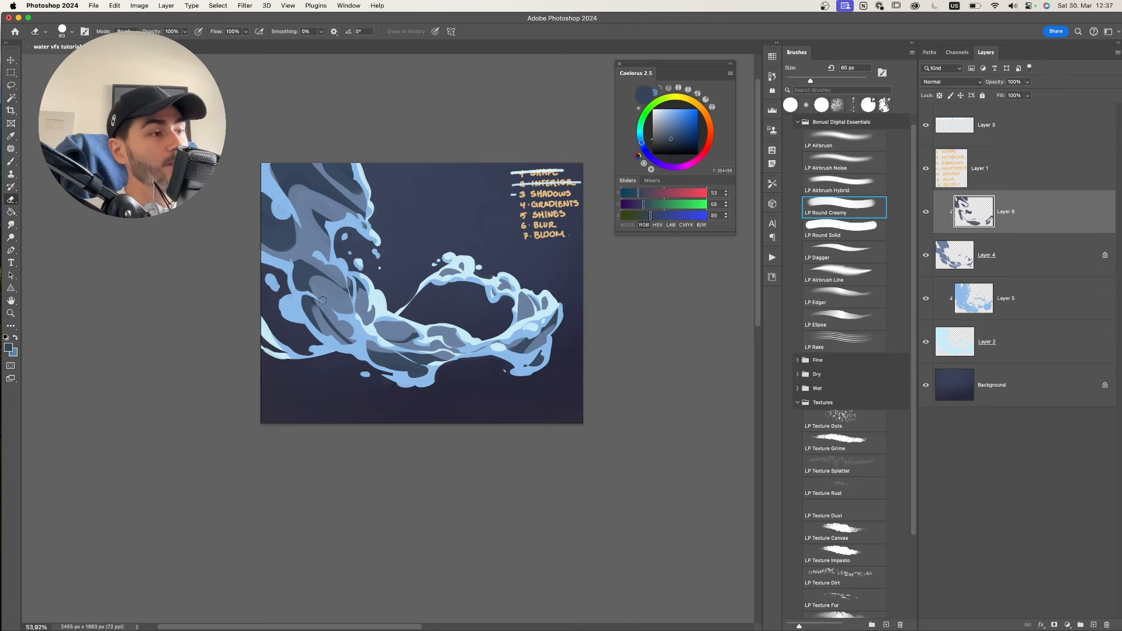
- Shade the interior shapes along the stream's lower bend and trim them with a 45 to 50 px Eraser
key("b")
scroll(332, 313, "down", 5)
scroll(334, 319, "up", 5)
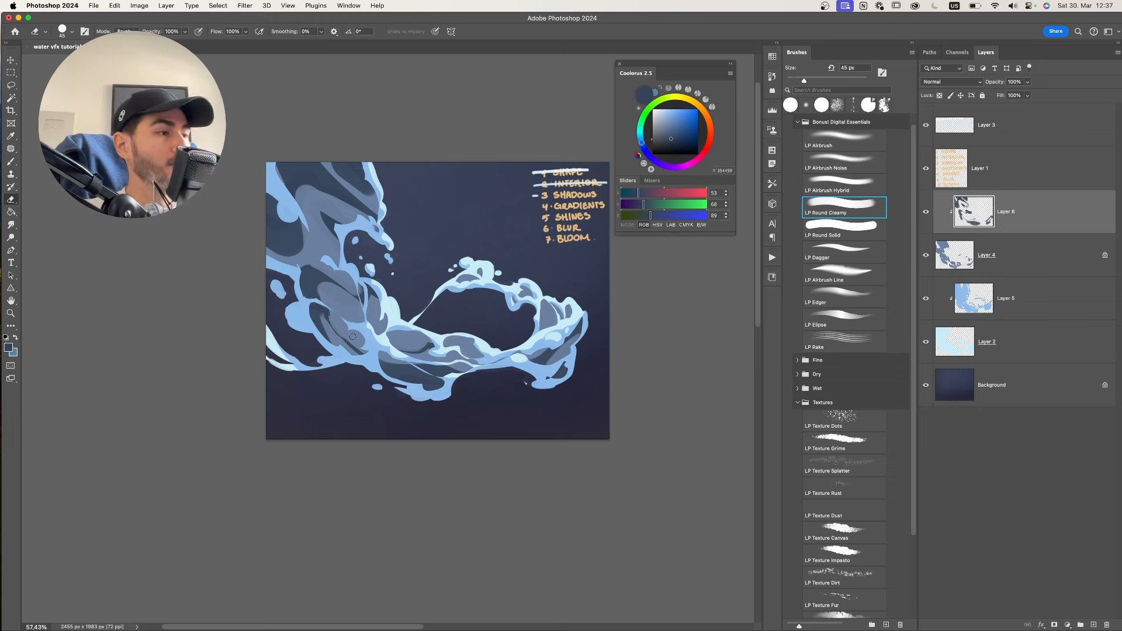
scroll(495, 376, "down", 2)
key("bracketright")
key("bracketright")
key("bracketright")
key("bracketright")
key("bracketright")
key("bracketright")
key("e")
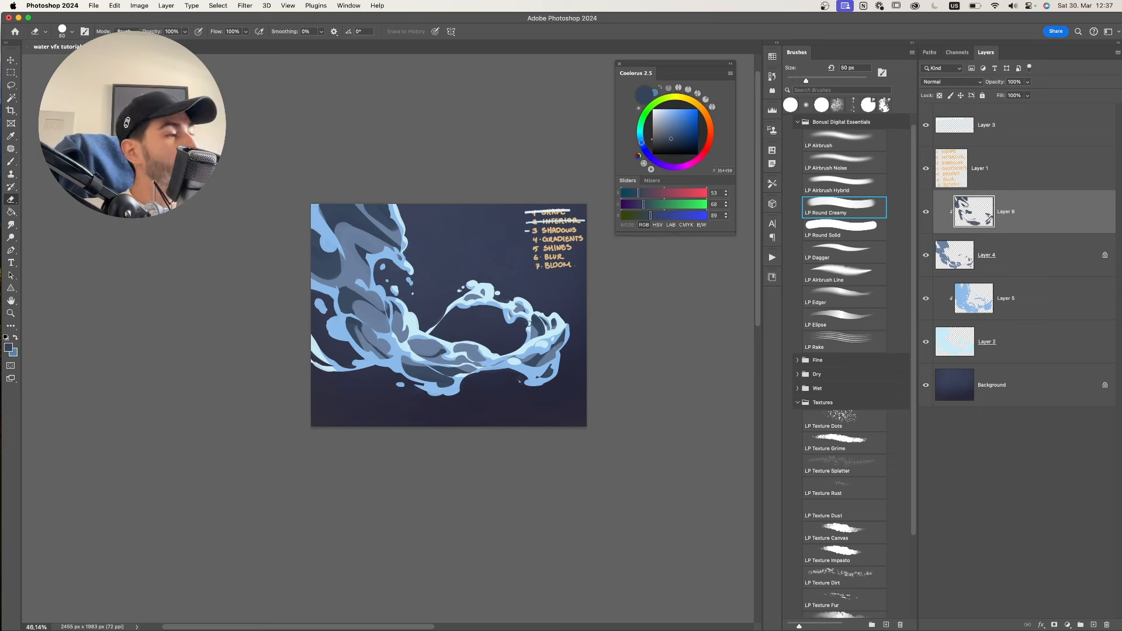
- Paint shadows inside the right curl with an 80 to 90 px brush and shape them with a 70 px Eraser
scroll(545, 324, "up", 2)
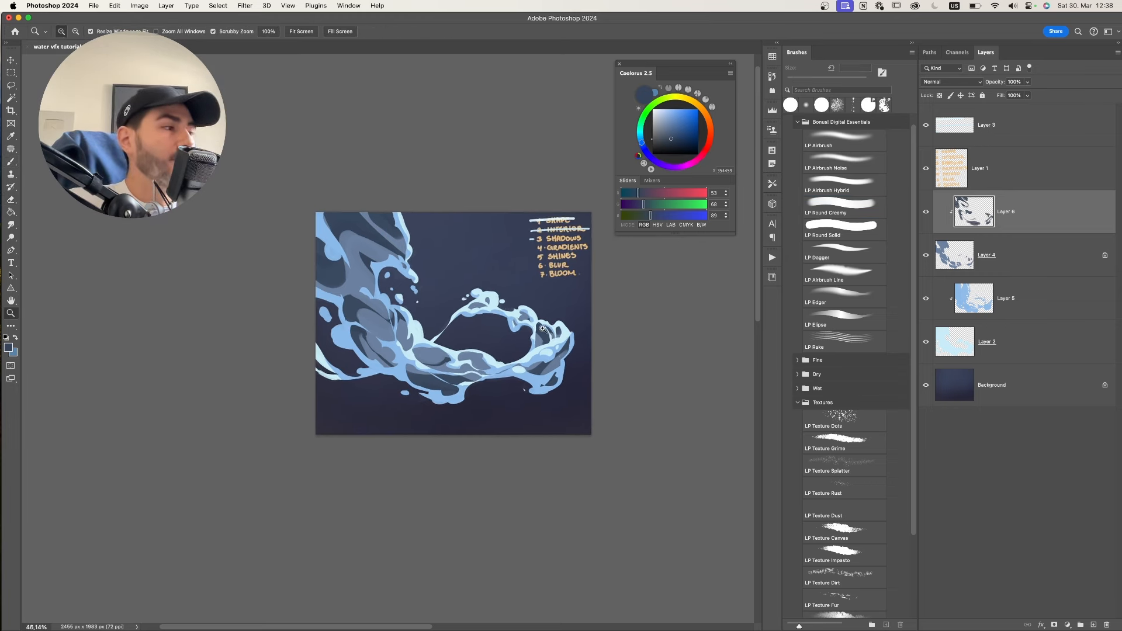
key("b")
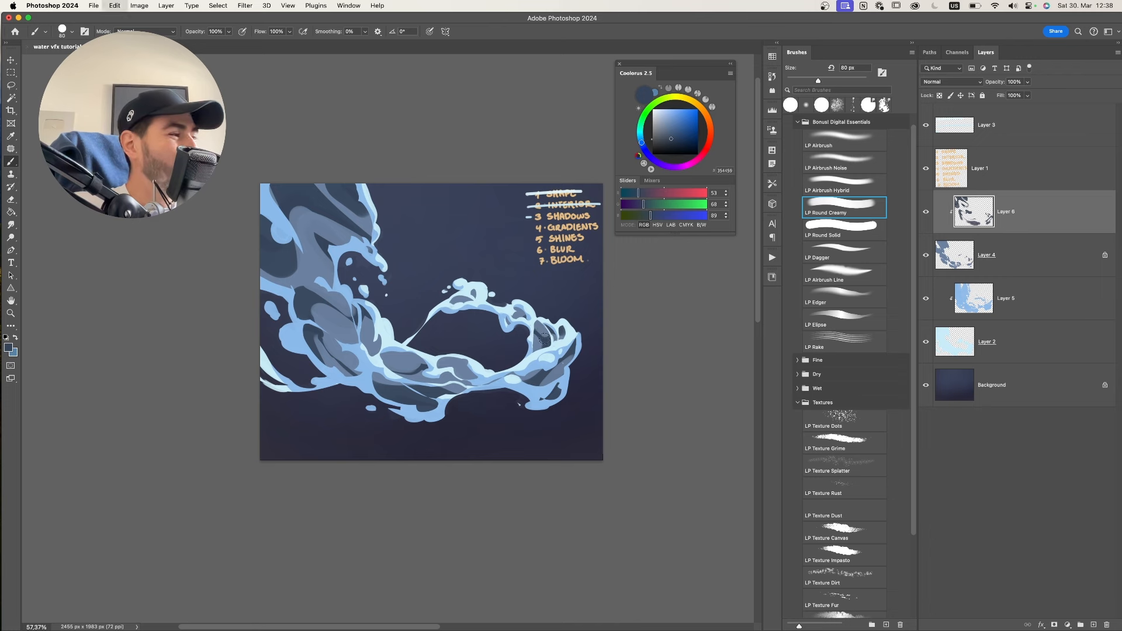
key("bracketright")
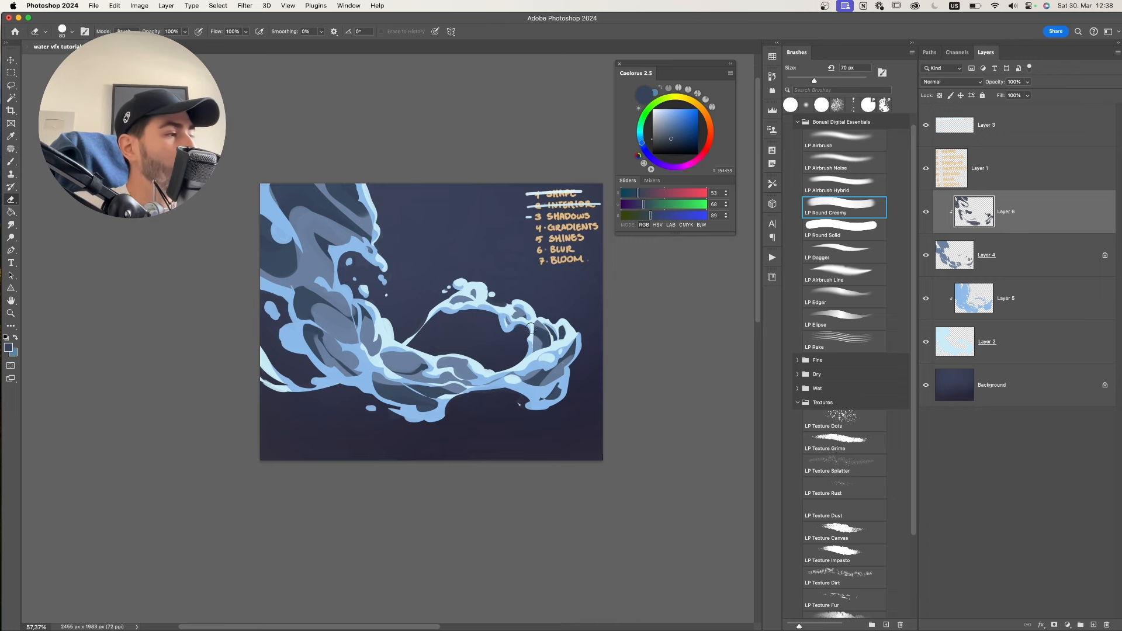
key("z")
scroll(580, 322, "down", 4)
key("b")
scroll(580, 321, "up", 3)
key("bracketleft")
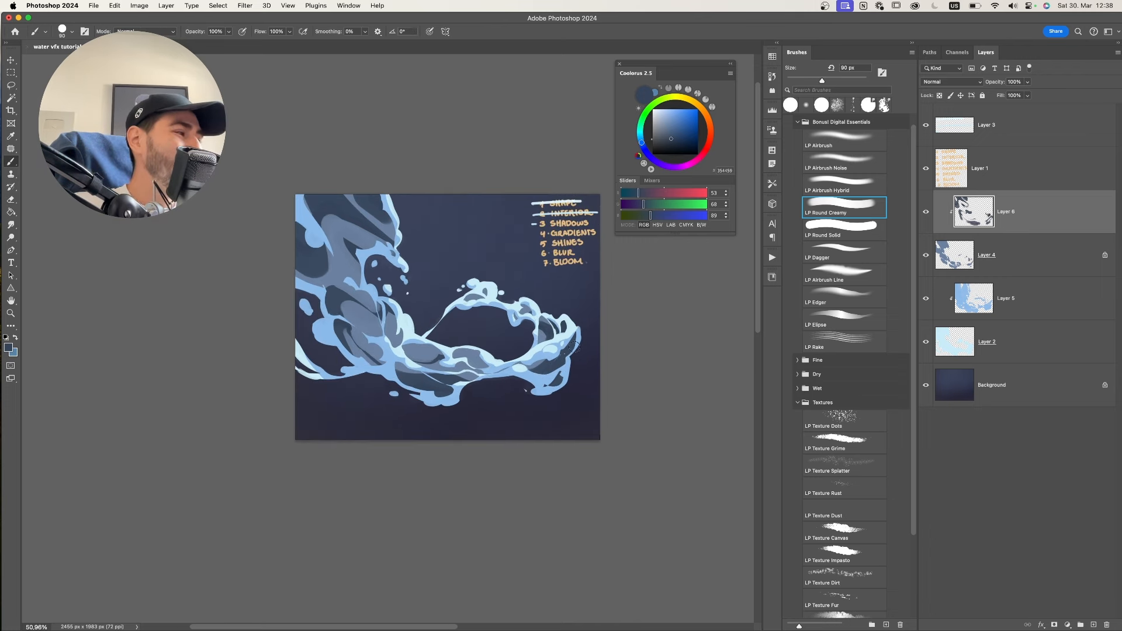
scroll(534, 362, "up", 1)
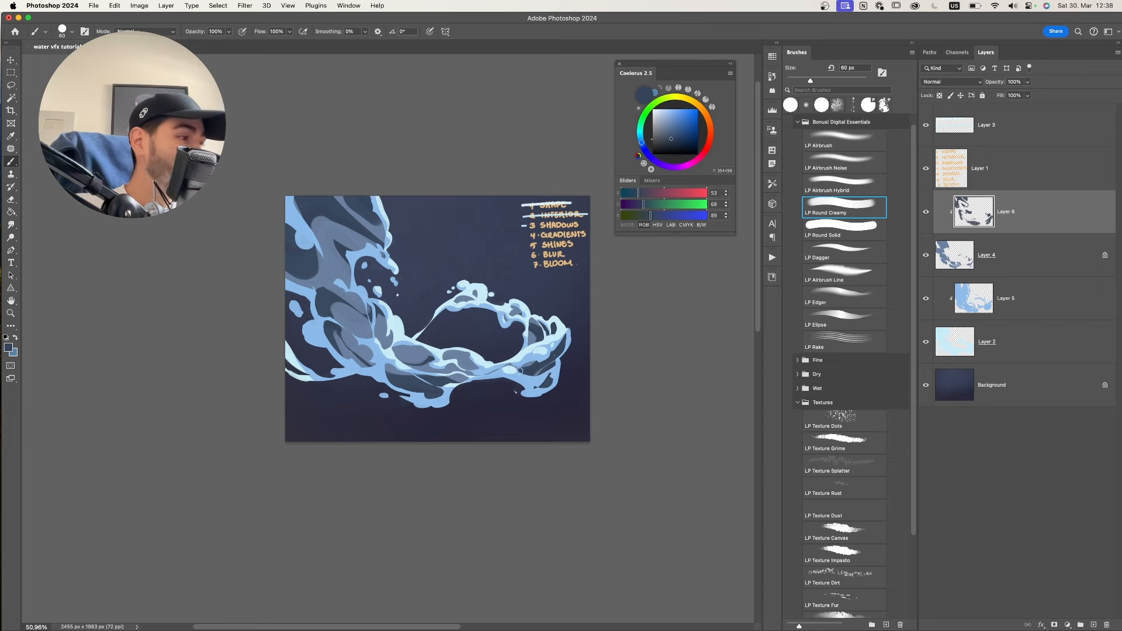
- Darken the lower part of the right curl and cut a thin light line through its shadow with a 9 px Eraser
mouse_move(488, 374)
left_mouse_down()
mouse_move(543, 365)
mouse_move(497, 375)
left_mouse_up()
key("z")
left_click_drag(571, 345, 613, 345)
key("e")
scroll(517, 392, "up", 2)
key("bracketleft")
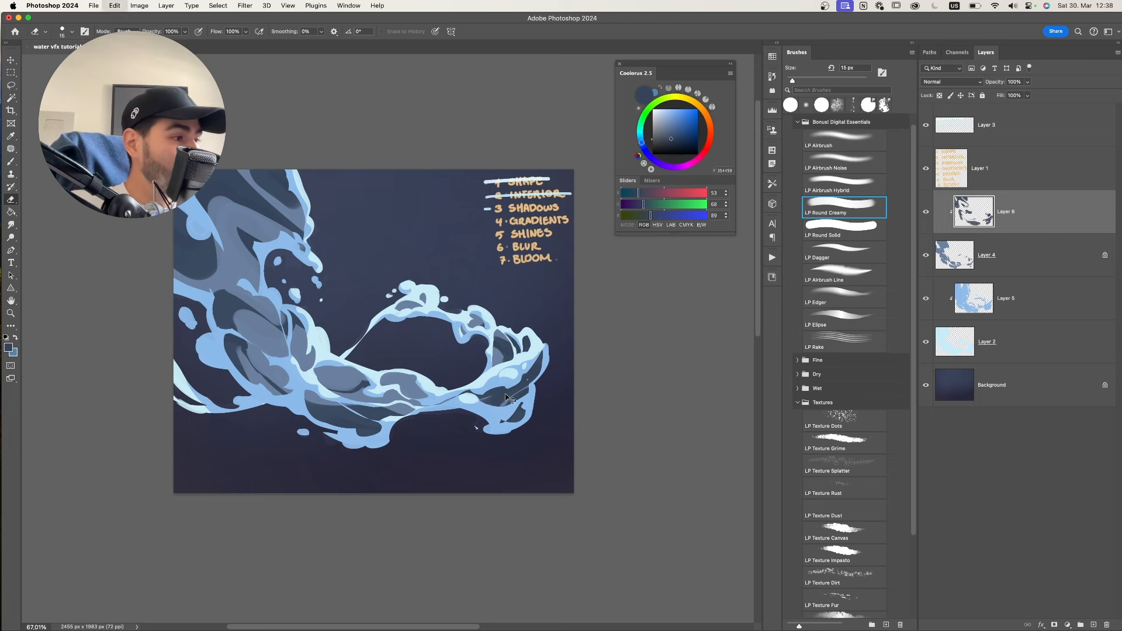
key("bracketleft")
key("bracketleft")
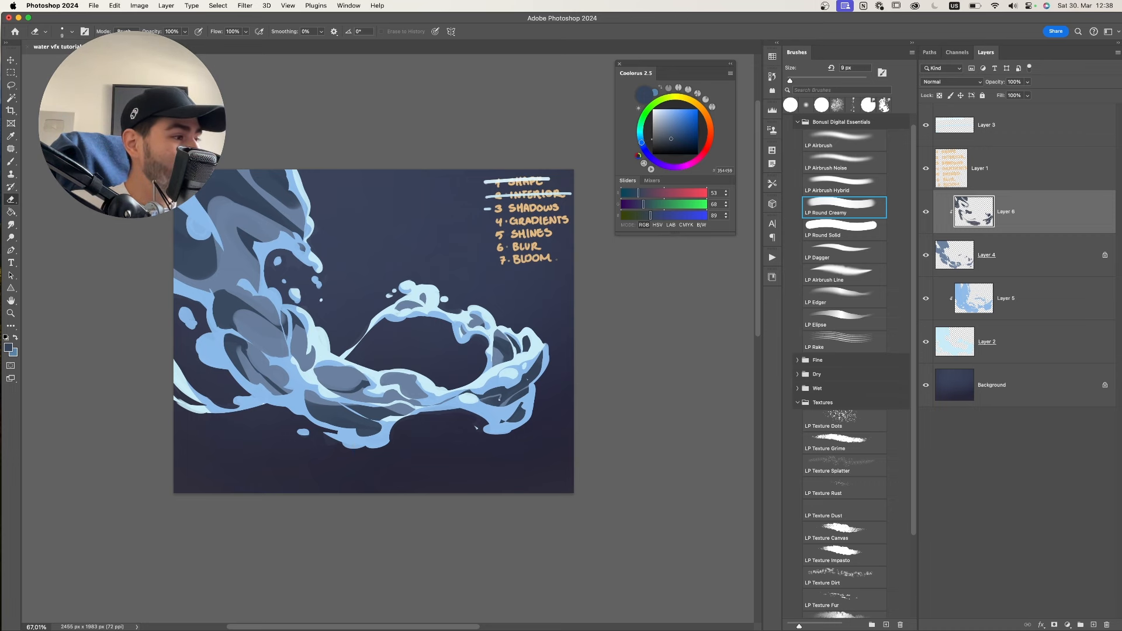
- Refine the thin line in the right curl's shadow with a 20 px brush and an 8 px Eraser
scroll(547, 388, "up", 3)
key("bracketleft")
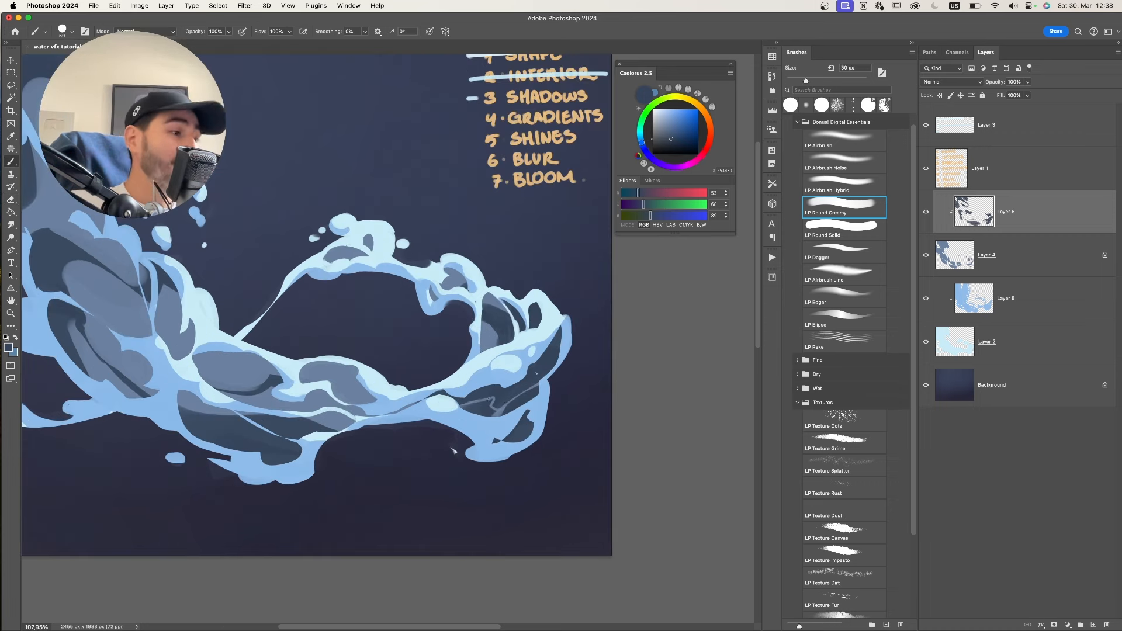
key("b")
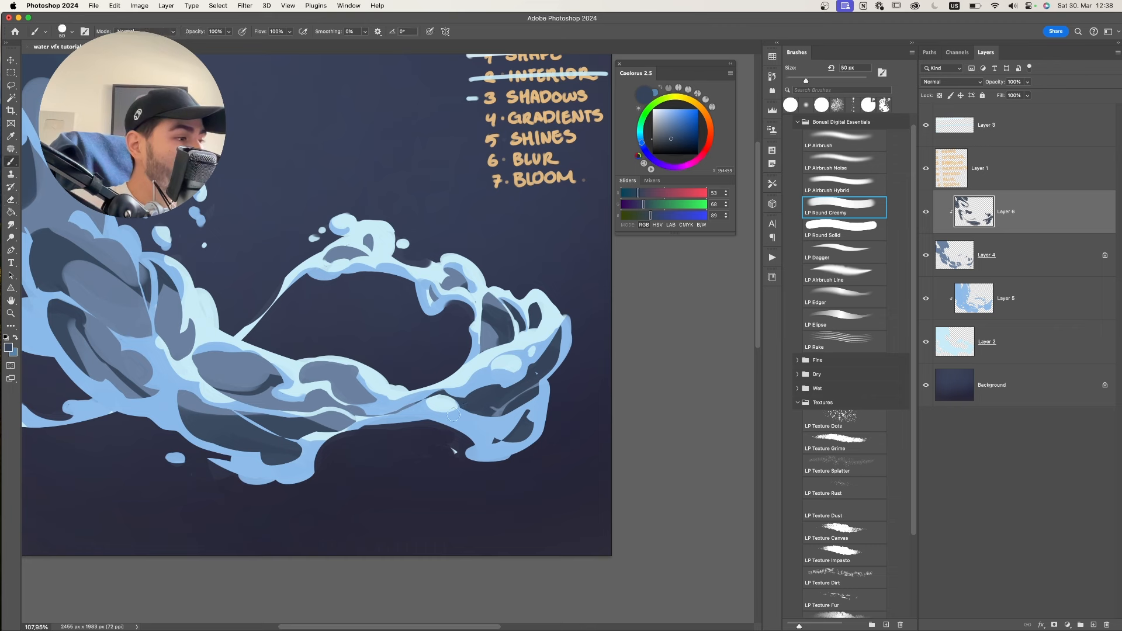
key("bracketleft")
key("bracketleft")
key("bracketleft")
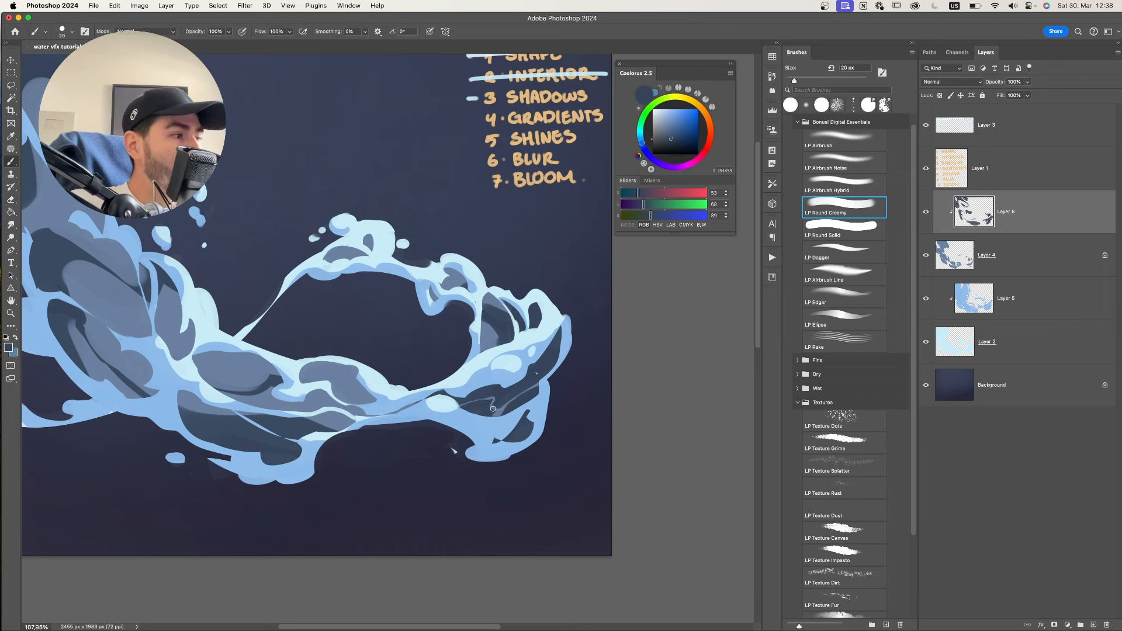
key("e")
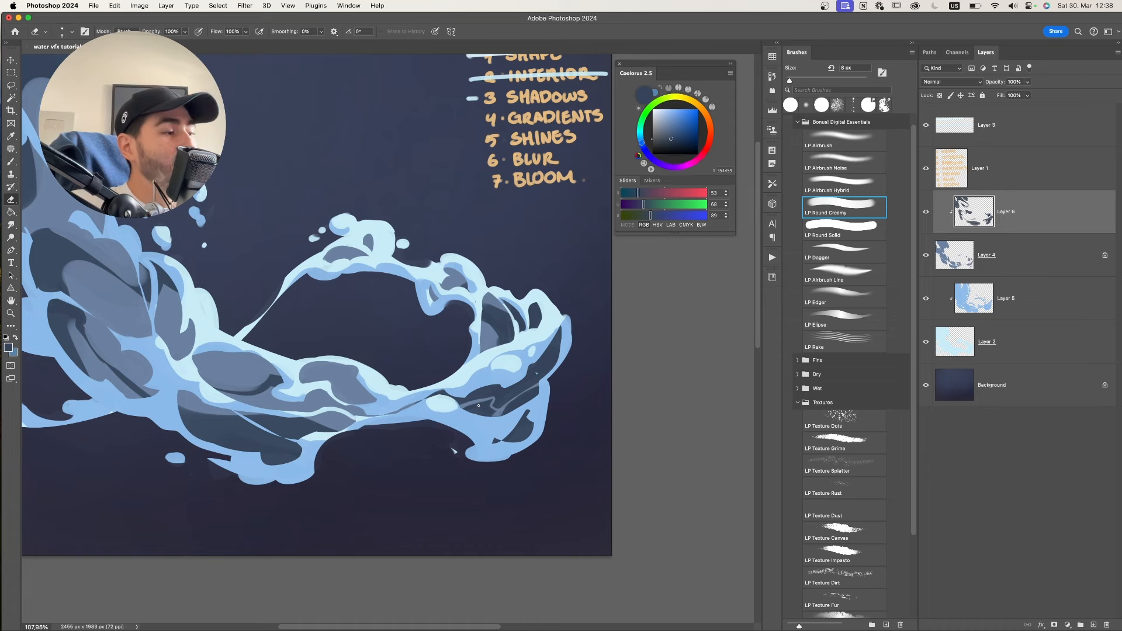
- Touch up the right curl's shadows with a 10 px brush and undo the last change
key("b")
scroll(478, 405, "down", 3)
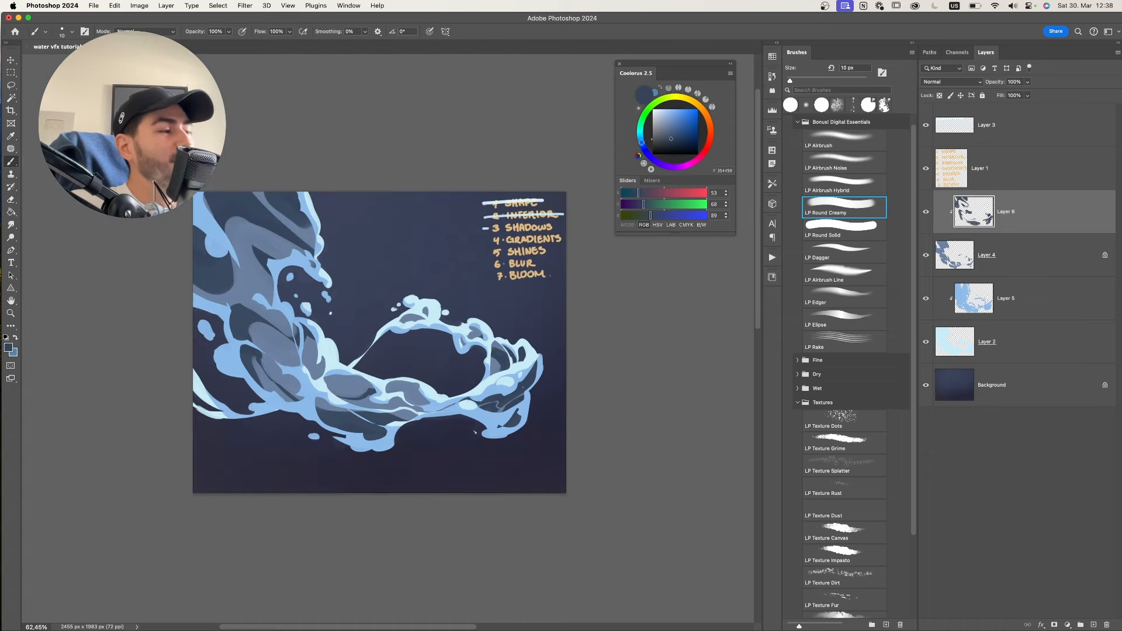
scroll(526, 384, "up", 3)
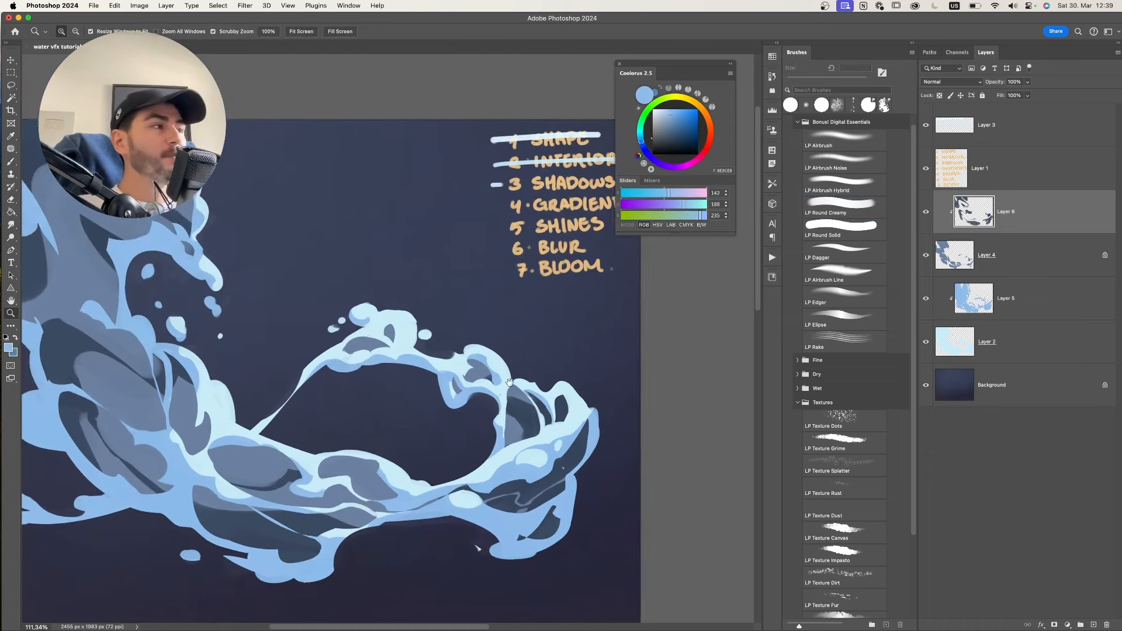
scroll(467, 447, "down", 3)
left_click_drag(525, 461, 535, 415)
key("super+z")
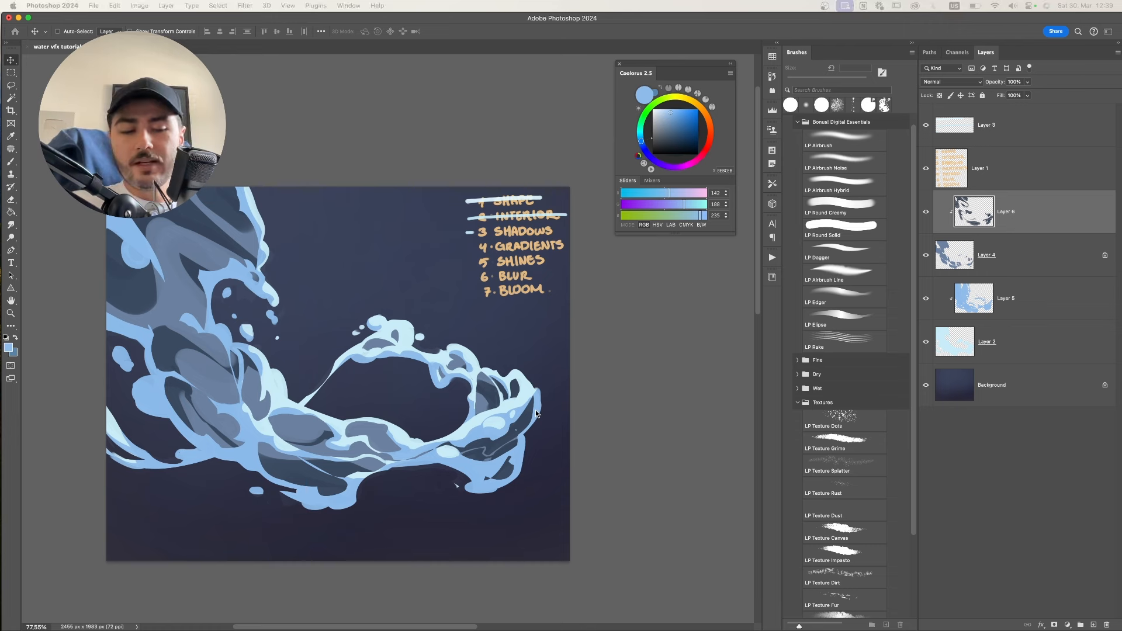
- Add a new layer above Layer 6 and clip it to the interior shapes of Layer 4
key("super+shift+alt+n")
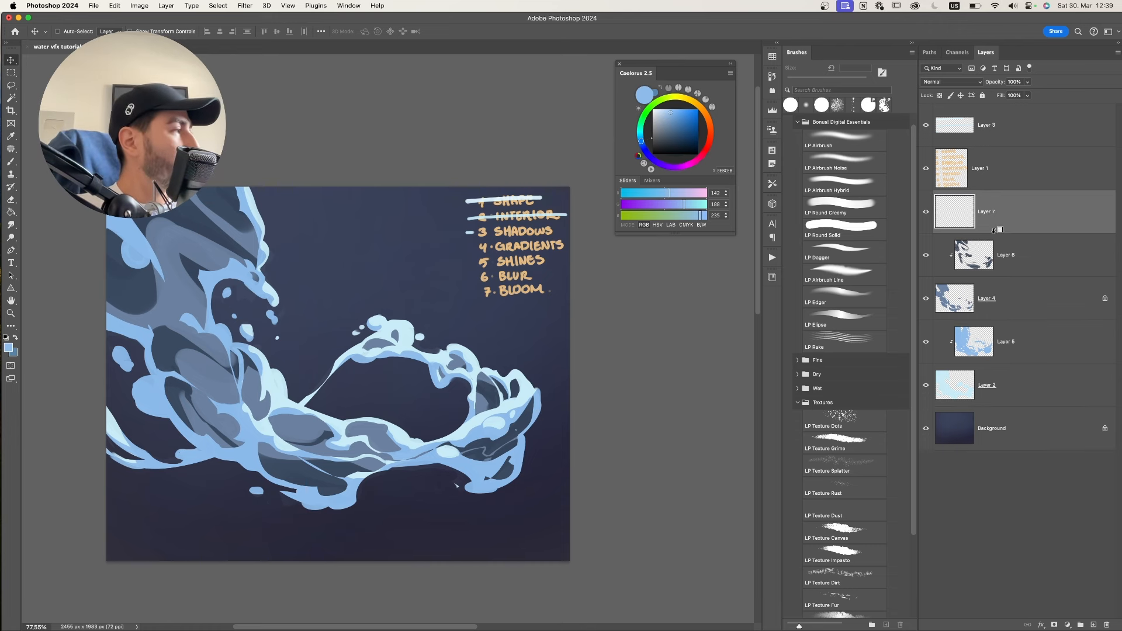
left_click(994, 230, "alt")
key("b")
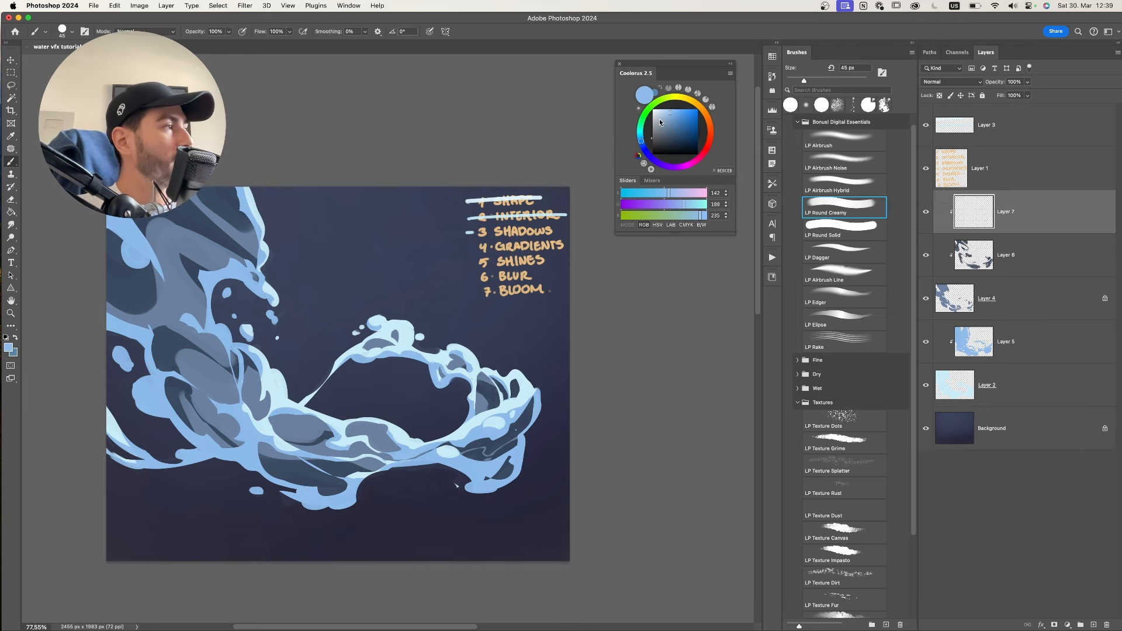
- Mix a light blue of RGB 170, 214, 239 from the sampled water colour and reduce the Round Creamy brush to 30 px
left_click(339, 467, "alt")
left_click(368, 423, "alt")
left_click(641, 139)
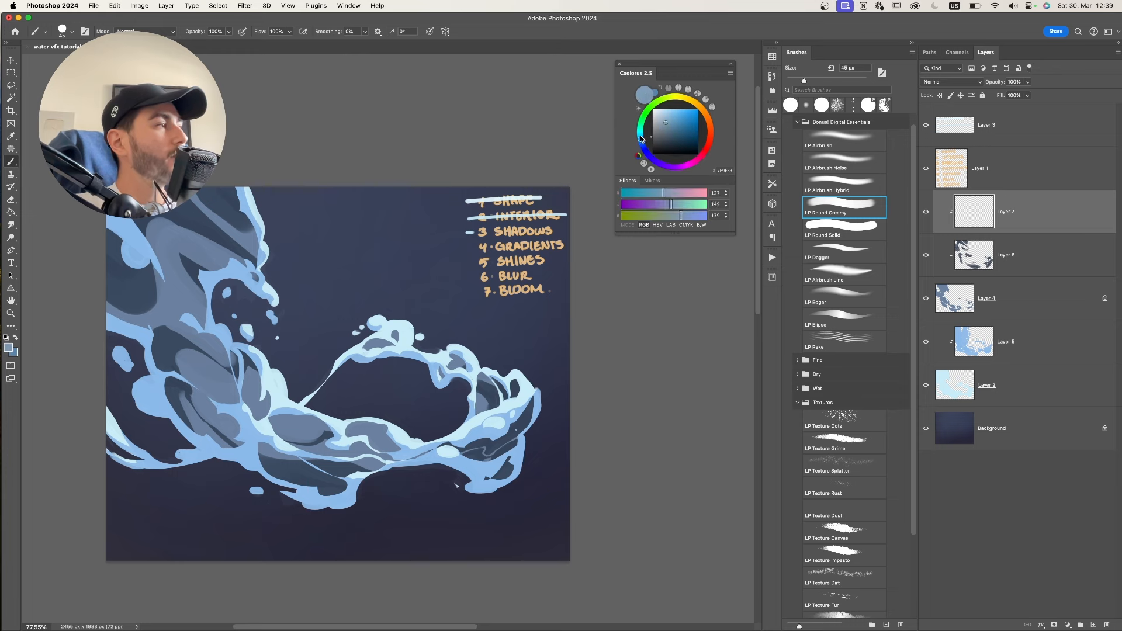
left_click(666, 112)
key("[")
key("bracketleft")
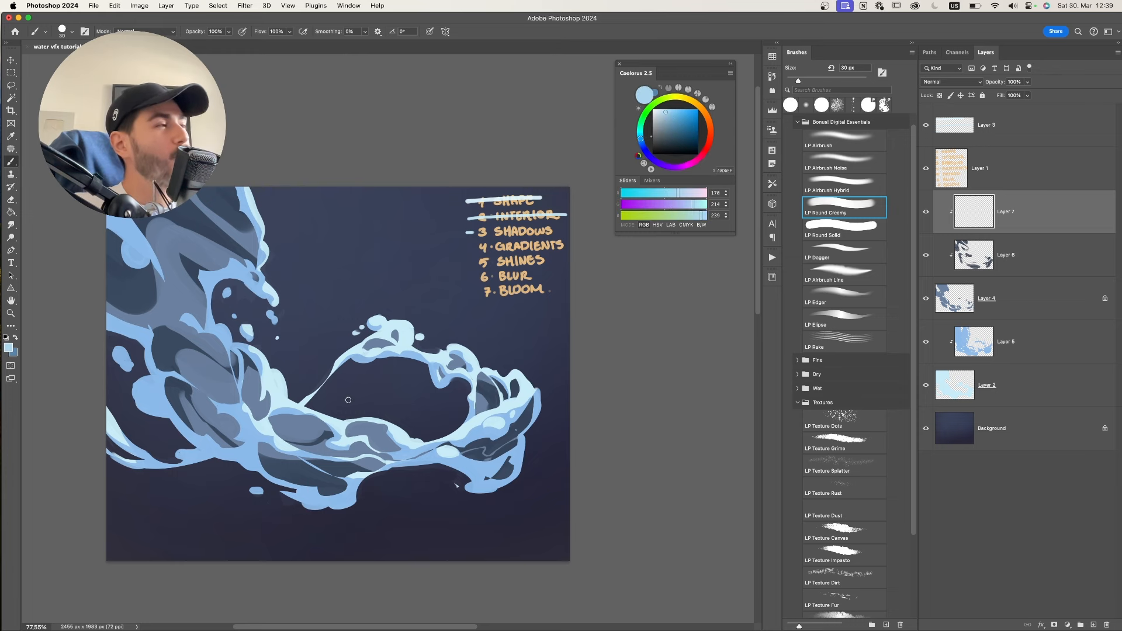
left_click_drag(458, 302, 434, 273)
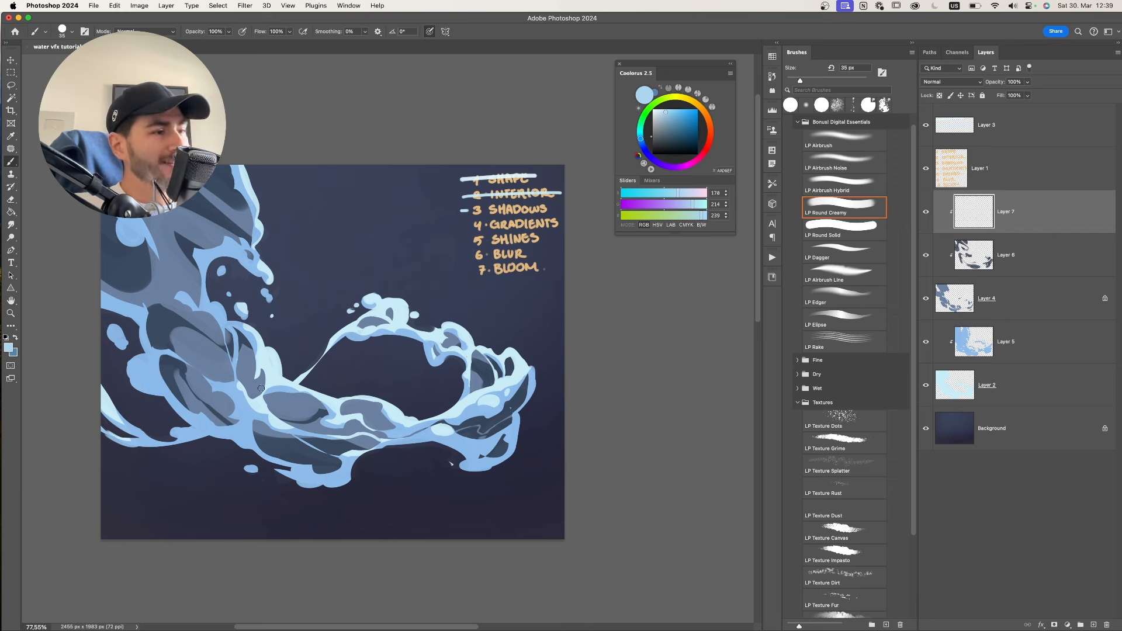
- Paint thin muted-blue lines of RGB 125, 158, 176 over the interior shadows on Layer 7, increasing the brush to 50 px
left_click(670, 121)
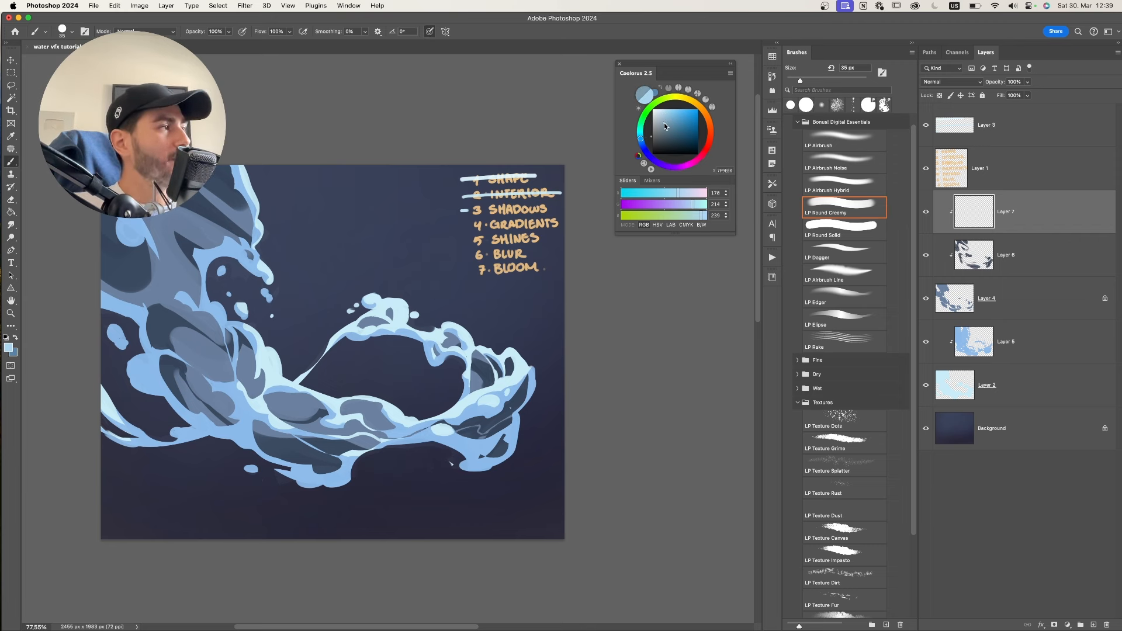
key("bracketright")
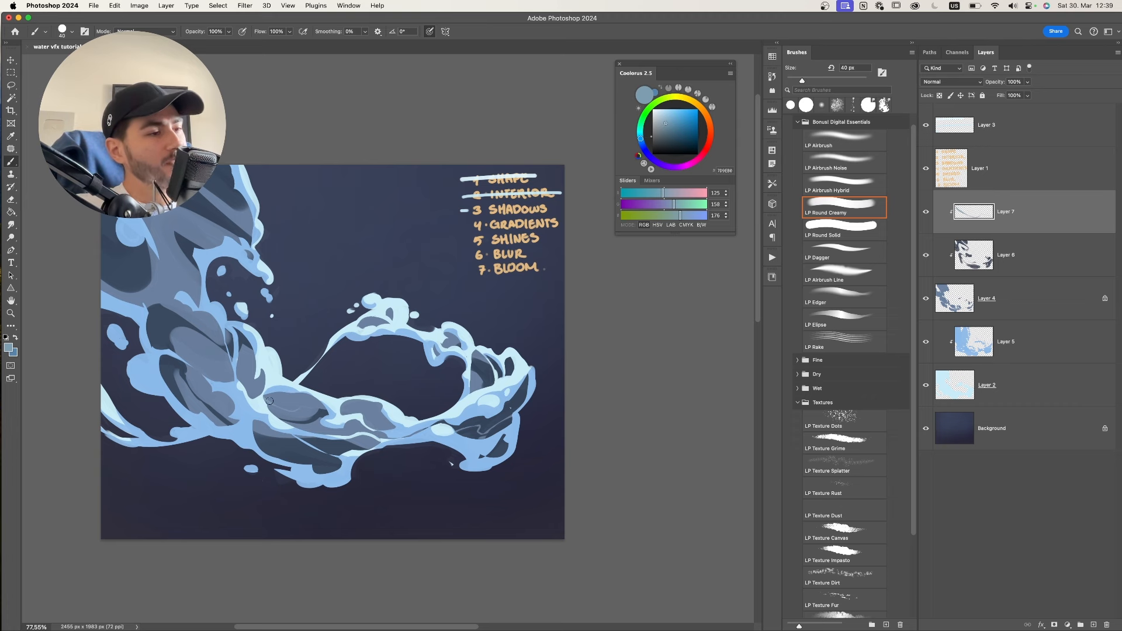
key("super+z")
key("]")
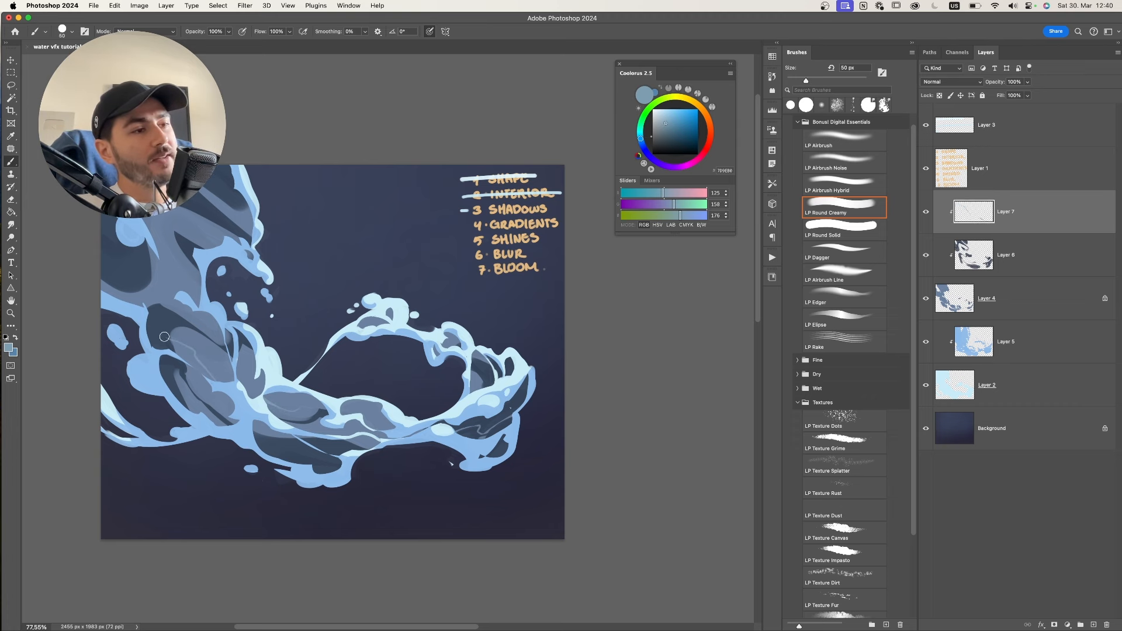
- Paint thin light lines into the upper column's interior shadows with a 60 px brush, undoing unwanted strokes
left_click_drag(252, 292, 202, 268)
left_click_drag(201, 268, 288, 339)
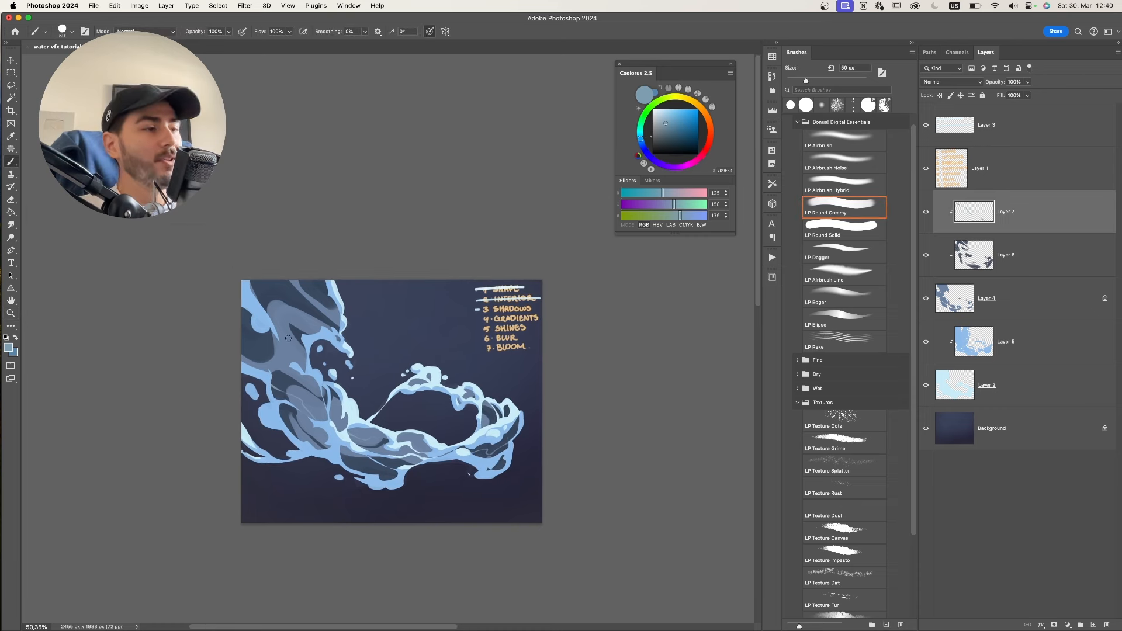
scroll(308, 369, "up", 2)
key("]")
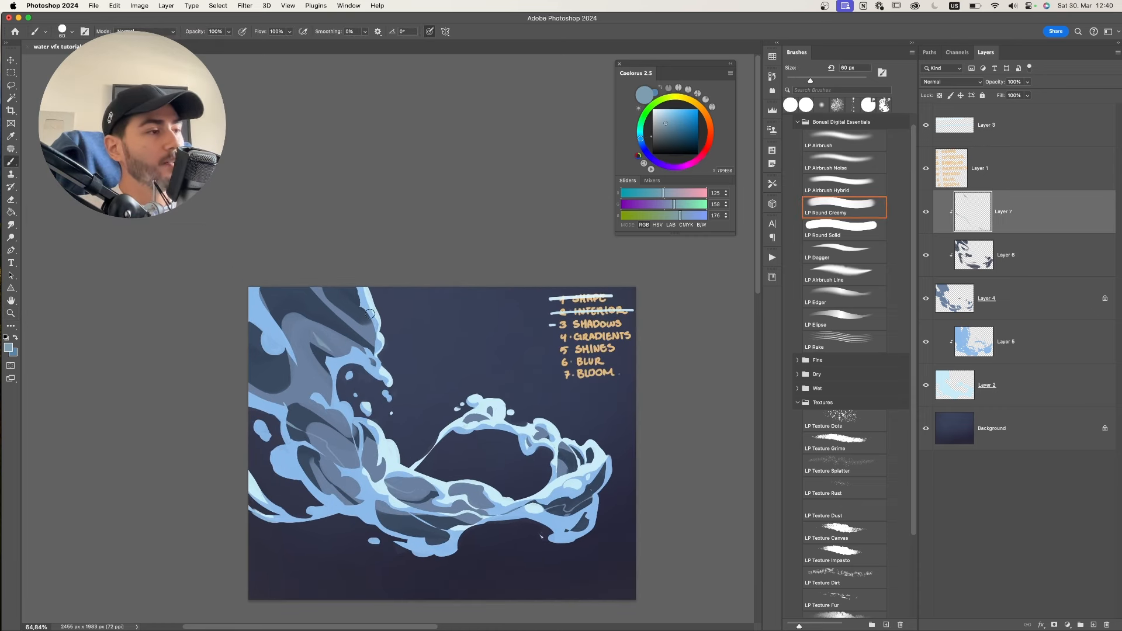
key("e")
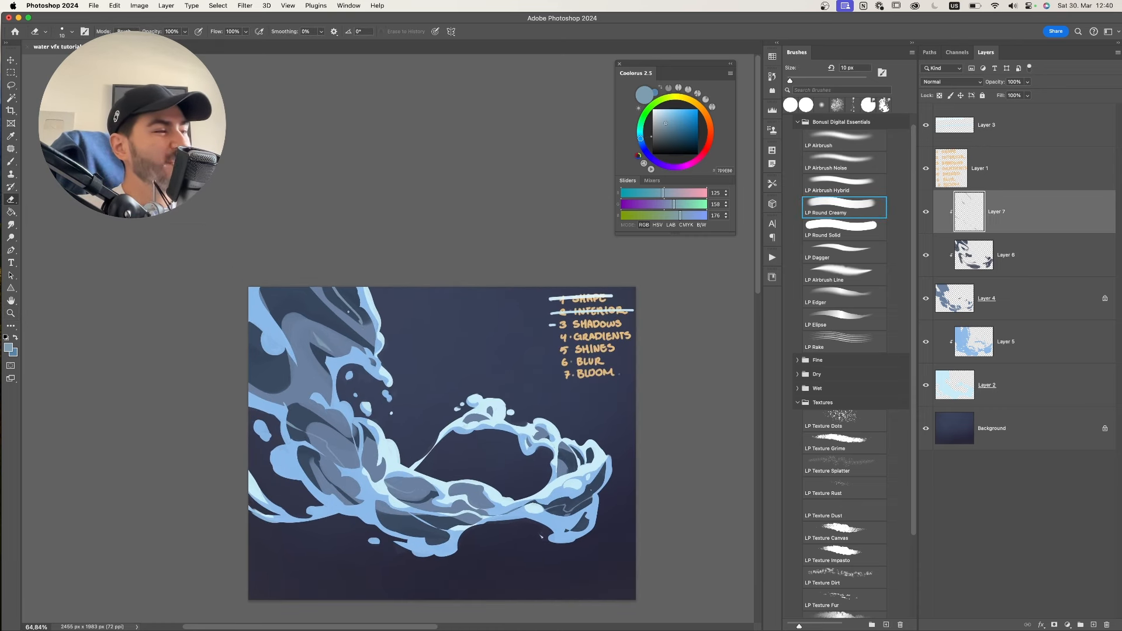
key("b")
key("super+z")
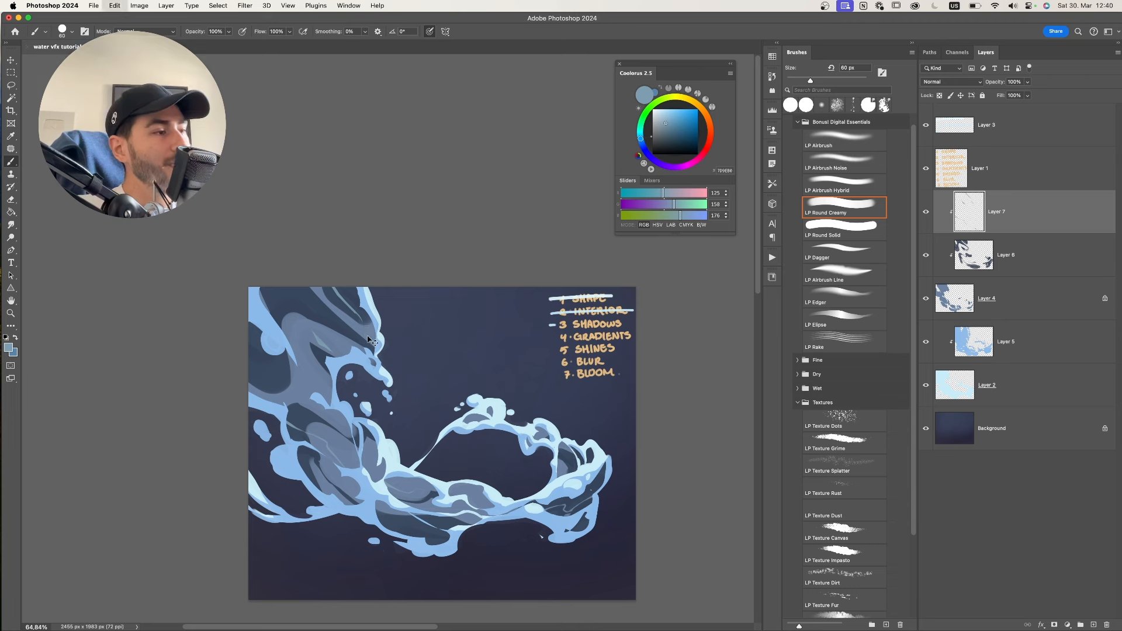
key("super+z")
- Refine the light lines near the upper column's outer edge, alternating between the Eraser and a 60 to 80 px brush
key("e")
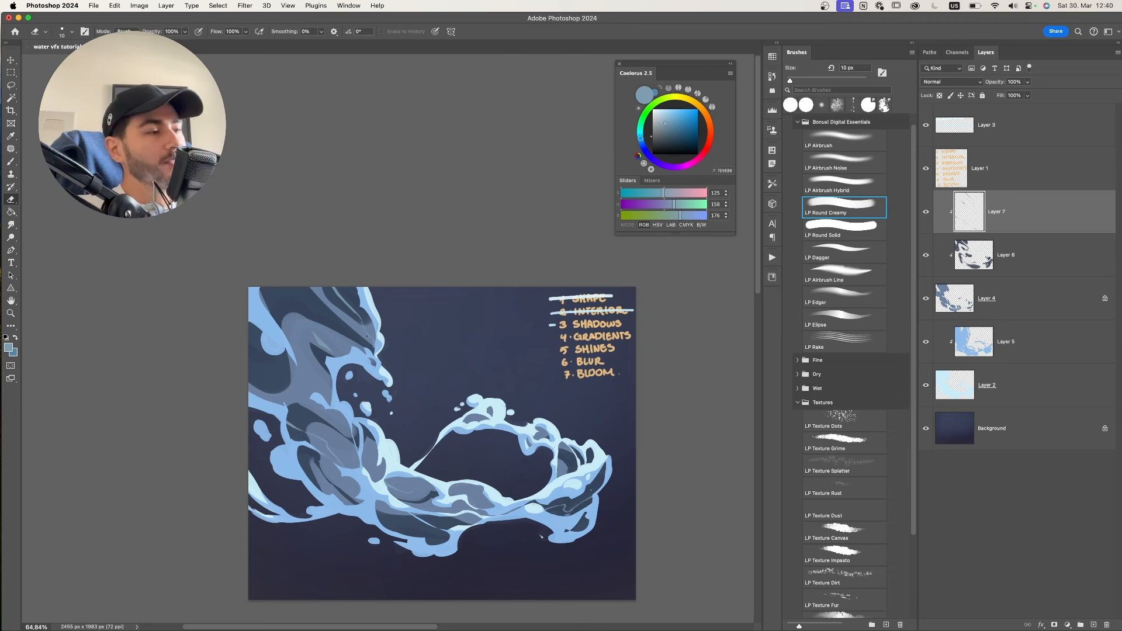
key("super+z")
key("]")
key("]")
key("b")
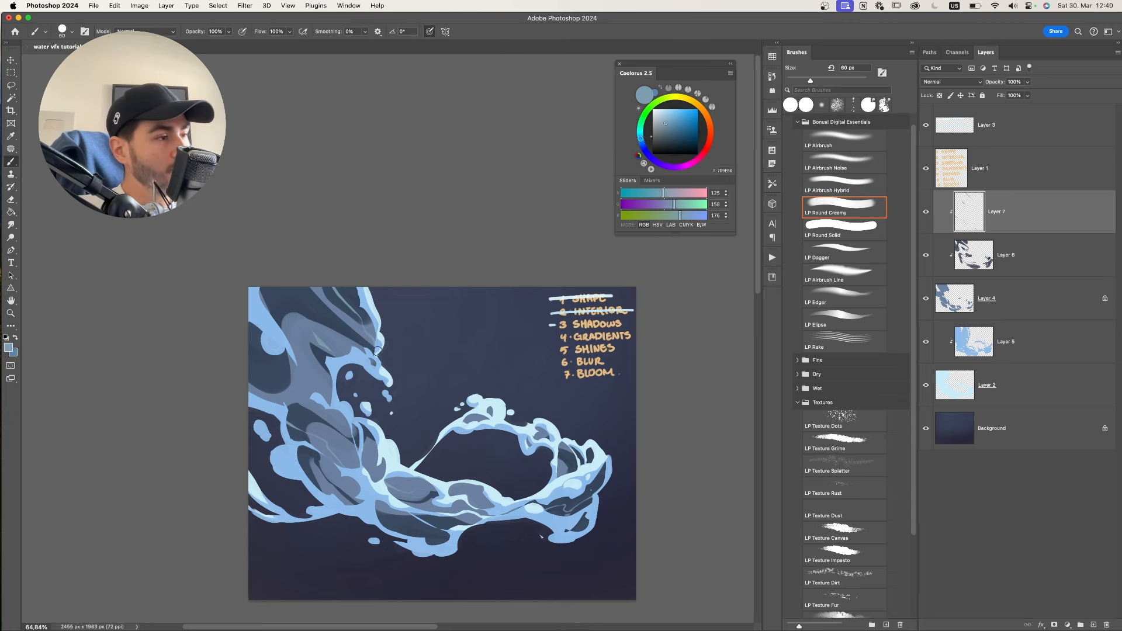
key("super+z")
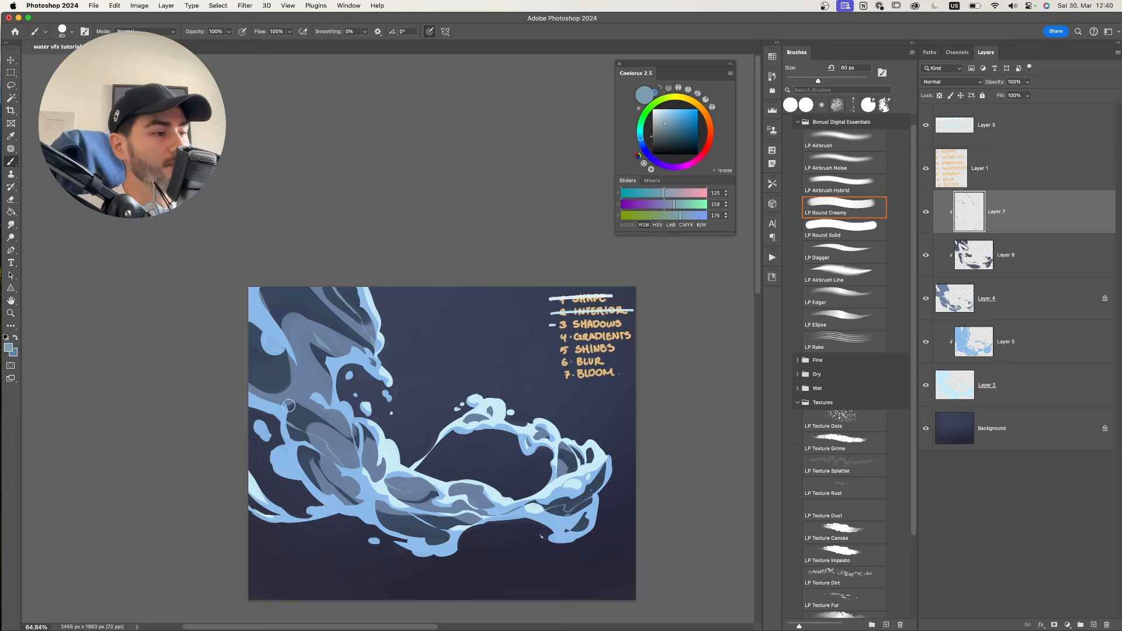
scroll(289, 406, "up", 1)
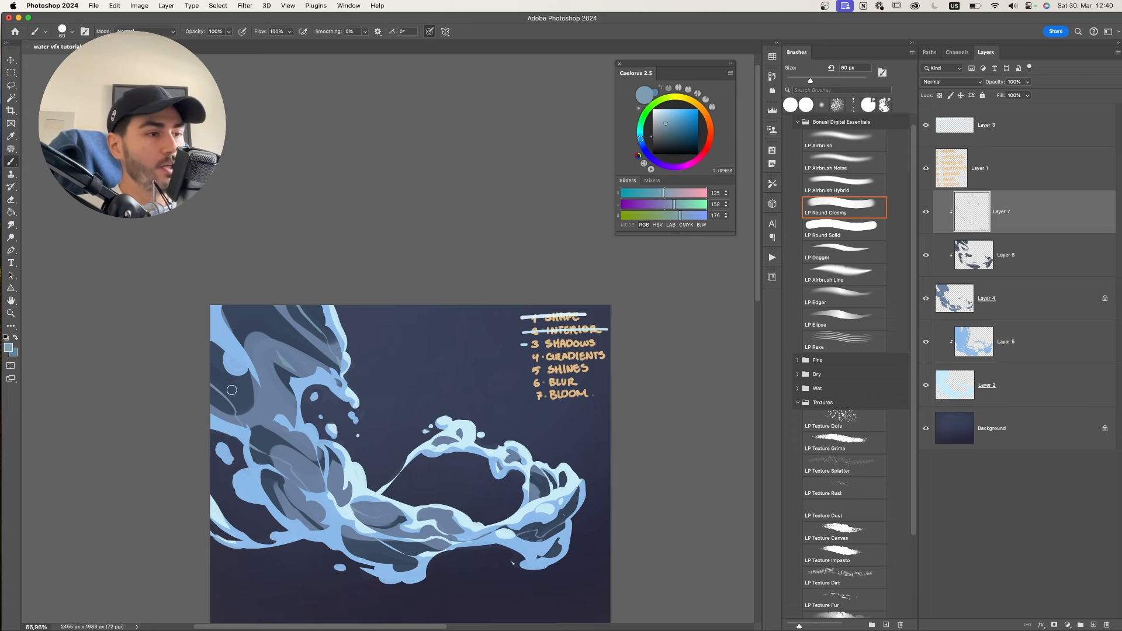
- Add light lines to the central and lower stream's interior with a 45 px brush, trimming them with a 25 px Eraser
key("bracketleft")
key("bracketleft")
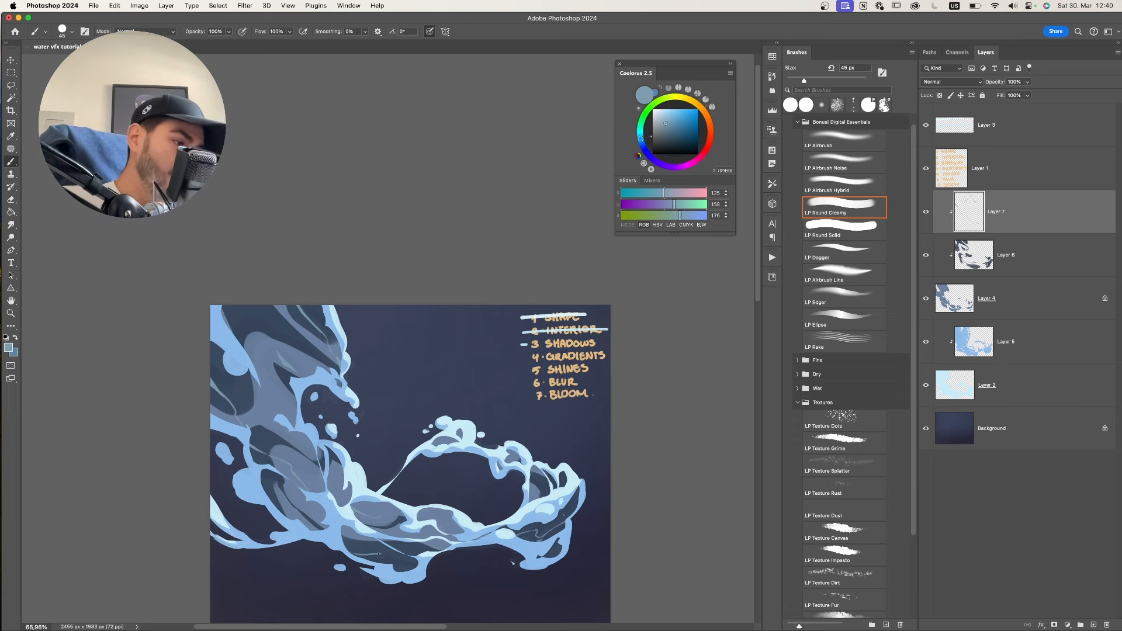
key("e")
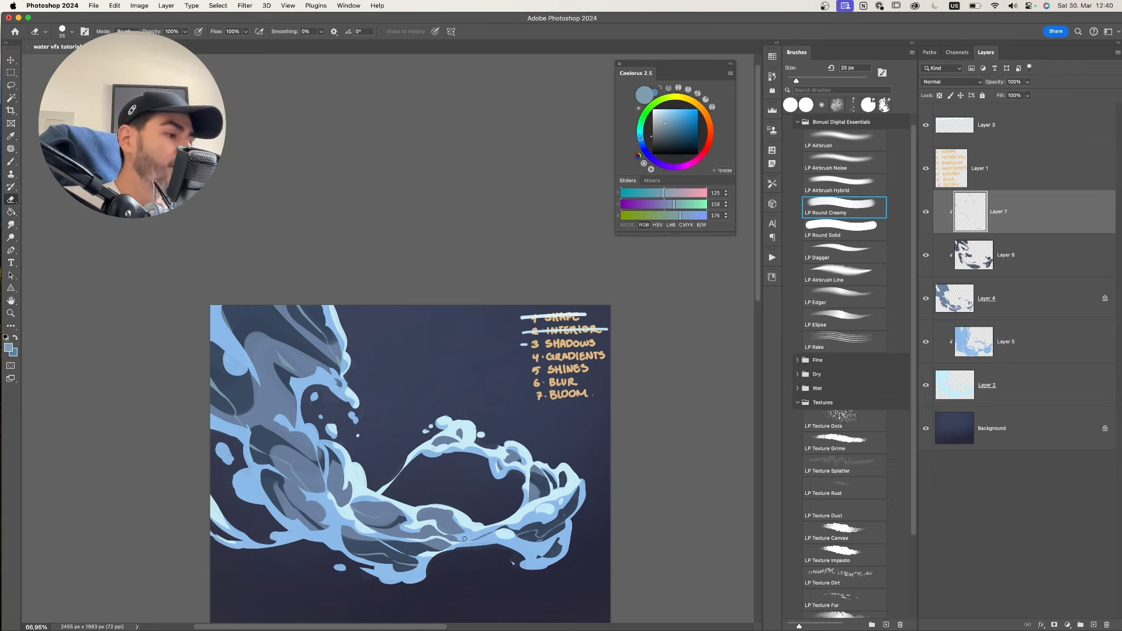
key("b")
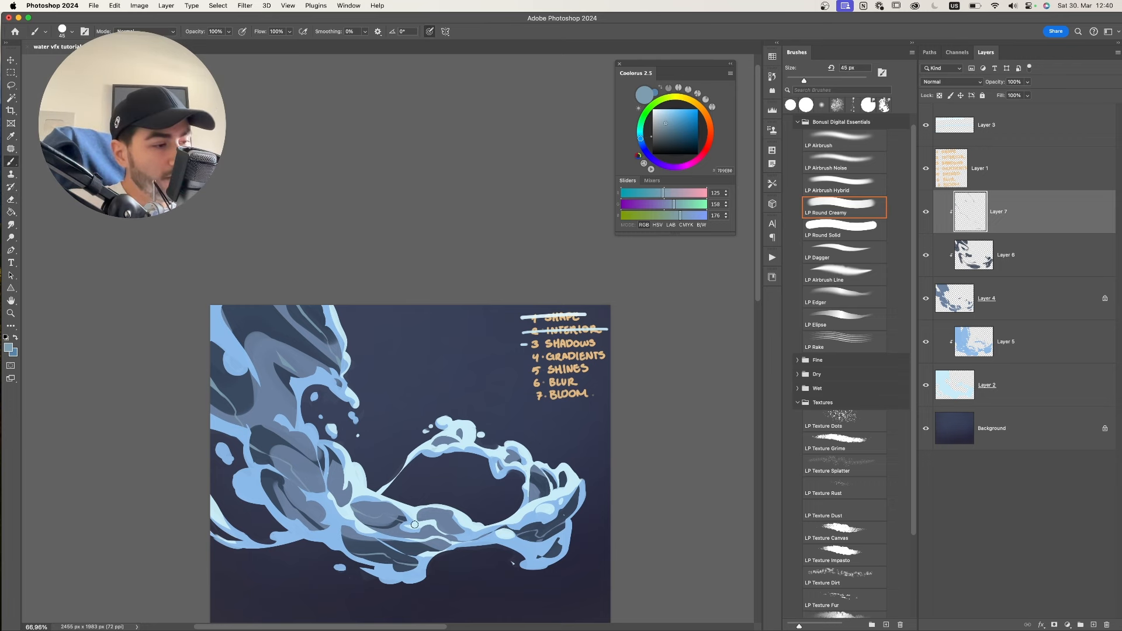
left_click_drag(262, 470, 277, 499)
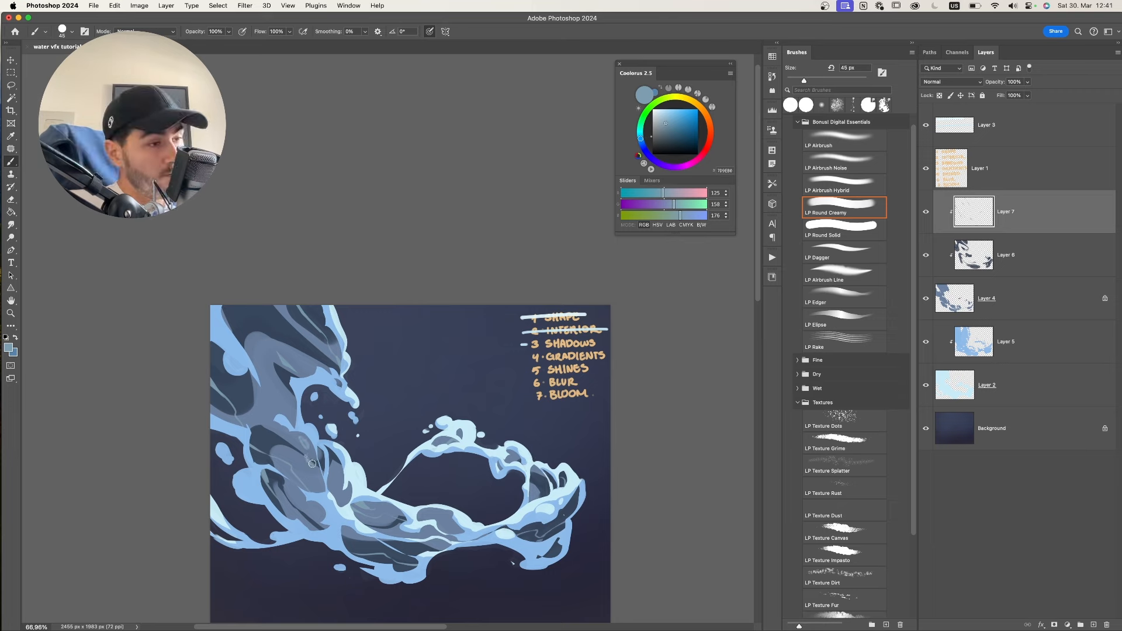
key("e")
key("b")
- Select Layer 5 and lock its transparent pixels
key("z")
mouse_move(330, 394)
left_mouse_down()
mouse_move(287, 394)
mouse_move(403, 391)
mouse_move(385, 363)
left_mouse_up()
left_click(1006, 341)
key("e")
left_click(939, 95)
- Sharpen the outer water silhouette by erasing along its edges on Layer 2 with a 45 px Eraser
left_click(1006, 384)
left_click_drag(289, 434, 298, 453)
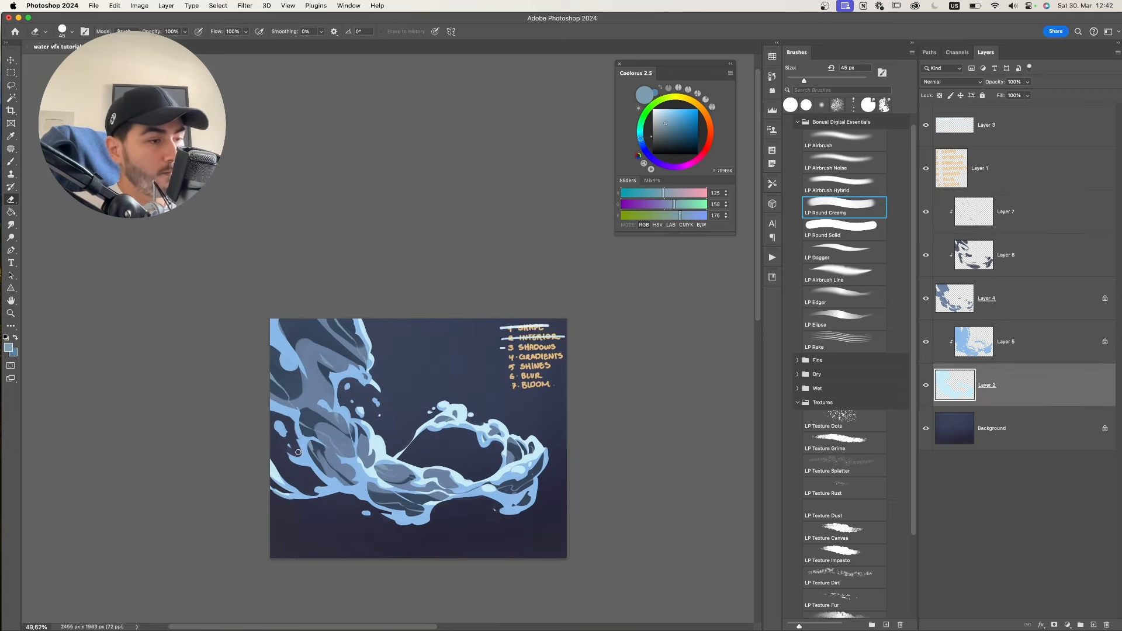
left_click_drag(464, 455, 514, 456)
left_click_drag(511, 346, 490, 348)
left_click_drag(525, 306, 502, 296)
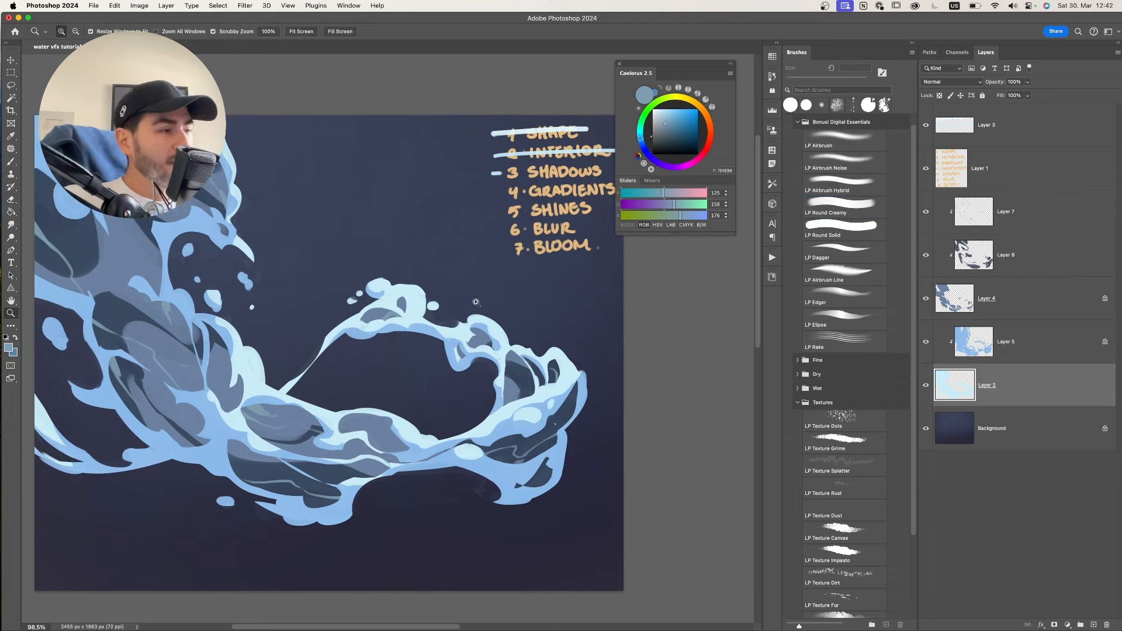
mouse_move(464, 341)
left_mouse_down()
mouse_move(480, 342)
mouse_move(466, 319)
mouse_move(408, 308)
mouse_move(400, 294)
mouse_move(438, 283)
left_mouse_up()
left_click_drag(457, 283, 491, 304)
- Flip the canvas horizontally and erase stray droplets beside the hooked splash on Layer 2 with a 50 px Eraser
key("super+shift+h")
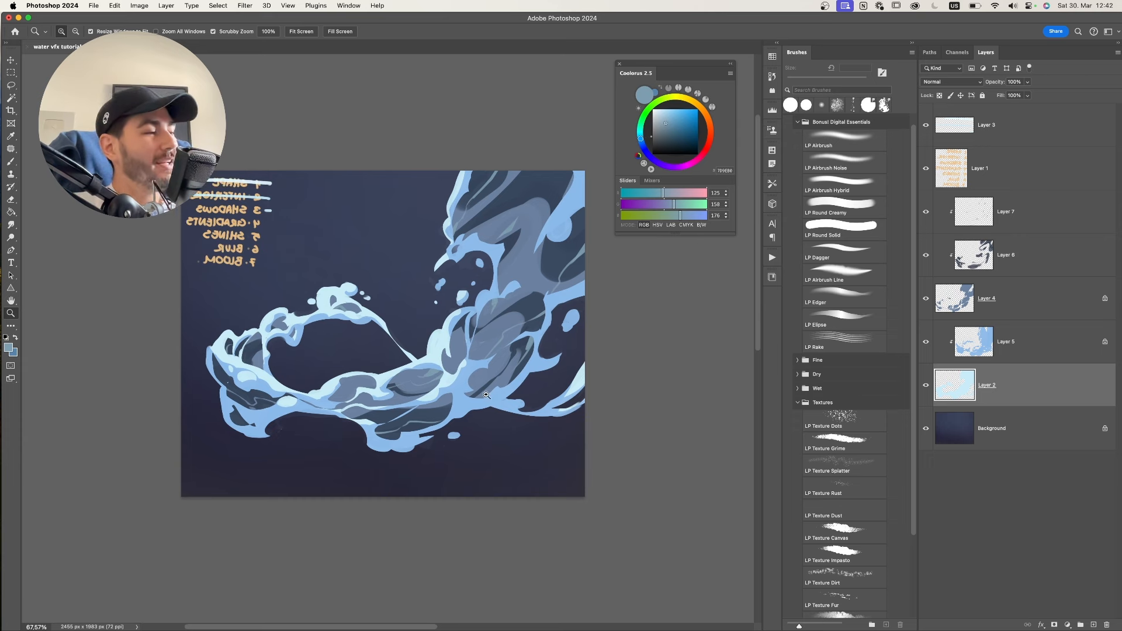
key("e")
key("bracketright")
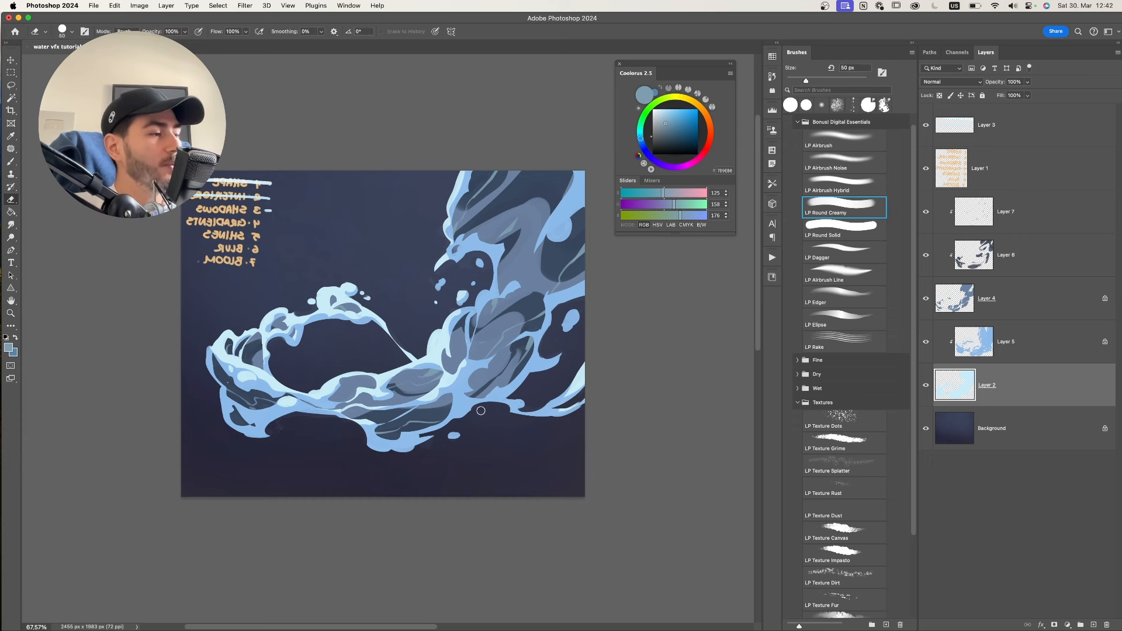
mouse_move(447, 273)
left_mouse_down()
mouse_move(487, 272)
mouse_move(436, 275)
left_mouse_up()
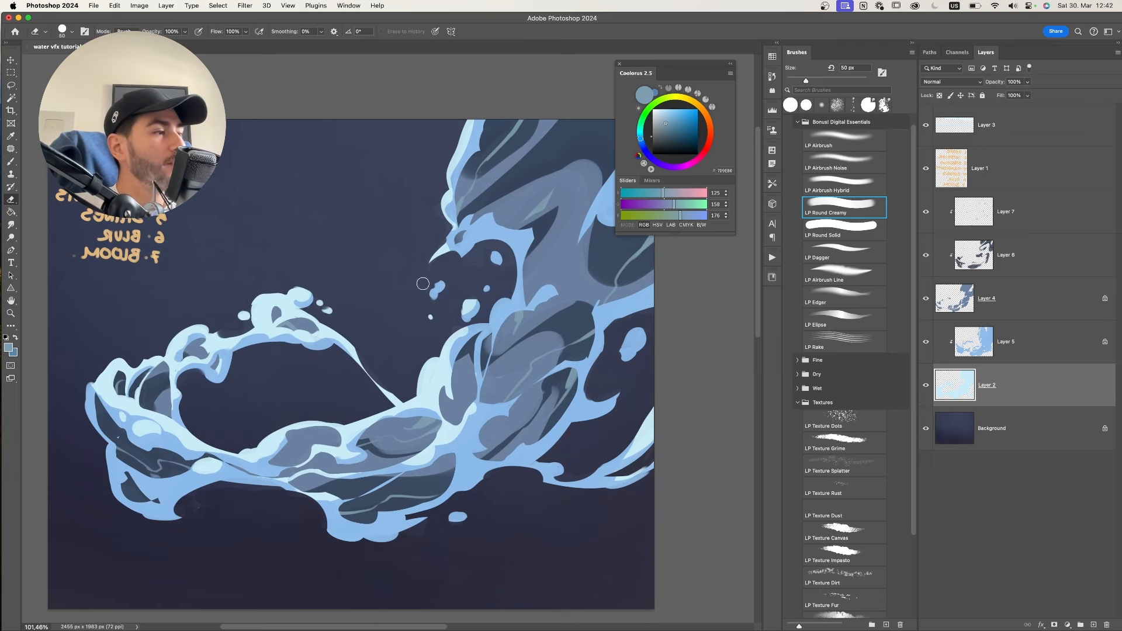
mouse_move(433, 301)
left_mouse_down()
mouse_move(442, 284)
mouse_move(403, 265)
left_mouse_up()
left_click_drag(475, 239, 543, 241)
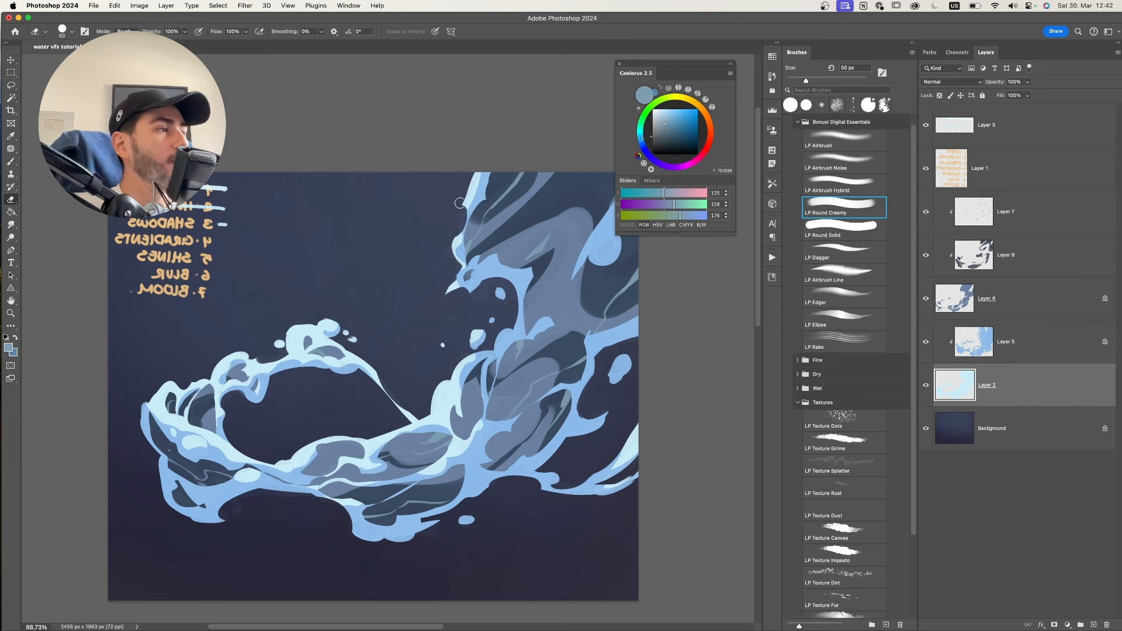
left_click_drag(519, 247, 444, 245)
left_click_drag(501, 275, 526, 254)
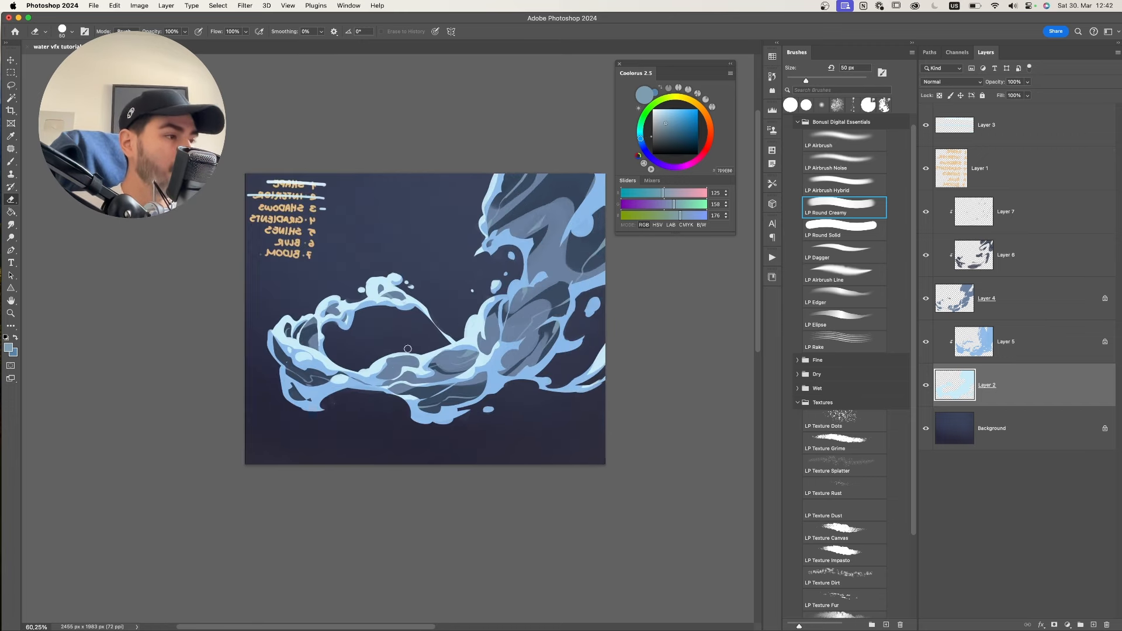
- Enlarge the Eraser and carve cleaner, sharper edges into the looping stream's silhouette
key("bracketright")
key("bracketright")
key("bracketright")
key("bracketright")
mouse_move(370, 361)
left_mouse_down()
mouse_move(362, 366)
mouse_move(426, 339)
mouse_move(375, 344)
left_mouse_up()
left_click_drag(376, 343, 400, 353)
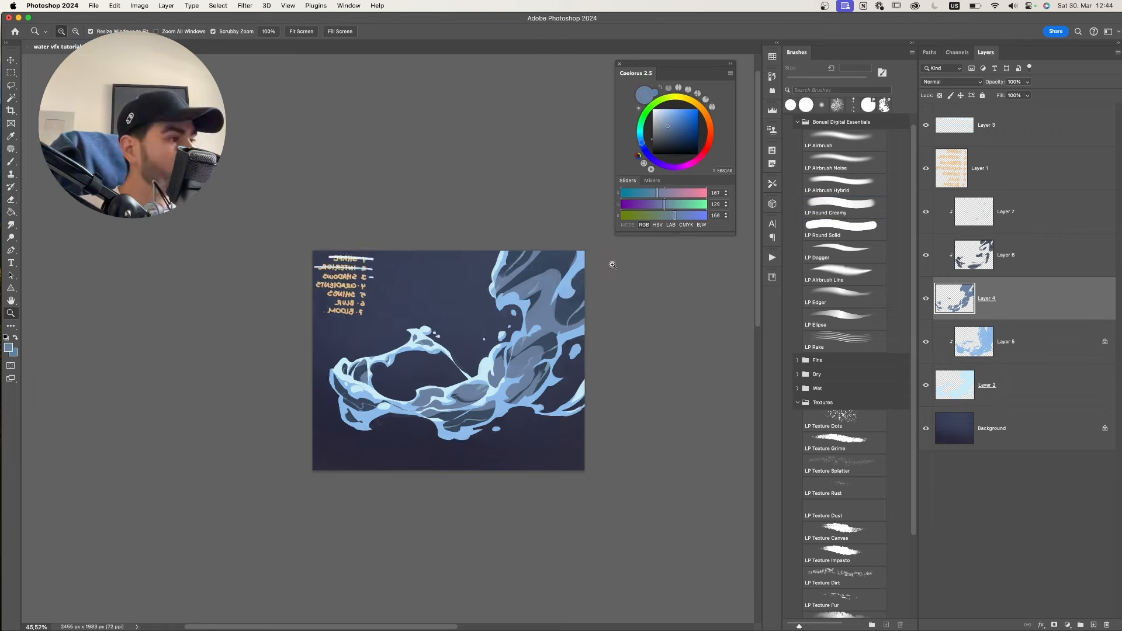
- Flip the canvas back horizontally and select Layer 7
left_click_drag(526, 327, 494, 352)
key("super+shift+h")
left_click(989, 258)
left_click(984, 216)
left_click_drag(508, 289, 624, 249)
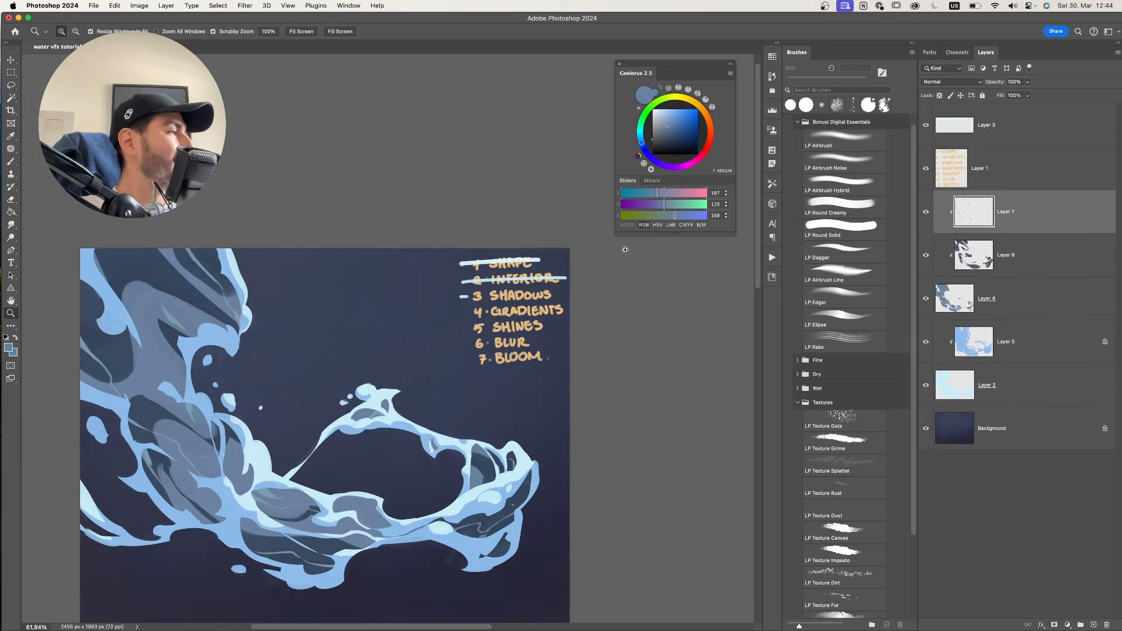
mouse_move(496, 318)
left_mouse_down()
mouse_move(539, 291)
mouse_move(532, 313)
left_mouse_up()
left_click_drag(451, 309, 452, 297)
- Sample the light-blue strike-through colour of RGB 189, 223, 235 for Layer 3 and reduce the brush to 25 px
key("super+z")
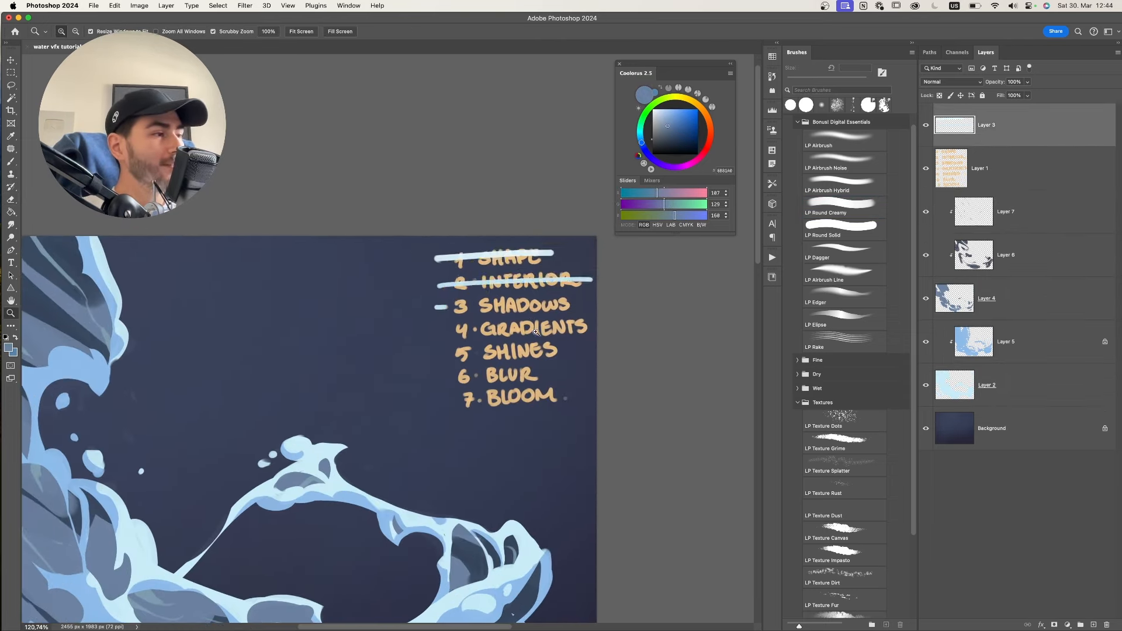
left_click_drag(530, 331, 415, 345)
left_click_drag(534, 323, 517, 300)
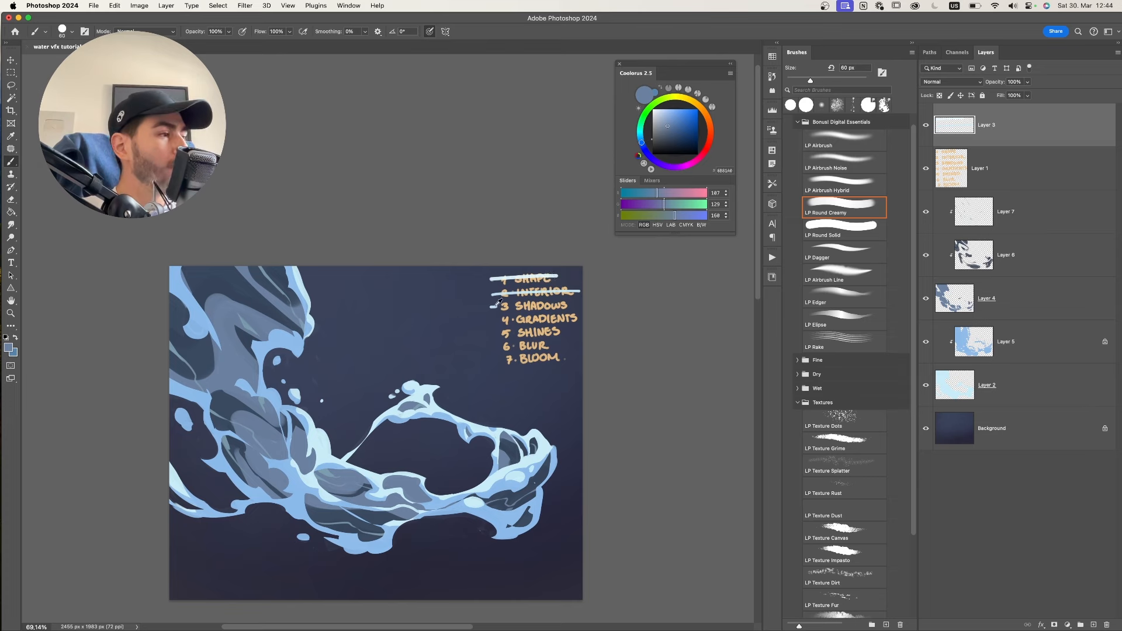
left_click(496, 305, "alt")
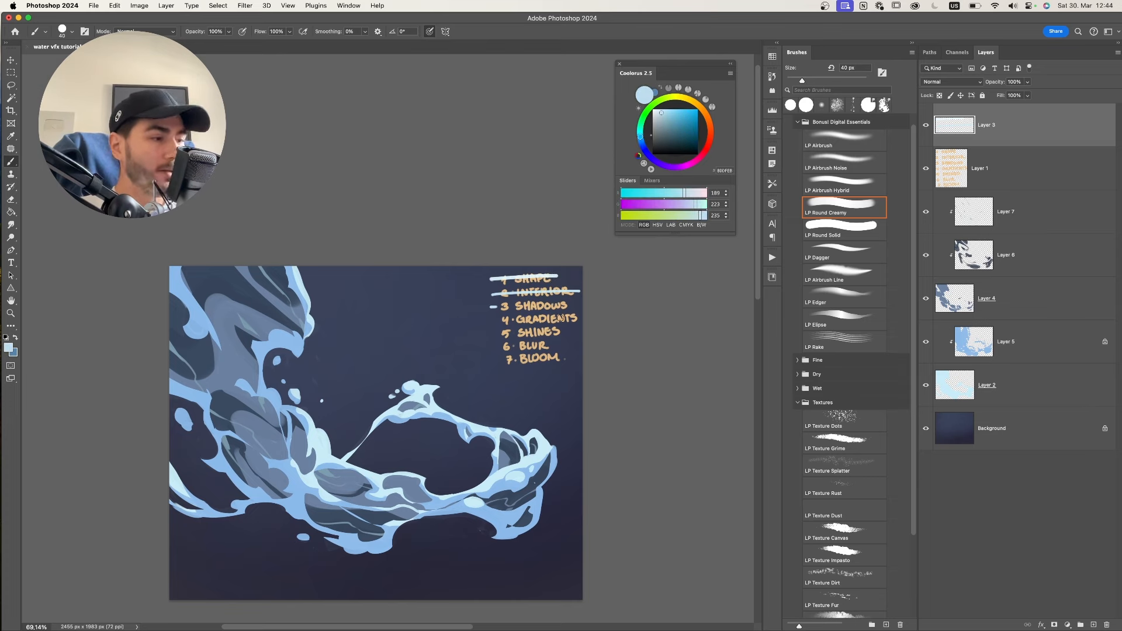
key("bracketleft")
mouse_move(476, 409)
left_mouse_down()
mouse_move(526, 391)
mouse_move(526, 360)
left_mouse_up()
key("bracketleft")
key("bracketleft")
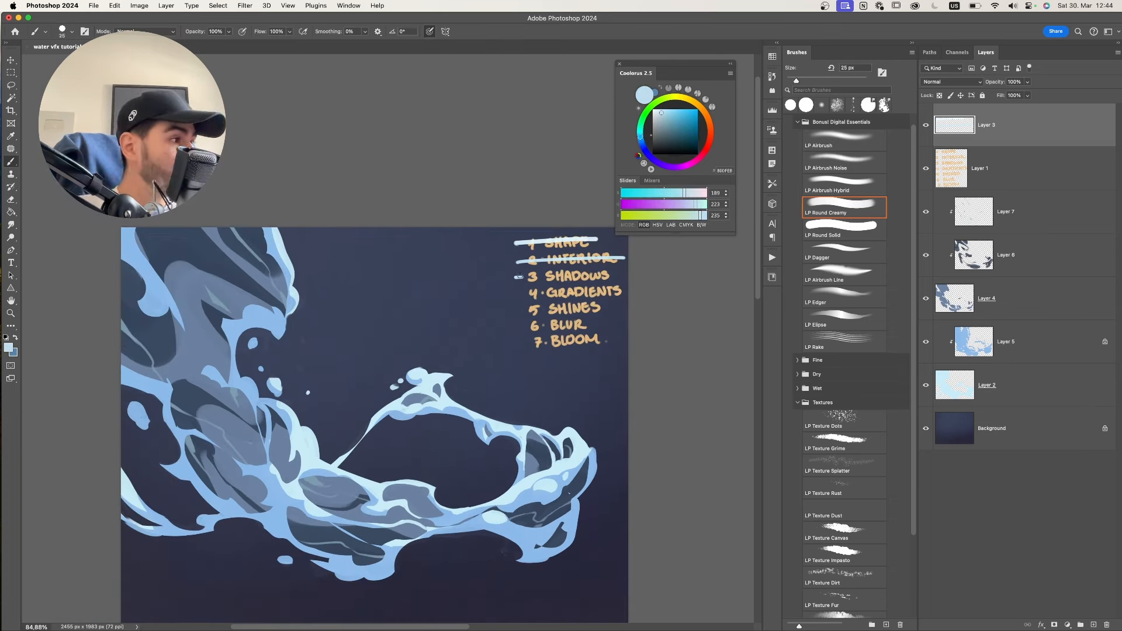
key("super+z")
left_click_drag(523, 277, 616, 274)
key("super+z")
key("super+z")
key("super+z")
key("super+z")
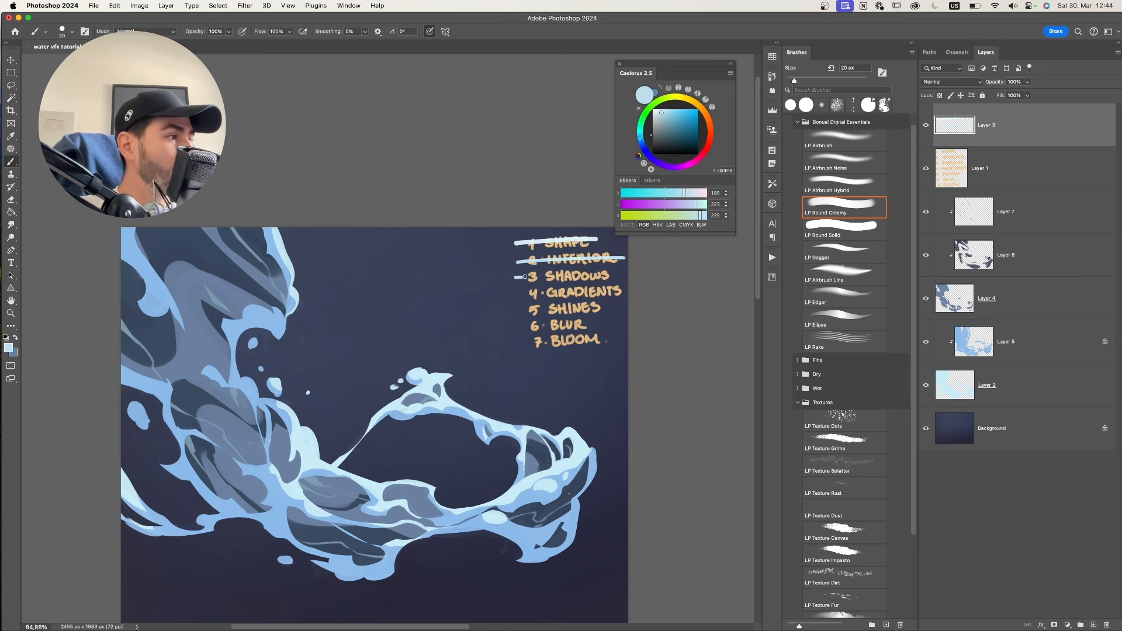
- Strike through "3 SHADOWS" in the checklist on Layer 3 with a 20 px brush
left_click_drag(518, 278, 606, 275)
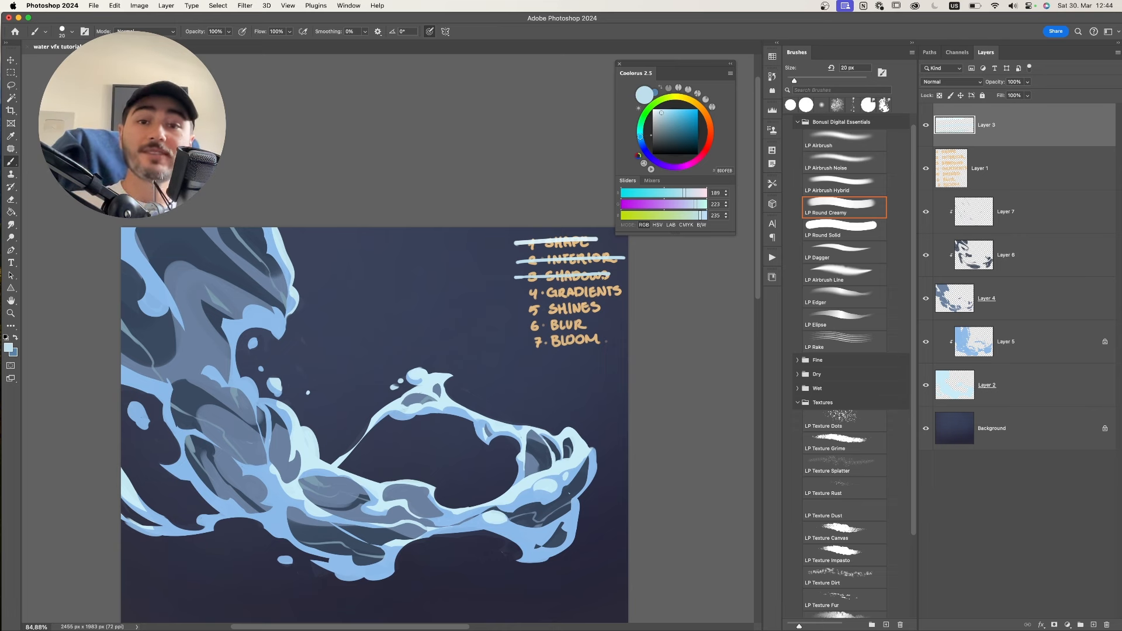
left_click_drag(546, 375, 548, 344)
left_click_drag(548, 343, 502, 333)
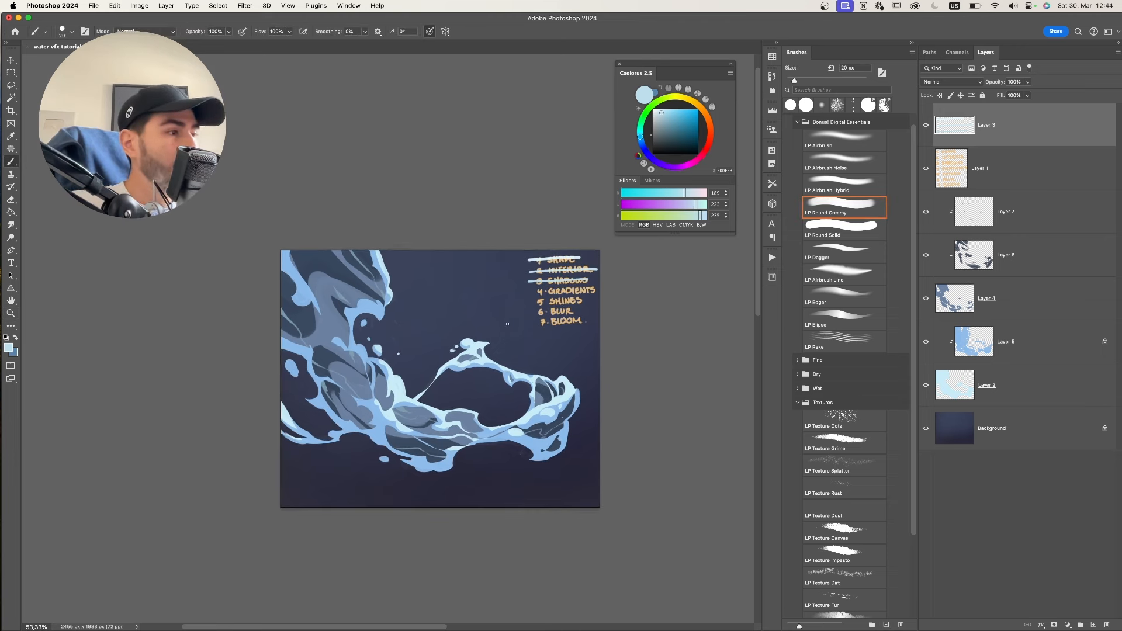
left_click_drag(590, 334, 571, 334)
left_click_drag(572, 334, 581, 334)
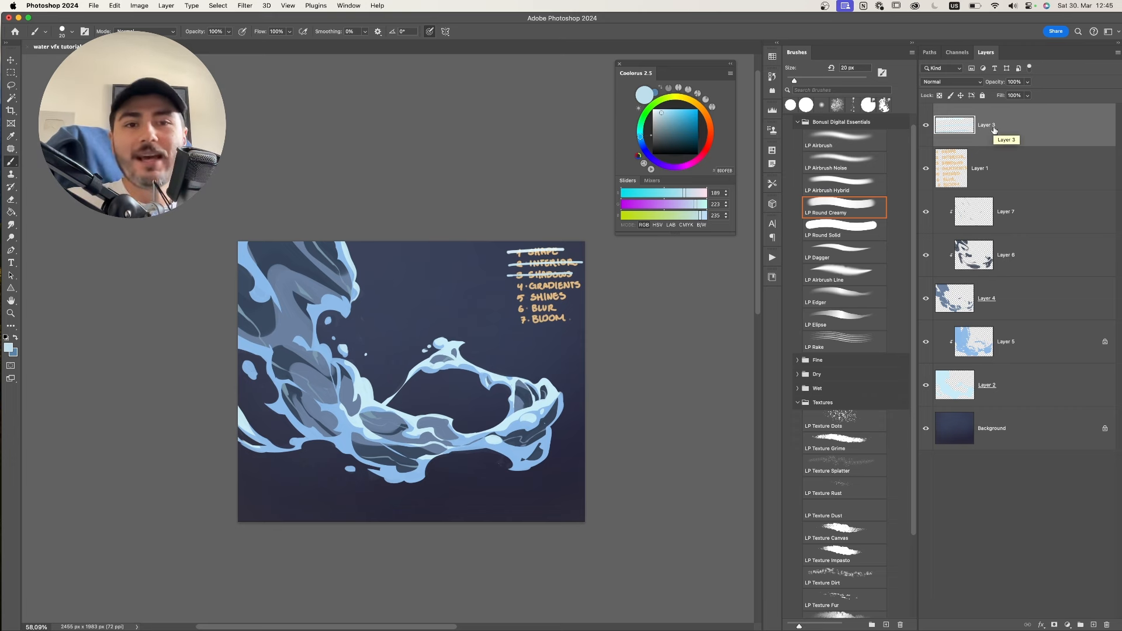
- Try moving Layer 3's strike-through lines down over the checklist and undo the move
left_click_drag(666, 328, 619, 331)
left_click_drag(509, 328, 561, 328)
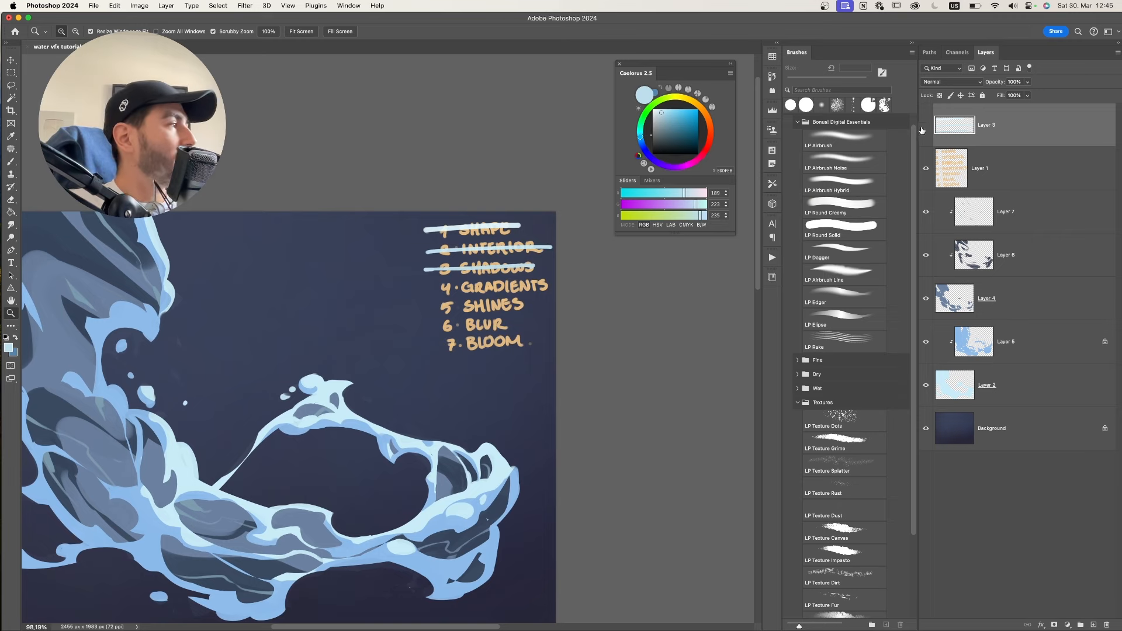
left_click_drag(485, 316, 520, 316)
left_click_drag(430, 234, 441, 255)
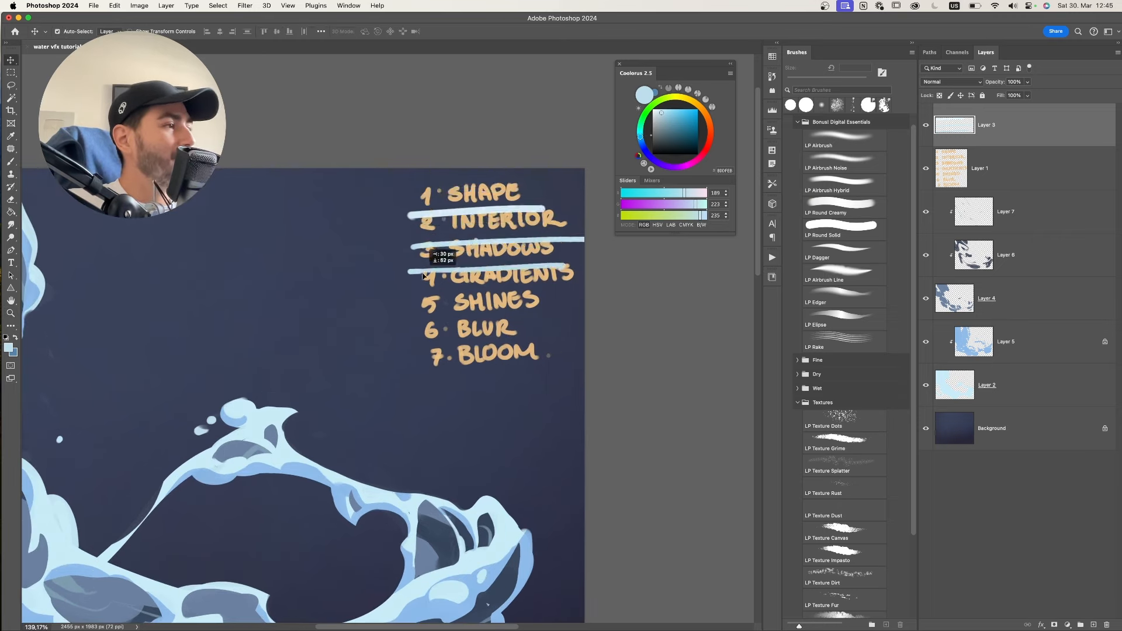
key("super+z")
left_click_drag(465, 304, 421, 304)
left_click_drag(435, 313, 411, 299)
mouse_move(493, 269)
left_mouse_down()
mouse_move(511, 270)
mouse_move(512, 258)
left_mouse_up()
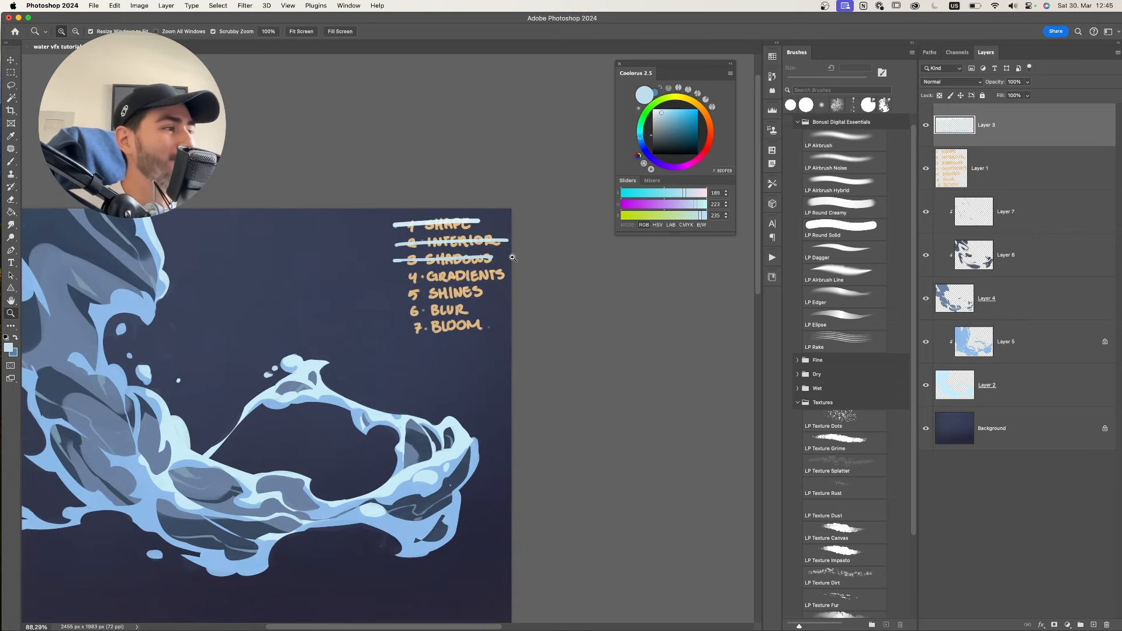
- Mark "4 GRADIENTS" in the checklist with a short brushed dash in front of the number on Layer 3
left_click_drag(453, 281, 502, 275)
mouse_move(501, 275)
left_mouse_down()
mouse_move(462, 270)
mouse_move(555, 271)
mouse_move(509, 274)
left_mouse_up()
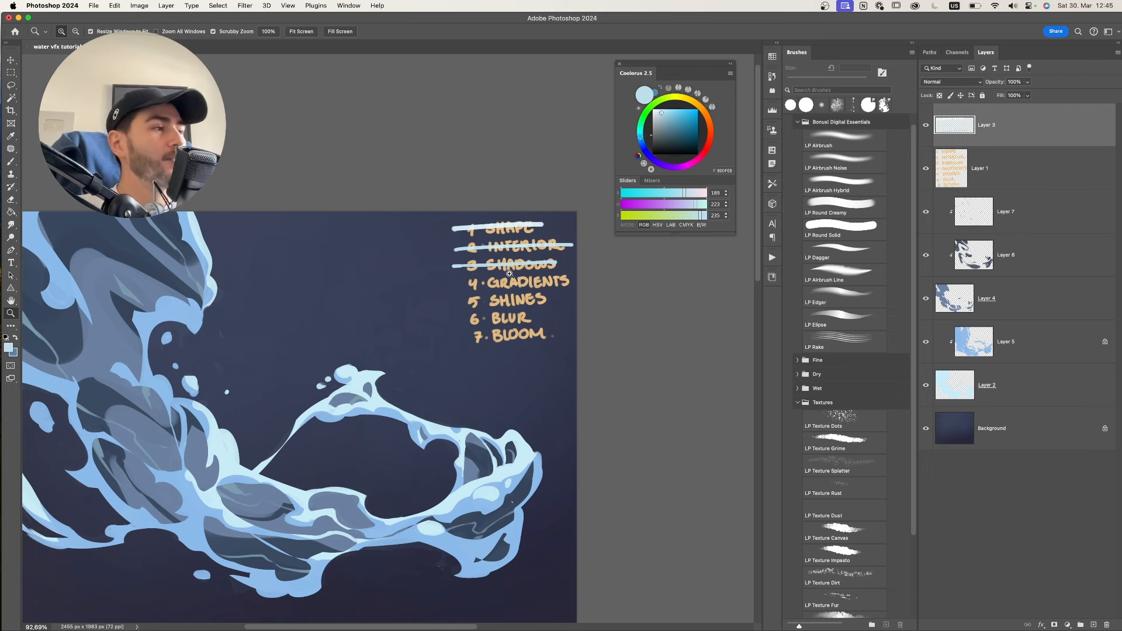
key("b")
left_click_drag(456, 284, 466, 284)
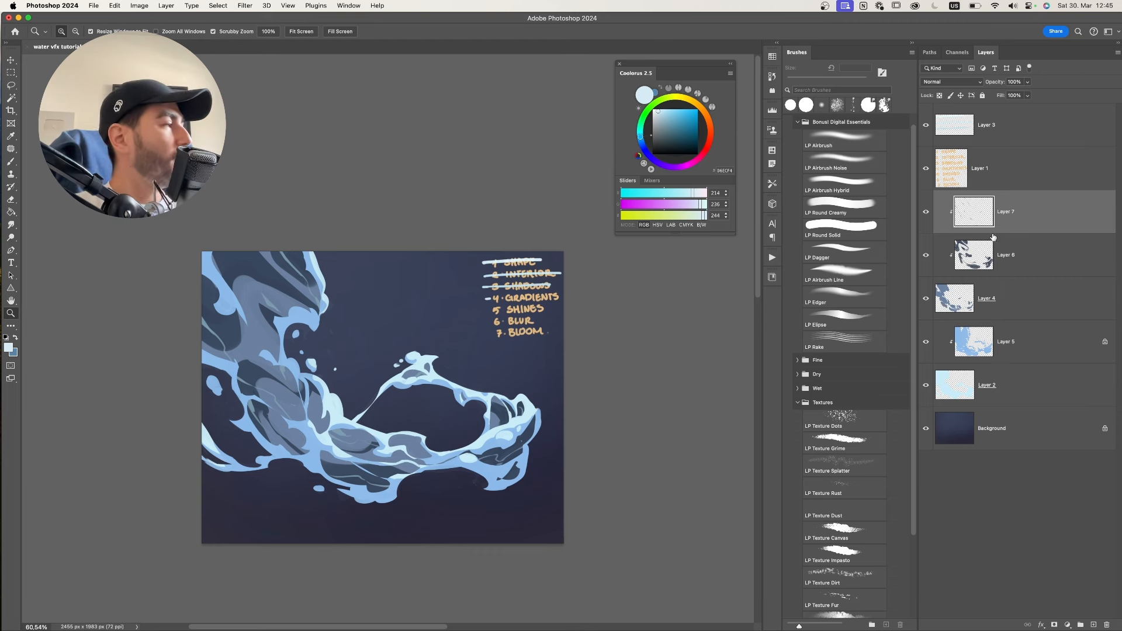
- Lock the transparent pixels of all the water layers from Layer 7 down to Layer 2, and select Layer 7 alone
left_click(1025, 264)
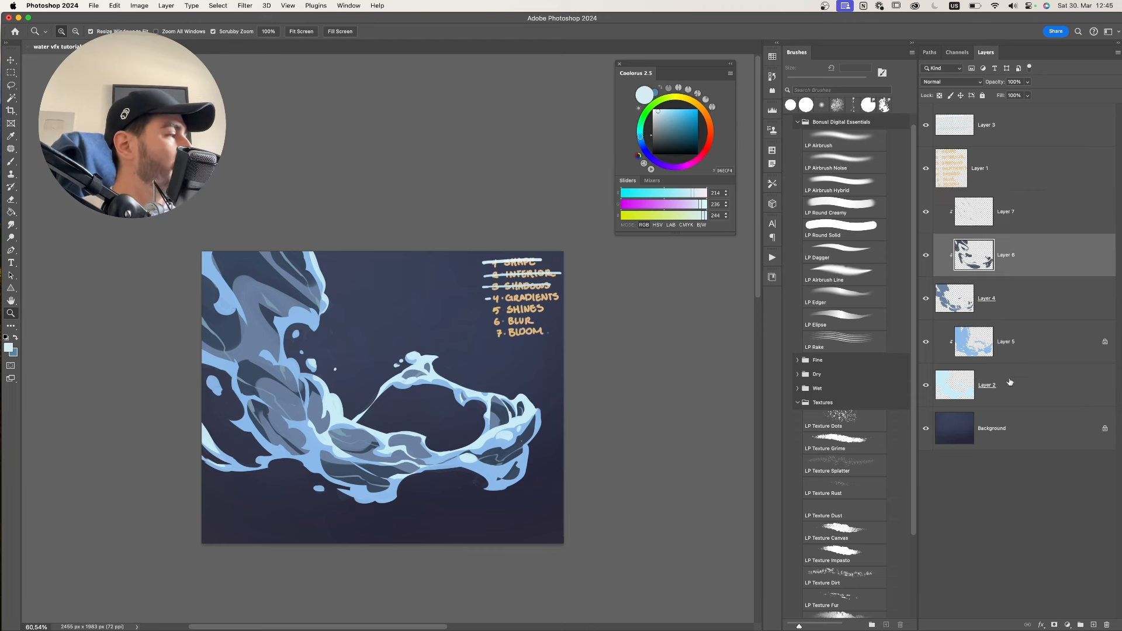
left_click(1010, 383)
left_click(1035, 340)
left_click(1023, 307)
left_click(1036, 253)
left_click(1025, 212)
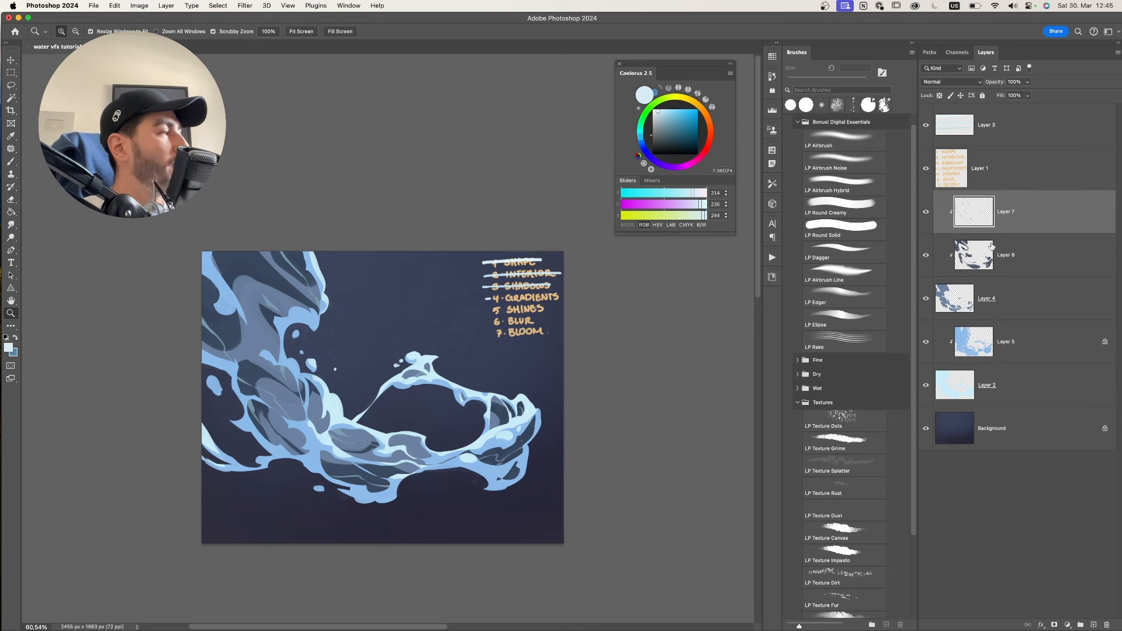
left_click(1022, 369, "shift")
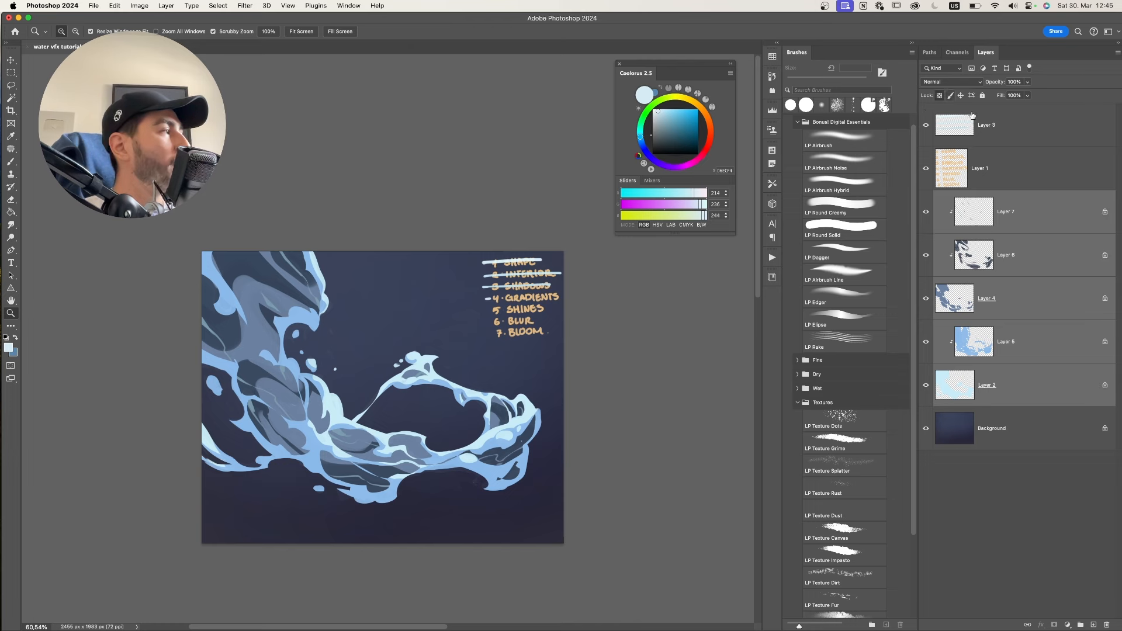
left_click(1022, 222)
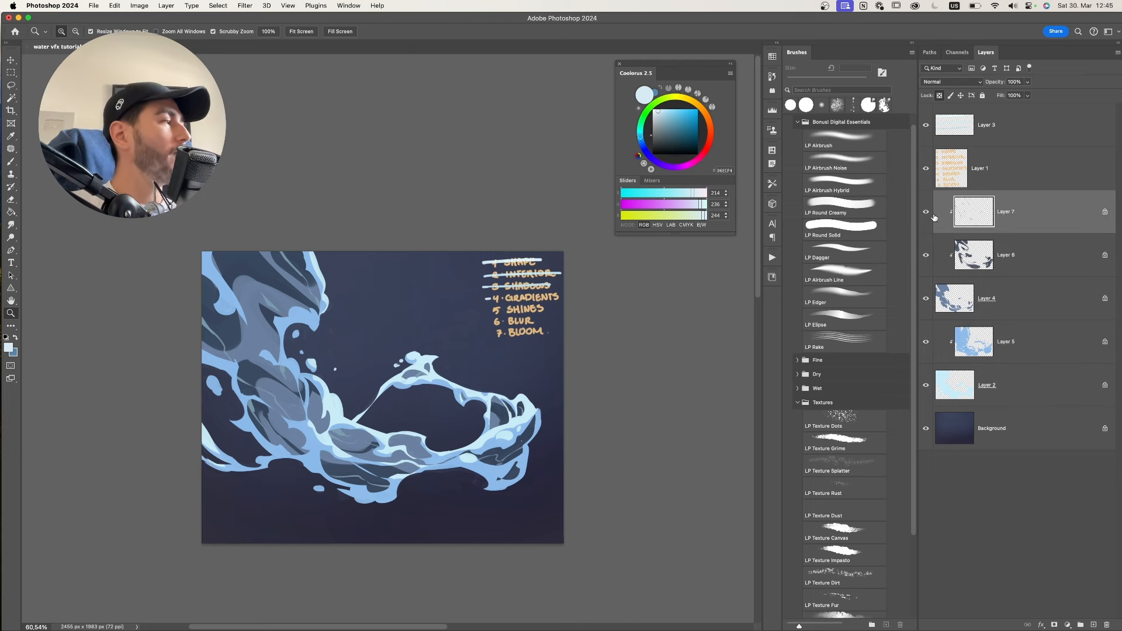
- Choose the LP Airbrush brush, enlarge it to 800 px and set the colour to a saturated blue of RGB 87, 162, 236
key("b")
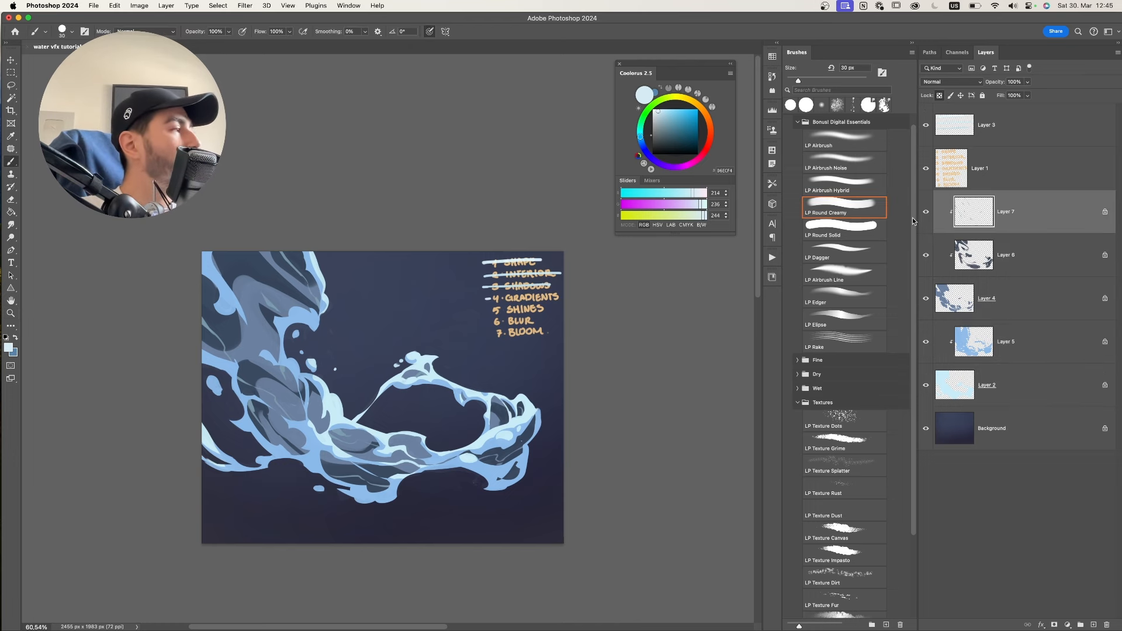
left_click_drag(913, 218, 913, 190)
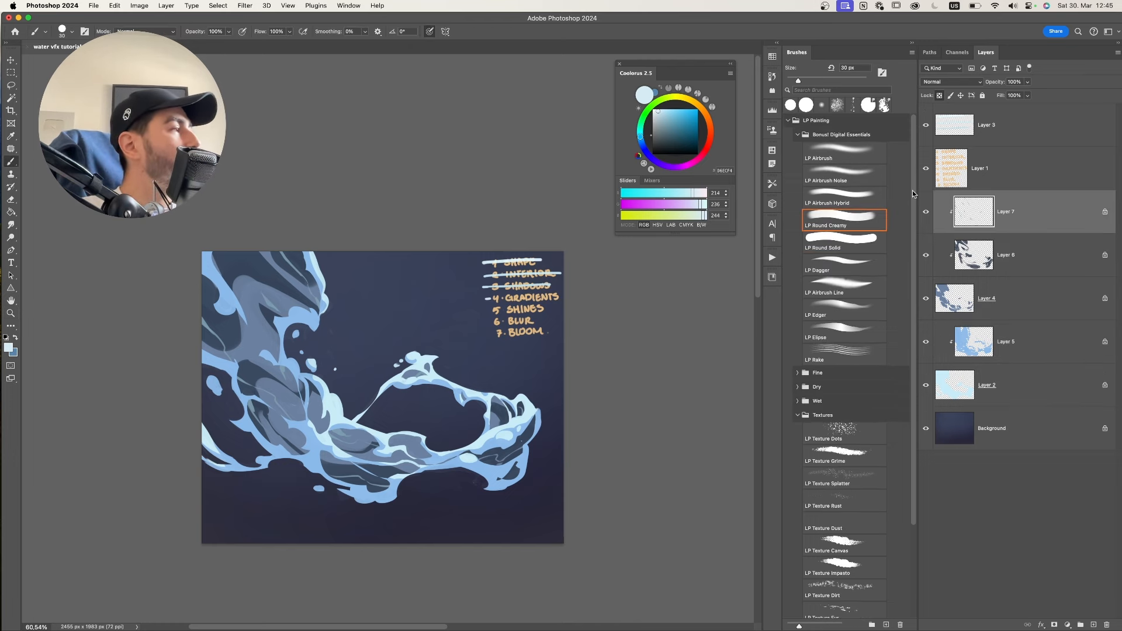
left_click(847, 154)
key("bracketright")
left_click(438, 353, "alt")
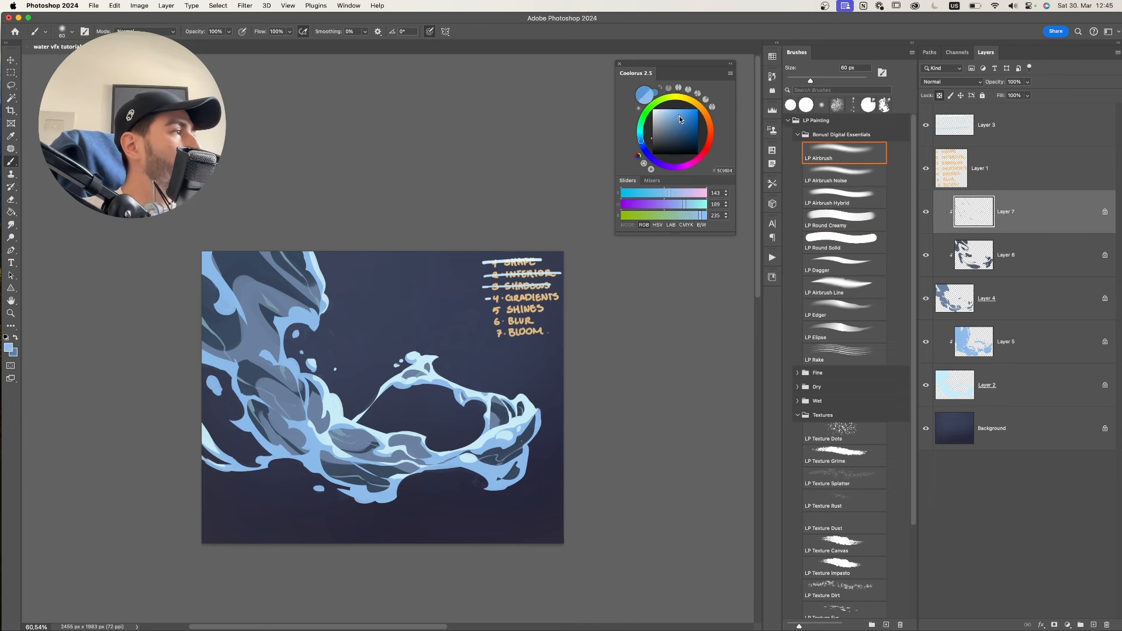
left_click(682, 111)
key("bracketright")
key("bracketright")
key("bracketright")
key("bracketright")
key("bracketright")
key("bracketright")
key("bracketright")
key("bracketright")
key("bracketright")
key("bracketright")
key("bracketright")
key("bracketright")
key("bracketright")
key("bracketright")
key("bracketright")
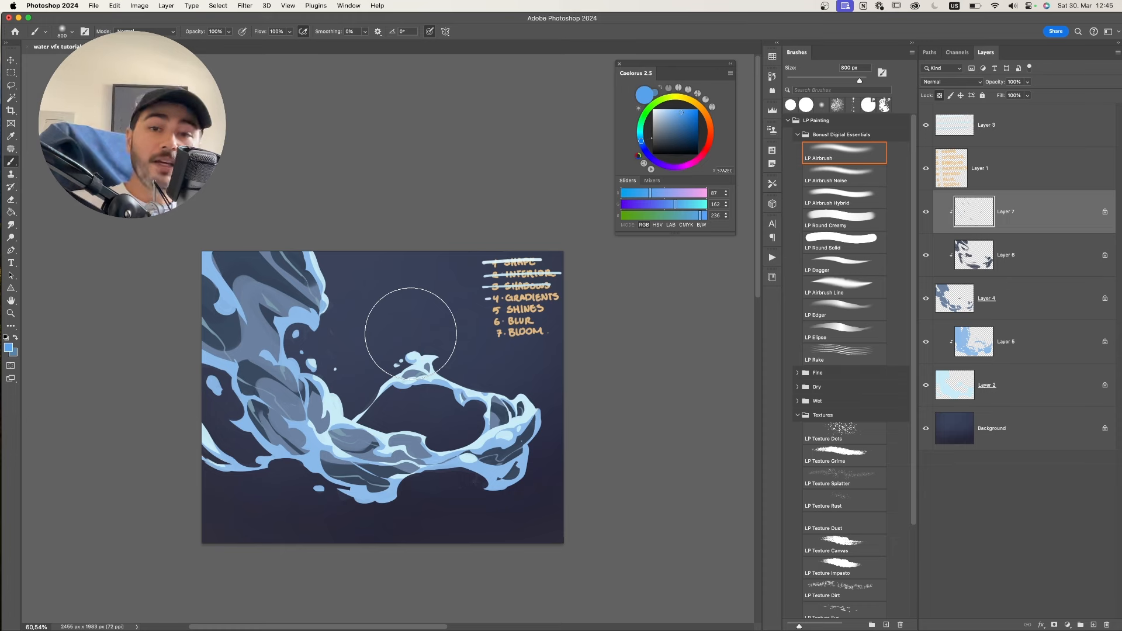
- Recolour the interior shapes on Layer 4 to a more saturated blue of RGB 103, 151, 217 and enlarge the airbrush to 1700 px
left_click_drag(434, 318, 427, 345)
key("v")
mouse_move(261, 361)
left_mouse_down()
mouse_move(276, 352)
mouse_move(280, 384)
mouse_move(292, 354)
left_mouse_up()
key("super+z")
key("b")
left_click(276, 332, "alt")
left_click(669, 119)
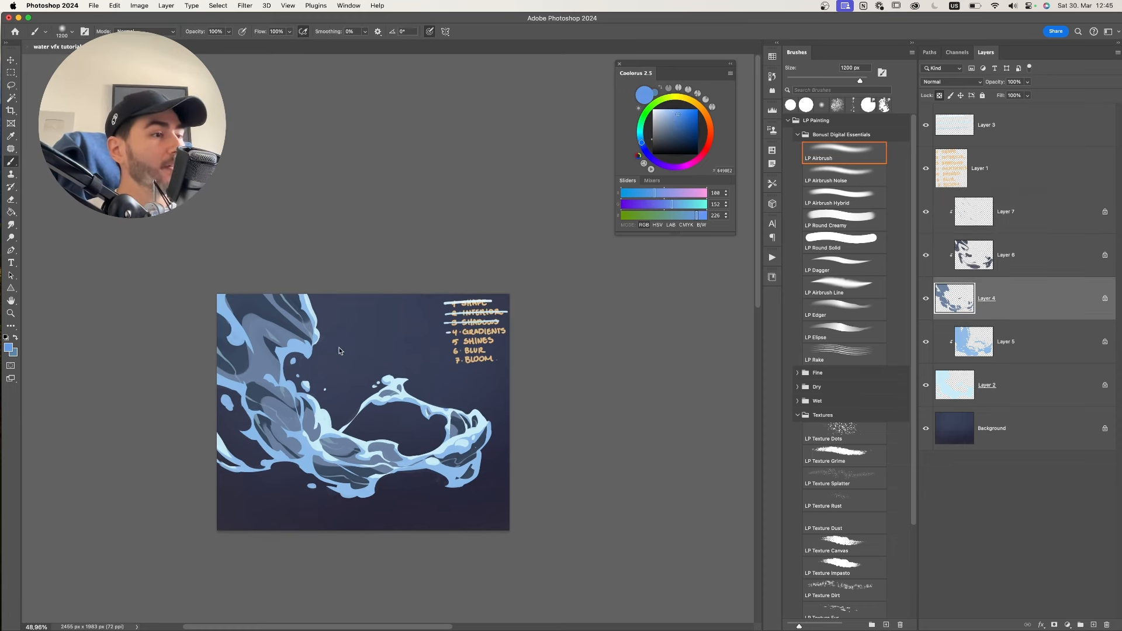
key("bracketright")
key("bracketright")
key("bracketright")
key("bracketright")
key("bracketright")
key("bracketright")
key("bracketright")
key("bracketright")
key("bracketright")
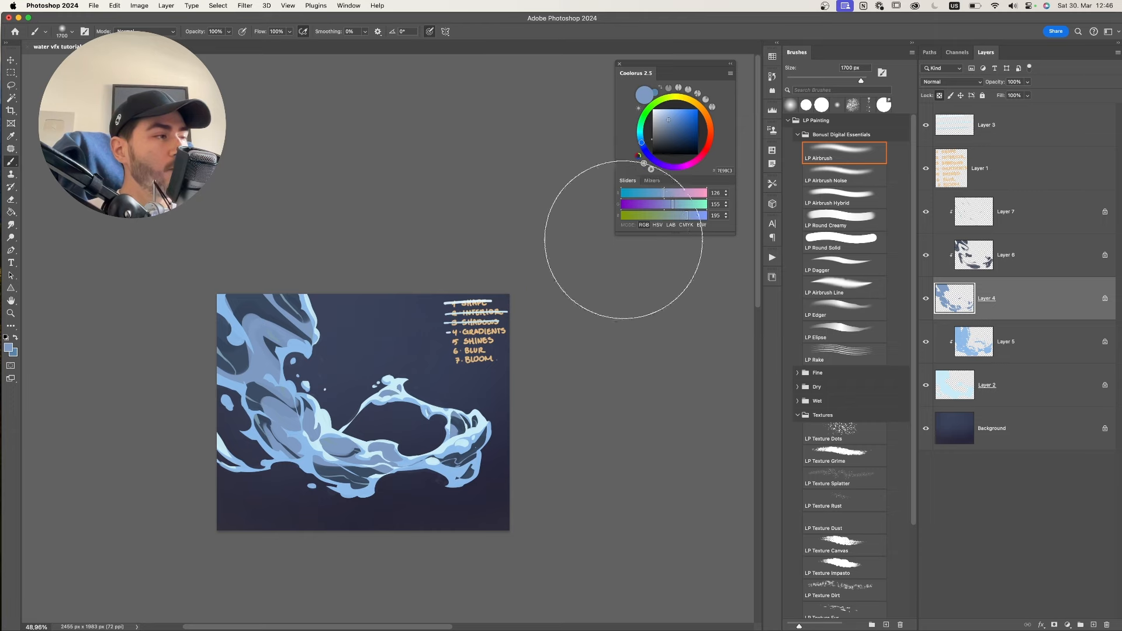
left_click(676, 115)
left_click_drag(536, 304, 530, 300)
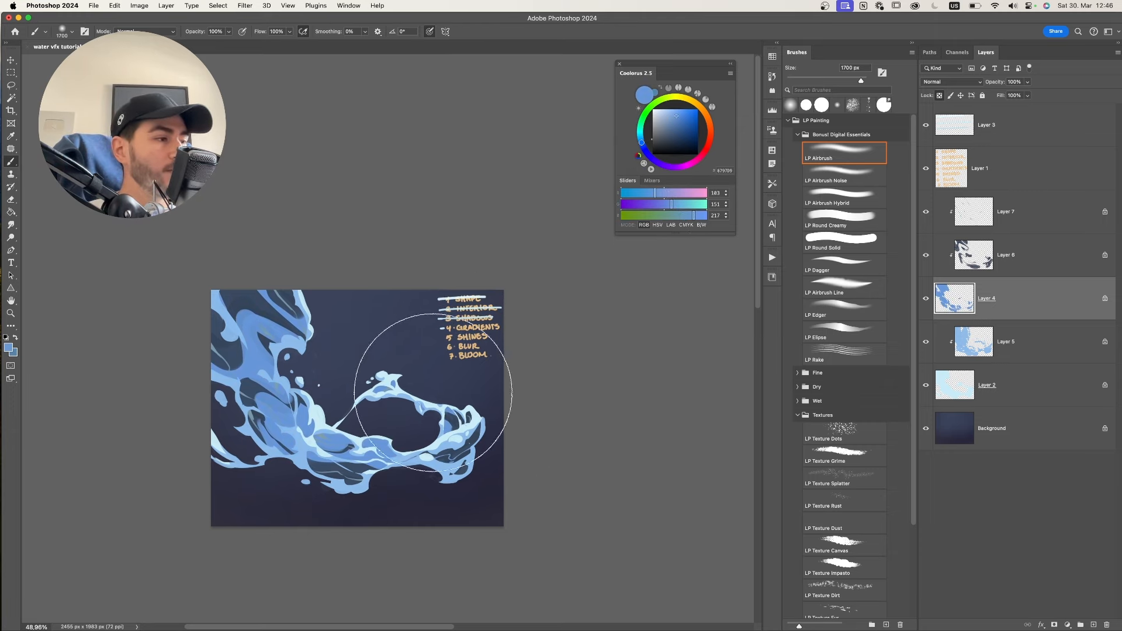
- Recolour the shadow shapes on Layer 6 to a more saturated dark blue, starting from their sampled colour
left_click_drag(440, 390, 443, 362)
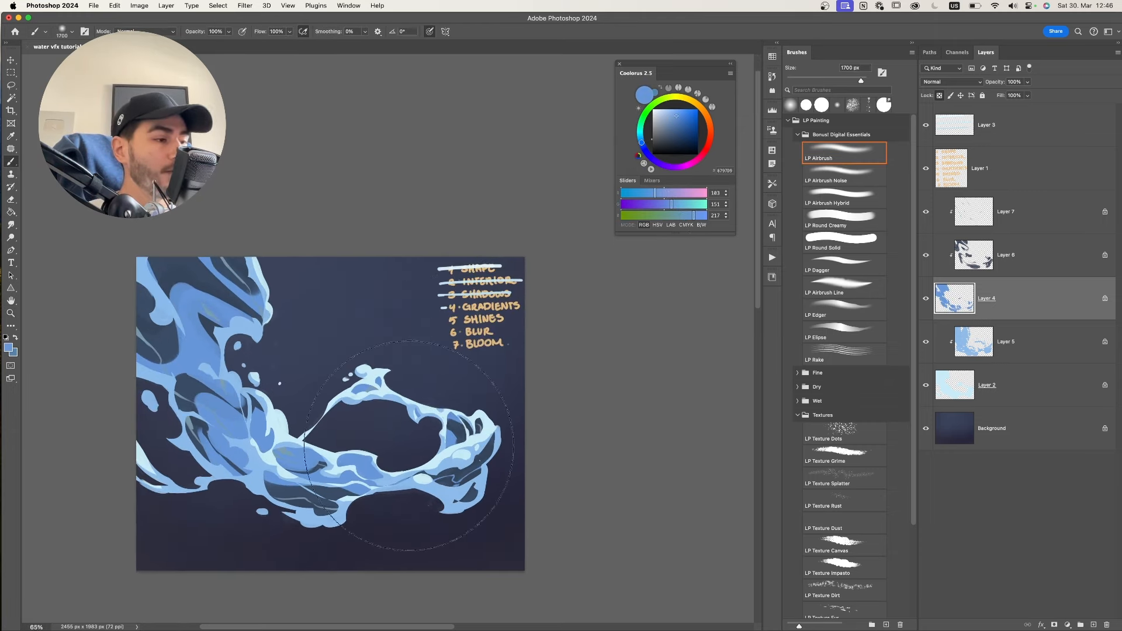
left_click(462, 478, "super")
left_click(462, 478, "alt")
left_click(680, 129)
left_click_drag(246, 374, 455, 456)
left_click_drag(409, 409, 422, 387)
- Recolour the pale outer shapes on Layer 2 to a light blue of RGB 178, 223, 236 and reduce the airbrush to 400 px
left_click(386, 384, "super")
left_click(385, 385, "alt")
left_click(666, 110)
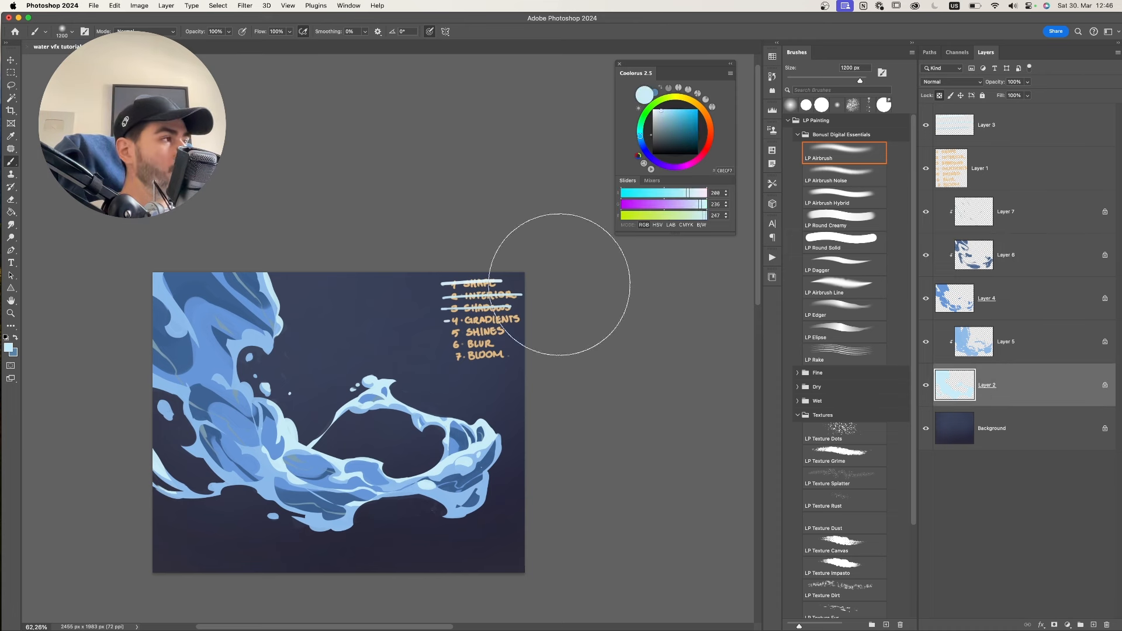
key("alt+BackSpace")
key("bracketleft")
key("bracketleft")
key("bracketleft")
key("bracketleft")
key("bracketleft")
key("bracketleft")
key("bracketleft")
key("bracketleft")
key("bracketleft")
key("bracketleft")
key("bracketleft")
key("bracketleft")
key("bracketleft")
left_click_drag(473, 354, 482, 316)
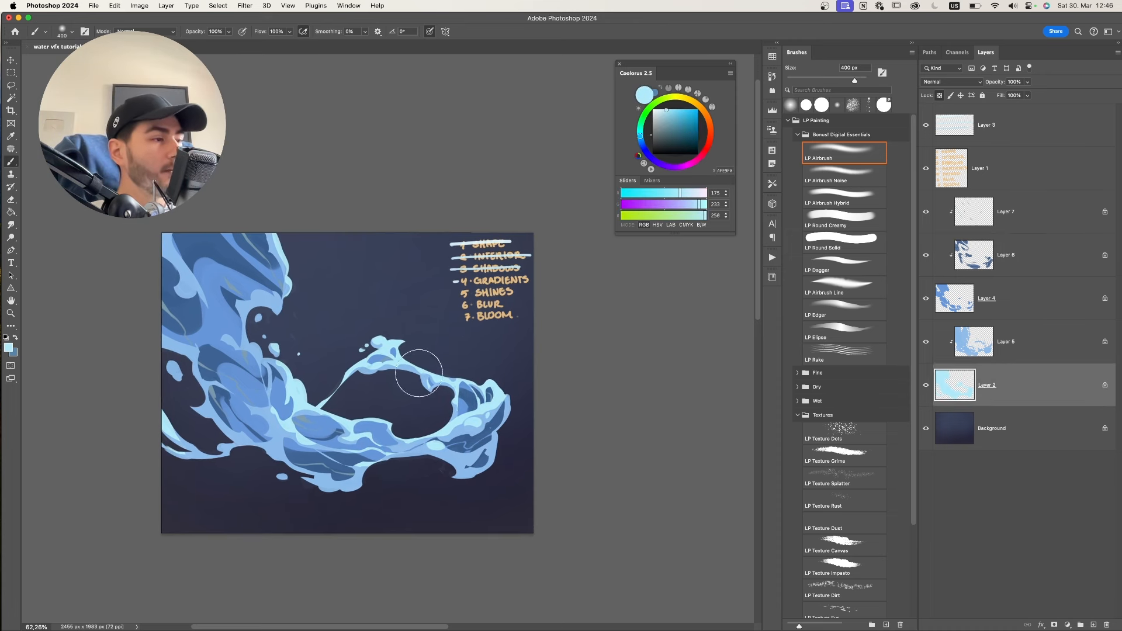
key("v")
left_click(664, 113)
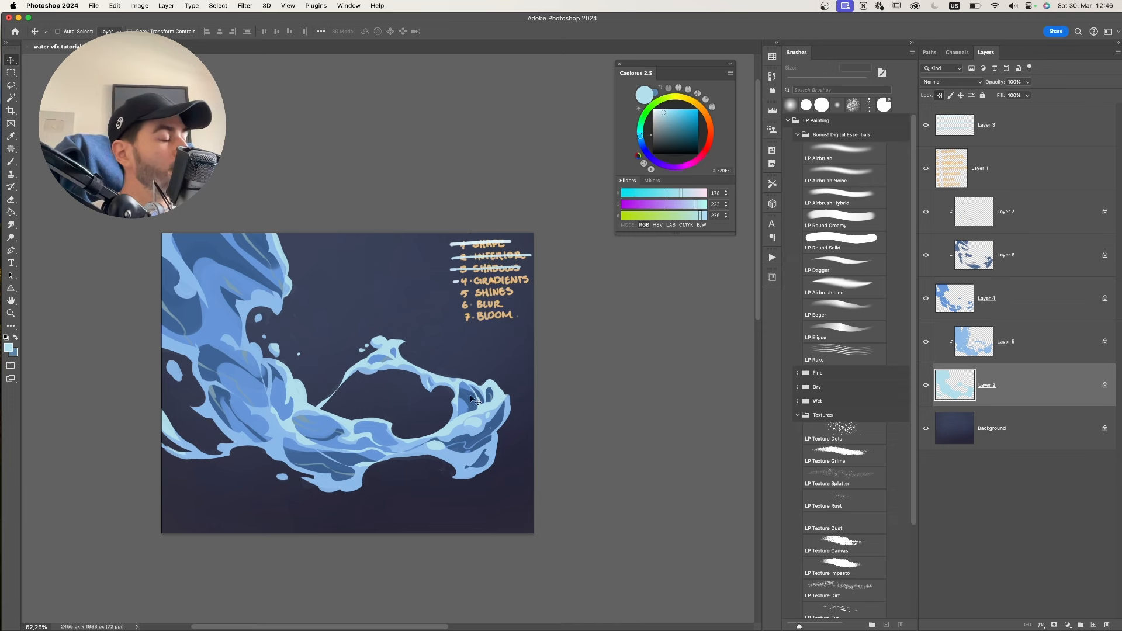
- Select Layer 5 and fill its shapes with a light blue of RGB 163, 221, 245
left_click(988, 353)
key("b")
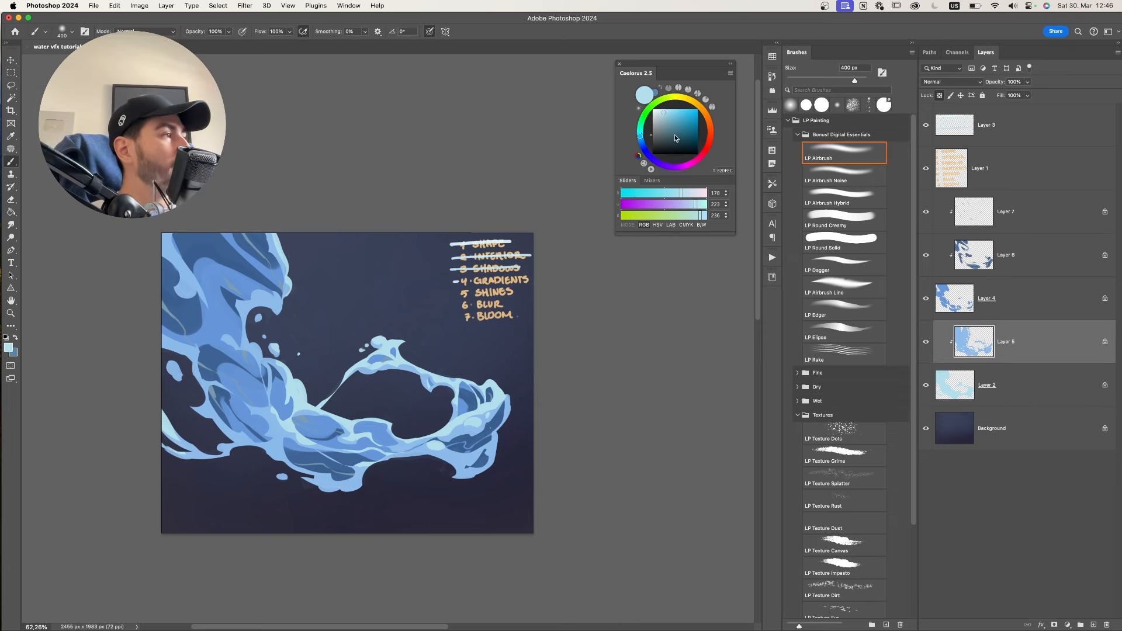
left_click(667, 117)
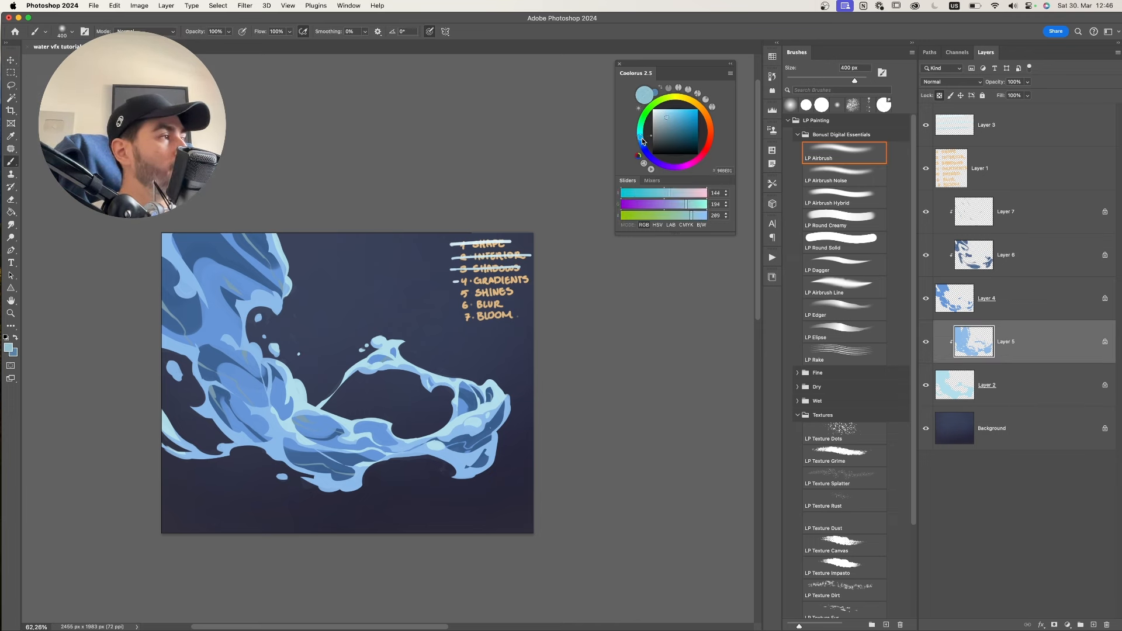
left_click(642, 141)
left_click(668, 111)
key("alt+BackSpace")
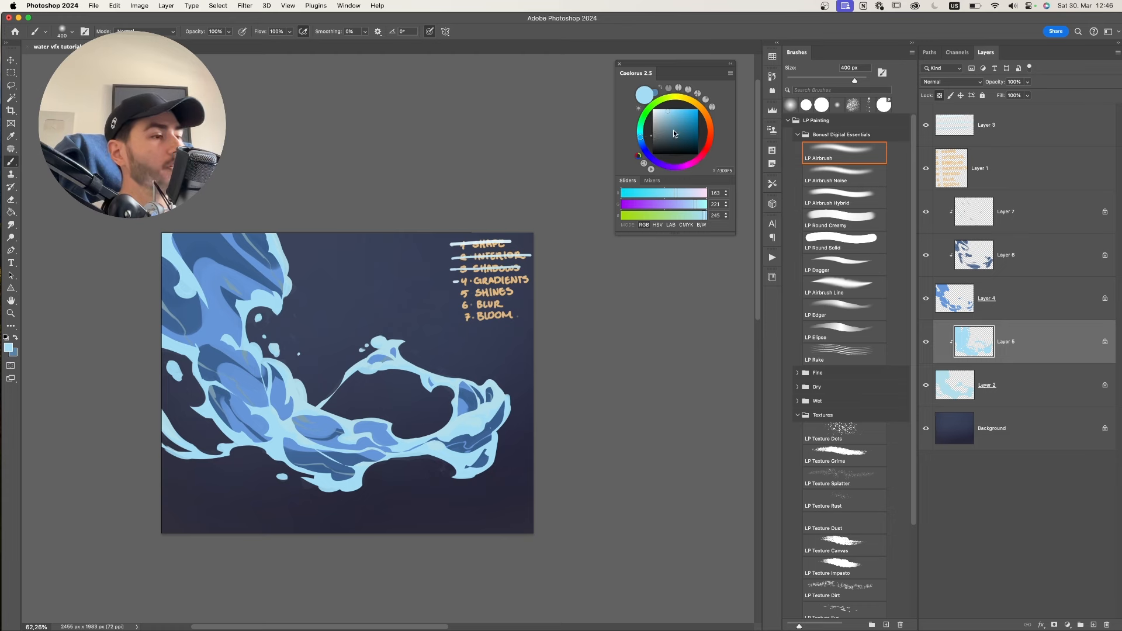
- Refine the hue and brightness of Layer 5's fill to a mid blue of RGB 126, 188, 228
left_click(669, 116)
key("alt+BackSpace")
left_click_drag(640, 138, 641, 142)
key("alt+BackSpace")
left_click(640, 136)
key("alt+BackSpace")
left_click_drag(484, 341, 433, 336)
left_click_drag(500, 307, 543, 298)
left_click(672, 116)
key("alt+BackSpace")
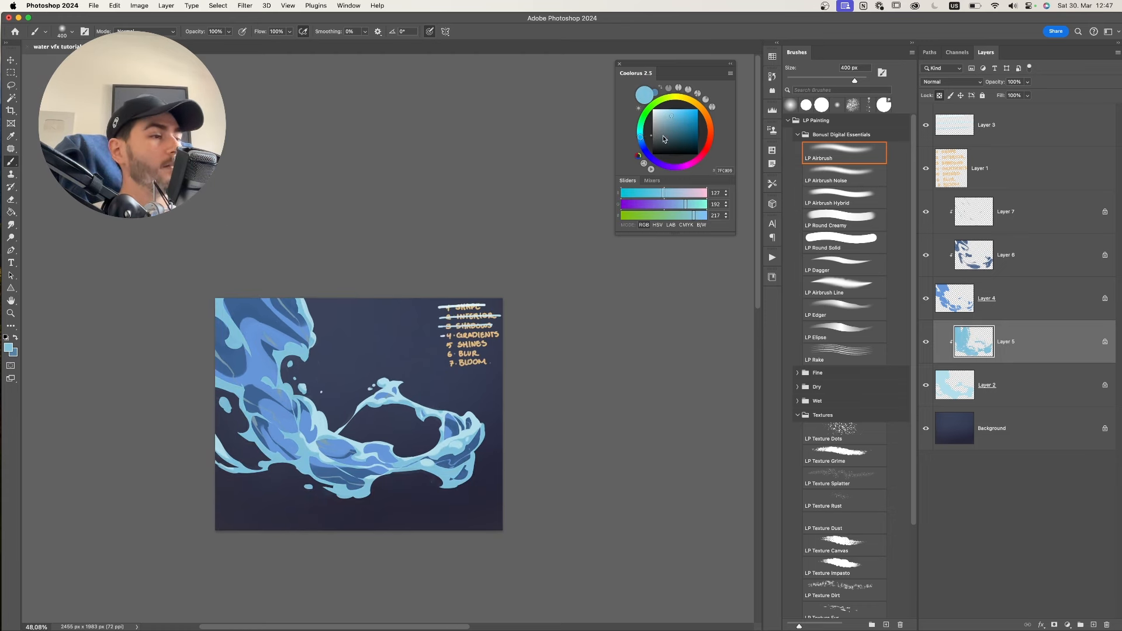
left_click_drag(642, 139, 642, 141)
key("alt+BackSpace")
left_click_drag(482, 380, 506, 349)
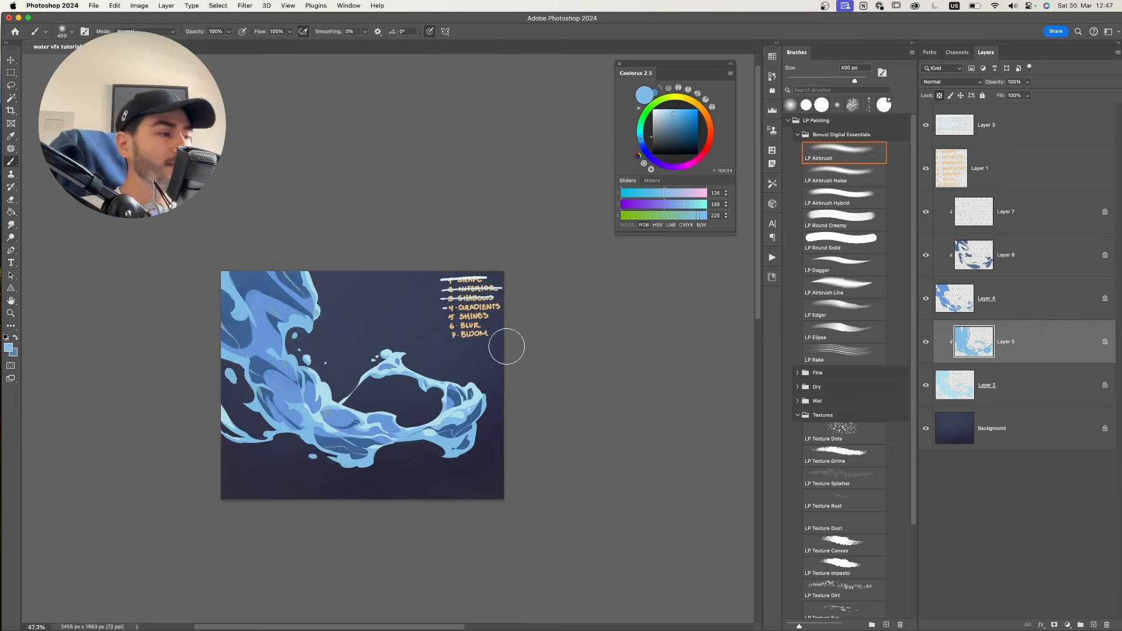
- Select Layer 2 and set the foreground colour to a pale blue of RGB 175, 228, 235
left_click_drag(439, 388, 455, 378)
key("super+z")
key("b")
left_click(435, 382, "alt")
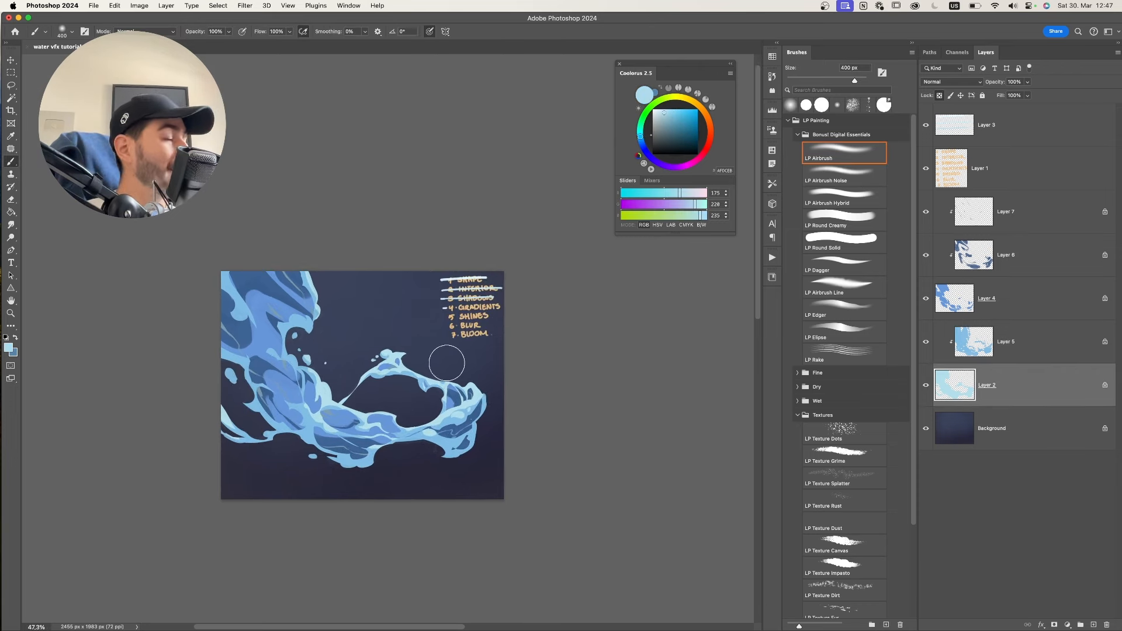
- Select Layer 7 and recolour its thin detail lines to a brighter blue of RGB 128, 172, 236
left_click_drag(354, 430, 383, 424)
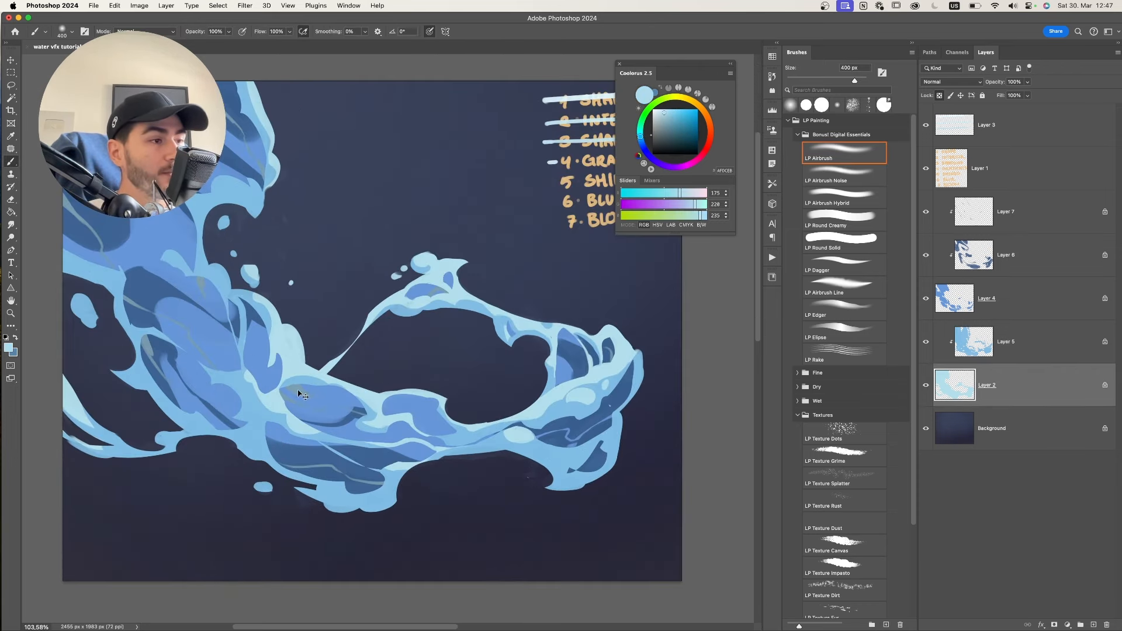
left_click_drag(296, 394, 327, 403)
key("super+z")
key("super+z")
left_click(260, 323, "alt")
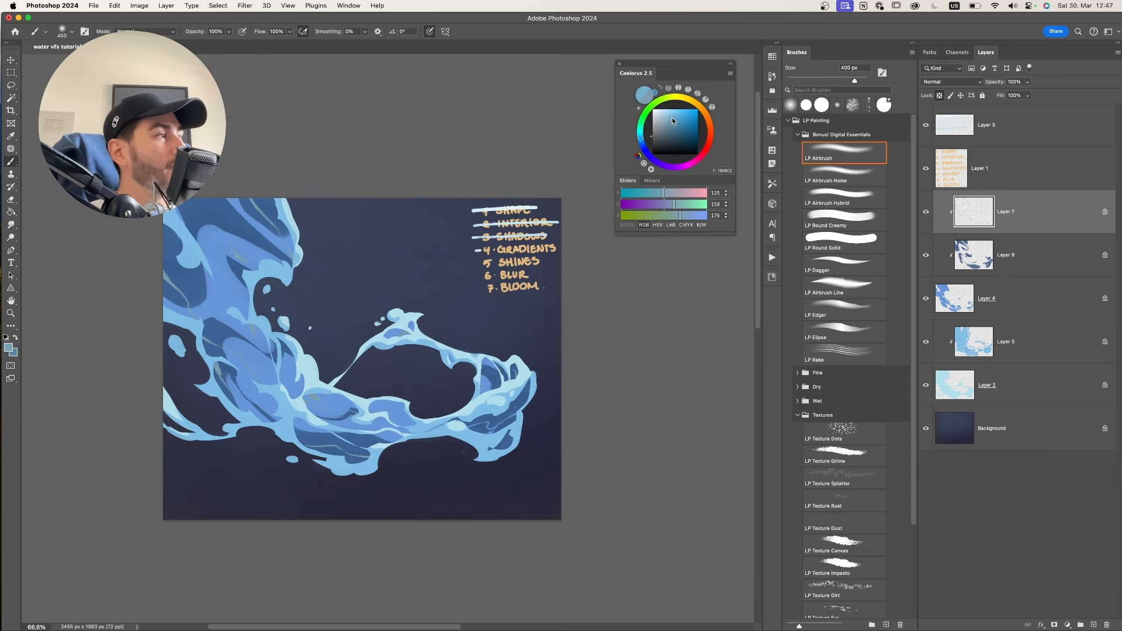
left_click(642, 142)
key("alt+BackSpace")
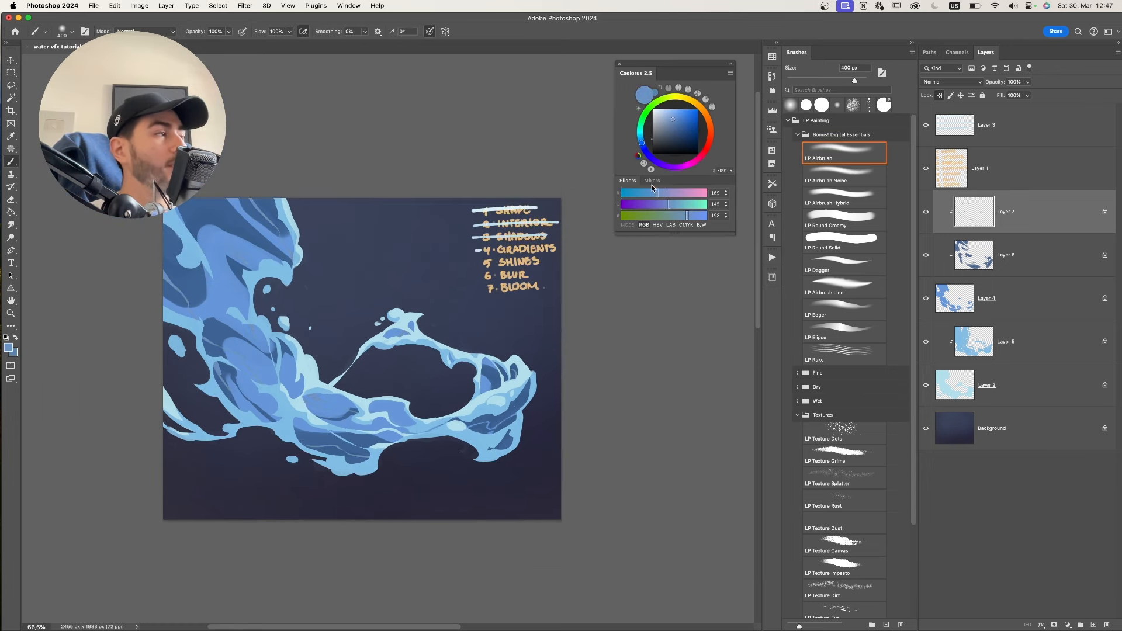
left_click_drag(676, 119, 674, 113)
key("alt+BackSpace")
left_click_drag(540, 376, 506, 386)
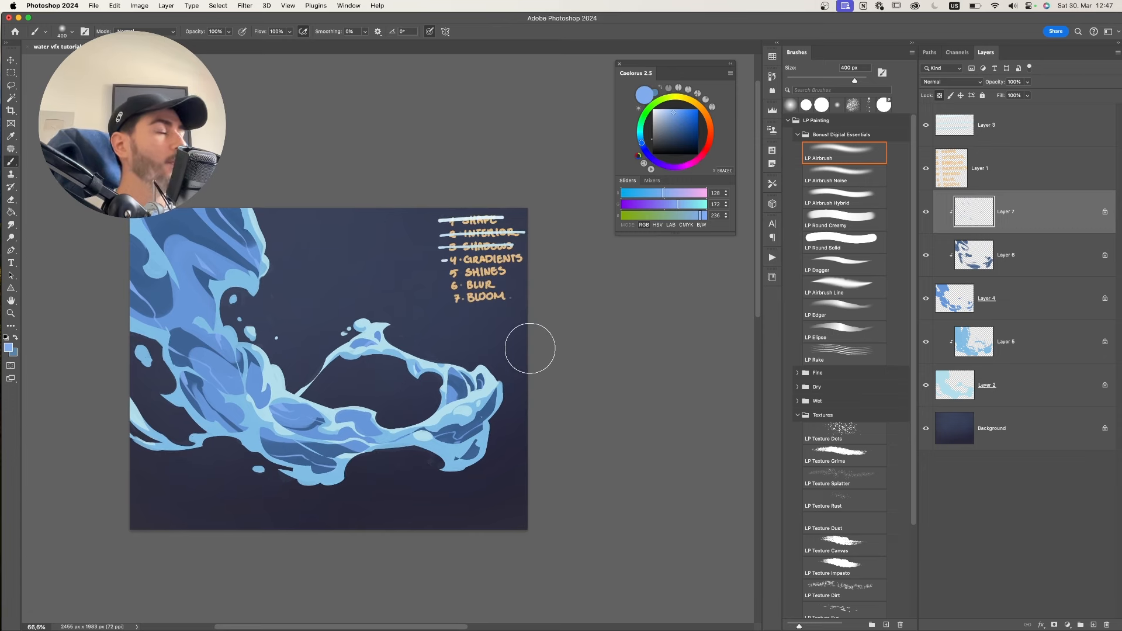
- Choose the LP Airbrush brush at 600 px and select Layer 2 with its pale blue of RGB 178, 223, 236
left_click(1002, 252)
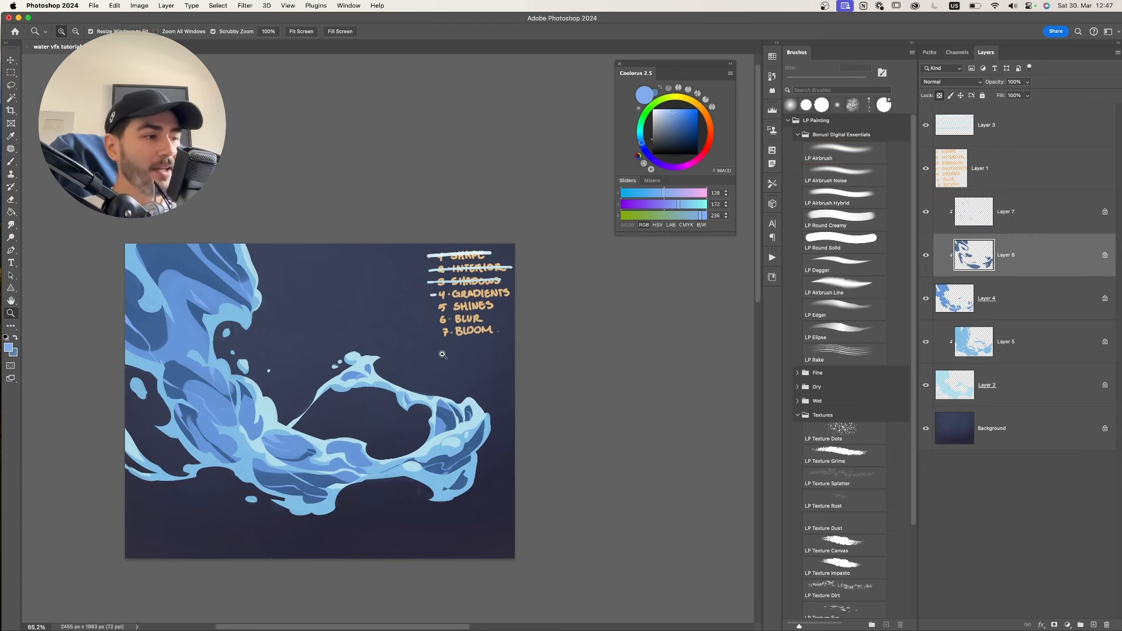
left_click(835, 151)
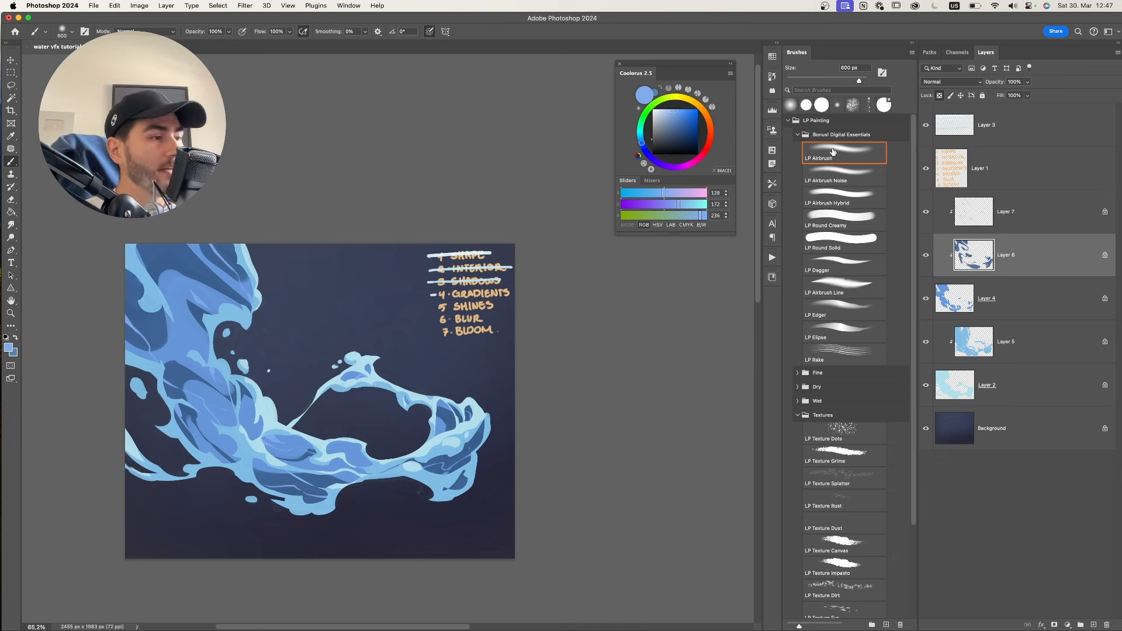
left_click(274, 421, "alt")
key("v")
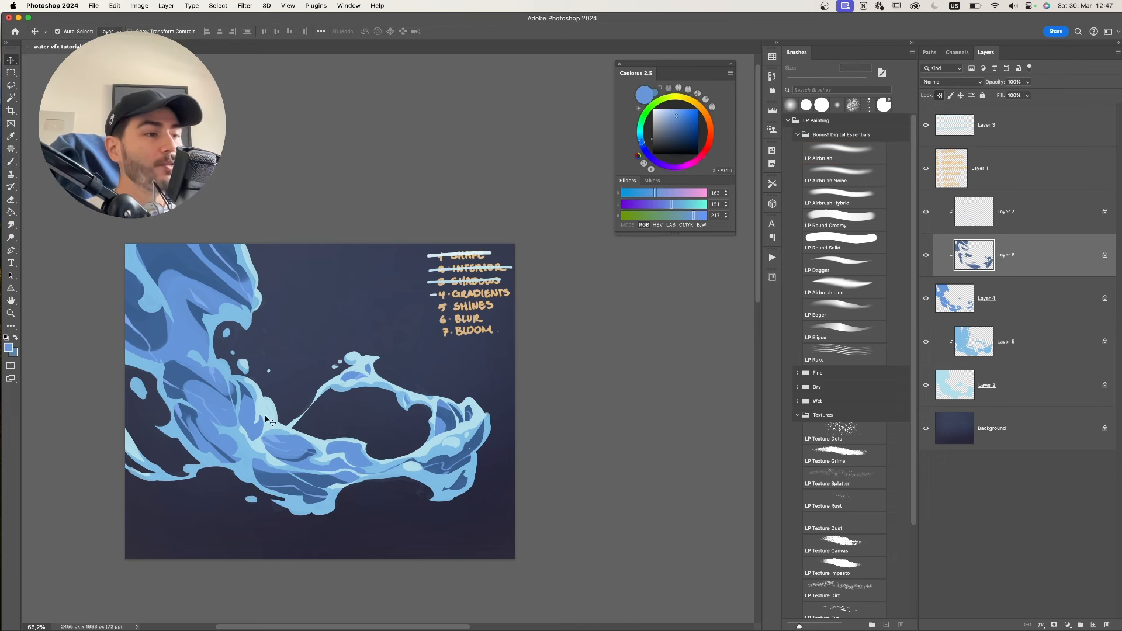
left_click(249, 417)
left_click(235, 377)
key("b")
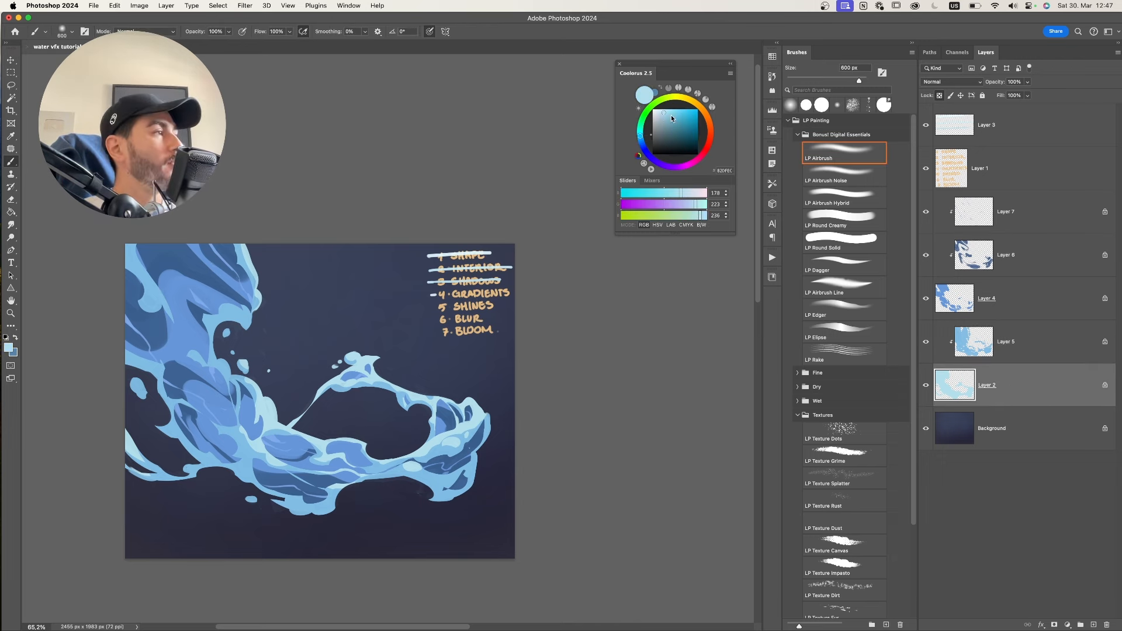
- Airbrush a near-white gradient of RGB 244, 253, 255 over the splash peak on Layer 2 with a large brush
left_click_drag(665, 113, 654, 109)
key("bracketright")
key("bracketright")
key("bracketright")
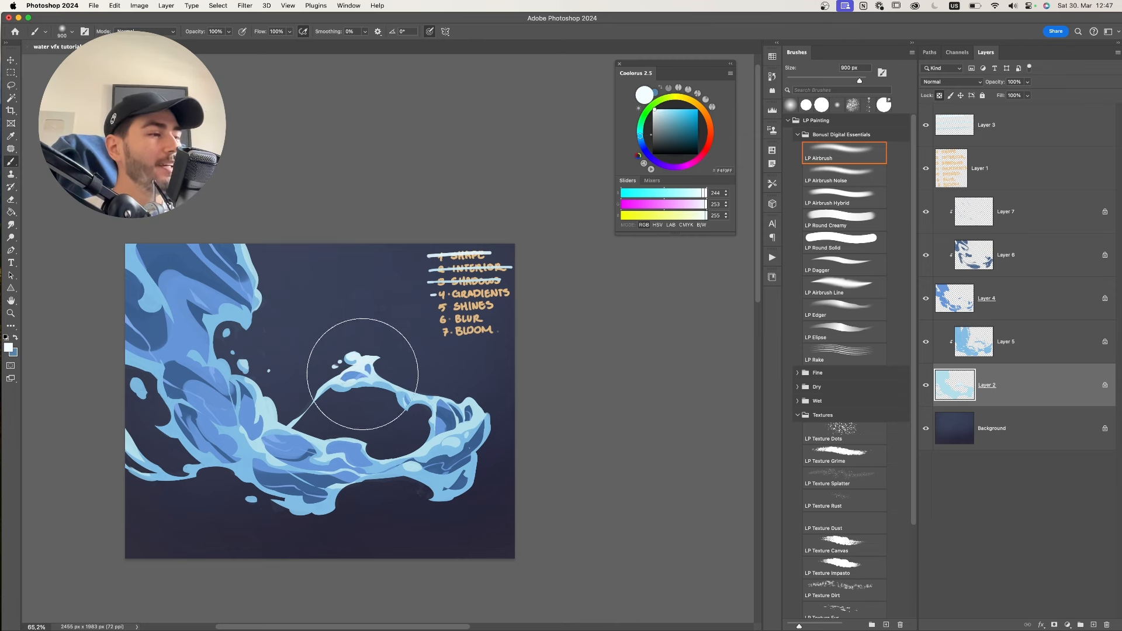
key("bracketright")
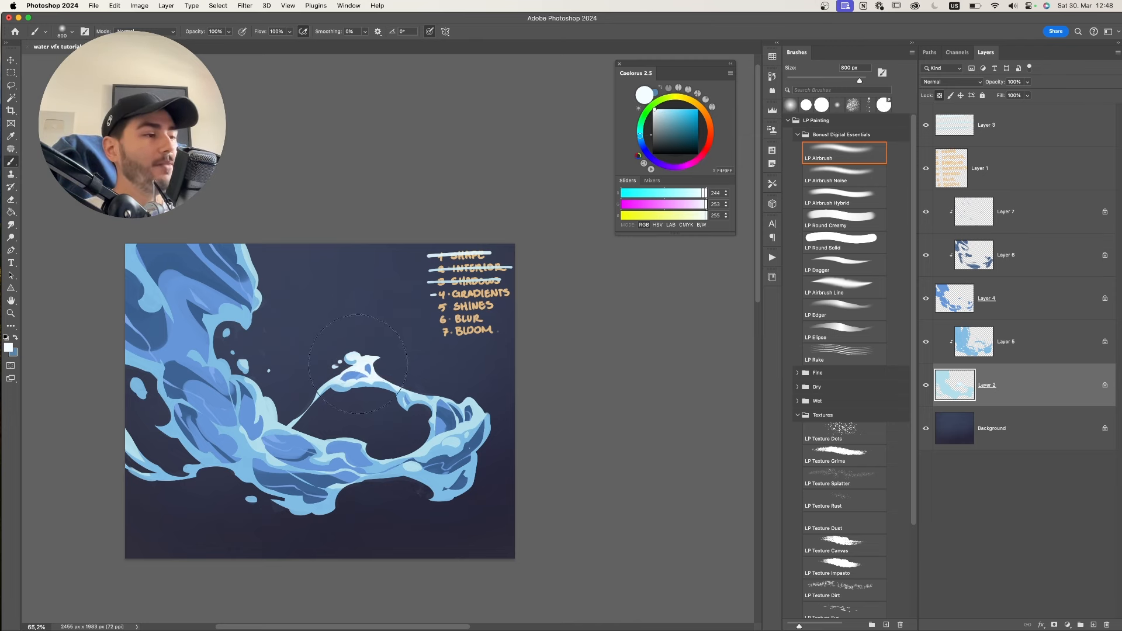
- Reduce the airbrush to 300 px and lighten the crest at the right end of the water loop with near-white
key("bracketleft")
key("bracketleft")
key("bracketleft")
key("bracketleft")
key("bracketleft")
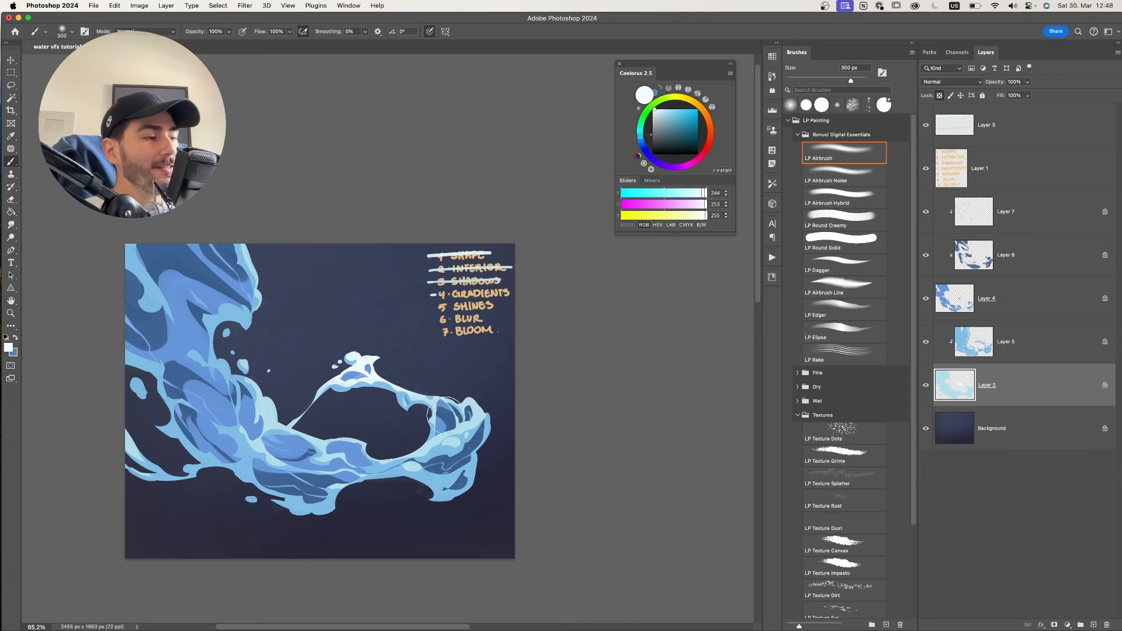
- Enlarge the airbrush to 800 px and shade the upper-left wave on Layer 2 with a muted blue of RGB 93, 142, 157
left_click(643, 140)
left_click(248, 252, "alt")
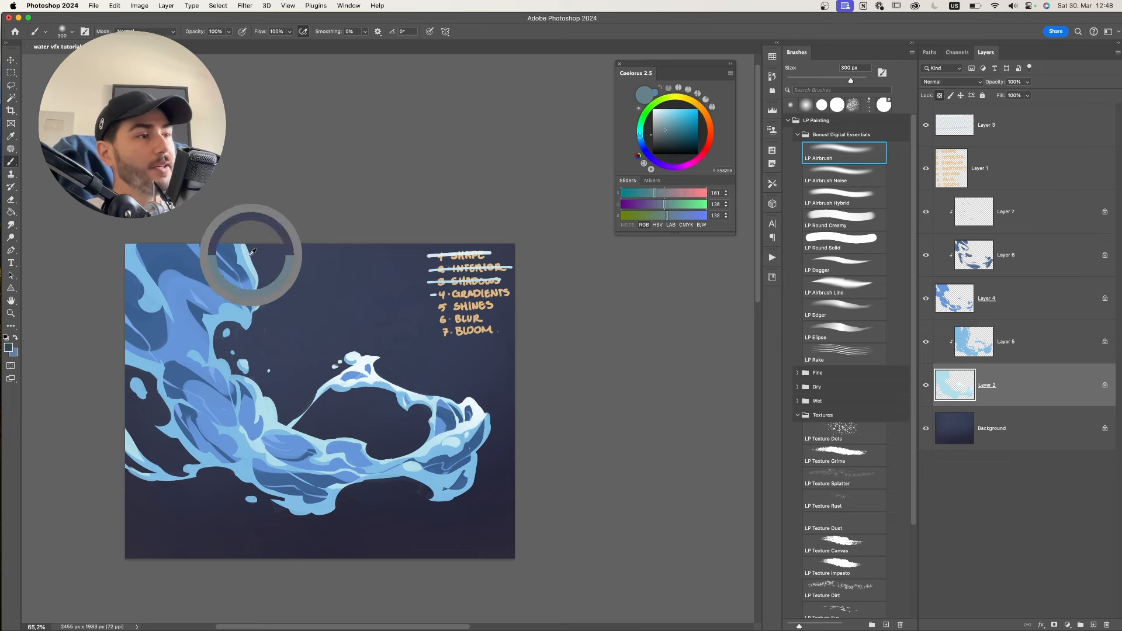
key("bracketright")
key("bracketright")
key("bracketright")
key("bracketright")
key("bracketright")
key("bracketright")
key("bracketright")
left_click_drag(173, 413, 228, 433)
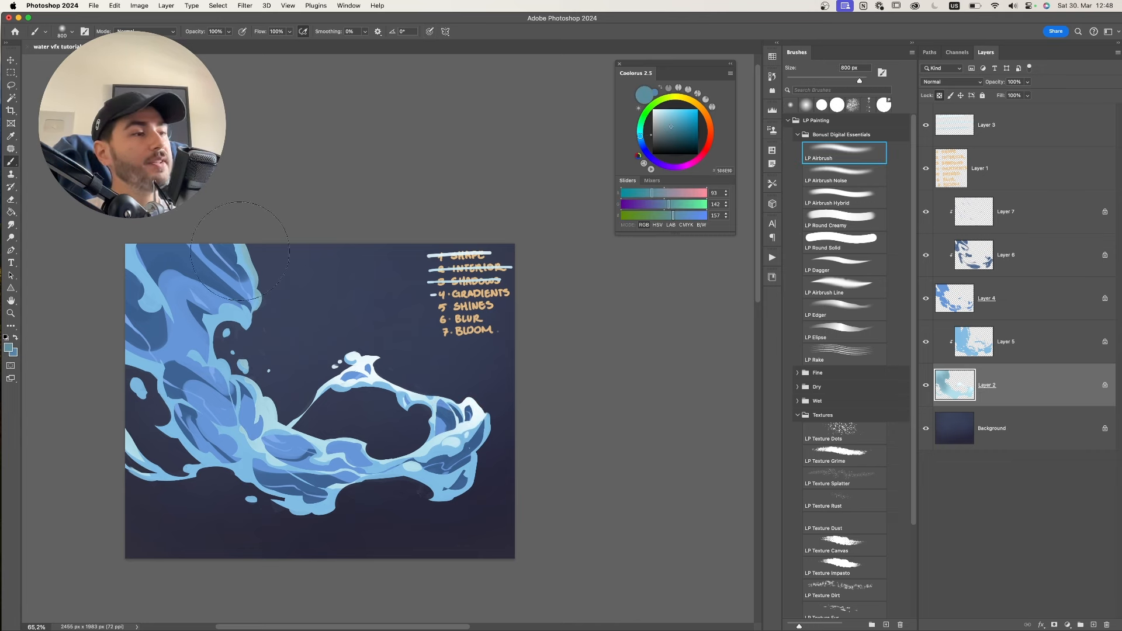
- Select Layer 5 and airbrush a deeper blue gradient over its shapes in the upper-left part of the wave
key("alt+bracketright")
left_click(230, 450, "alt")
left_click(678, 127)
left_click(641, 144)
mouse_move(185, 284)
left_mouse_down()
mouse_move(161, 320)
mouse_move(179, 257)
mouse_move(193, 370)
mouse_move(214, 257)
mouse_move(244, 355)
left_mouse_up()
key("bracketright")
- Select Layer 4 and deepen the blue of its upper-left wave shapes with the large airbrush
left_click(176, 352, "super")
left_click(680, 130)
left_click(641, 143)
key("super+z")
key("bracketright")
- Select Layer 6 and airbrush a dark indigo gradient over its shadow shapes at the top of the wave
left_click(645, 151)
left_click(205, 266, "super")
left_click(214, 257, "alt")
left_click(678, 134)
left_click(644, 148)
left_click_drag(321, 272, 280, 272)
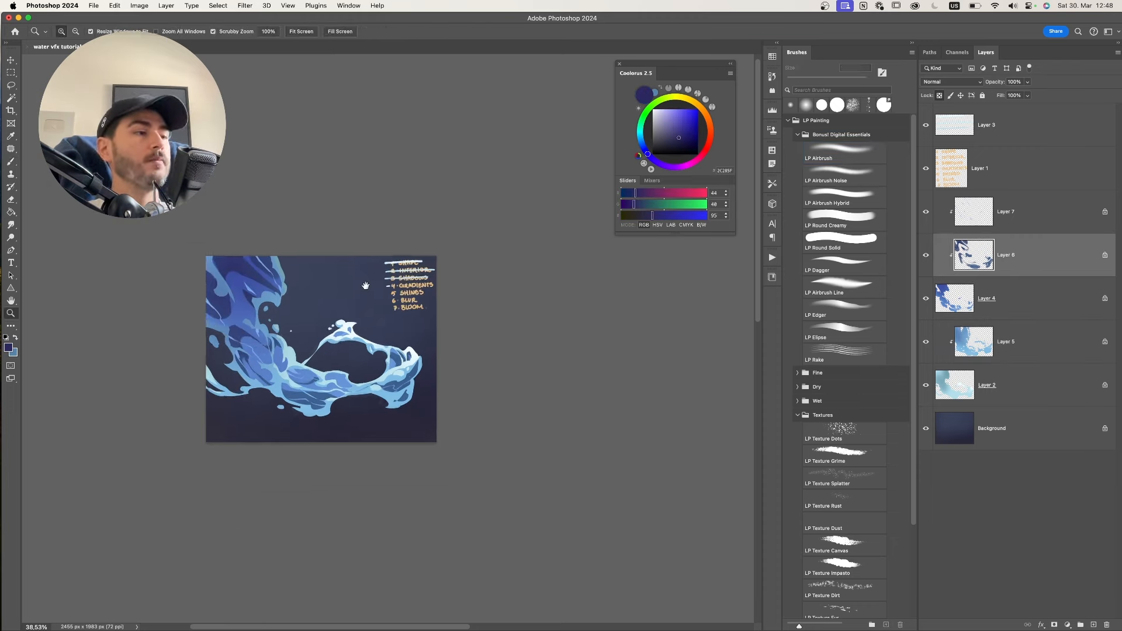
left_click_drag(366, 286, 395, 327)
- Select Layer 5 and blend a sampled mid-blue into its shapes at the wave's bend with a 1000 px airbrush
left_click(277, 391, "super")
left_click_drag(273, 395, 314, 412)
left_click(294, 370, "super")
left_click(296, 369, "alt")
left_click(309, 401, "super")
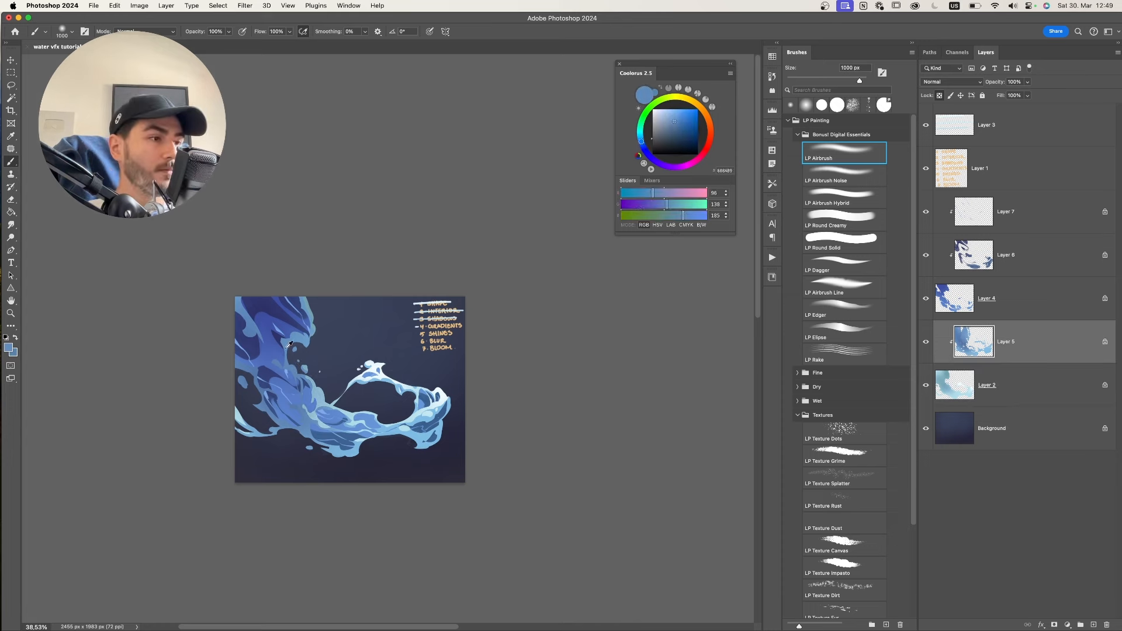
left_click(316, 430, "alt")
- Reduce the airbrush to 700 px and sample the light cyan of RGB 157, 237, 255 from the splash peak
key("bracketleft")
key("bracketleft")
key("bracketleft")
key("bracketleft")
key("bracketleft")
key("bracketleft")
key("bracketleft")
left_click(378, 362, "alt")
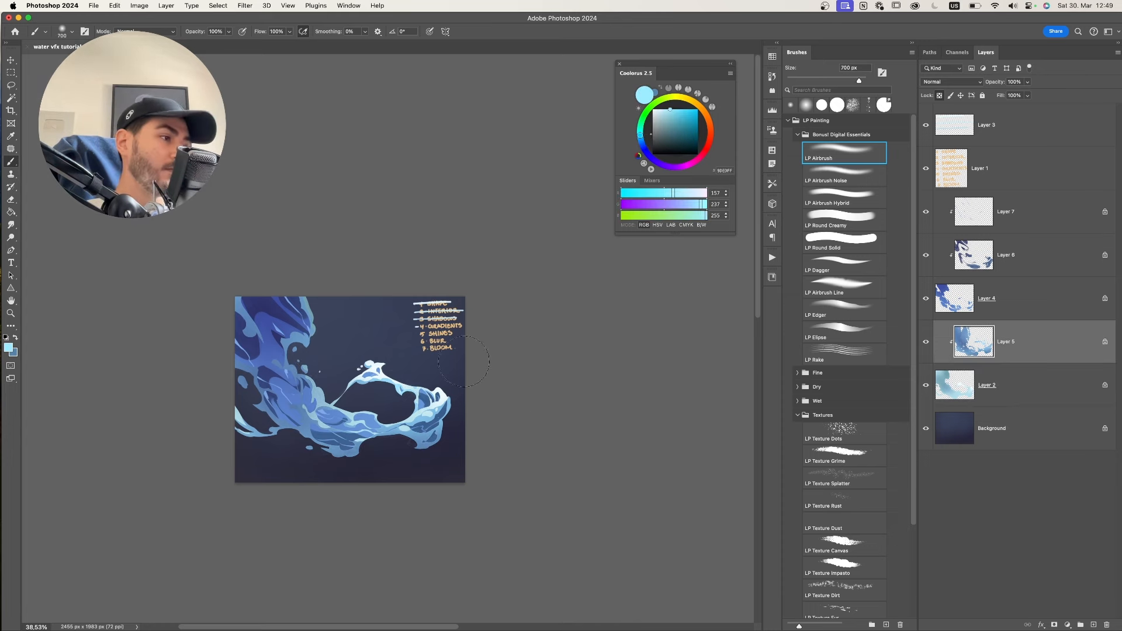
- Try to darken the underside of the loop's right end on Layer 5 with a deep blue 600 px airbrush
scroll(374, 361, "up", 2)
left_click_drag(426, 496, 440, 503)
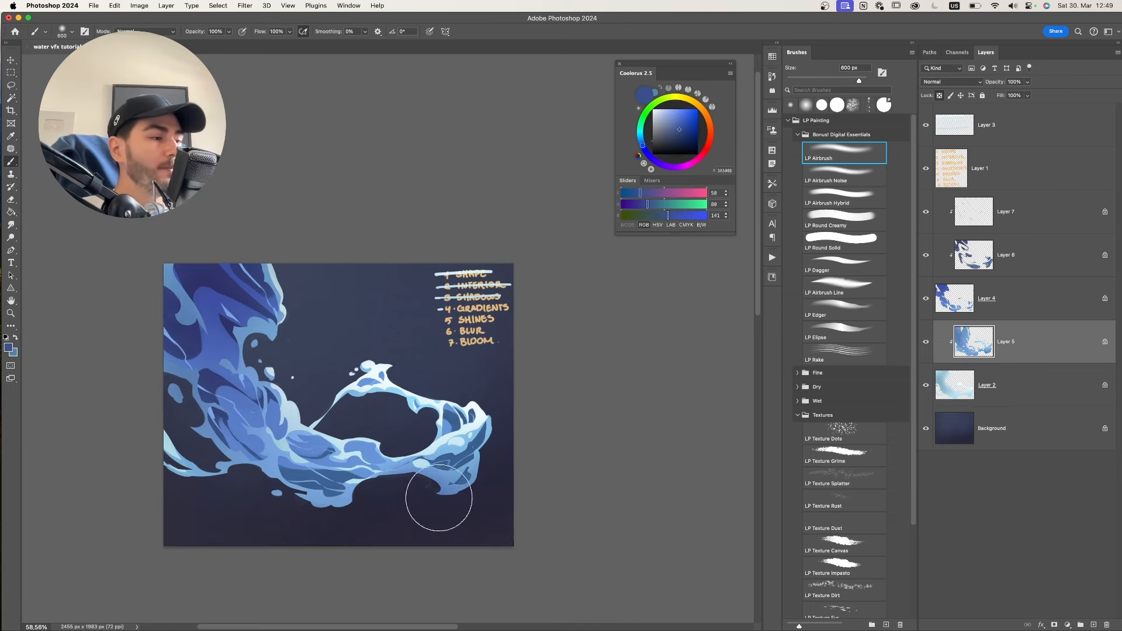
key("super+z")
mouse_move(377, 377)
left_mouse_down()
mouse_move(376, 335)
mouse_move(409, 304)
left_mouse_up()
scroll(375, 335, "down", 1)
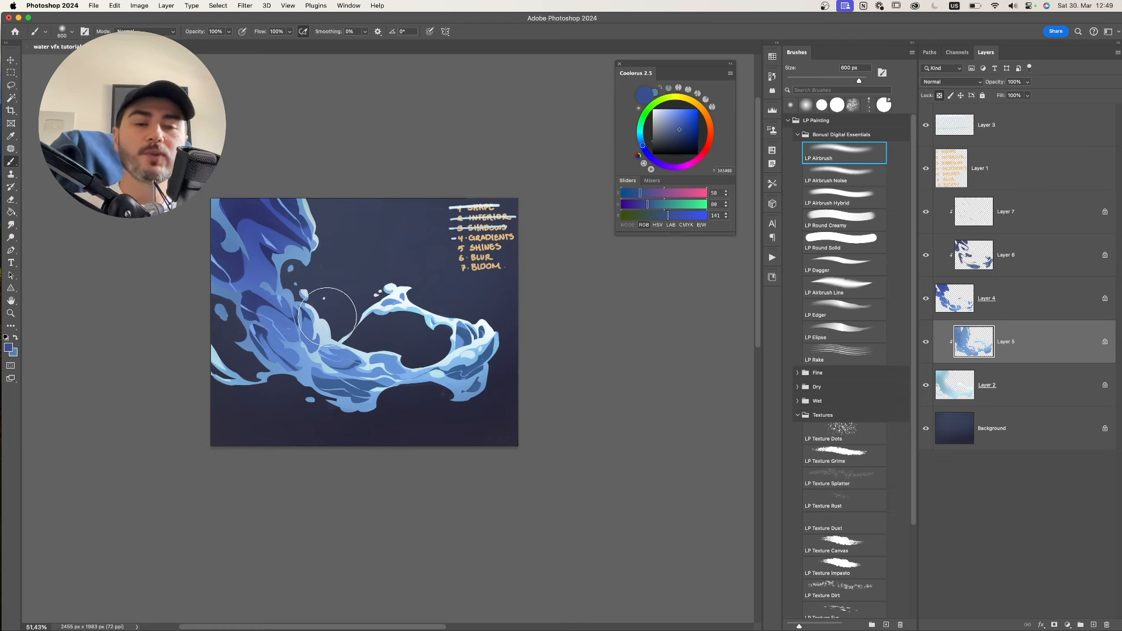
left_click_drag(327, 317, 297, 331)
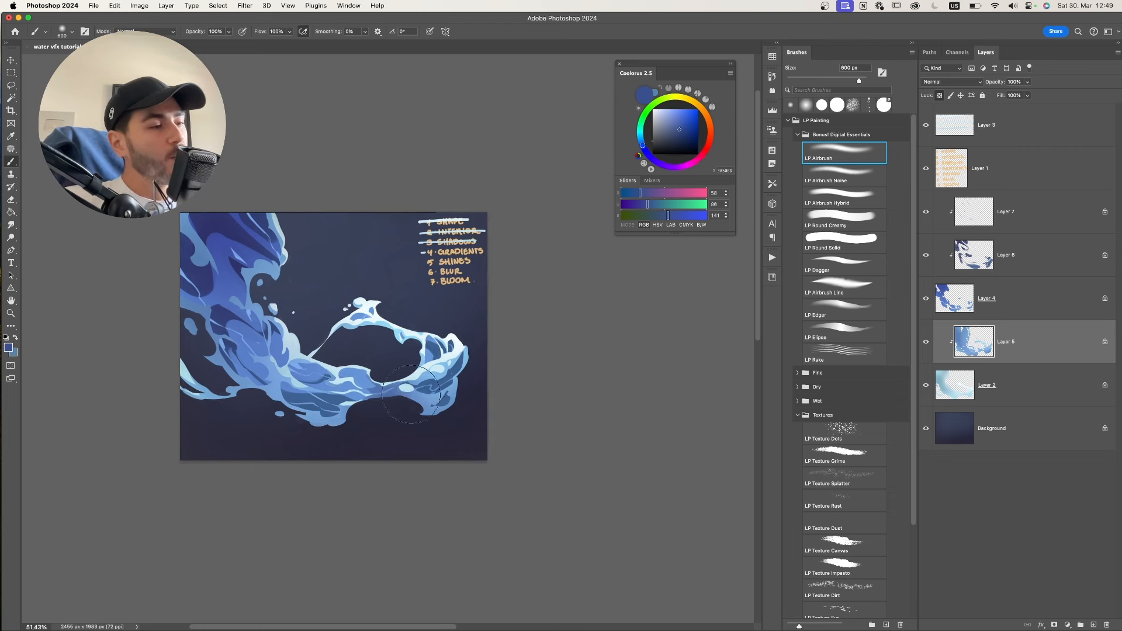
- Reduce the airbrush to 500 px and shade Layer 5's shapes along the water band and loop with deep blue
key("bracketleft")
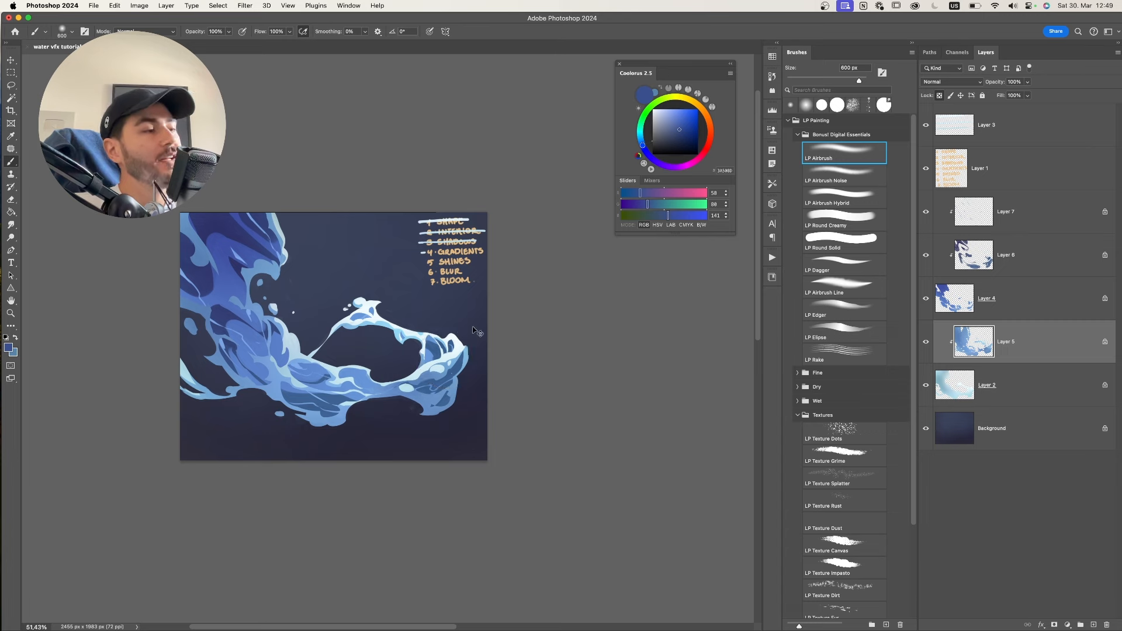
mouse_move(377, 363)
left_mouse_down()
mouse_move(417, 370)
mouse_move(353, 381)
left_mouse_up()
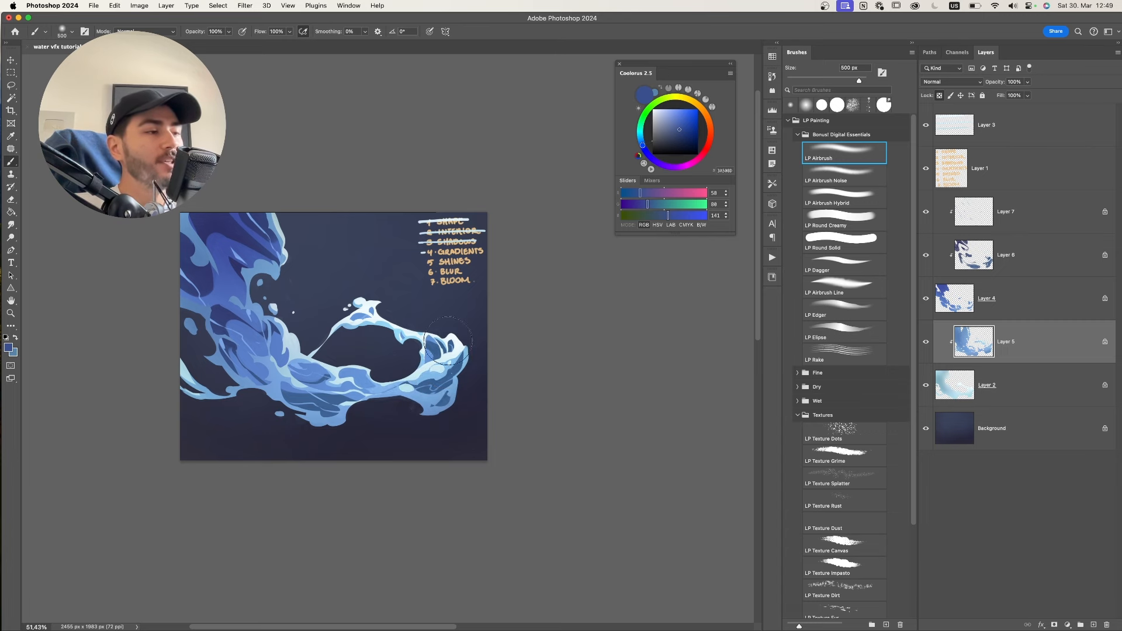
mouse_move(418, 333)
left_mouse_down()
mouse_move(369, 327)
mouse_move(360, 340)
left_mouse_up()
key("z")
left_click_drag(360, 339, 412, 336)
left_click_drag(351, 316, 387, 357)
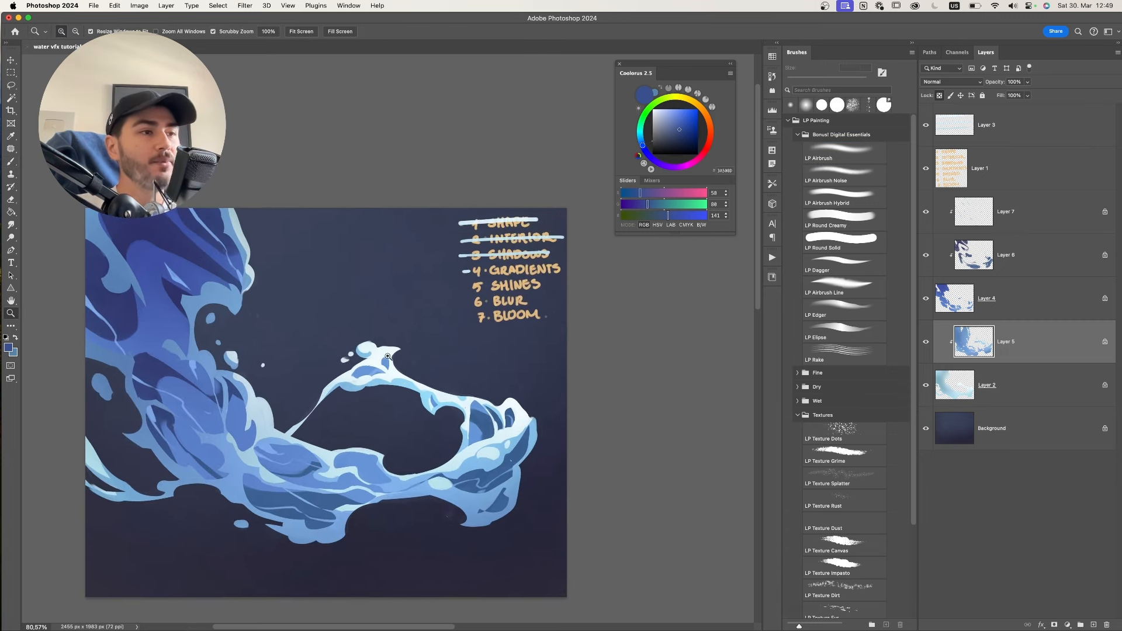
mouse_move(166, 297)
left_mouse_down()
mouse_move(245, 336)
mouse_move(269, 318)
left_mouse_up()
left_click_drag(446, 340, 353, 331)
key("b")
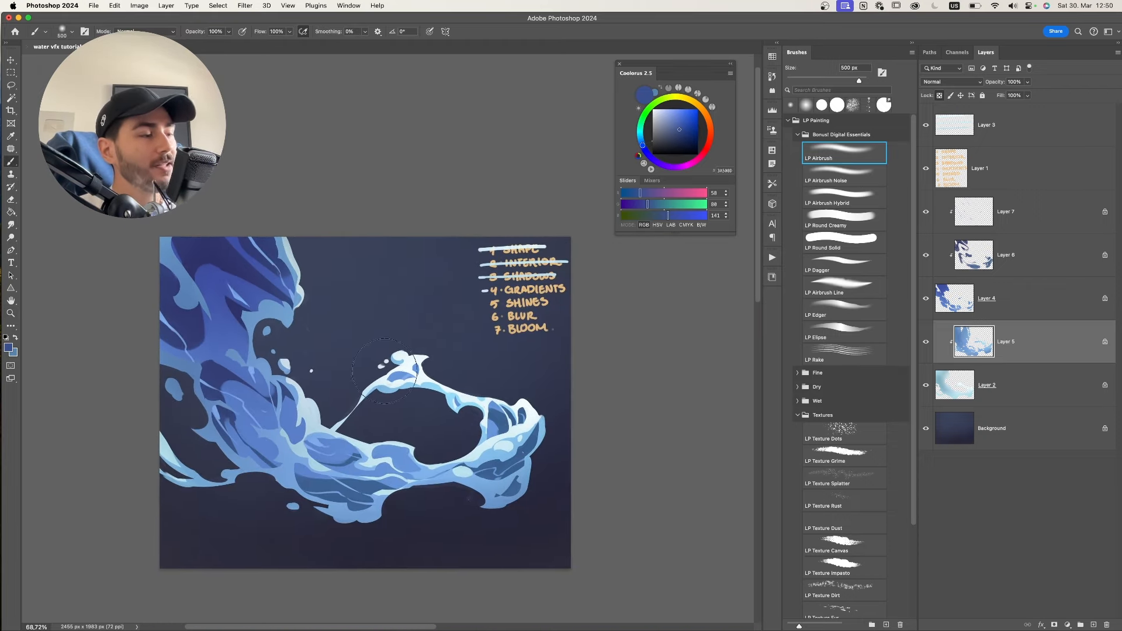
- Select Layer 6 and choose a violet-blue of RGB 64, 57, 174 for the airbrush at 600 px
key("bracketright")
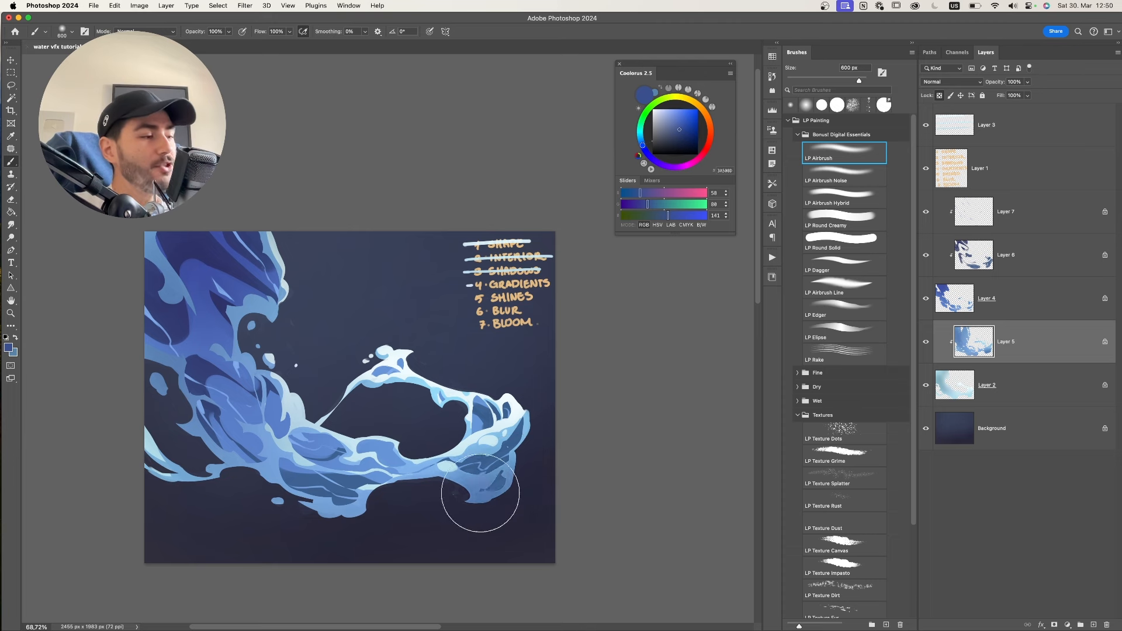
left_click(498, 453, "super")
left_click(497, 456, "alt")
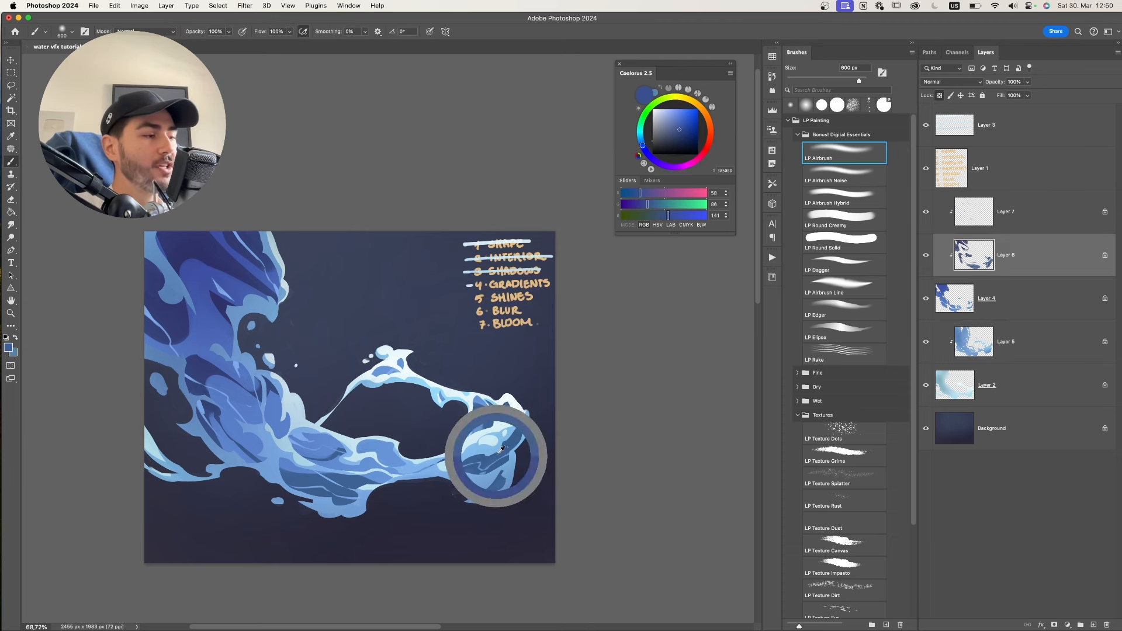
left_click(683, 124)
left_click_drag(641, 143, 616, 175)
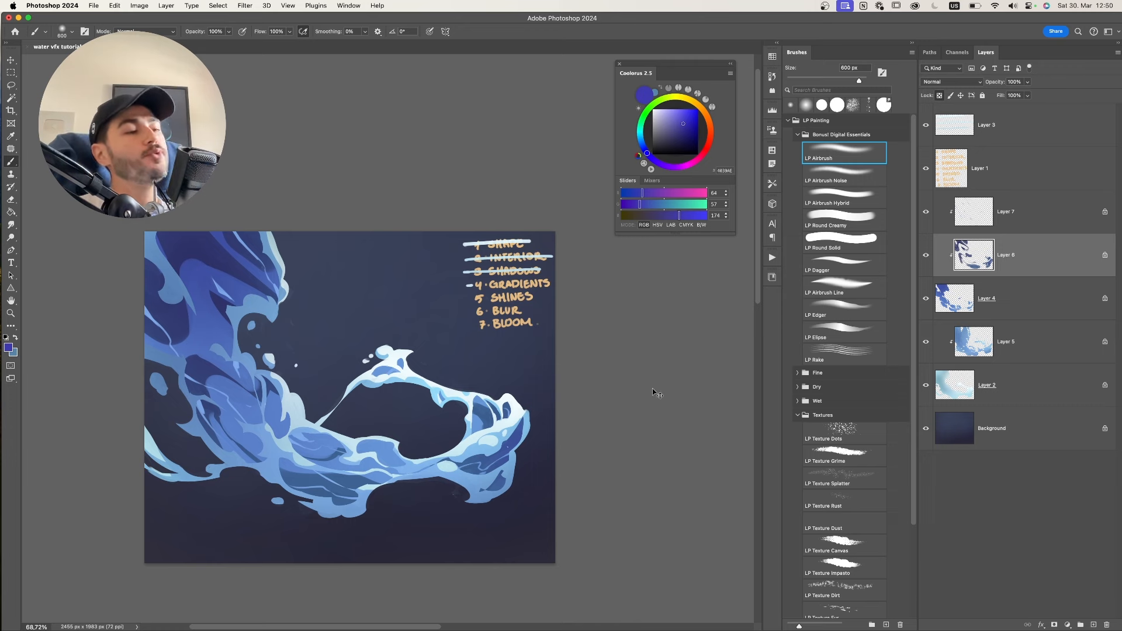
key("v")
left_click_drag(320, 441, 327, 432)
key("super+z")
left_click(298, 437)
key("super+z")
- Select Layer 5 and airbrush a sampled light blue up the right edge of the wave with a 900 px brush
left_click(318, 436, "super")
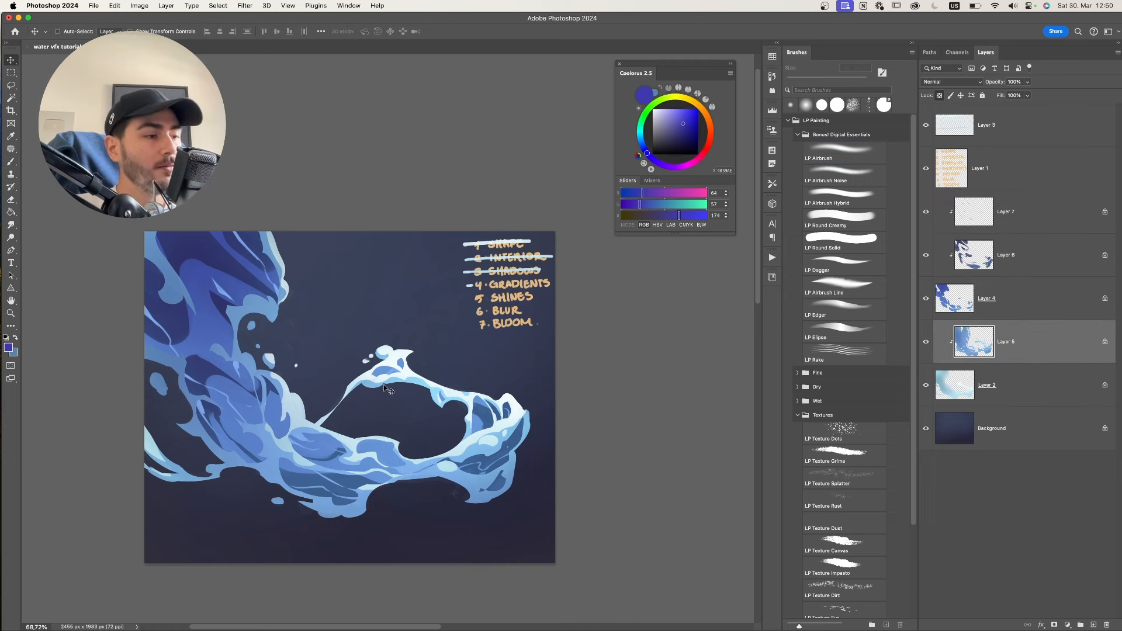
key("b")
left_click(369, 445, "alt")
left_click(310, 422, "alt")
left_click_drag(278, 424, 281, 297)
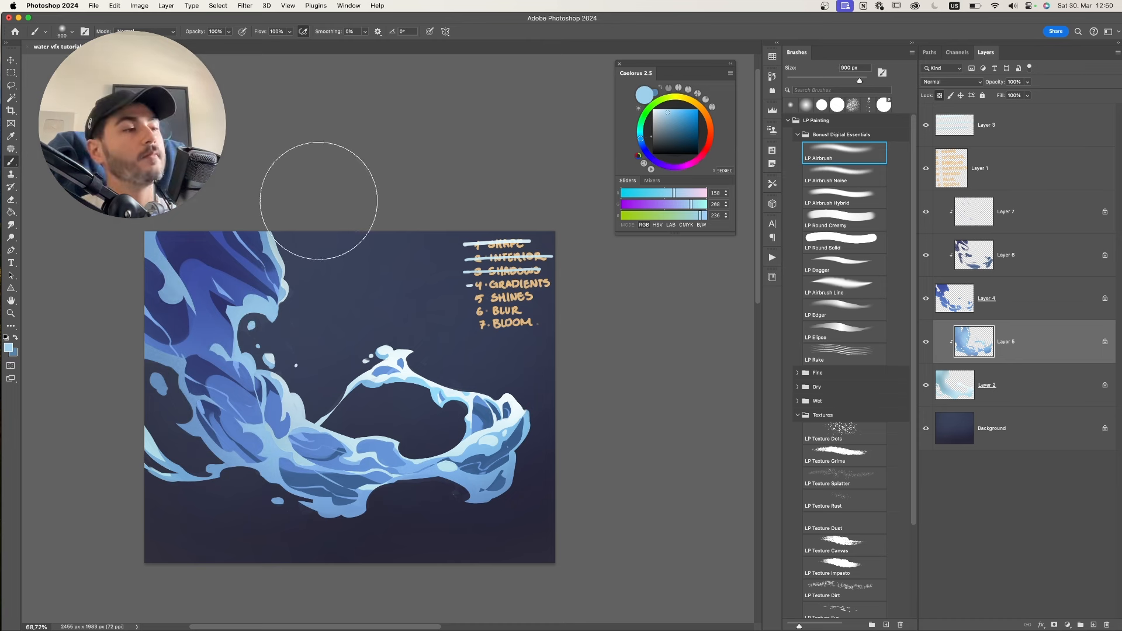
- Select Layer 4 and airbrush its shapes inside the loop's right end at 500 px, sampling a light blue of RGB 131, 191, 231
key("v")
left_click(202, 283, "super")
key("b")
left_click(199, 266, "alt")
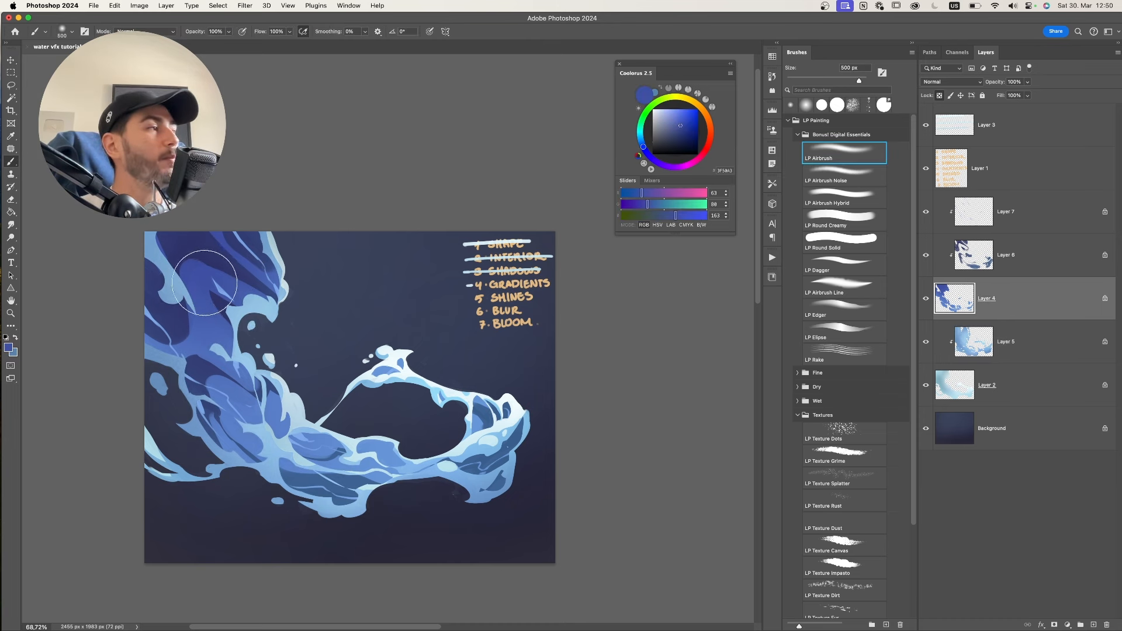
left_click_drag(475, 399, 490, 421)
left_click(507, 435, "alt")
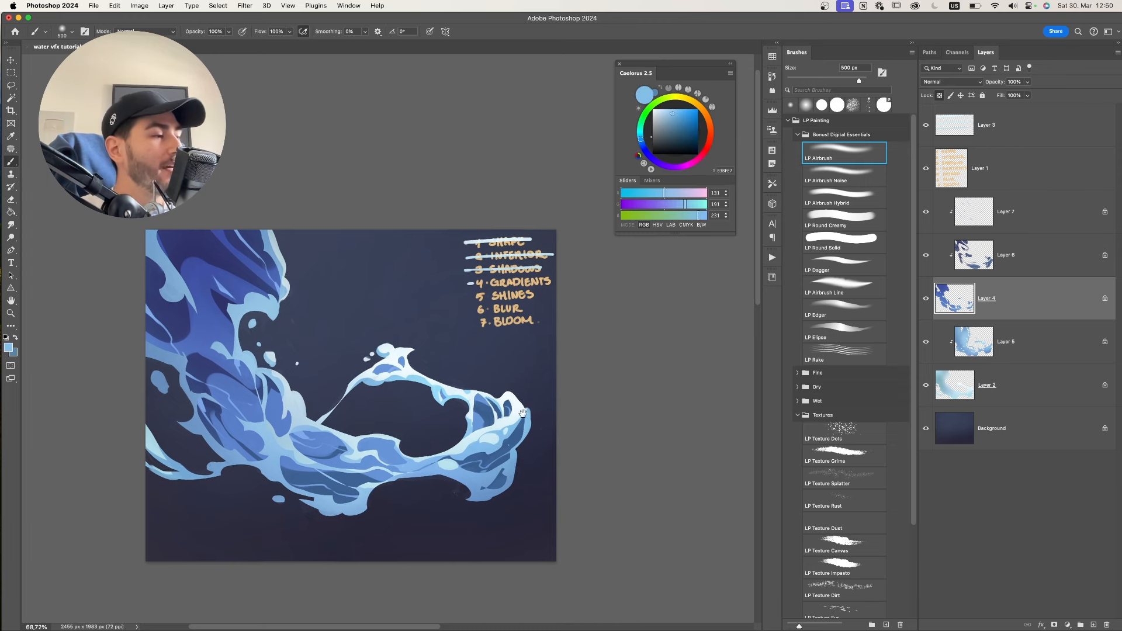
scroll(514, 403, "down", 1)
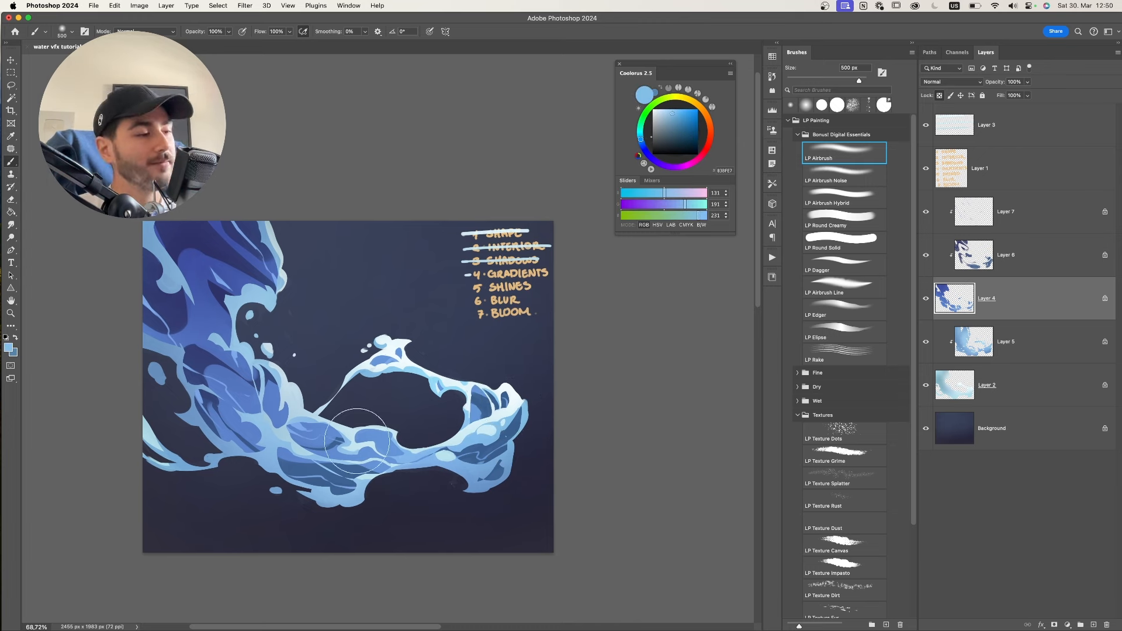
- Choose the LP Airbrush Hybrid brush at 200 px and shade the lower-left wisp and the thin strand with a darker blue
left_click(1007, 342)
left_click(309, 466, "alt")
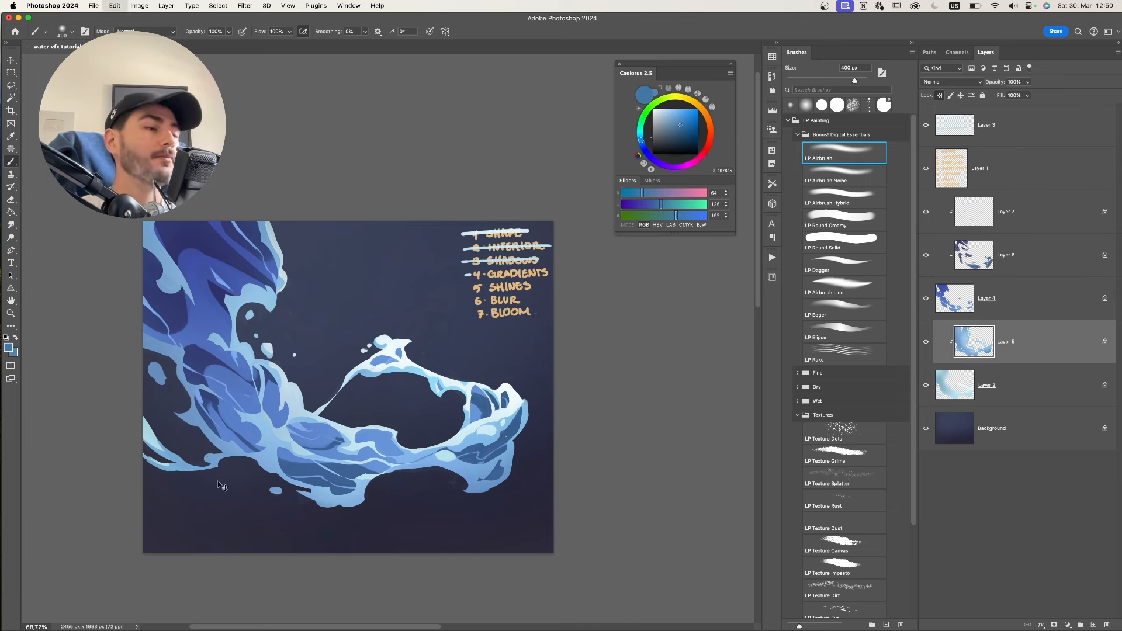
left_click(844, 198)
left_click_drag(231, 453, 195, 466)
left_click(988, 385)
left_click_drag(313, 414, 328, 402)
key("super+z")
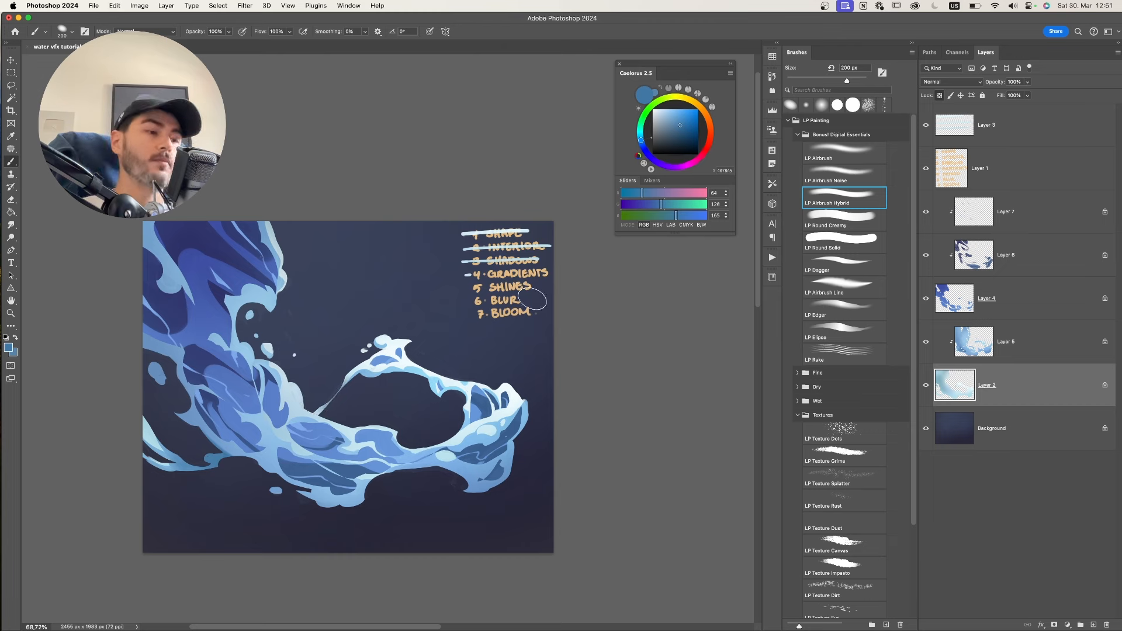
- Strike through checklist item 4, GRADIENTS, on Layer 3 with the LP Round Creamy brush at 15 px in pale blue RGB 204, 225, 234
scroll(395, 386, "down", 3)
left_click(1006, 341)
left_click(263, 438, "alt")
scroll(413, 326, "up", 2)
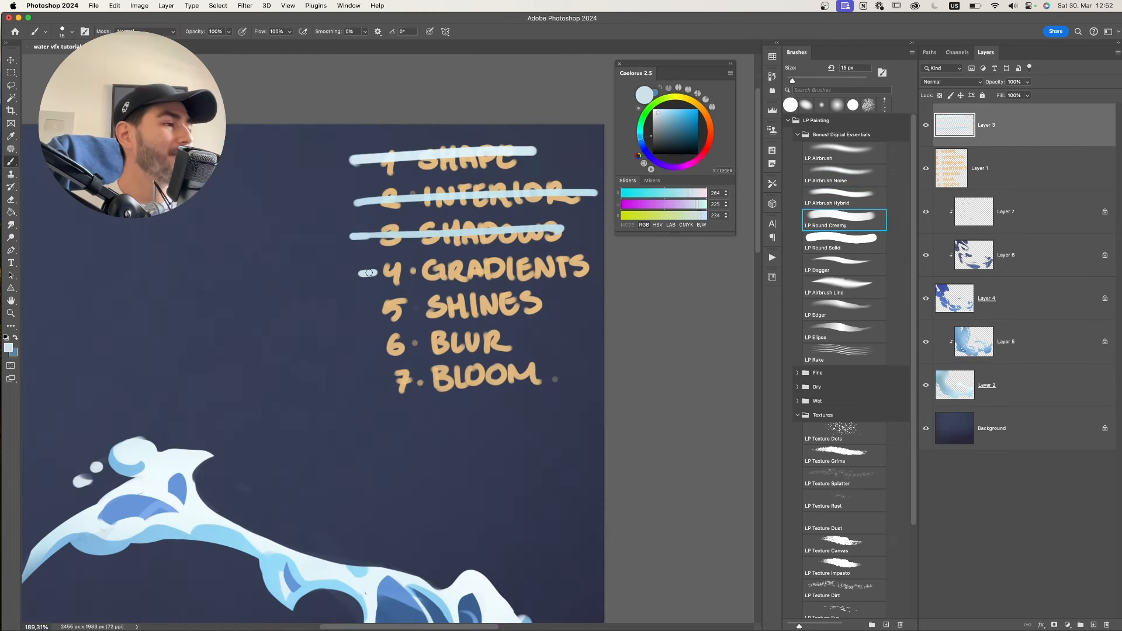
left_click_drag(370, 273, 573, 262)
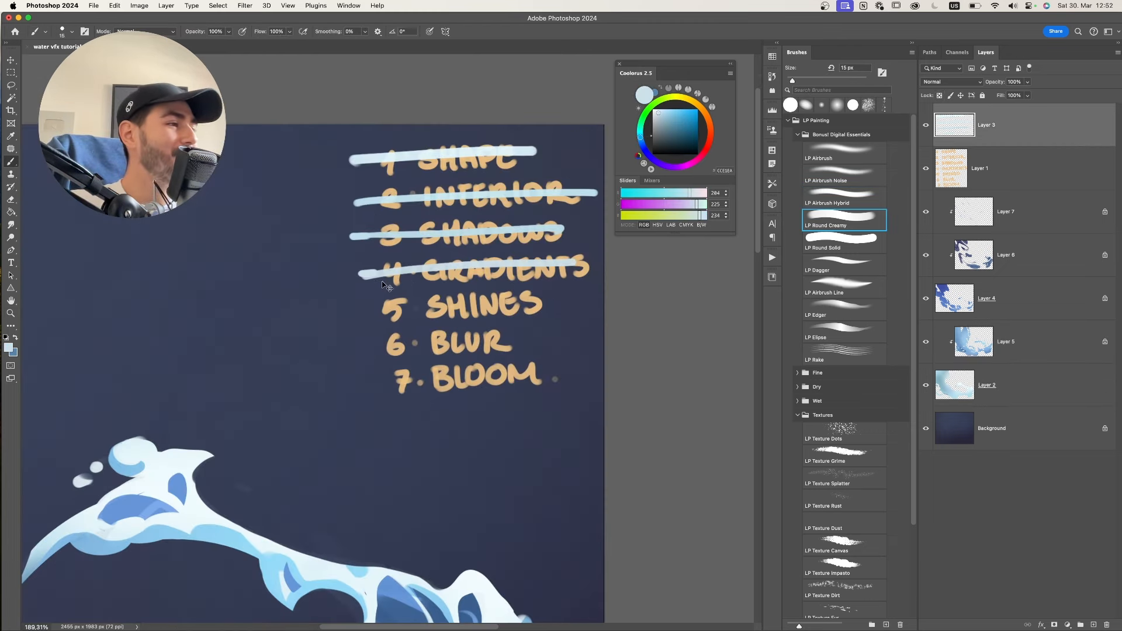
key("super+z")
left_click_drag(361, 276, 593, 270)
- Select Layer 7 and flip the canvas view horizontally to check the whole water effect
mouse_move(488, 282)
left_mouse_down()
mouse_move(463, 344)
mouse_move(504, 350)
mouse_move(495, 354)
mouse_move(547, 344)
mouse_move(484, 348)
left_mouse_up()
left_click_drag(488, 347, 511, 310)
left_click(1006, 223)
left_click_drag(436, 414, 427, 352)
key("super+shift+h")
left_click_drag(523, 369, 541, 366)
left_click_drag(431, 352, 468, 364)
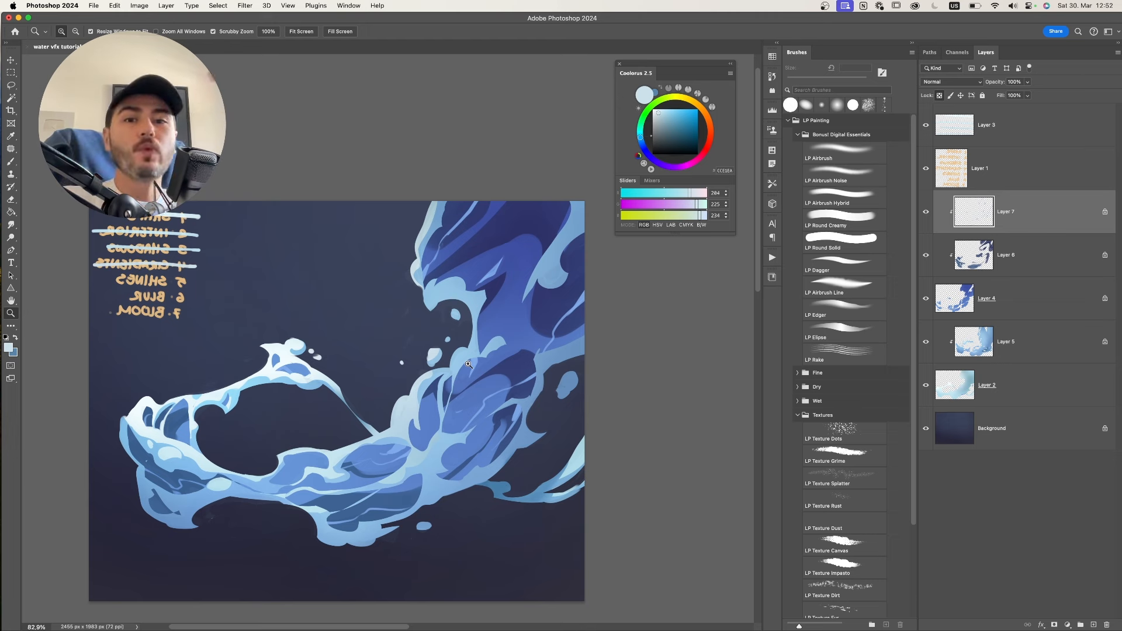
- Add a new Normal-mode layer above Layer 7 and choose the LP Round Solid brush at 30 px in pure white
key("super+shift+alt+n")
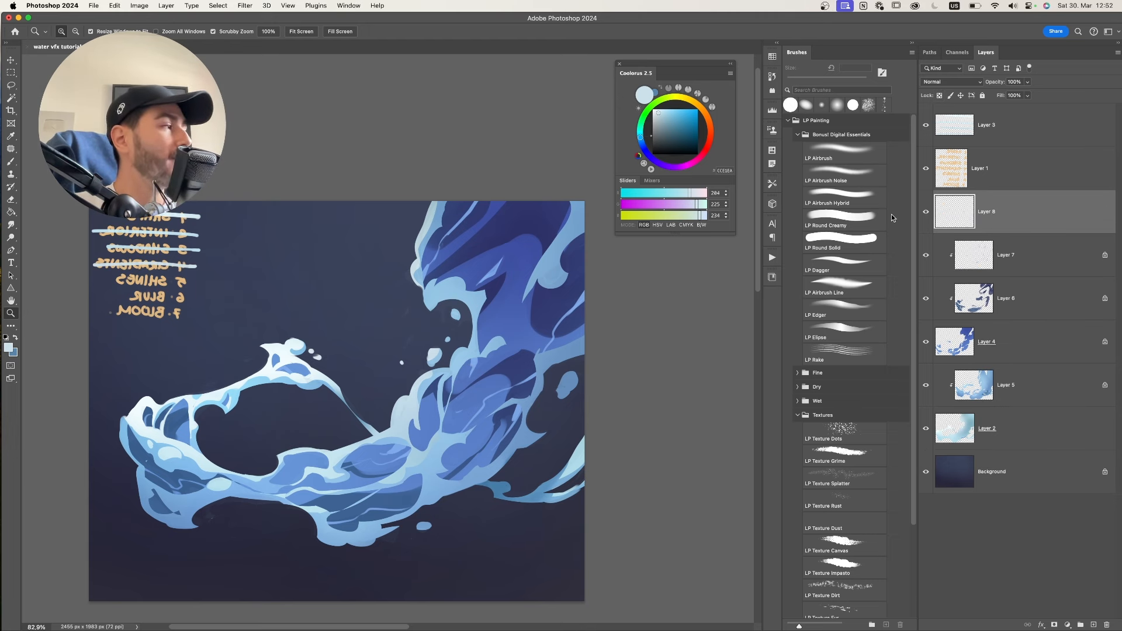
left_click(959, 82)
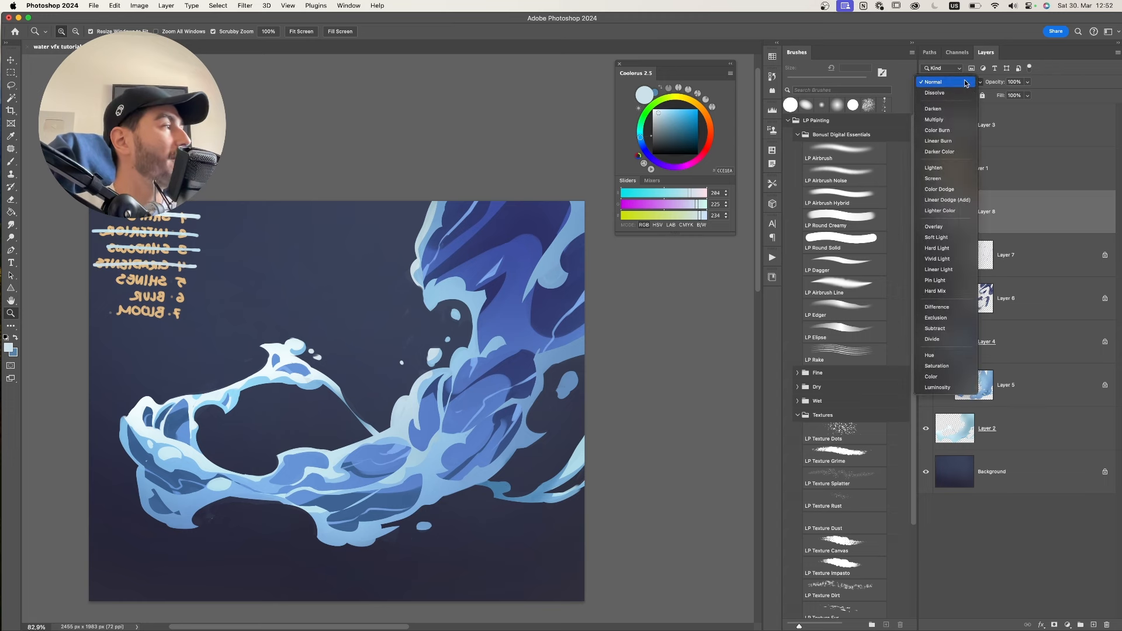
left_click(956, 82)
scroll(444, 454, "up", 3)
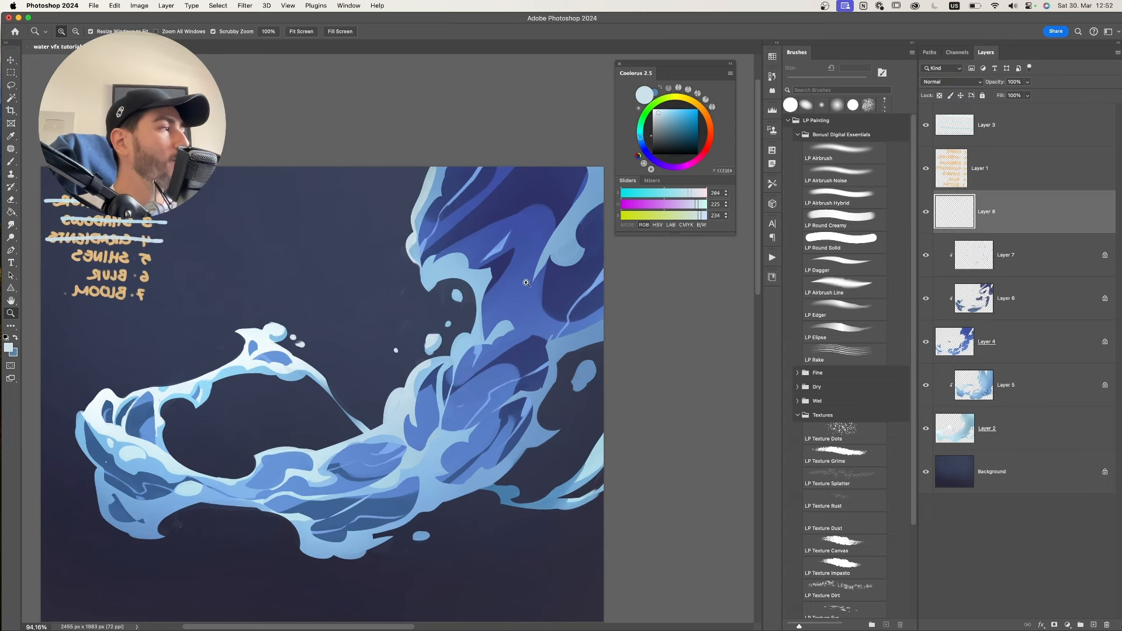
left_click(851, 225)
left_click(848, 235)
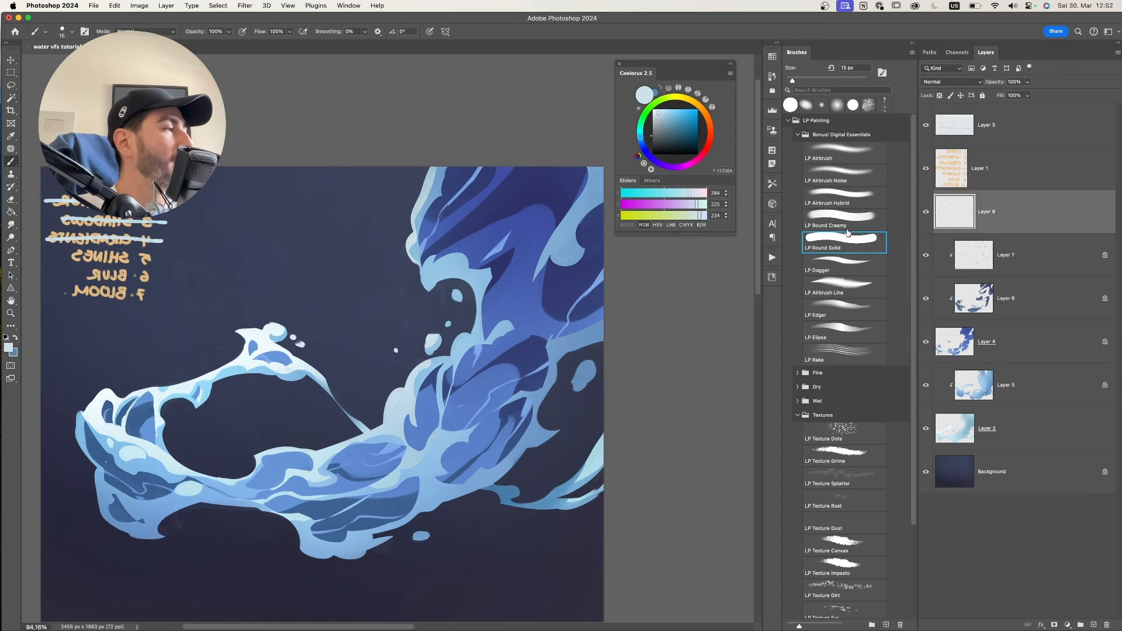
left_click(642, 98)
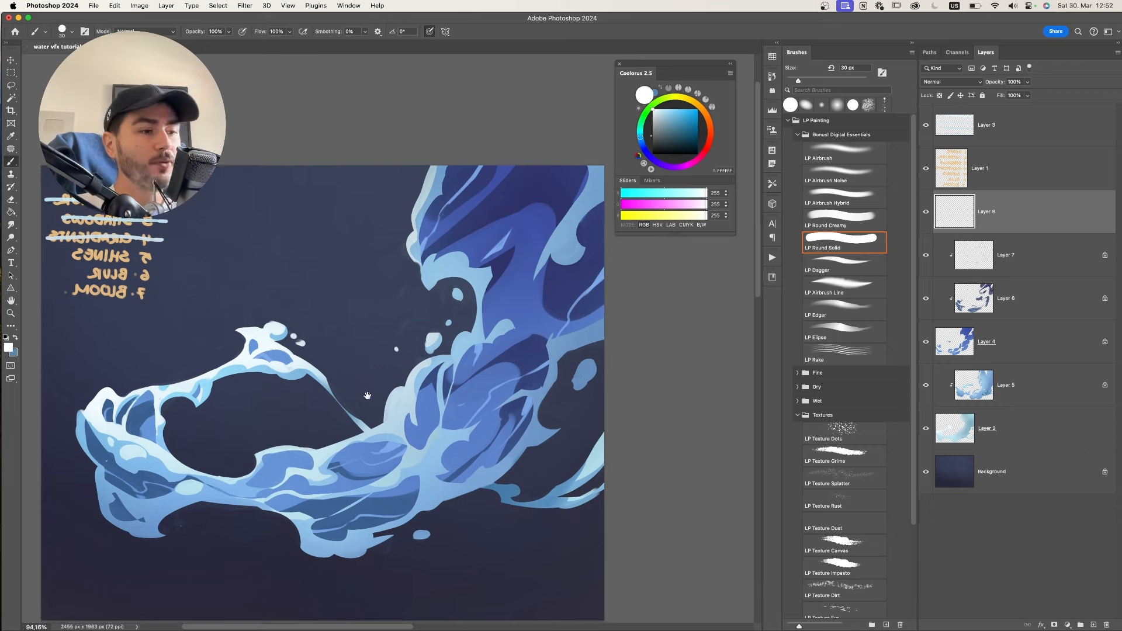
- Paint small white shine marks inside the loop's end and on the blue shapes of the lower water band, undoing stray strokes
key("z")
mouse_move(287, 411)
left_mouse_down()
mouse_move(355, 384)
mouse_move(485, 303)
mouse_move(401, 359)
left_mouse_up()
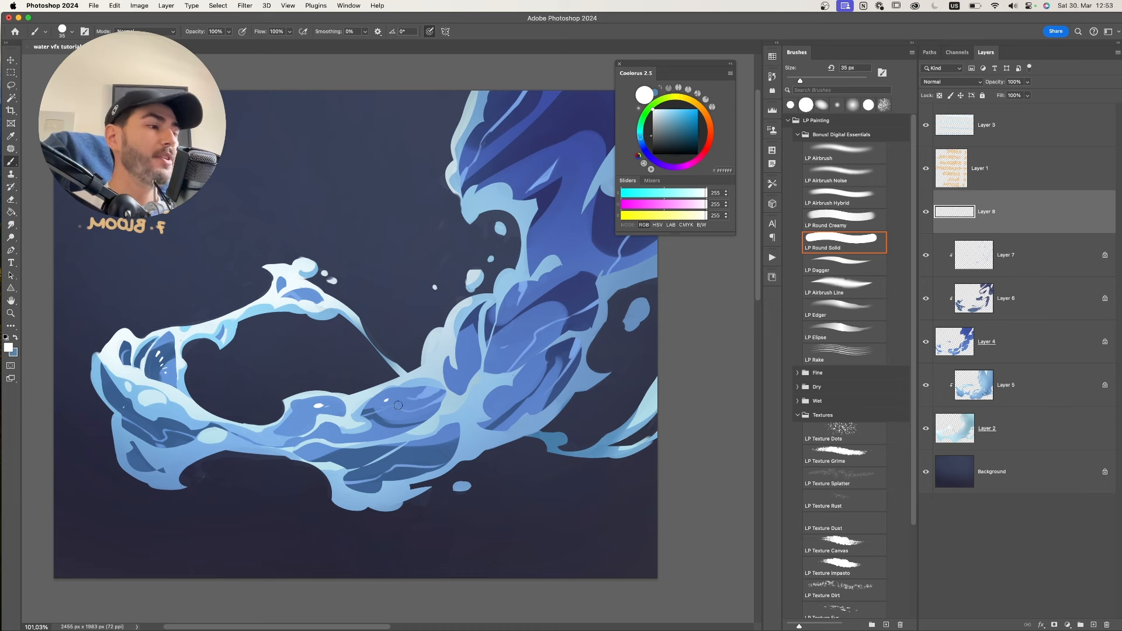
key("super+z")
mouse_move(396, 404)
left_mouse_down()
mouse_move(428, 405)
mouse_move(398, 401)
left_mouse_up()
key("super+z")
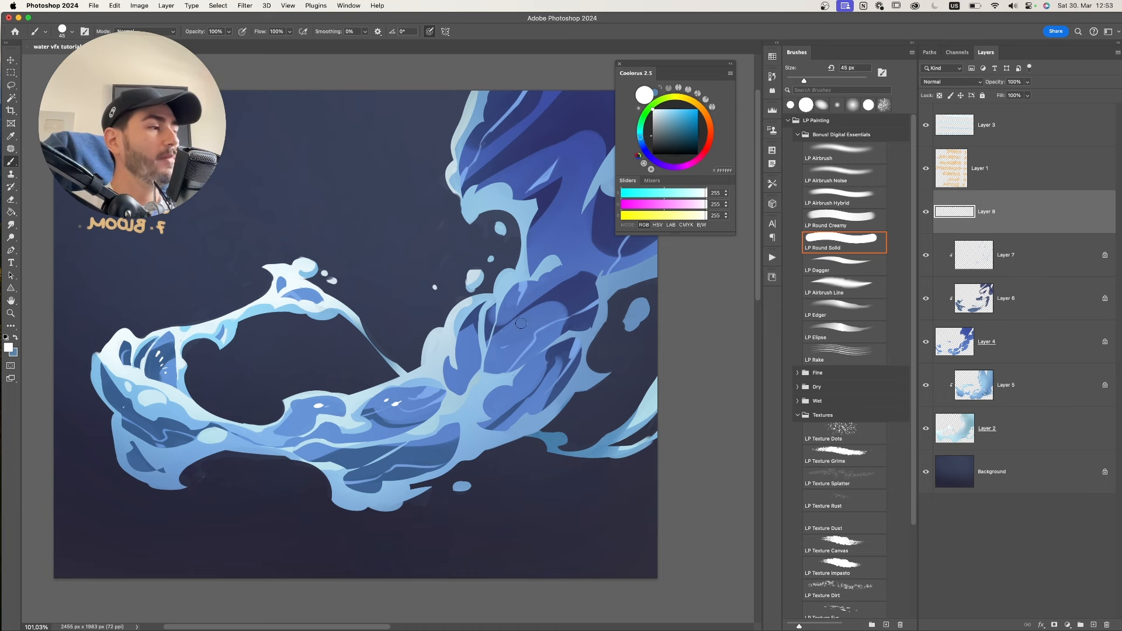
- Paint small white shine marks on the upper water column with the LP Round Solid brush at 35 px, undoing a stray stroke
left_click_drag(585, 254, 523, 323)
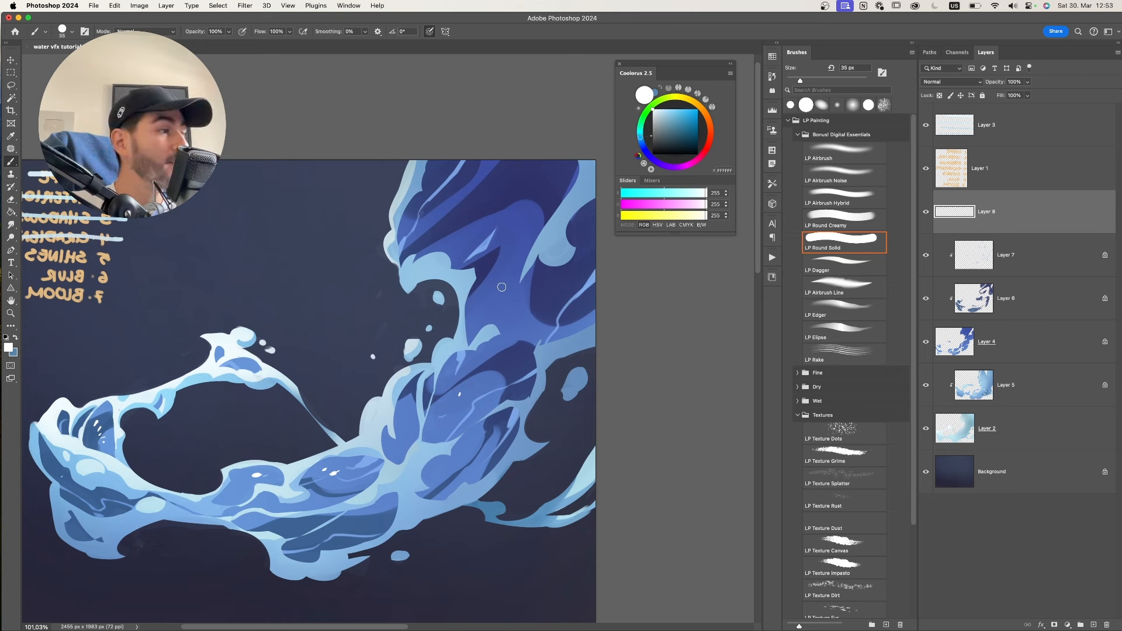
mouse_move(501, 291)
left_mouse_down()
mouse_move(493, 297)
mouse_move(546, 283)
mouse_move(522, 301)
left_mouse_up()
key("super+z")
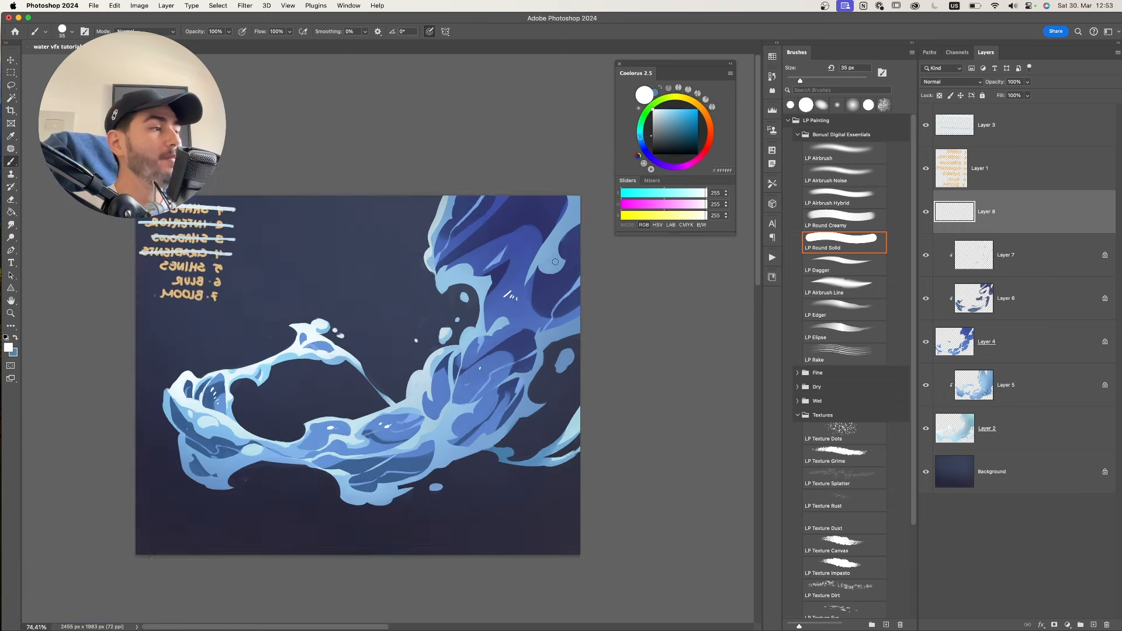
left_click_drag(271, 363, 277, 367)
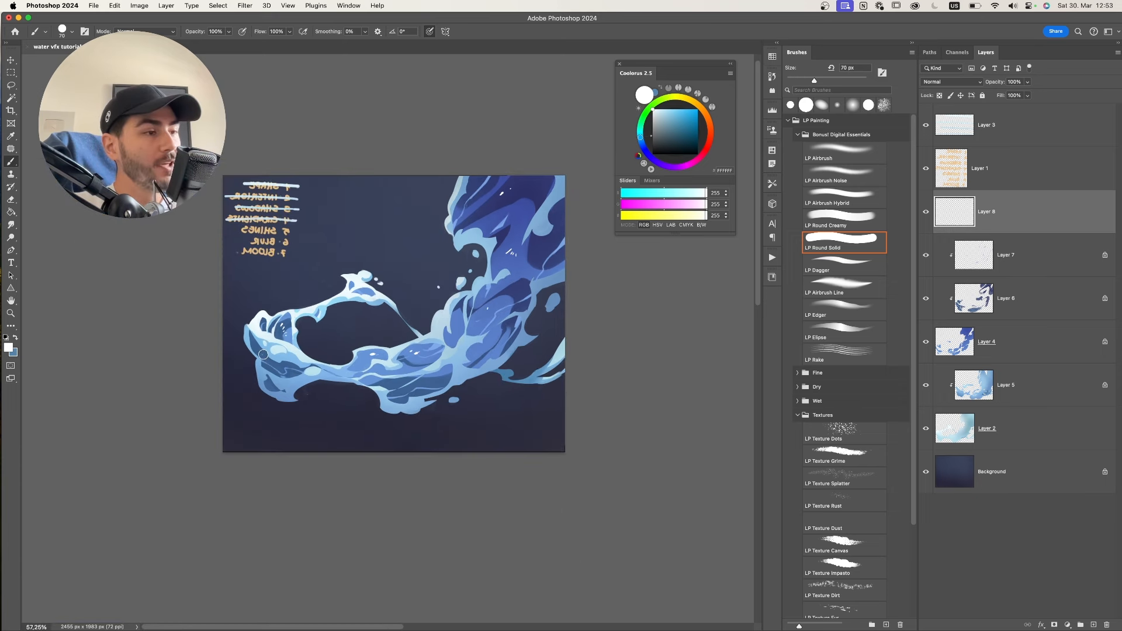
- Add larger white shine dots on the loop's end and the lower water band, varying the brush between 40 and 80 px
left_click(263, 354)
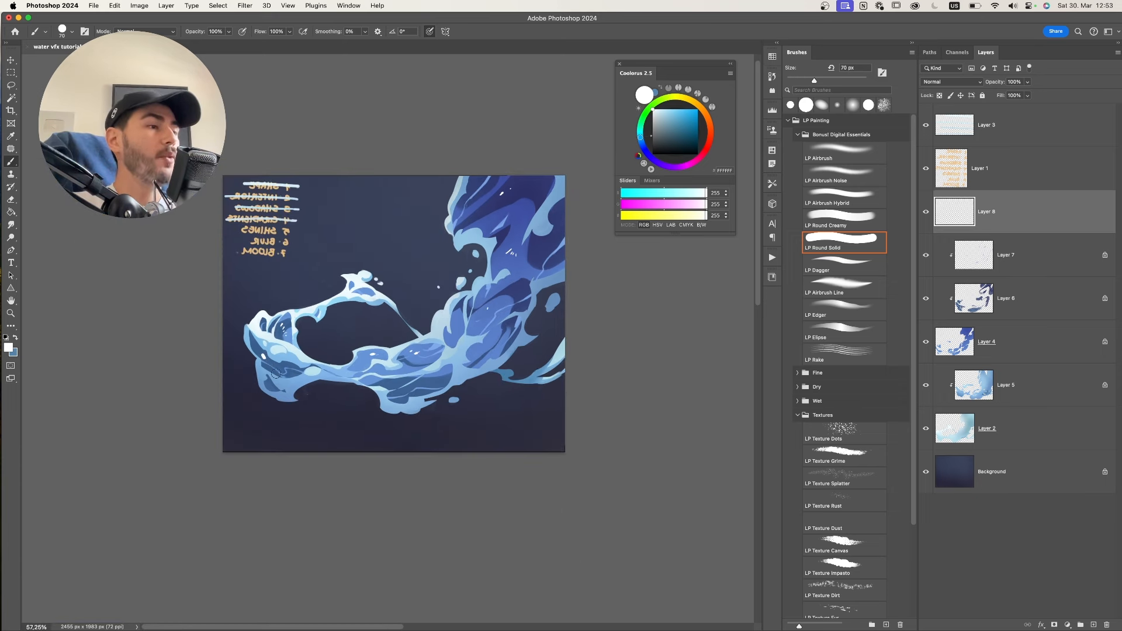
key("bracketleft")
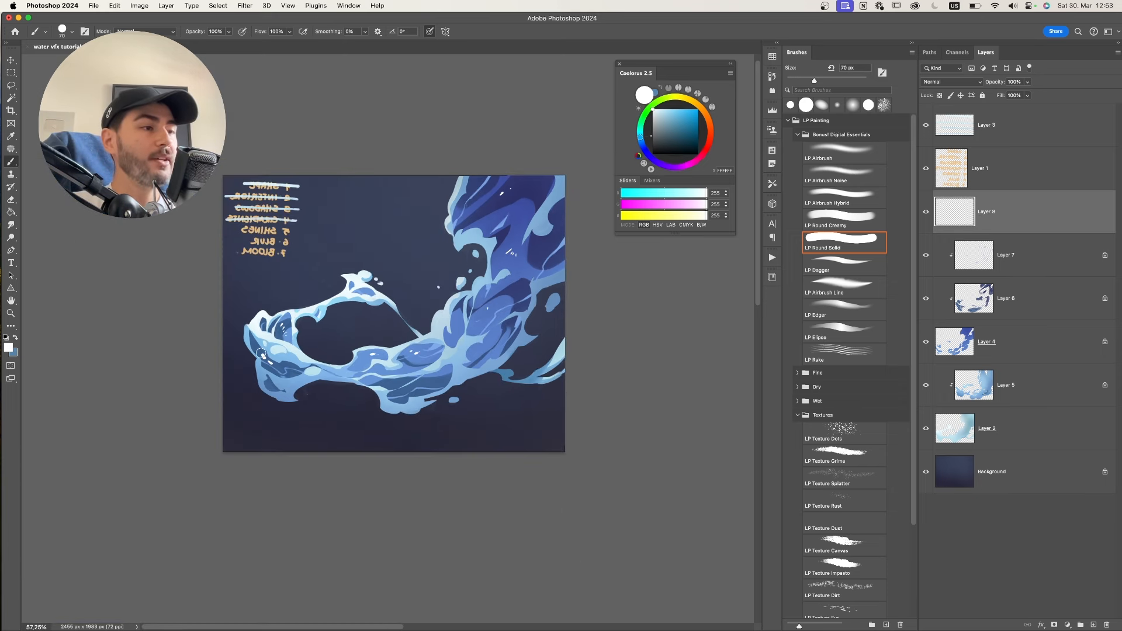
key("bracketleft")
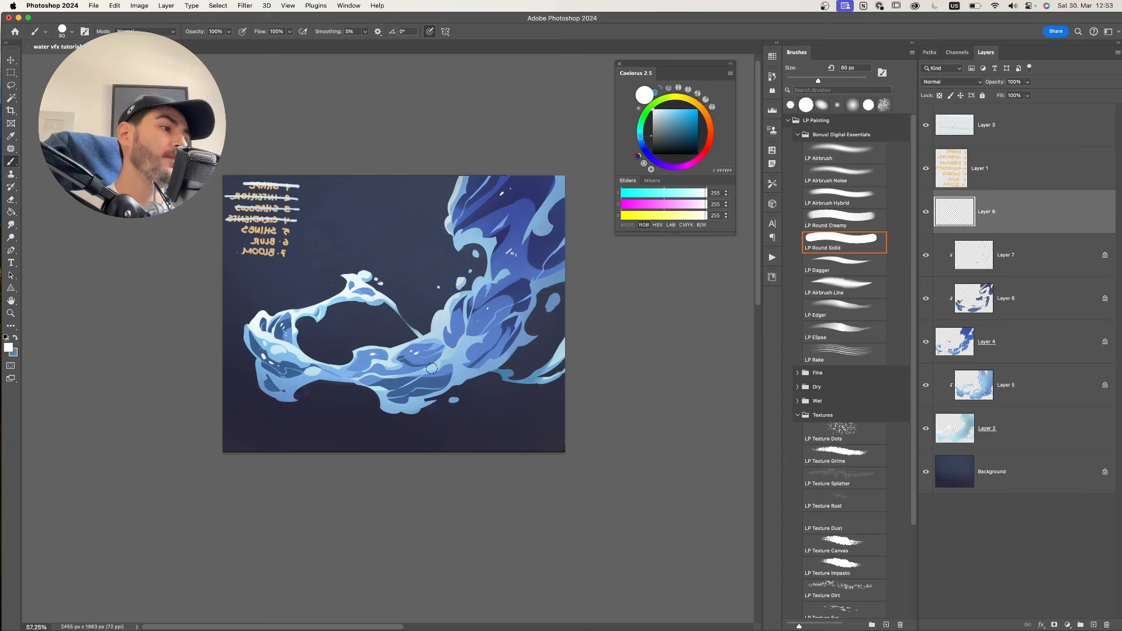
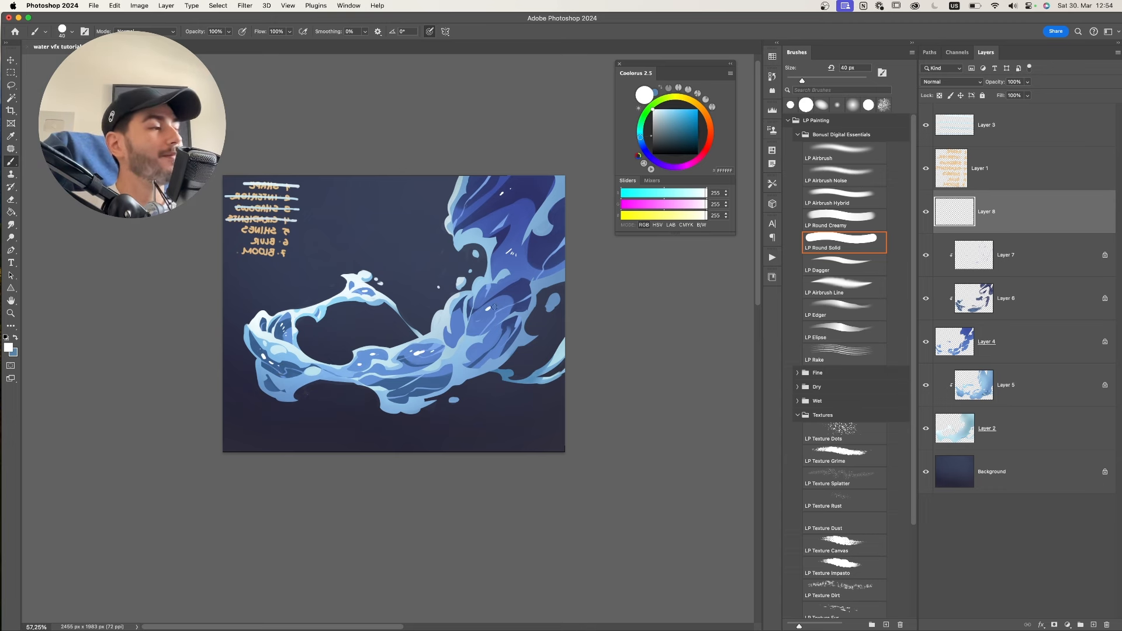
key("bracketleft")
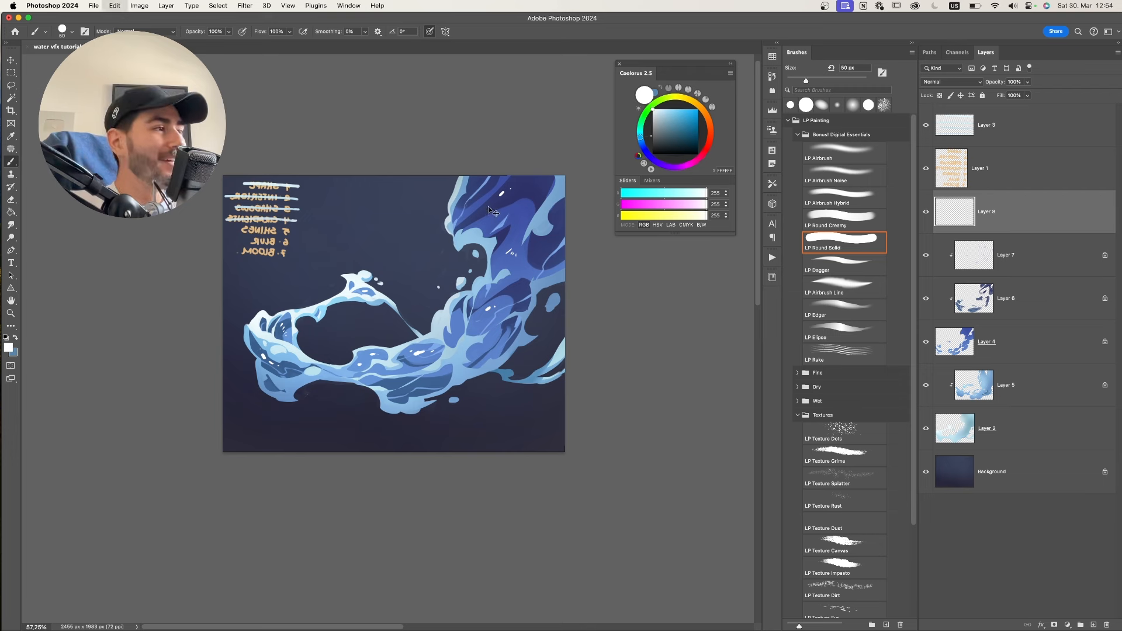
- Paint short white shine marks on the dark blue shapes of the upper water column at 45 to 50 px, undoing stray strokes
key("super+z")
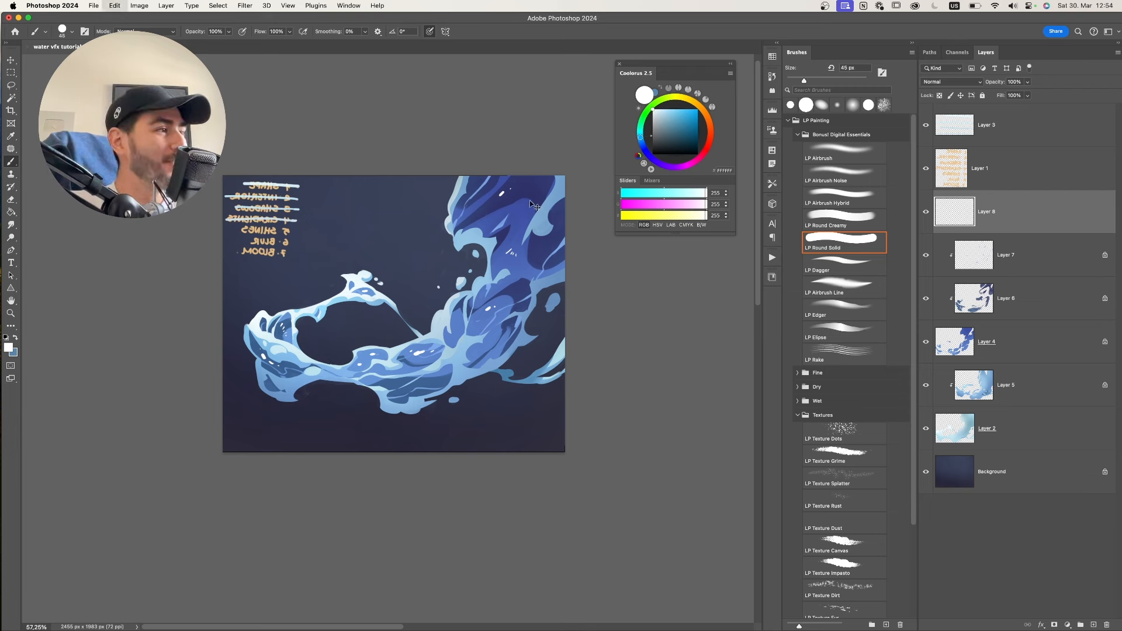
left_click_drag(533, 191, 535, 190)
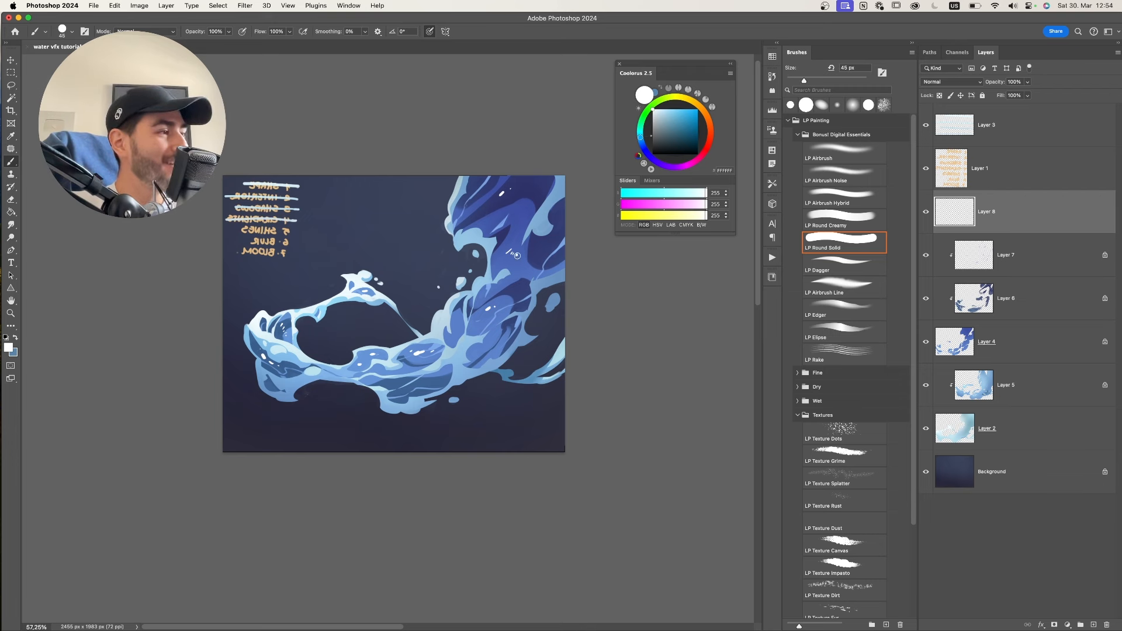
key("super+z")
key("super+z")
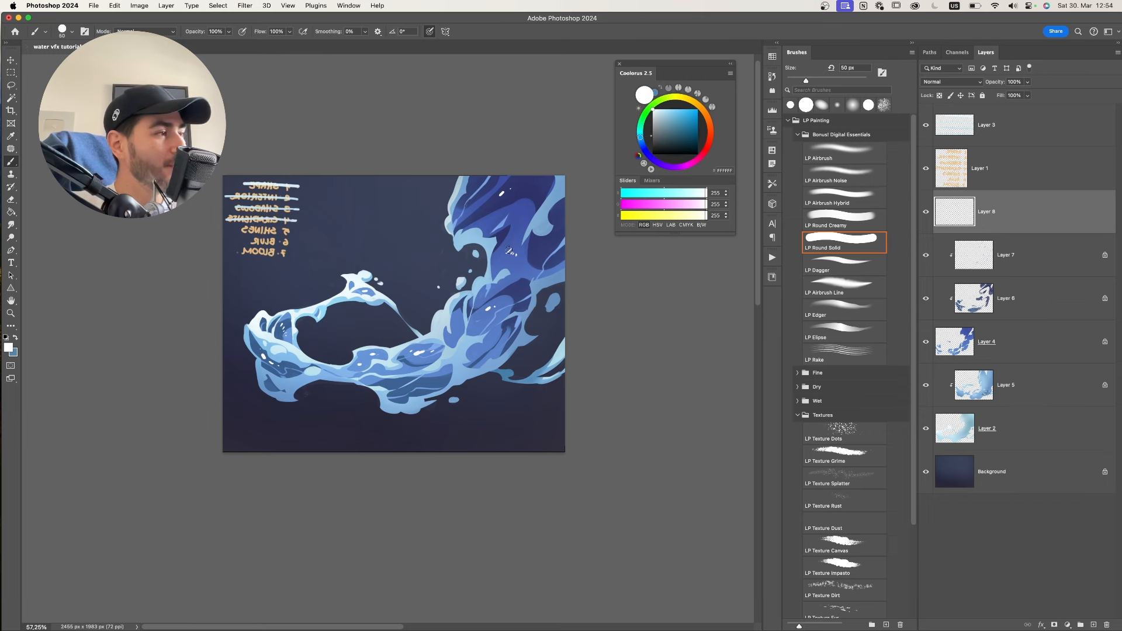
left_click_drag(570, 233, 545, 236)
mouse_move(506, 257)
left_mouse_down()
mouse_move(477, 258)
mouse_move(507, 257)
left_mouse_up()
- Trim the white shine marks with the LP Round Creamy eraser at 40 to 50 px, undoing unwanted strokes, and return to the brush
key("e")
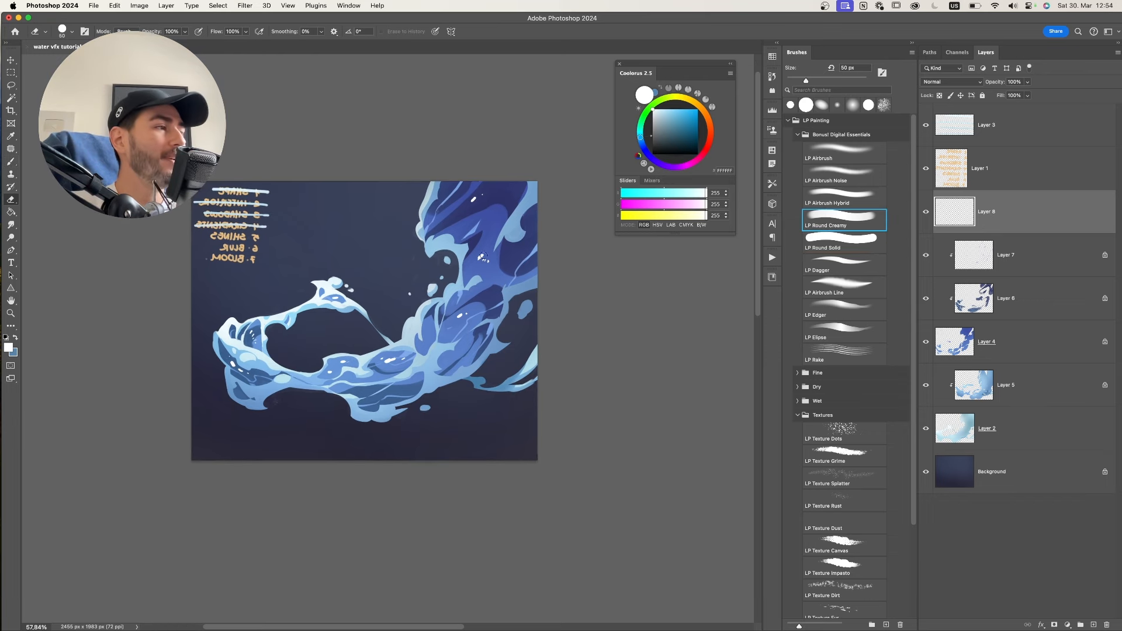
key("super+z")
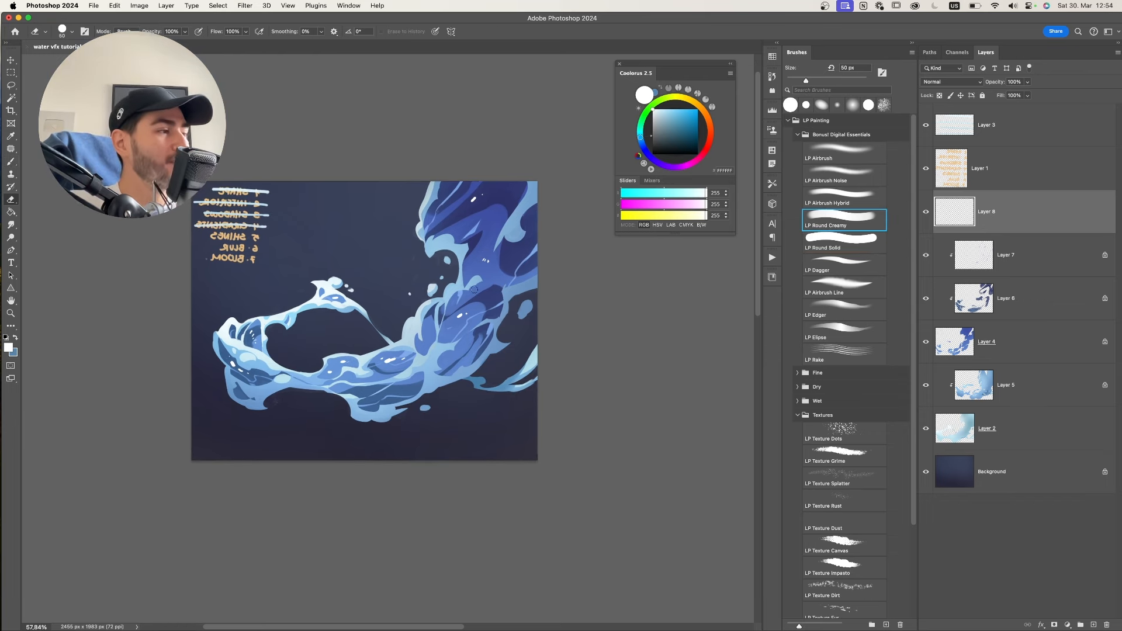
left_click_drag(497, 292, 481, 339)
mouse_move(480, 315)
left_mouse_down()
mouse_move(428, 315)
mouse_move(471, 316)
left_mouse_up()
left_click_drag(263, 404, 286, 403)
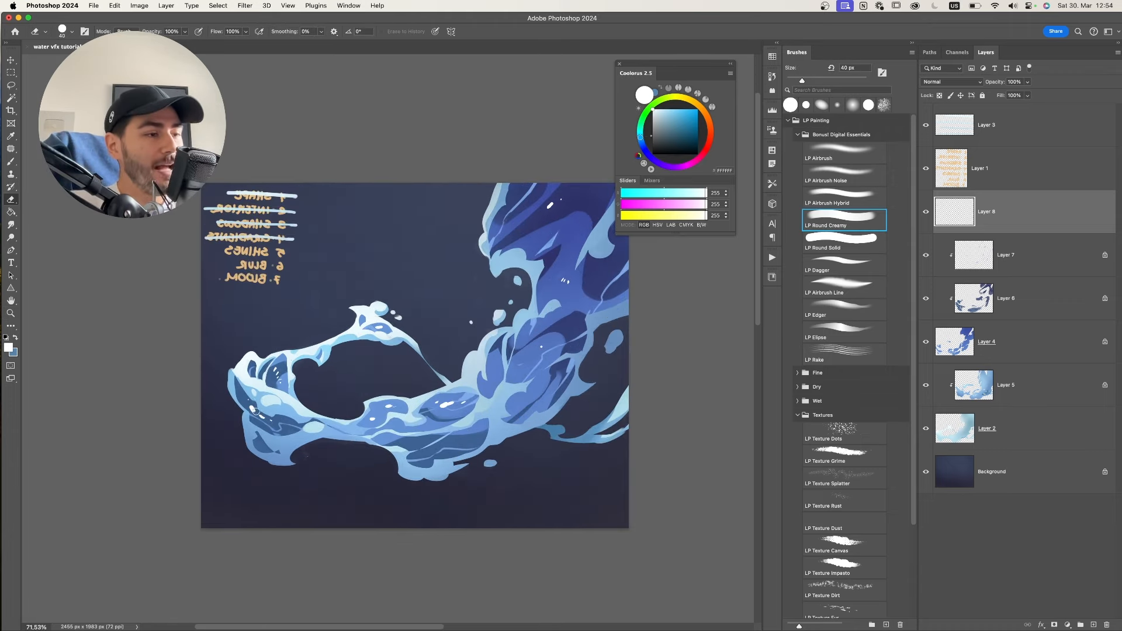
mouse_move(525, 320)
left_mouse_down()
mouse_move(497, 320)
mouse_move(513, 351)
mouse_move(453, 375)
mouse_move(522, 290)
left_mouse_up()
key("b")
key("super+z")
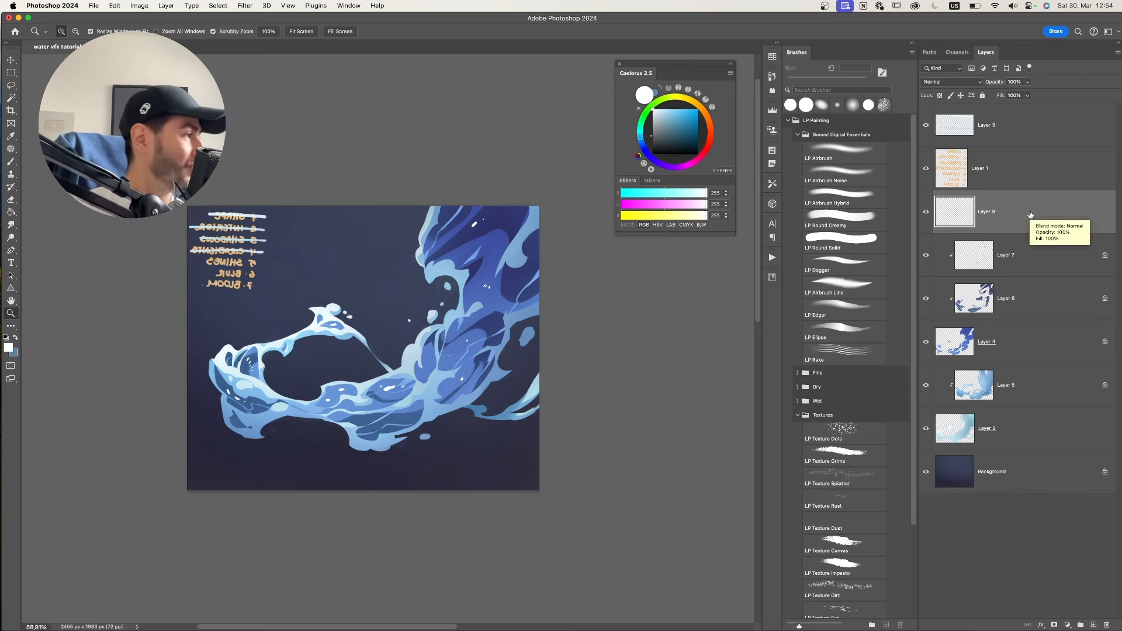
- Duplicate Layer 8 directly below the original, check both layers' visibility, and select Layer 8 copy
left_click_drag(1031, 215, 1032, 230)
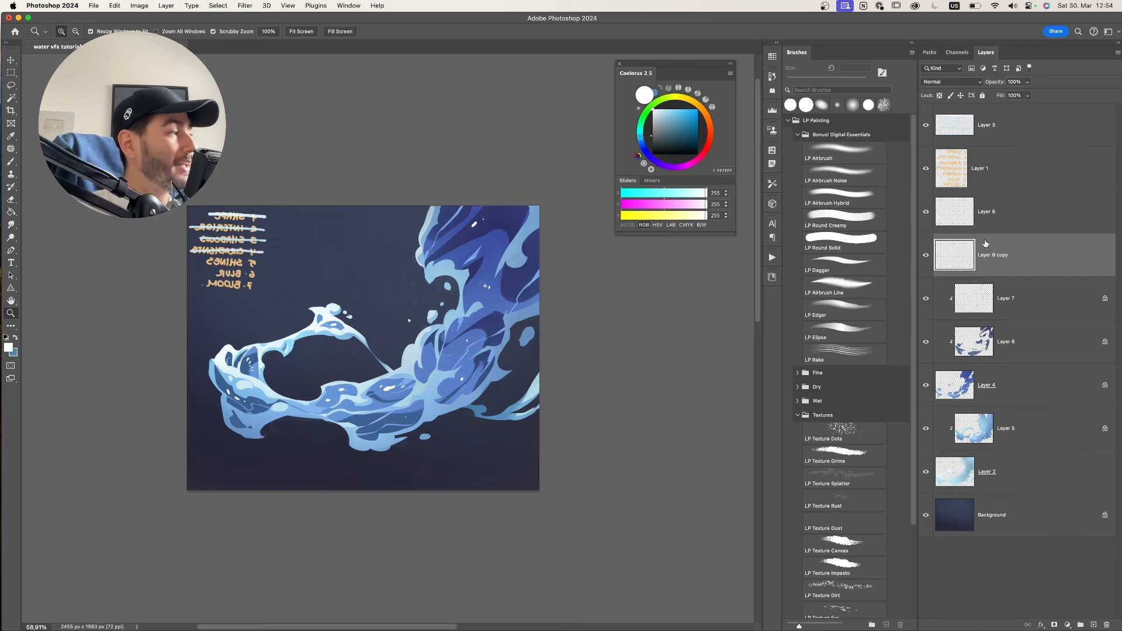
left_click(976, 222)
left_click(926, 216)
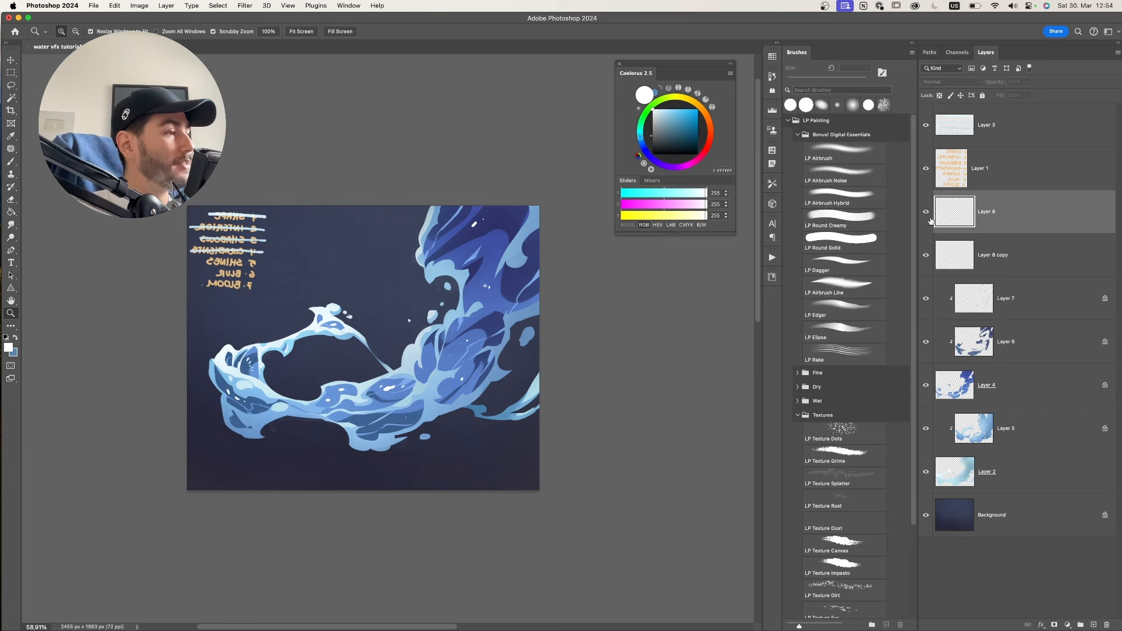
left_click(930, 249)
left_click(927, 214)
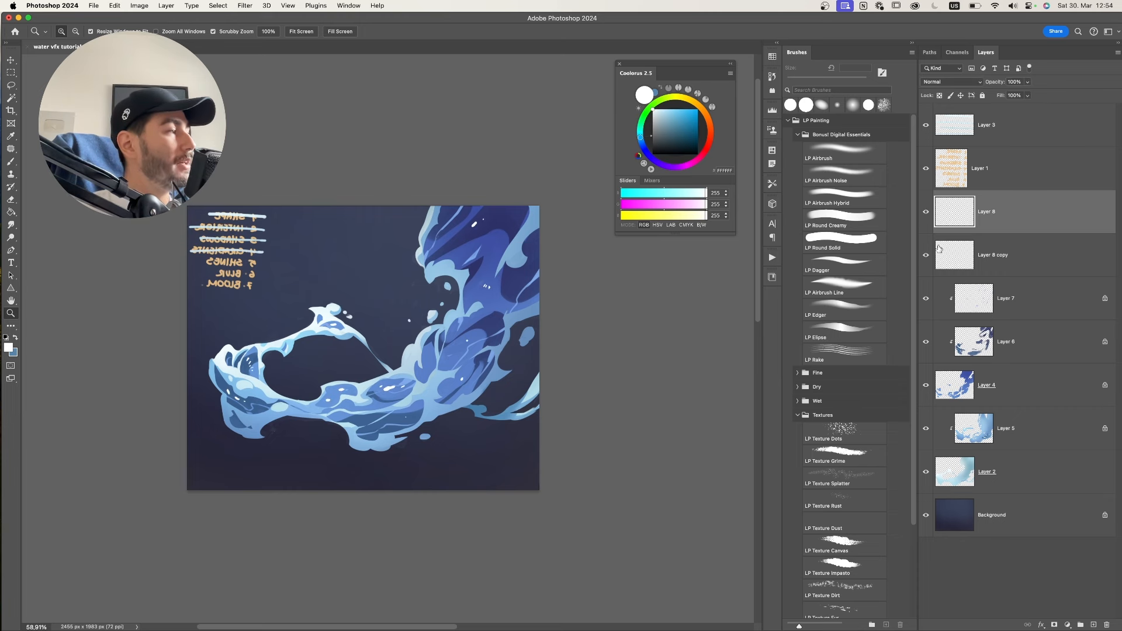
left_click_drag(927, 217, 928, 242)
left_click(926, 256)
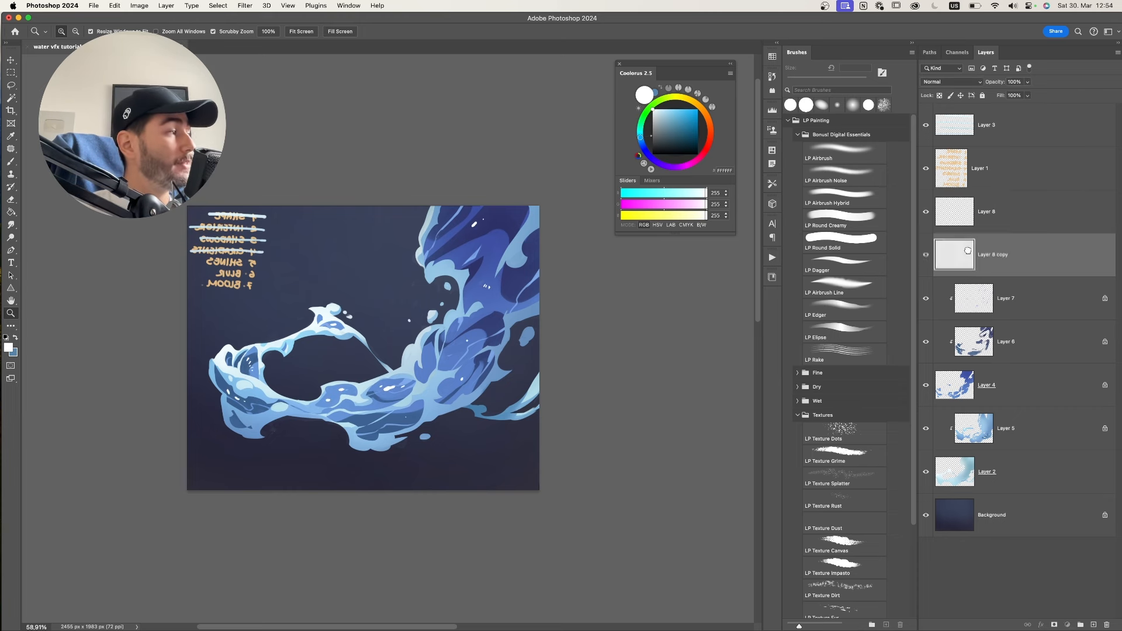
left_click_drag(578, 299, 548, 309)
left_click(1010, 231)
left_click(989, 266)
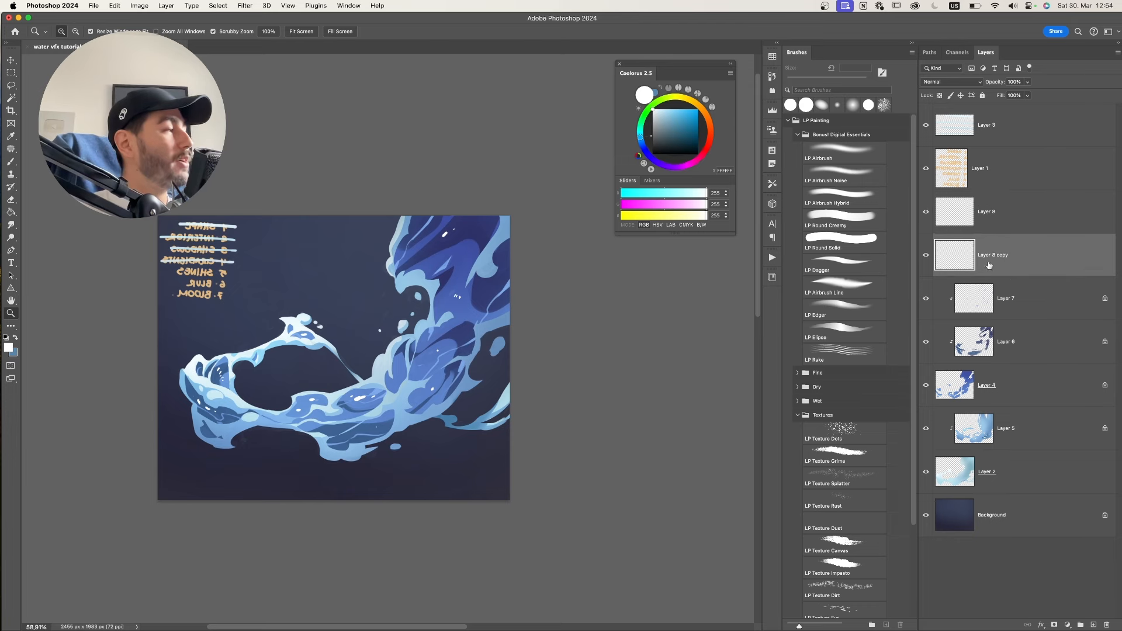
- Apply a Gaussian Blur with a 9.7-pixel radius to Layer 8 copy
left_click_drag(380, 143, 422, 158)
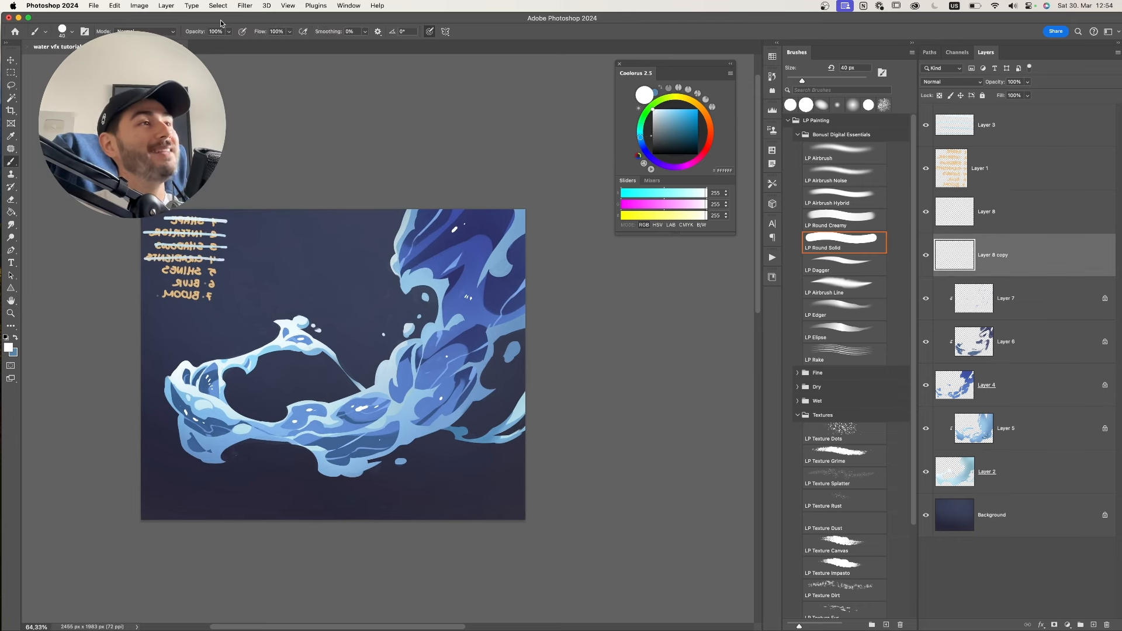
left_click(220, 6)
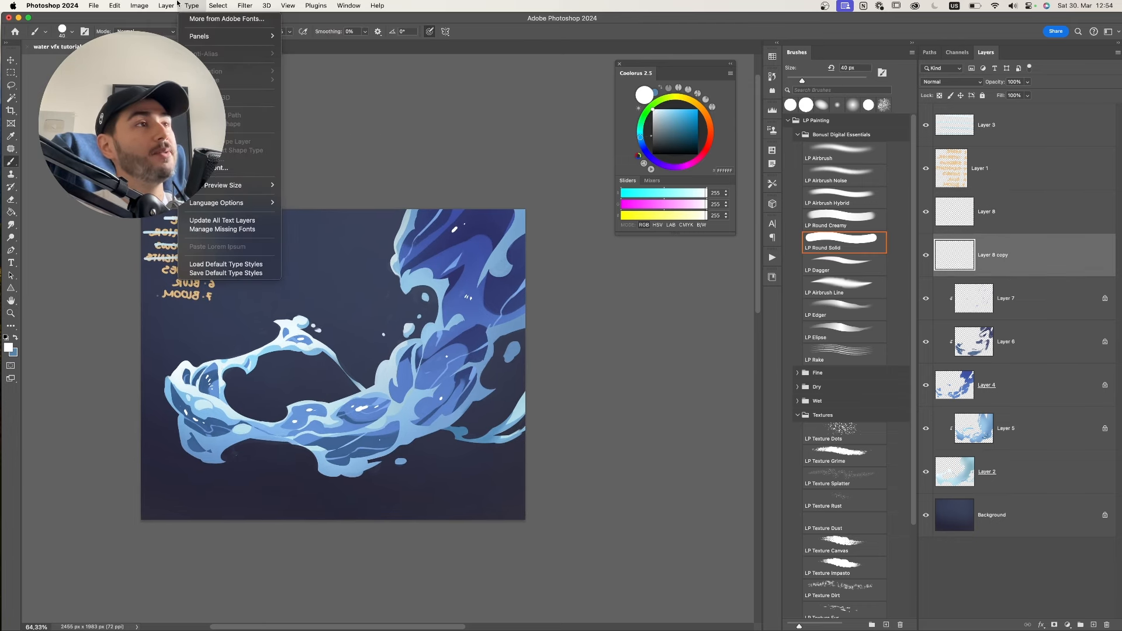
mouse_move(249, 8)
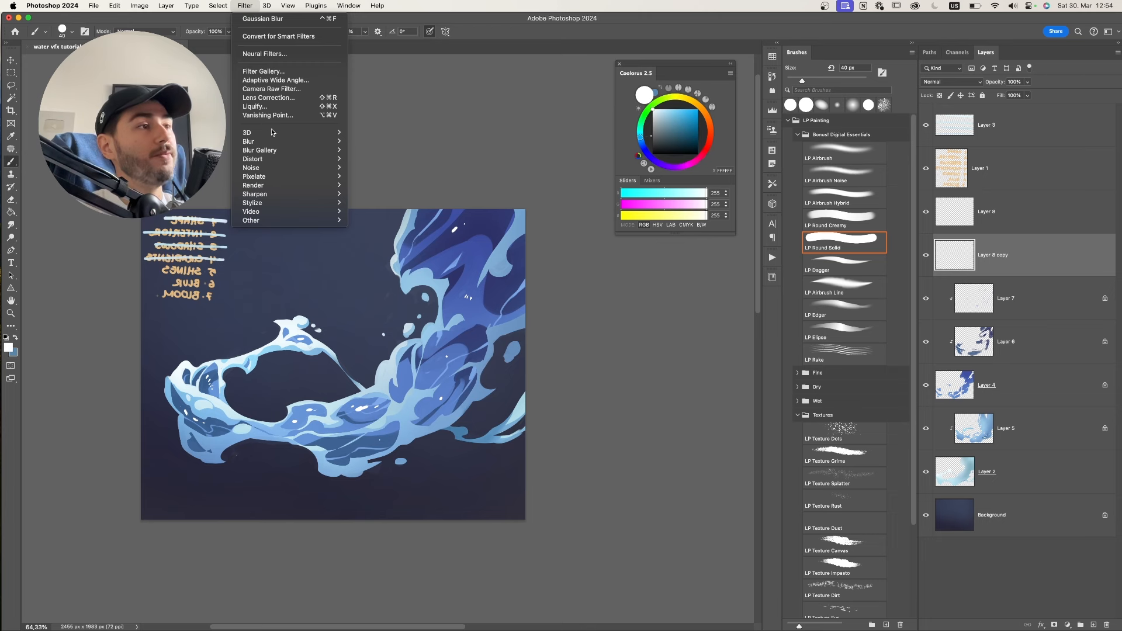
mouse_move(327, 141)
left_click(373, 177)
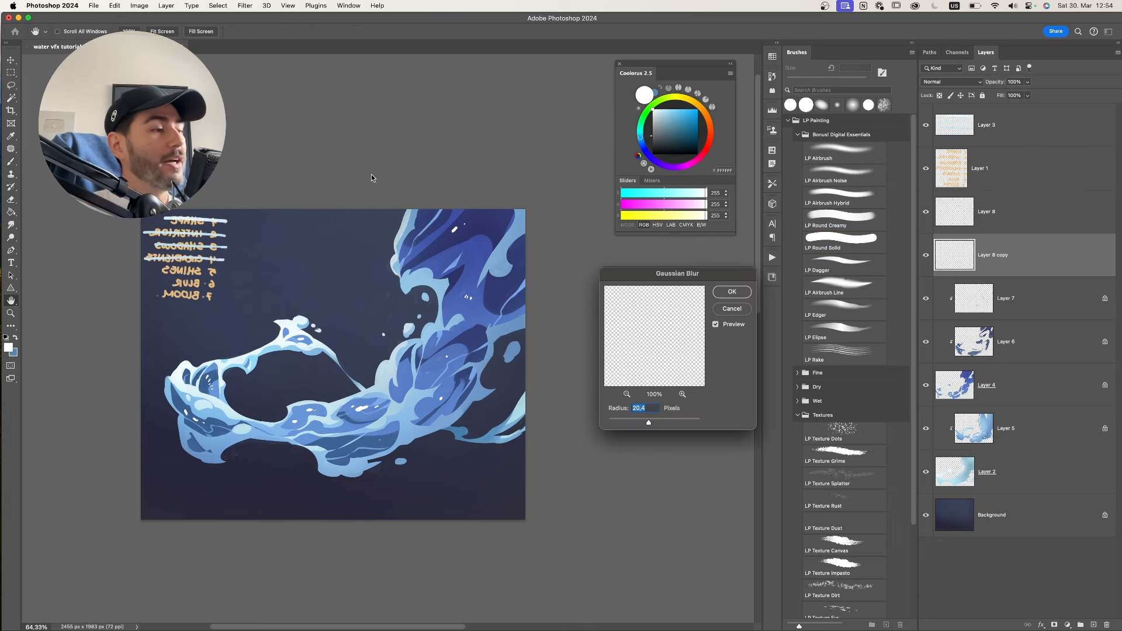
left_click_drag(638, 424, 639, 425)
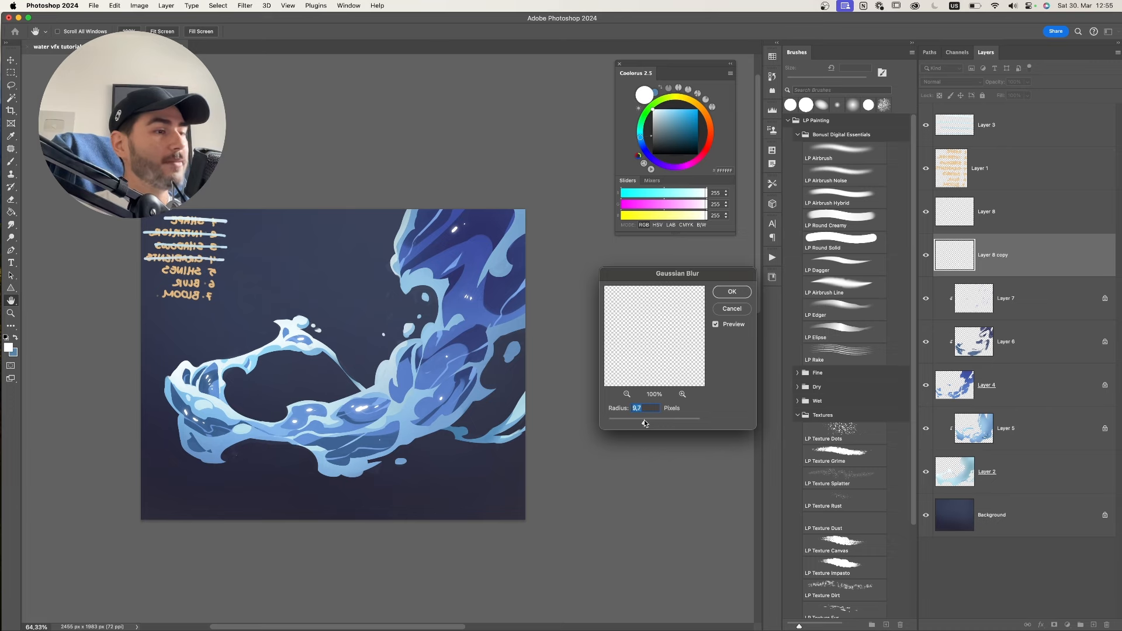
left_click(732, 290)
- Flip the canvas horizontally so the checklist reads the right way round
scroll(561, 349, "up", 5)
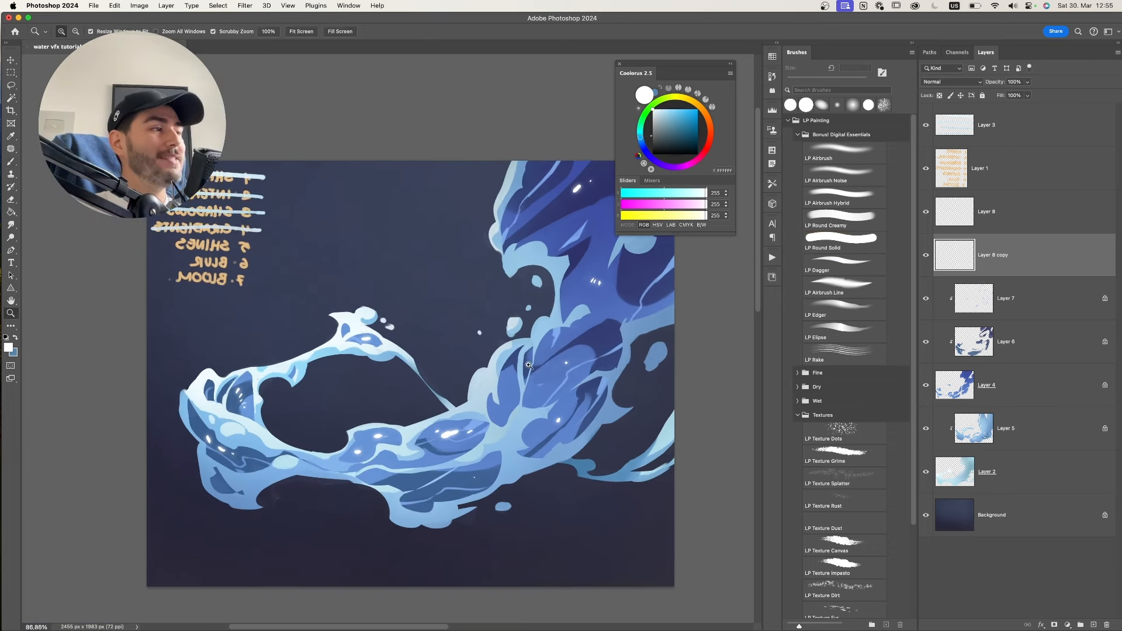
key("super+shift+h")
left_click_drag(558, 346, 552, 334)
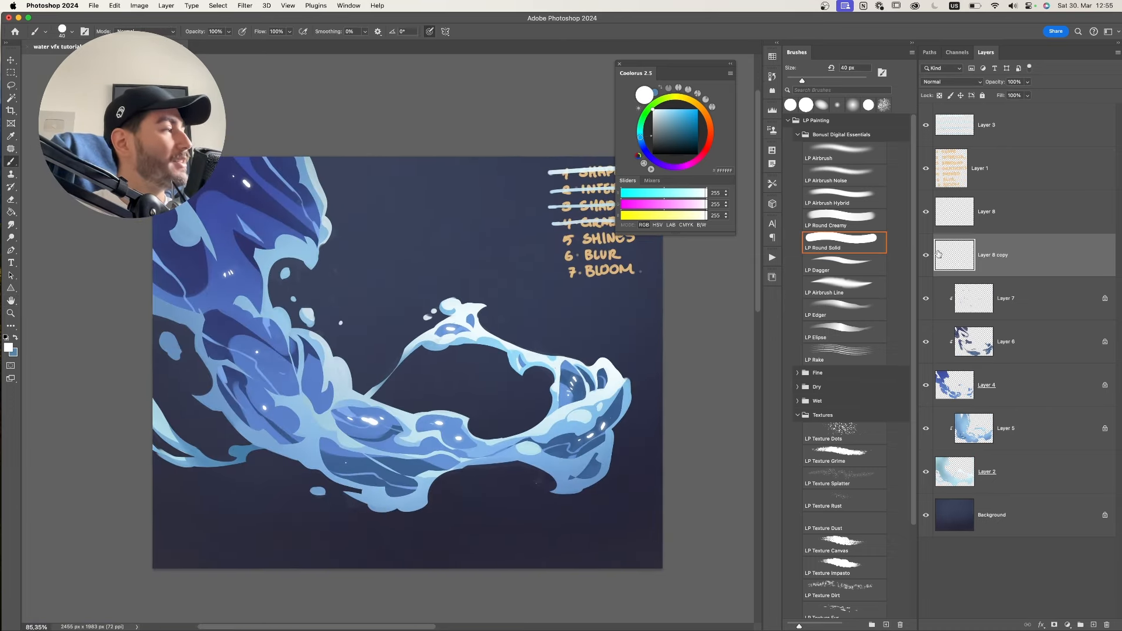
- Toggle the visibility of Layer 8 copy to compare the shines with and without the blurred glow, close up and from afar
left_click(926, 258)
left_click(927, 258)
left_click(928, 257)
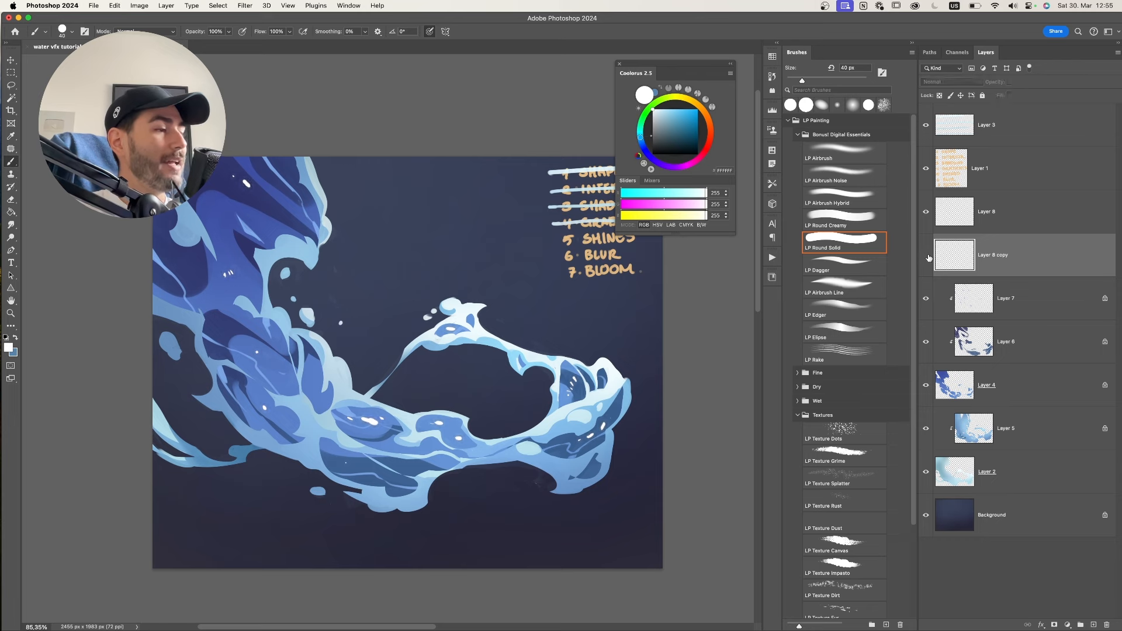
left_click(929, 256)
left_click(930, 256)
left_click(927, 255)
scroll(541, 355, "down", 3)
left_click_drag(591, 332, 528, 344)
scroll(556, 349, "down", 5)
- Merge the sharp shines on Layer 8 down into the blurred Layer 8 copy
left_click(977, 218)
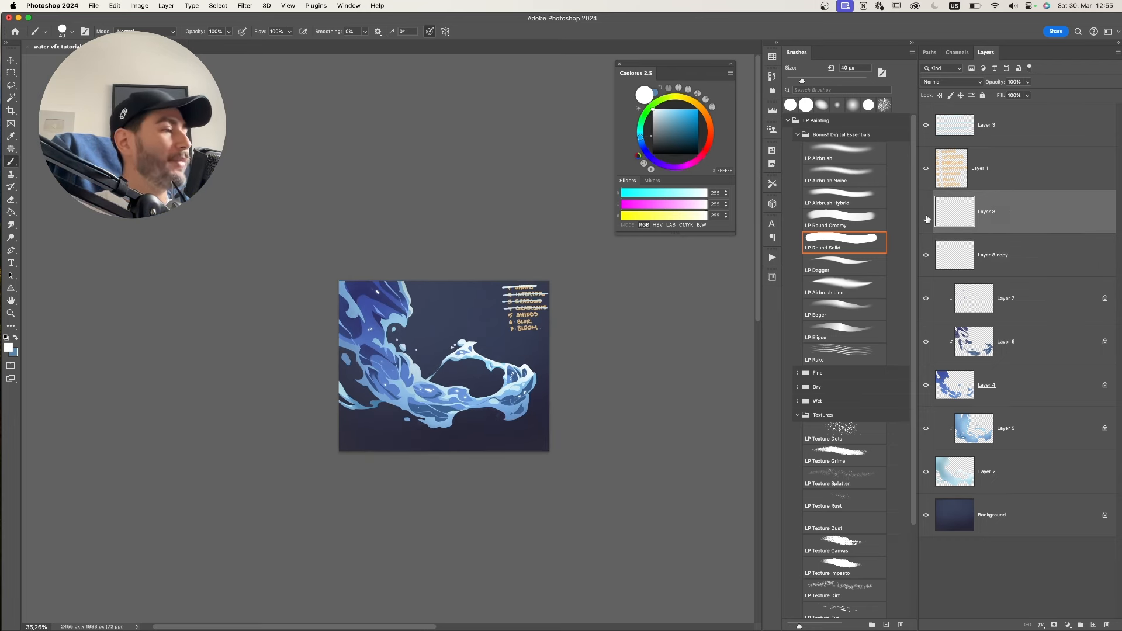
key("BackSpace")
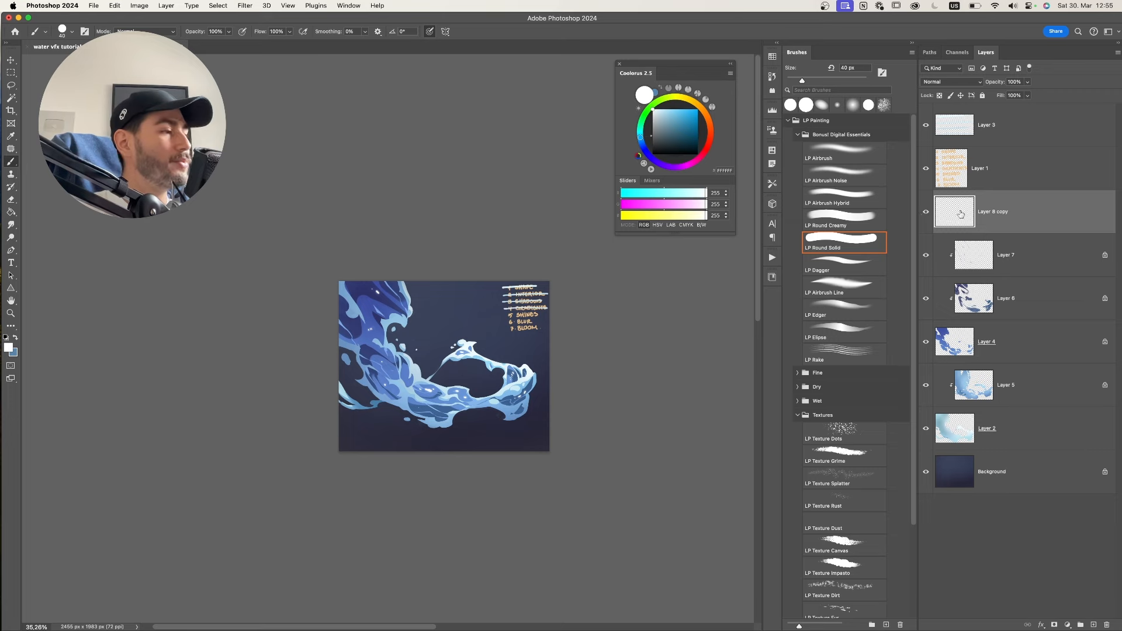
left_click_drag(521, 352, 544, 299)
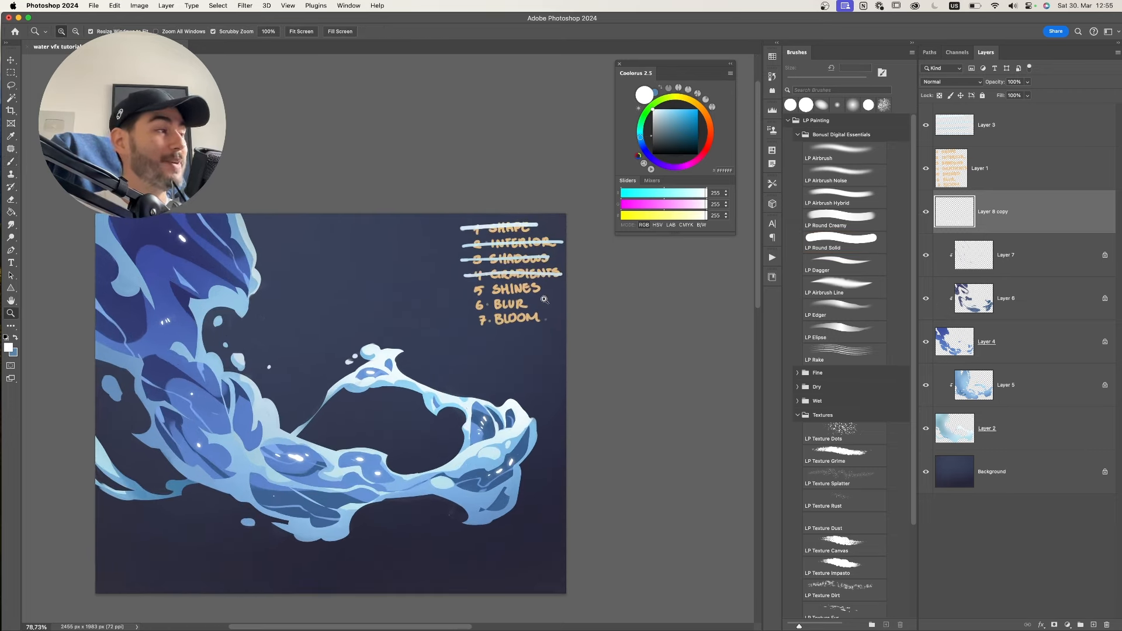
- Strike through checklist item 5, SHINES, with the LP Round Solid brush in sampled pale blue RGB 196, 216, 226
key("b")
left_click(486, 270, "alt")
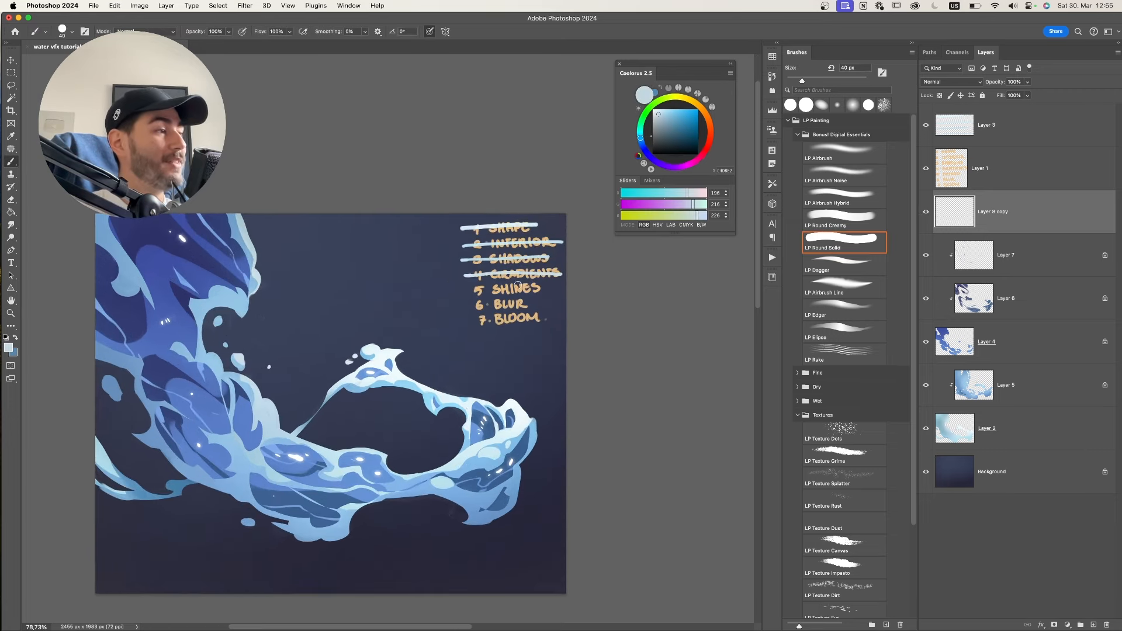
left_click_drag(472, 290, 554, 285)
mouse_move(462, 348)
left_mouse_down()
mouse_move(481, 347)
mouse_move(451, 357)
left_mouse_up()
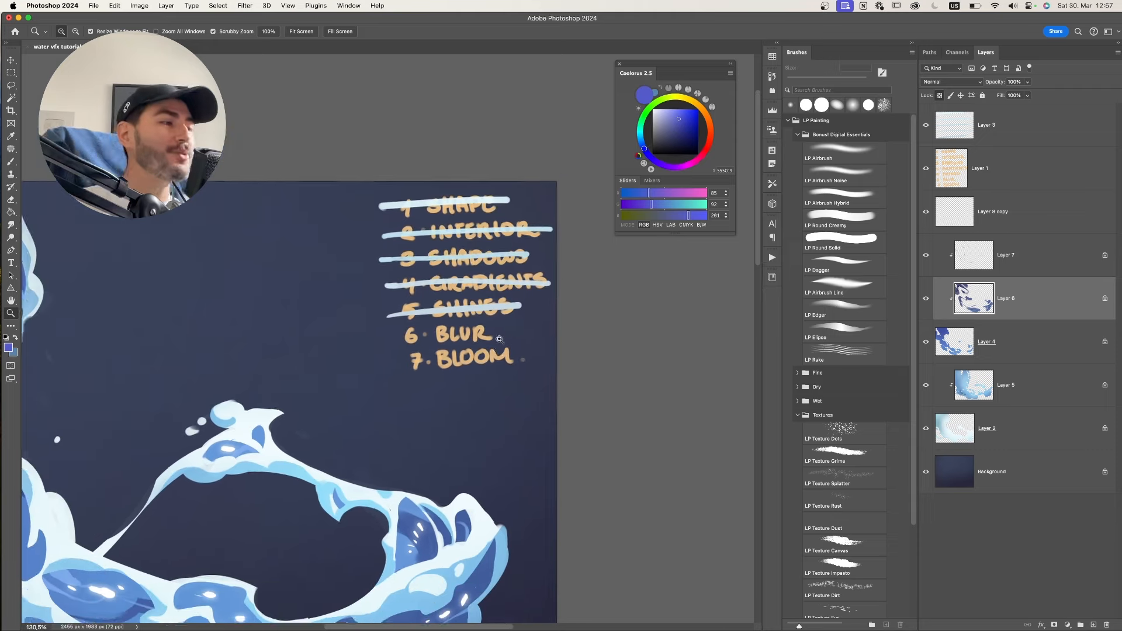
- Review the checklist and the whole water effect, select Layer 8 copy and check its visibility
left_click_drag(451, 358, 540, 303)
mouse_move(540, 303)
left_mouse_down()
mouse_move(528, 333)
mouse_move(523, 316)
left_mouse_up()
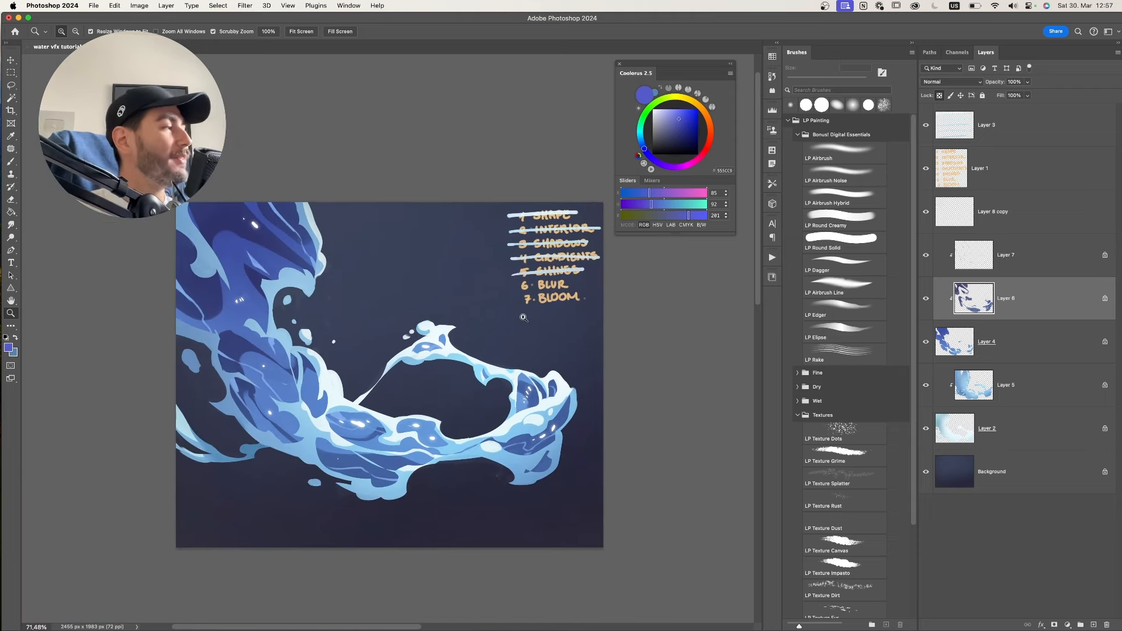
left_click(992, 213)
left_click(926, 214)
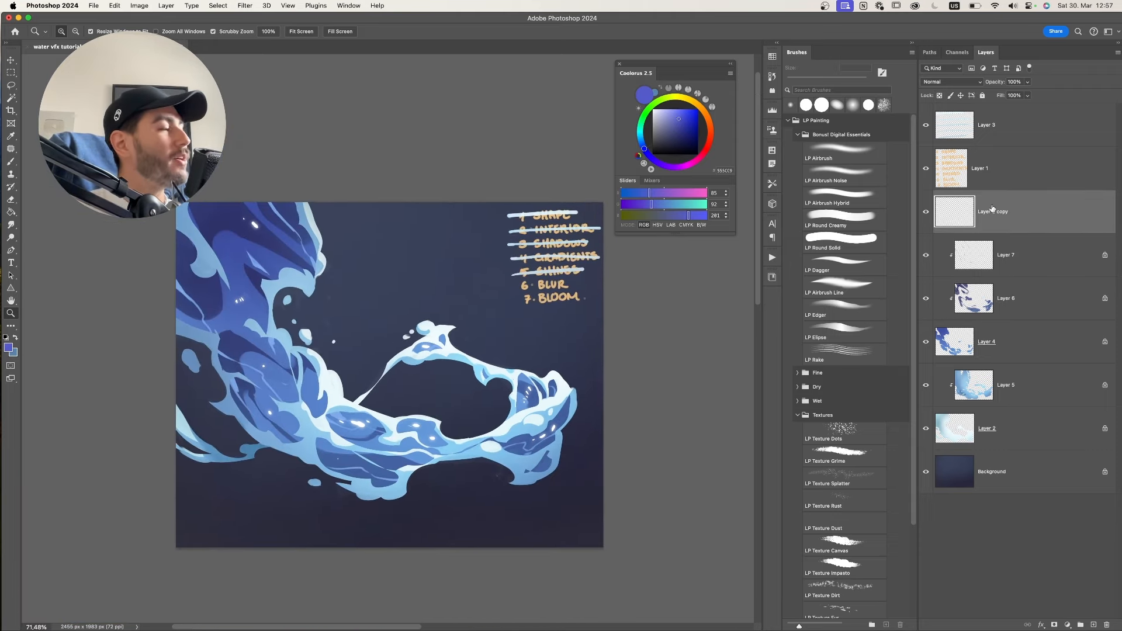
- Group all the water layers from Layer 8 copy down to Layer 2 and toggle the group's visibility to check its contents
left_click(994, 424, "shift")
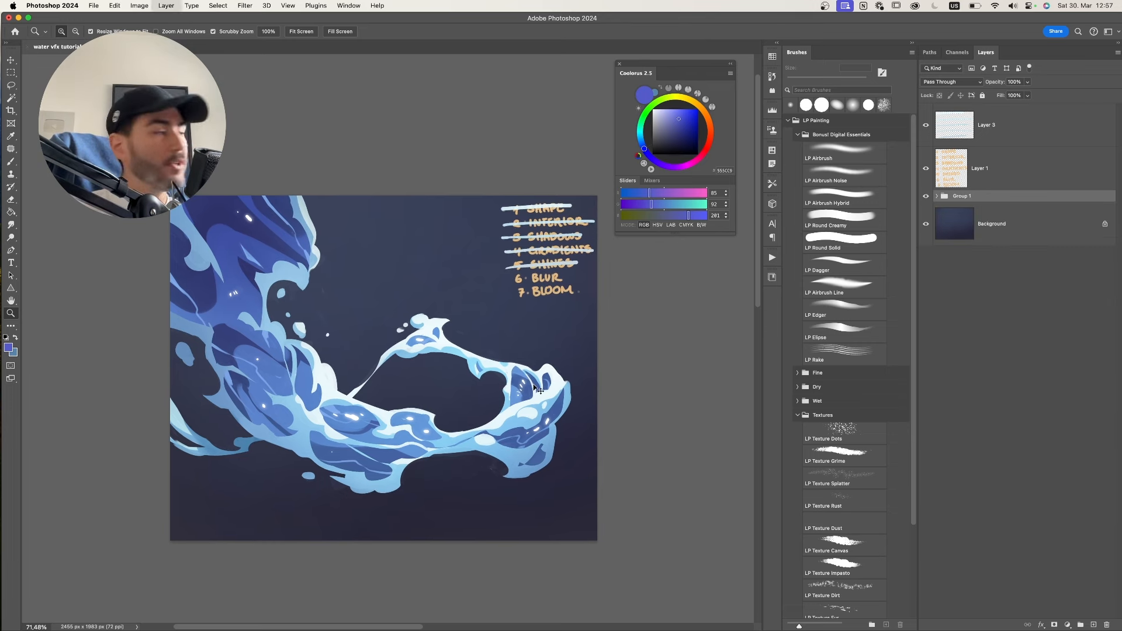
key("super+g")
left_click(926, 197)
left_click(925, 198)
left_click(925, 198)
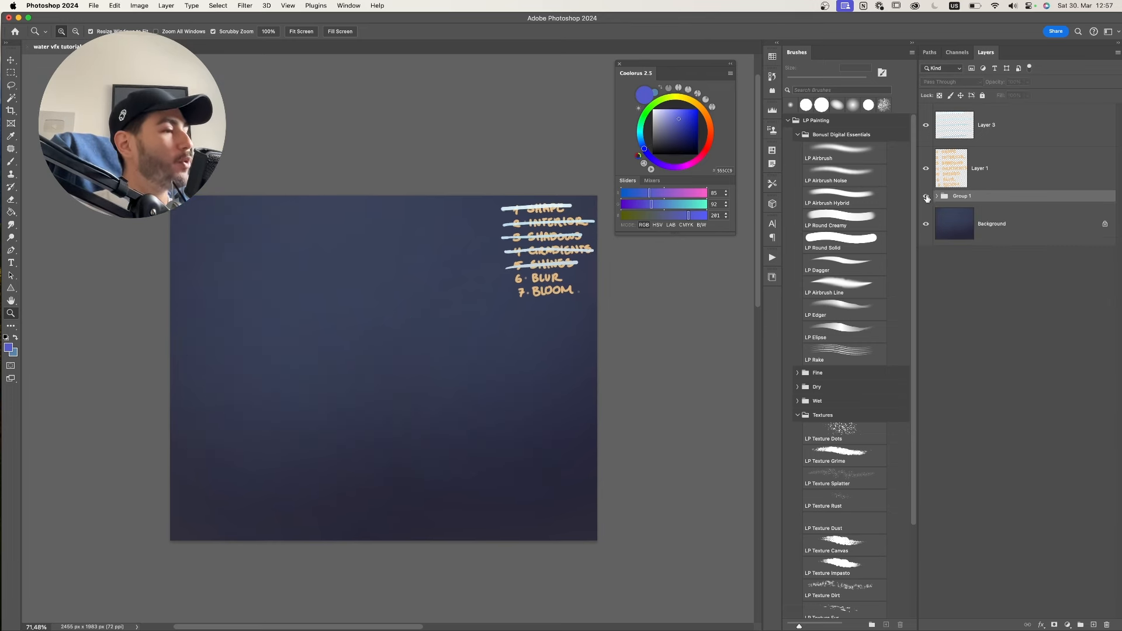
left_click(926, 197)
left_click(926, 197)
left_click(927, 197)
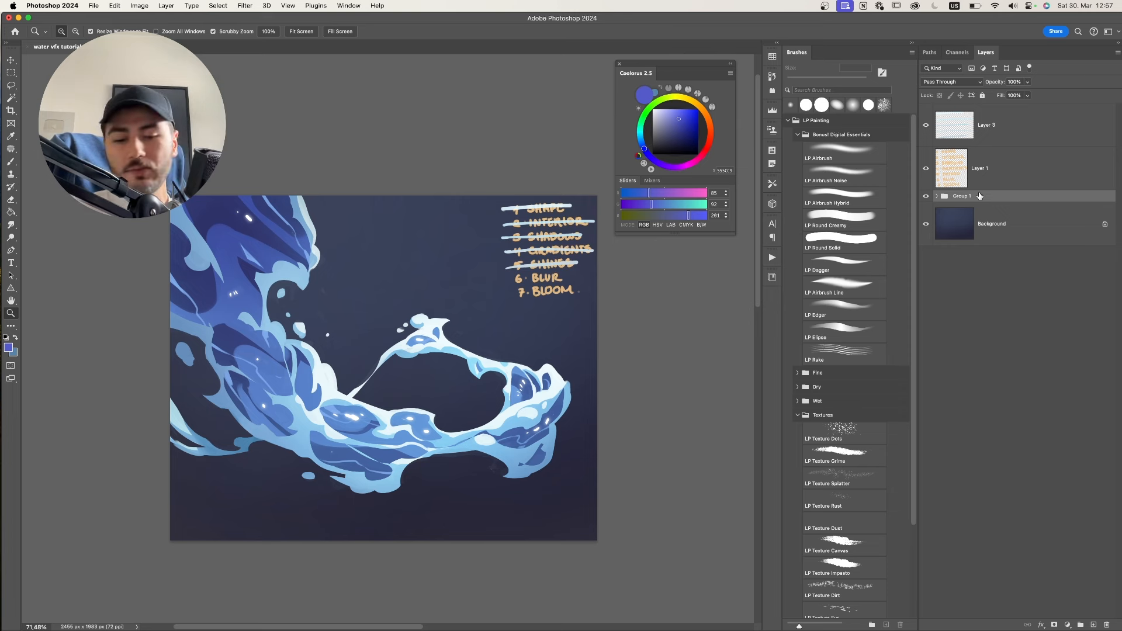
- Duplicate Group 1, merge the duplicate into a single layer and hide the original group
key("super+j")
key("super+e")
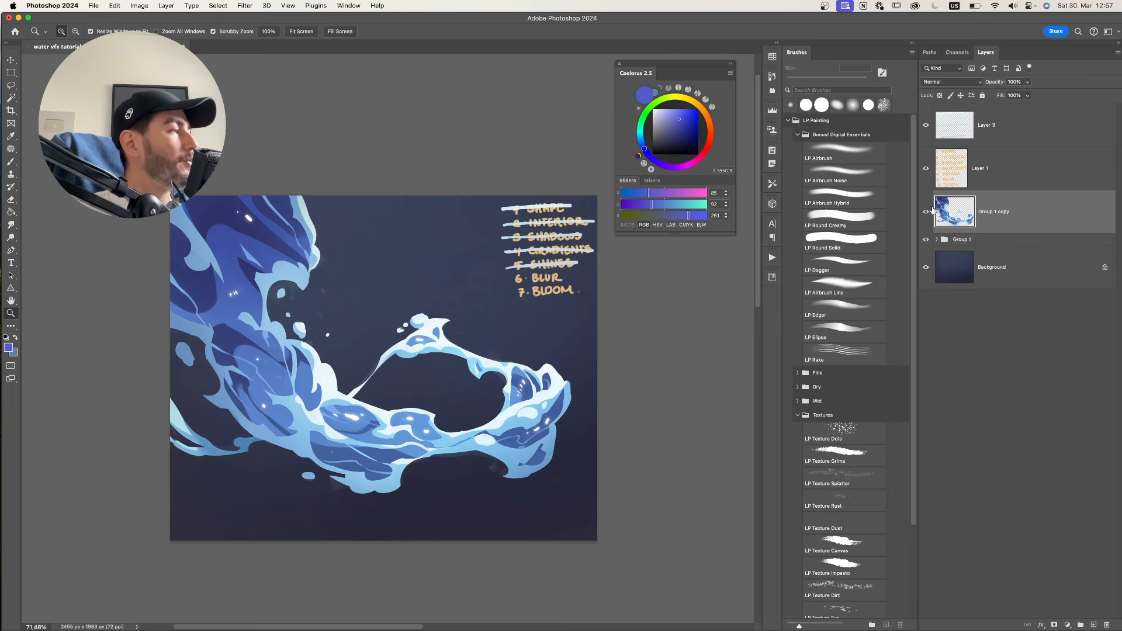
left_click(925, 240)
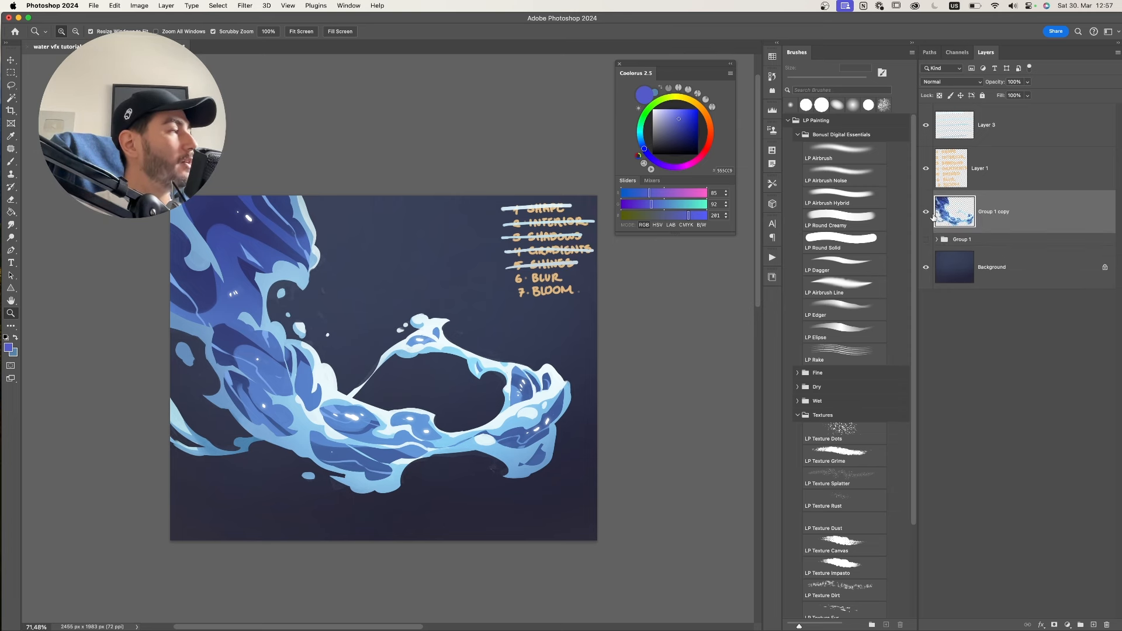
- Set up the Smudge tool with the LP Smudge Smoke brush from the Smudgers set and enlarge it to 300 px
scroll(578, 329, "right", 1)
key("r")
scroll(915, 332, "down", 3)
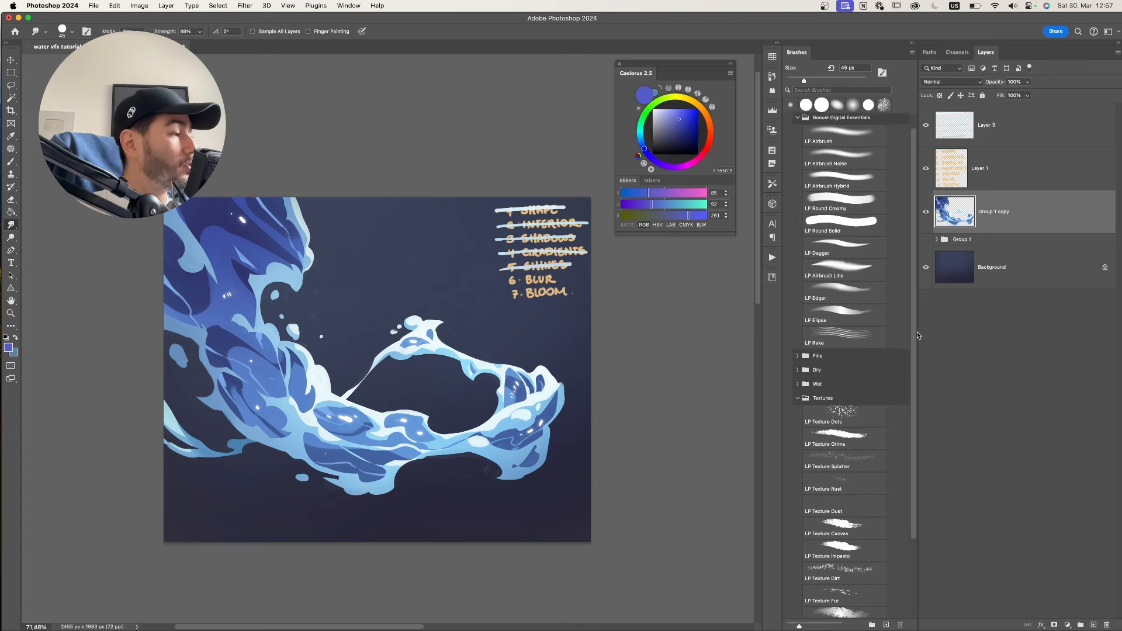
left_click(804, 378)
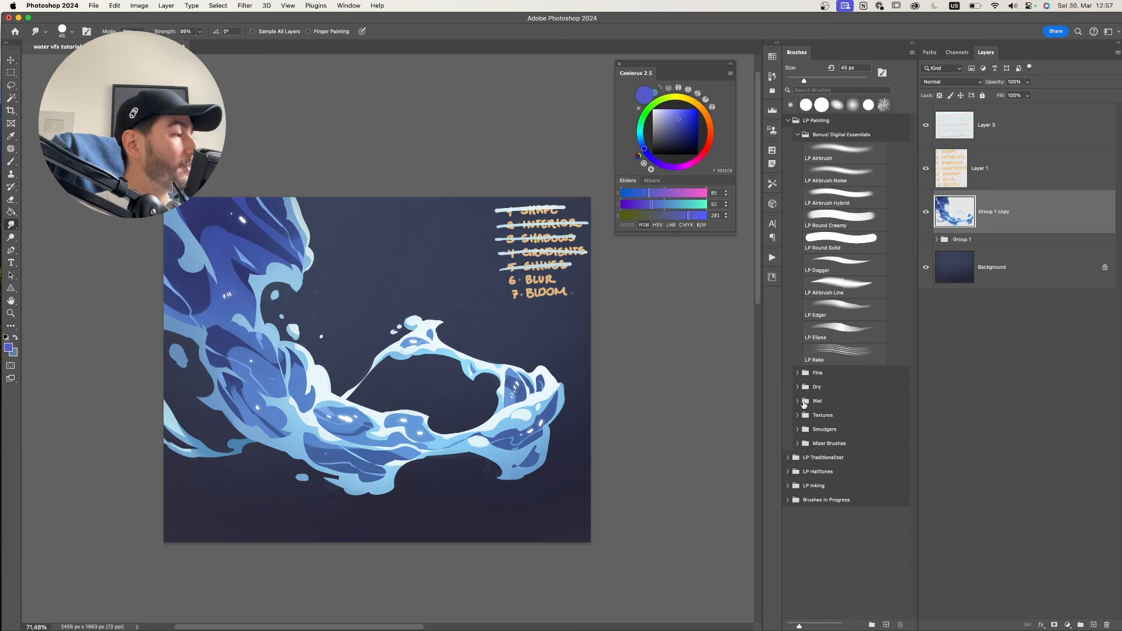
left_click(798, 430)
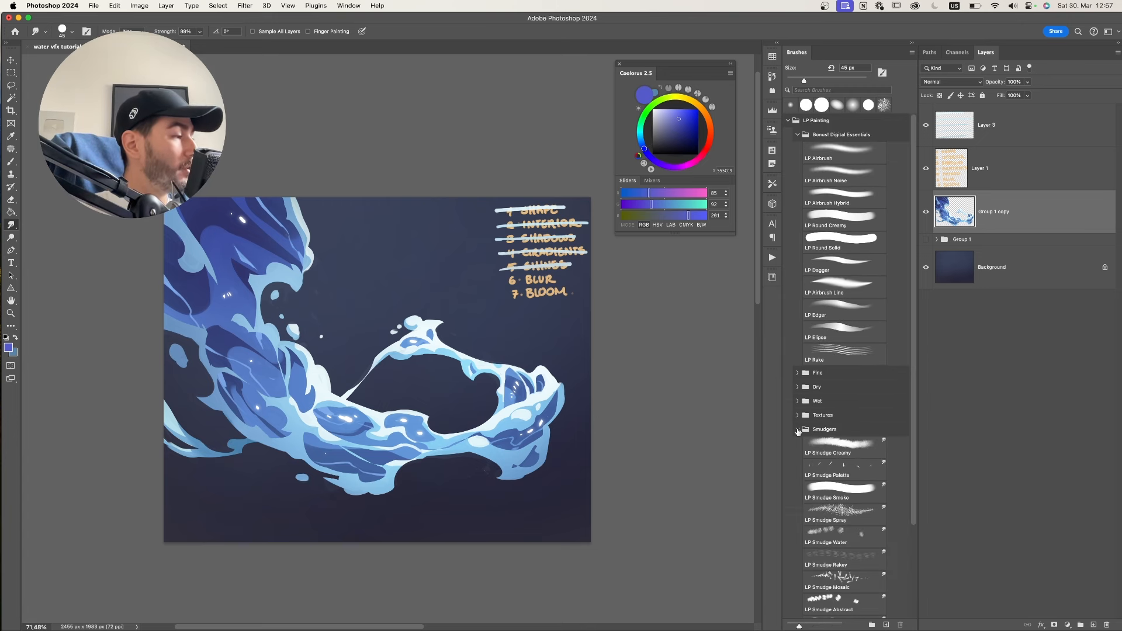
left_click(857, 494)
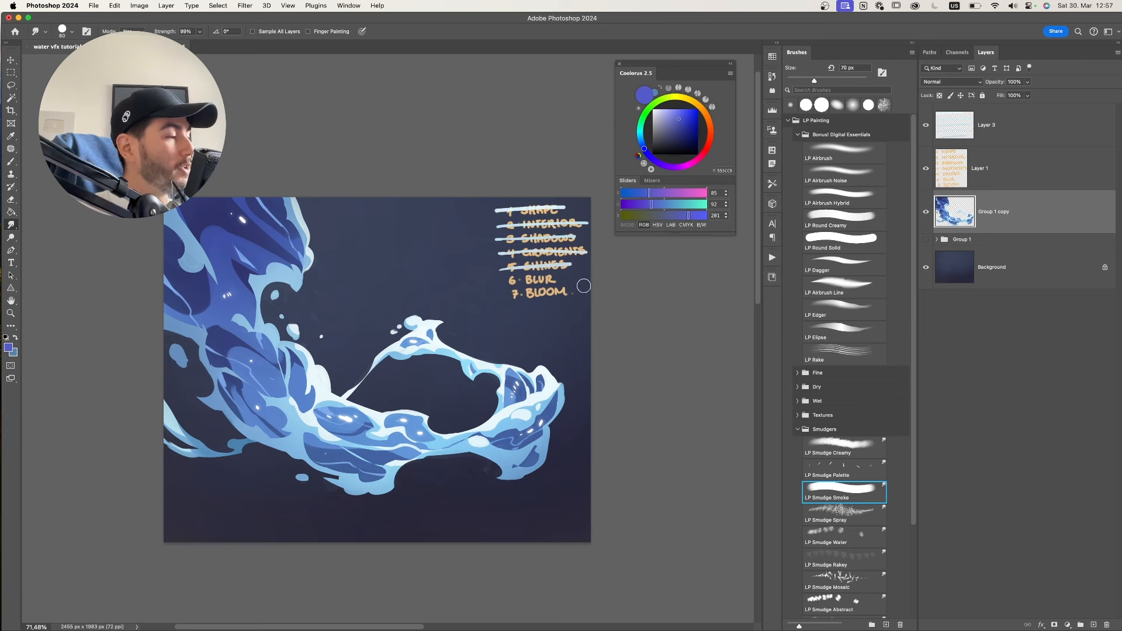
key("bracketright")
key("bracketright")
key("bracketright")
key("bracketright")
key("bracketright")
key("bracketright")
key("bracketright")
key("bracketright")
key("bracketright")
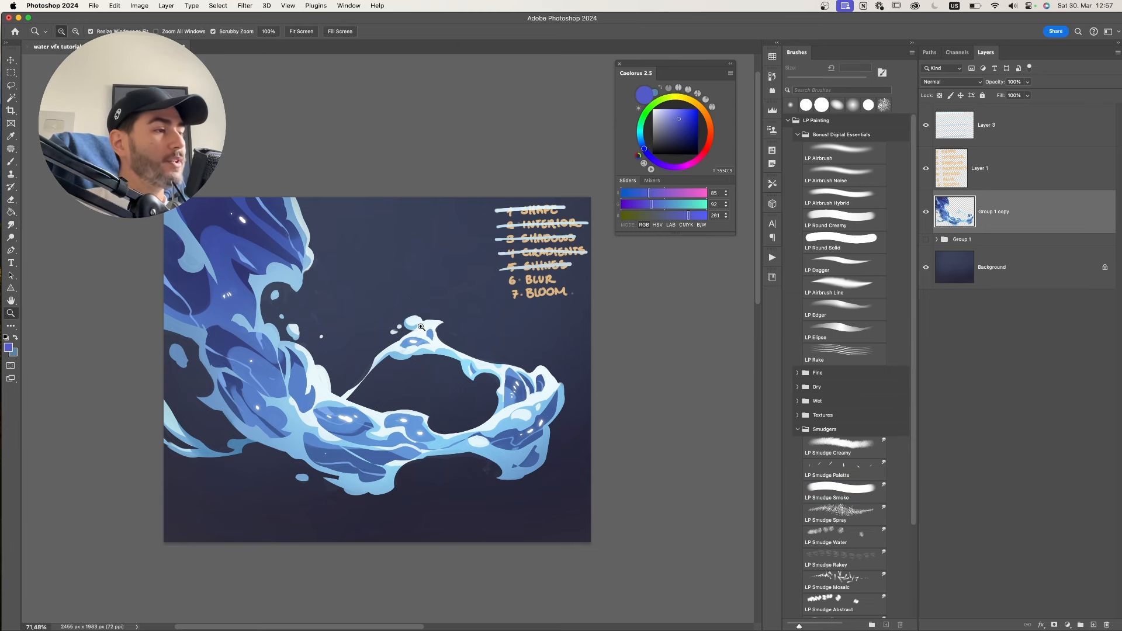
- Smudge the splash crest above the loop along its flow direction, reducing the brush from 300 to 250 px
scroll(415, 334, "up", 3)
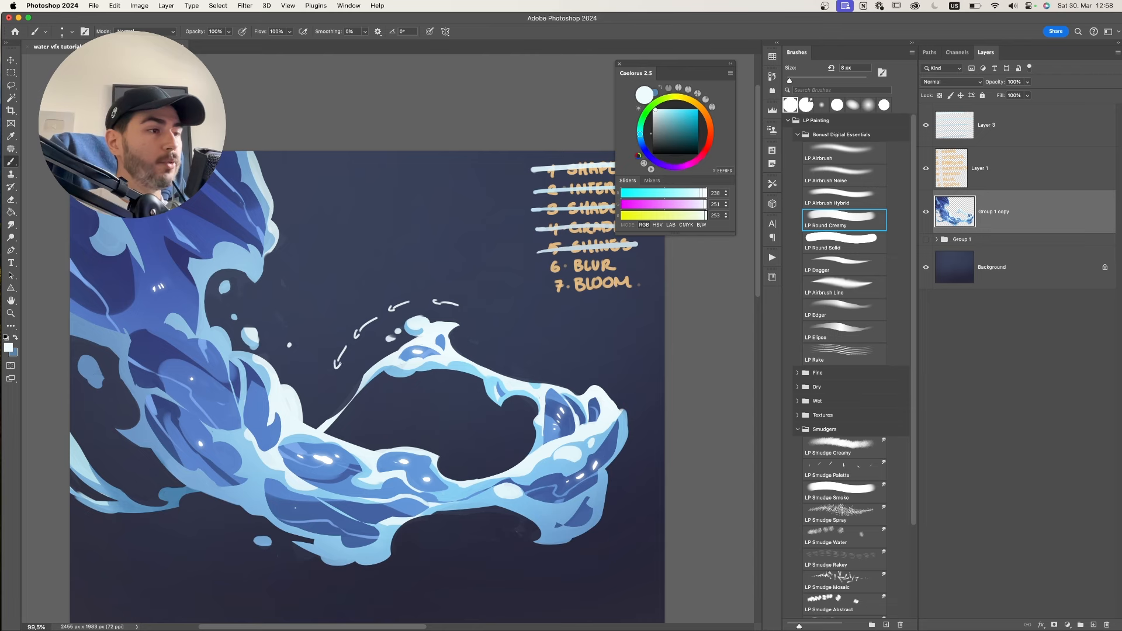
scroll(406, 373, "down", 2)
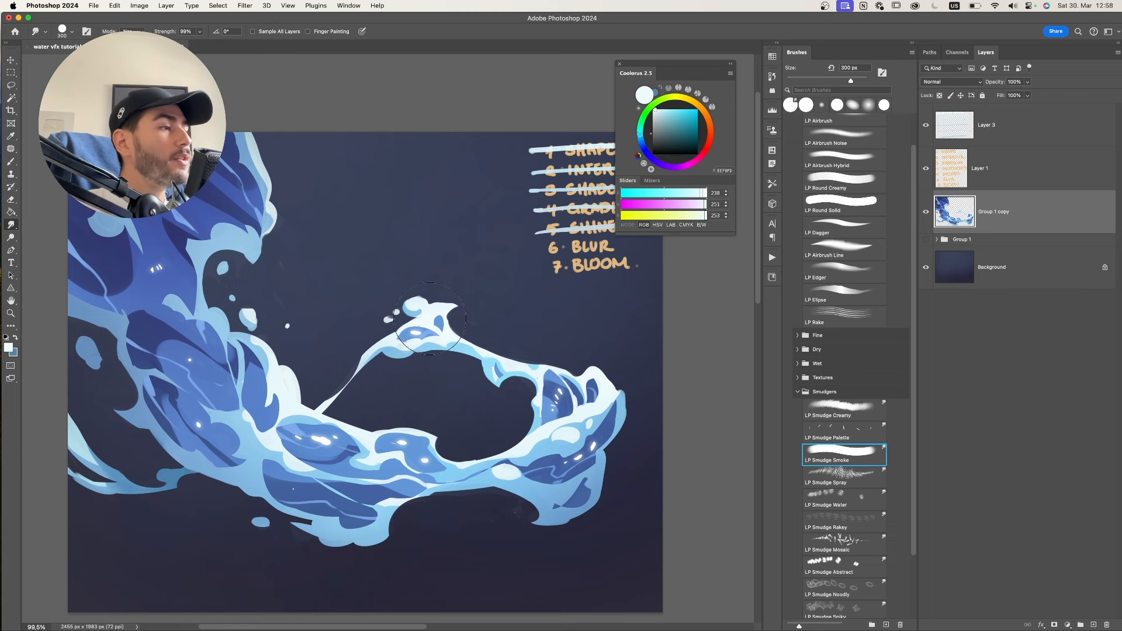
left_click_drag(406, 324, 379, 342)
key("[")
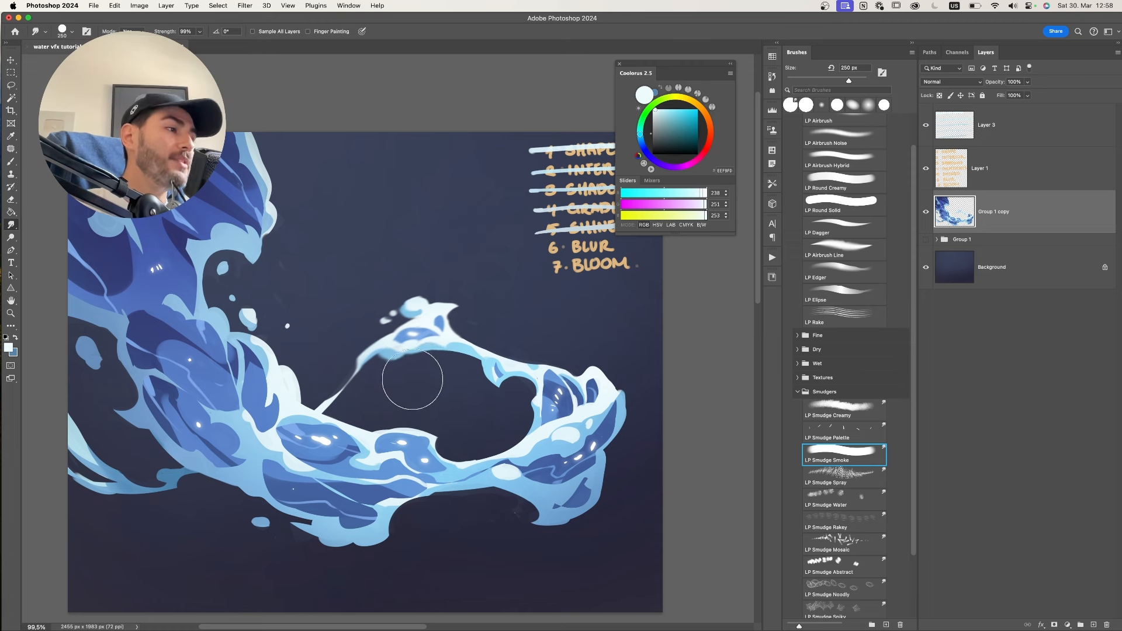
key("super+z")
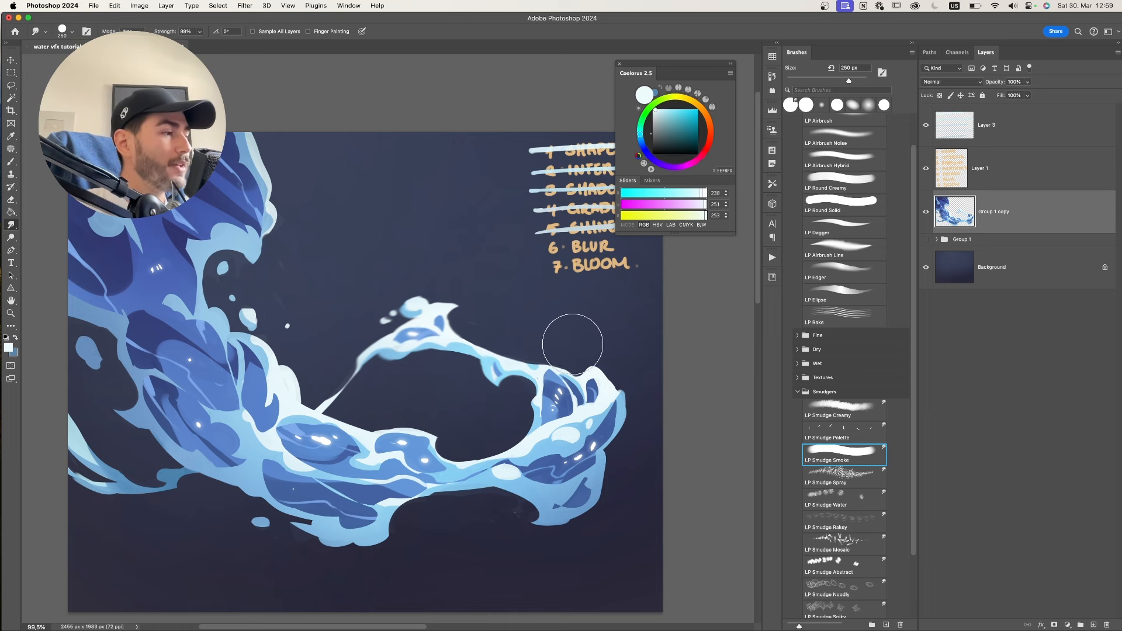
- Smudge the right end and lower edges of the water loop with the Smudge brush enlarged to 400 px
key("bracketright")
key("bracketright")
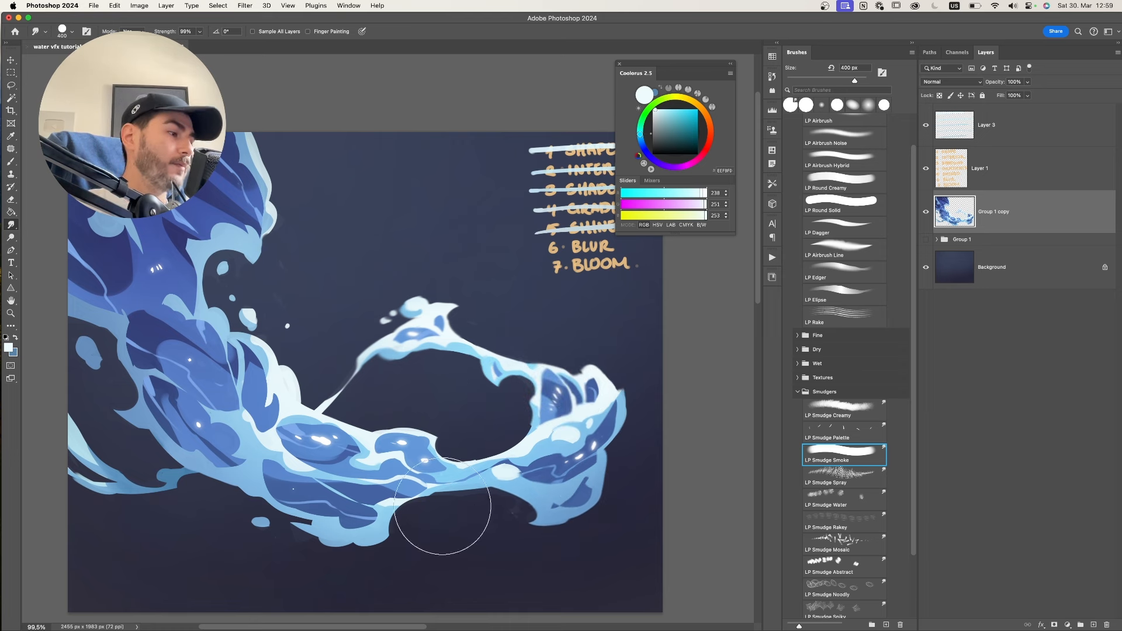
scroll(430, 471, "down", 3)
key("bracketright")
key("bracketleft")
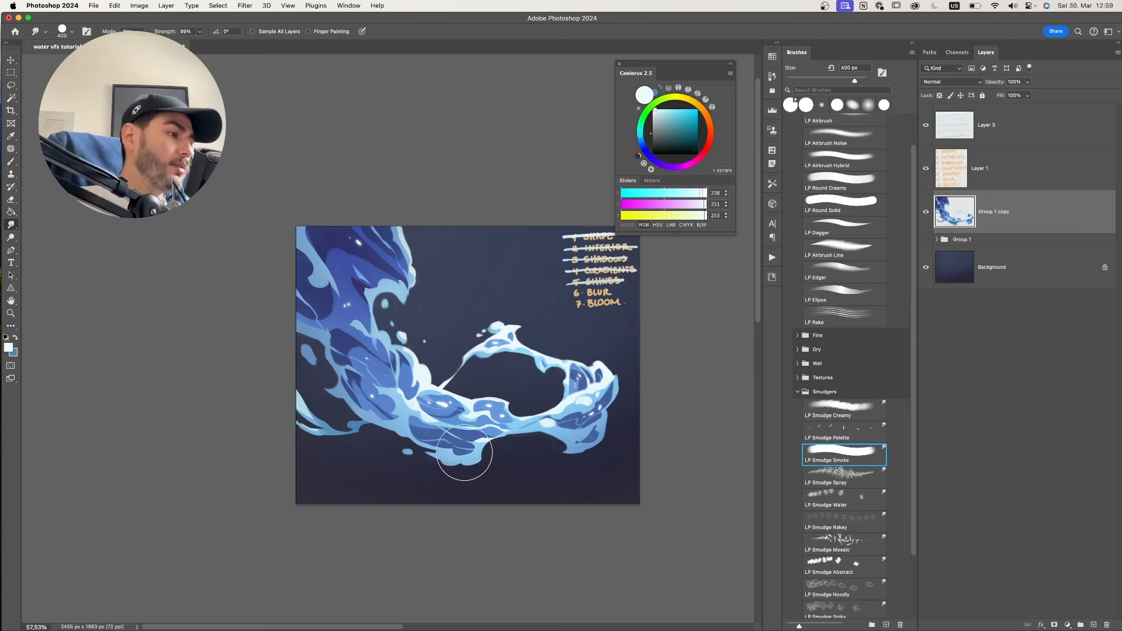
mouse_move(471, 458)
left_mouse_down()
mouse_move(457, 451)
mouse_move(505, 441)
left_mouse_up()
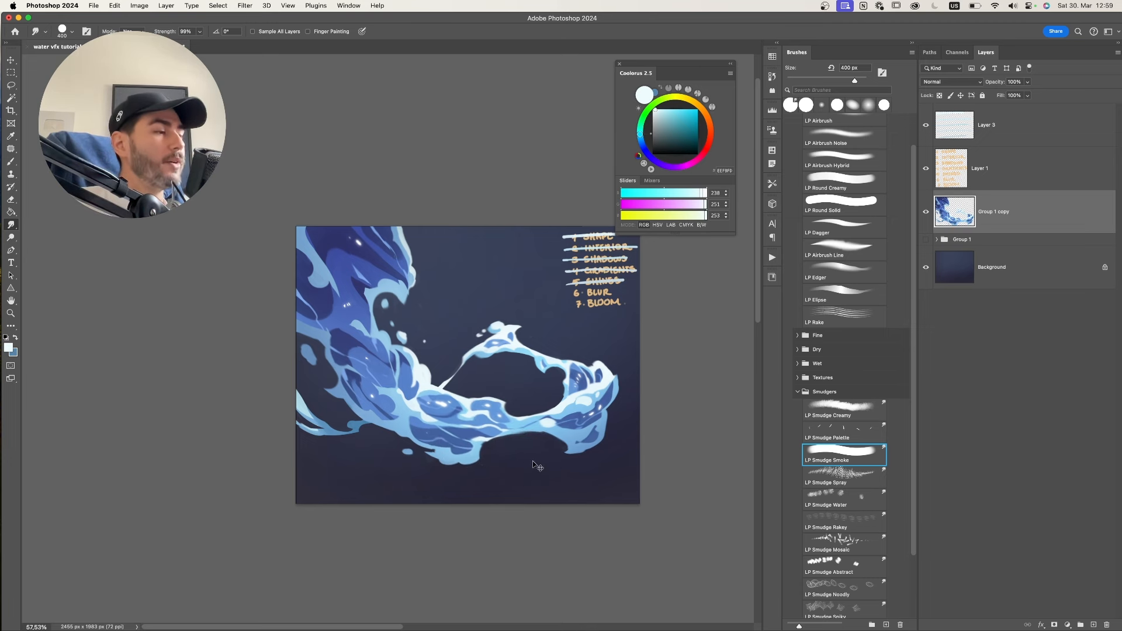
- Smudge the dark interior shapes in the middle of the water stream with the Smudge brush reduced to 125 px
key("bracketleft")
key("bracketleft")
key("bracketleft")
key("bracketleft")
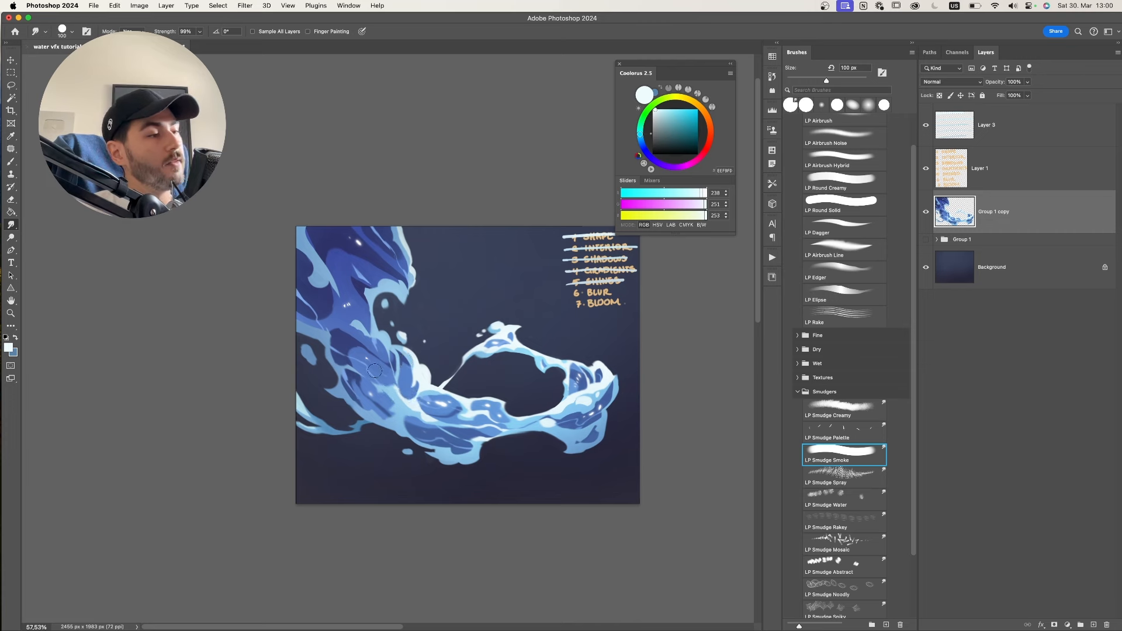
key("bracketright")
mouse_move(394, 388)
left_mouse_down()
mouse_move(350, 361)
mouse_move(390, 346)
left_mouse_up()
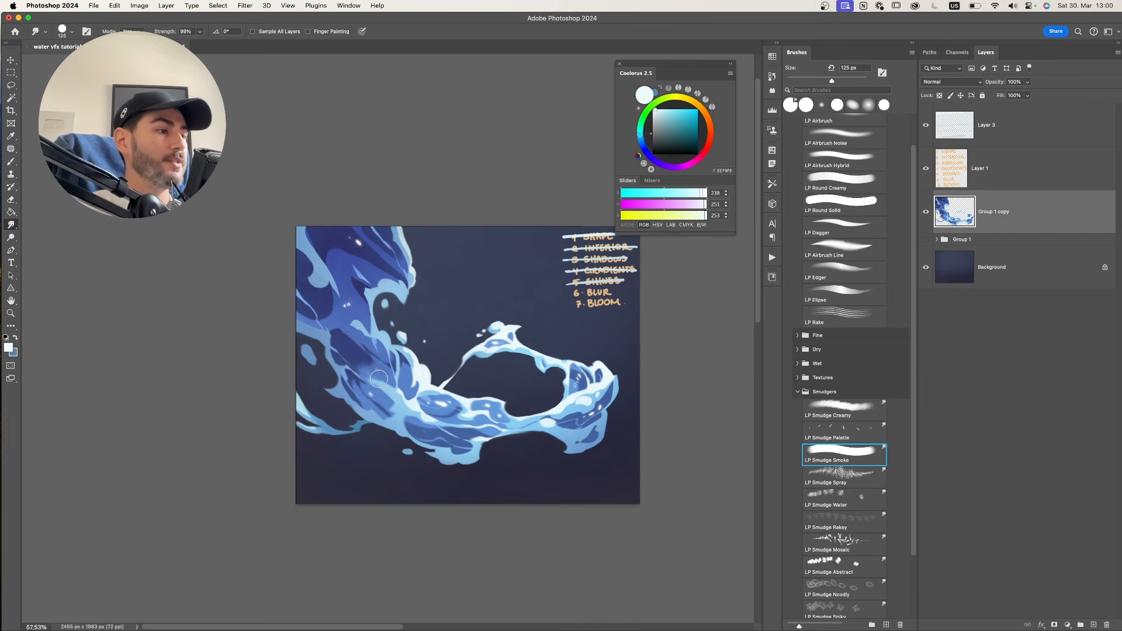
- Blur the interior shapes up the stream toward the upper shines, adjusting the Smudge brush between 200 and 80 px
key("bracketright")
key("bracketright")
key("bracketright")
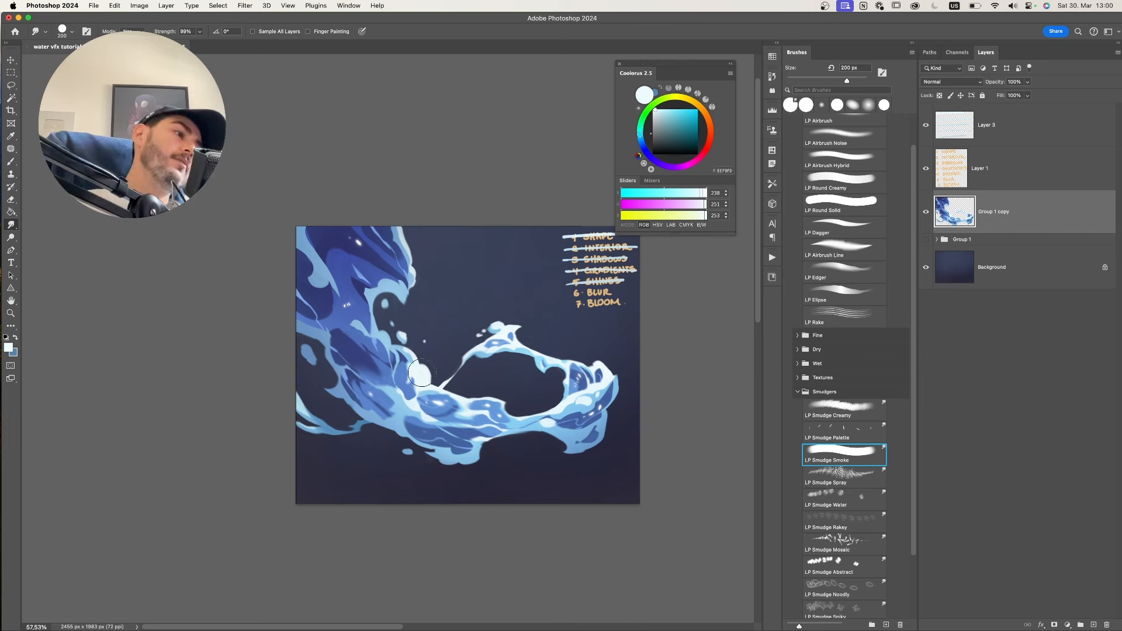
key("bracketleft")
key("bracketleft")
key("bracketleft")
left_click_drag(399, 381, 345, 322)
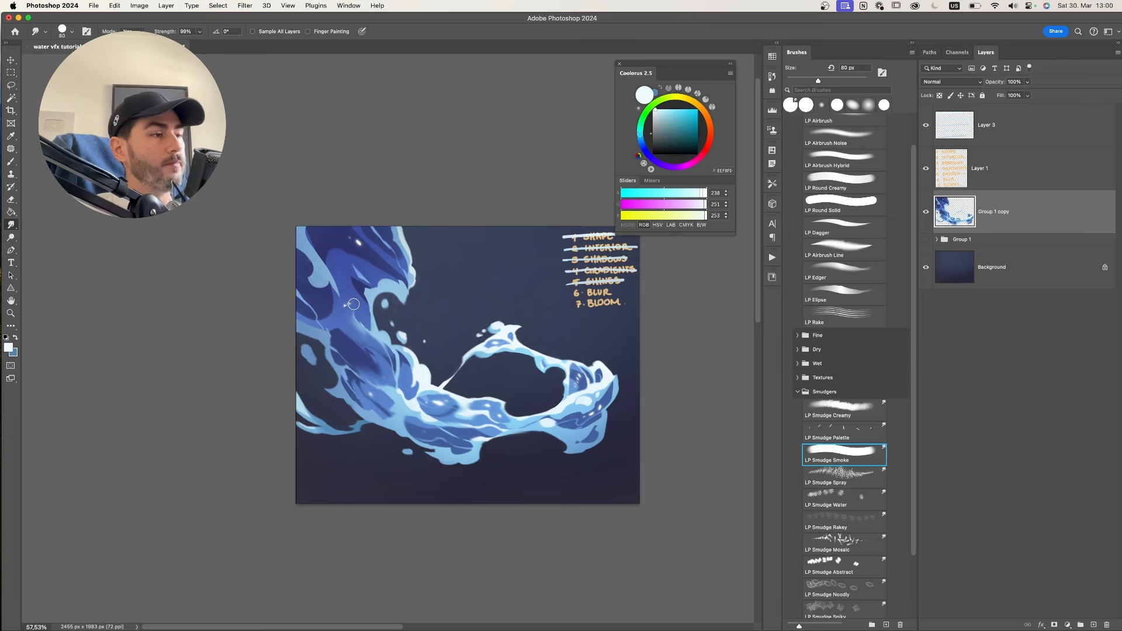
- Smudge the upper-left part of the water stream with a 175 px brush
key("bracketright")
key("bracketright")
key("bracketright")
key("bracketright")
key("bracketright")
left_click_drag(319, 277, 325, 251)
- Retouch the smudged water interior with sampled blues, painting beside the upper shines and undoing the extra smudge stroke
key("b")
left_click(356, 311, "alt")
left_click_drag(355, 310, 360, 335)
key("r")
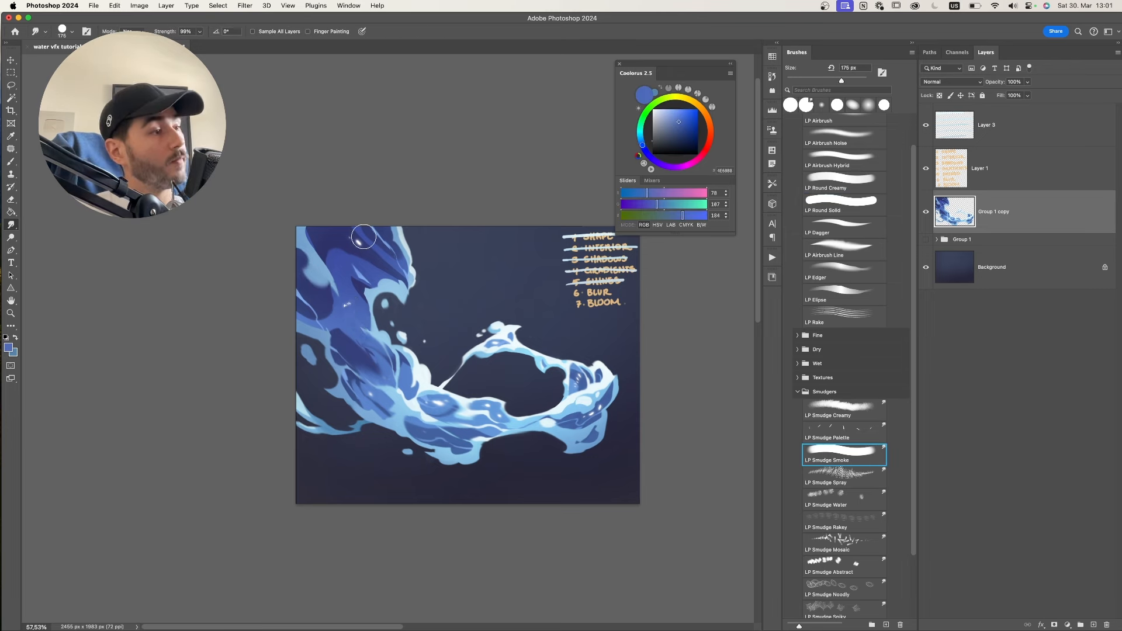
key("bracketright")
left_click_drag(411, 254, 411, 274)
key("super+z")
key("b")
left_click(427, 398, "alt")
- Toggle the visibility of Group 1 and Group 1 copy to compare the sharp and blurred versions of the water
key("z")
left_click_drag(631, 329, 560, 340)
left_click(931, 237)
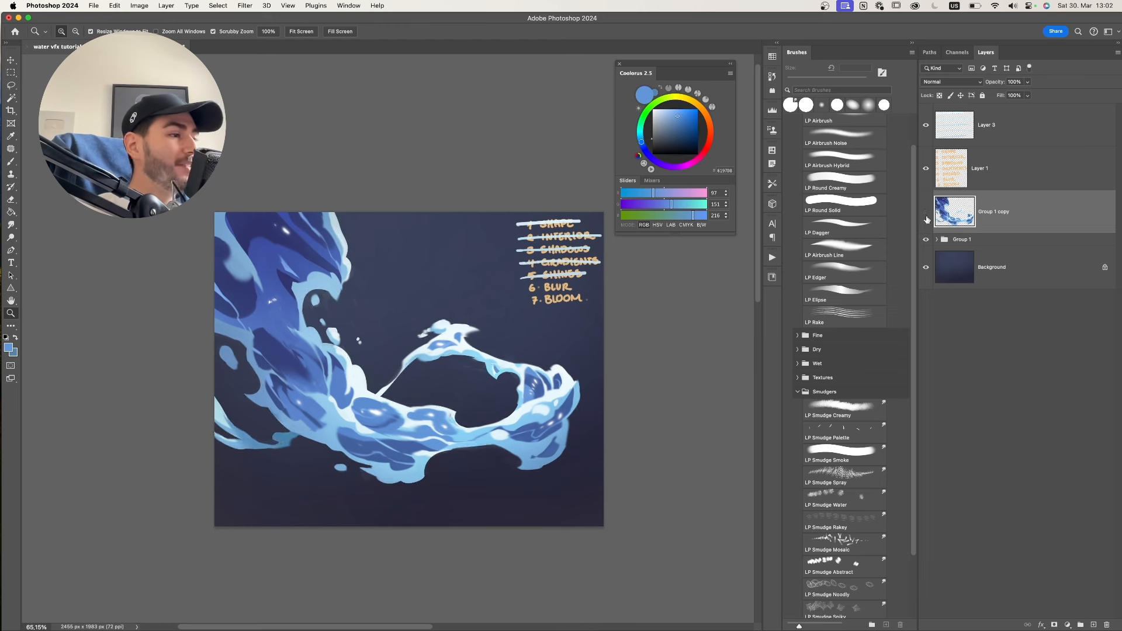
left_click(929, 224)
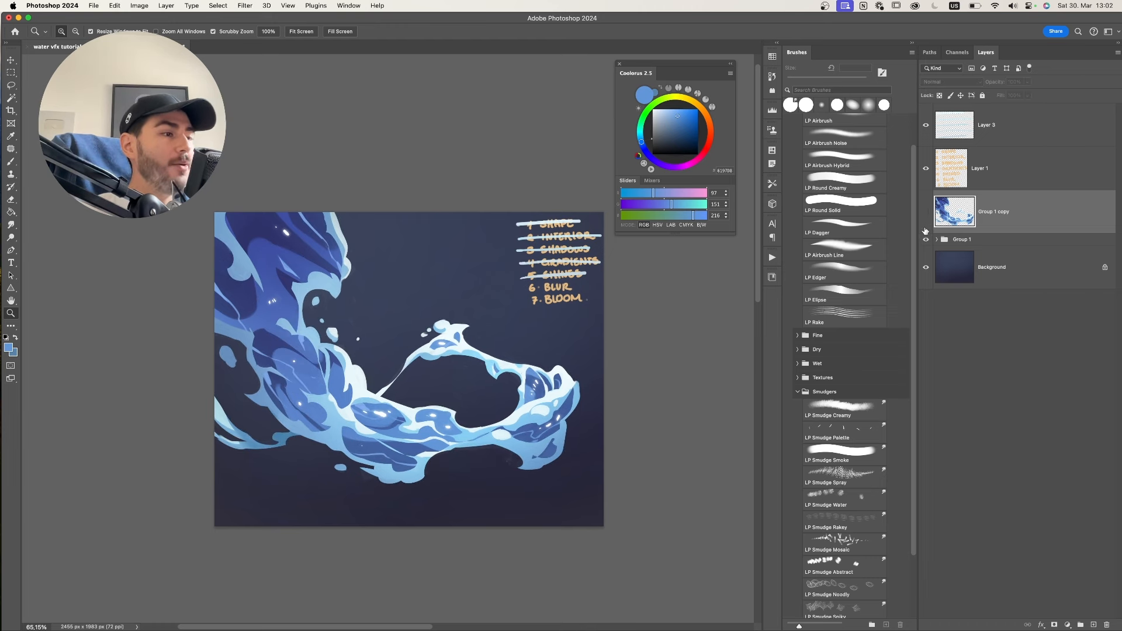
left_click(926, 238)
left_click(927, 214)
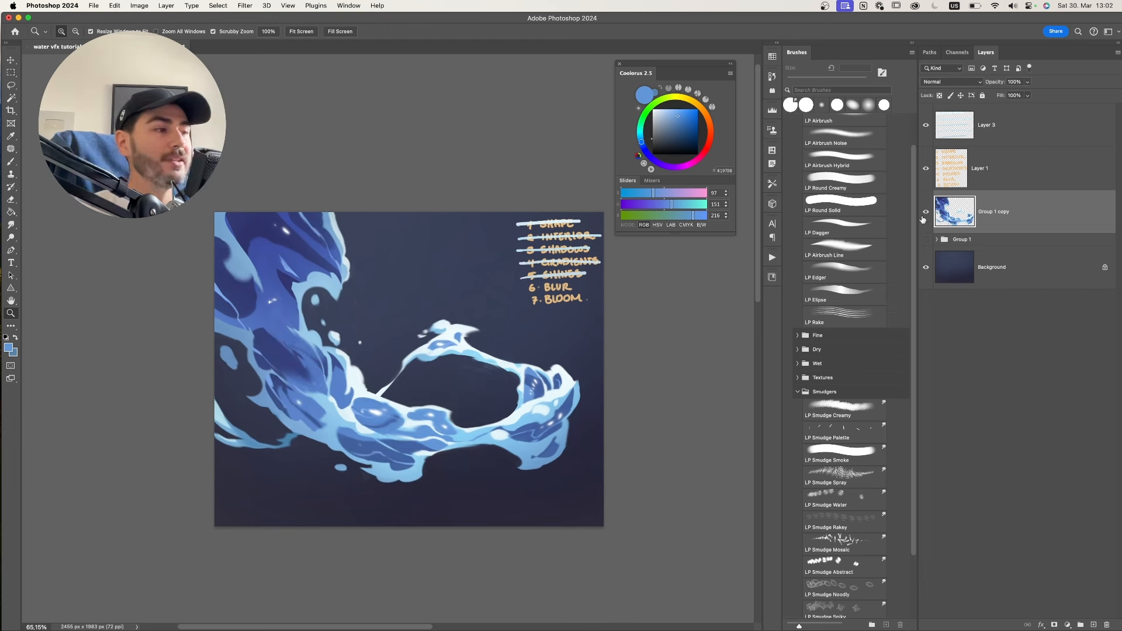
left_click(926, 214)
left_click(926, 214)
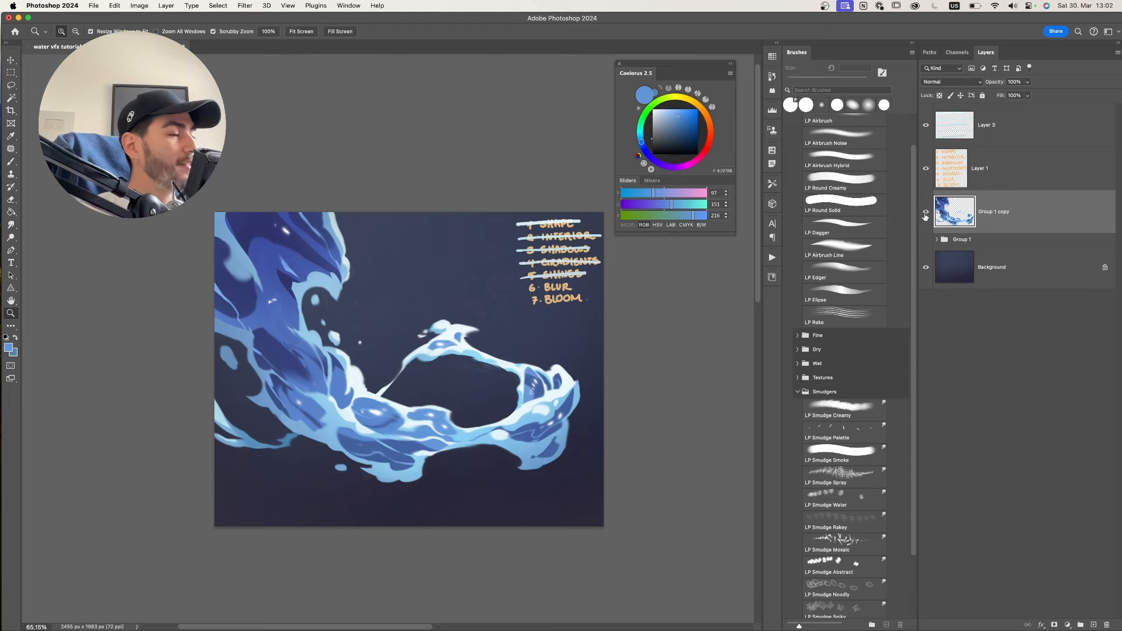
left_click(926, 213)
left_click(926, 240)
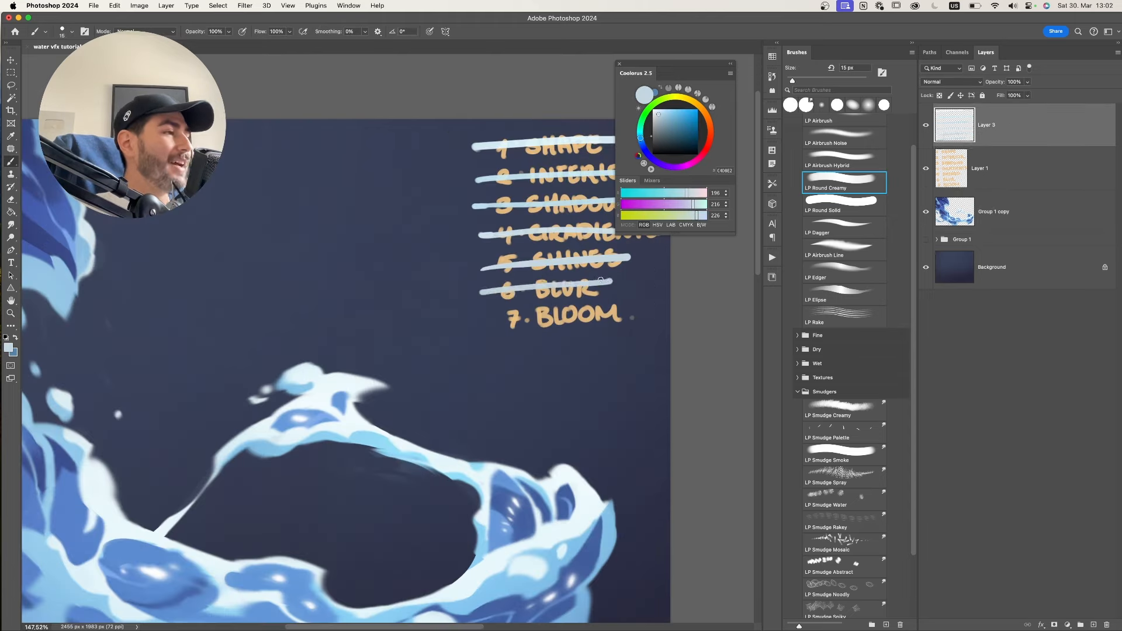
- Strike through checklist item 6, BLUR, on Layer 3 with the 15 px LP Round Creamy brush in pale blue RGB 196, 216, 226
left_click_drag(480, 290, 605, 289)
mouse_move(596, 335)
left_mouse_down()
mouse_move(540, 361)
mouse_move(511, 393)
left_mouse_up()
mouse_move(510, 392)
left_mouse_down()
mouse_move(566, 333)
mouse_move(551, 359)
mouse_move(494, 360)
mouse_move(553, 351)
mouse_move(521, 358)
mouse_move(504, 348)
mouse_move(523, 331)
mouse_move(564, 328)
left_mouse_up()
mouse_move(473, 337)
left_mouse_down()
mouse_move(542, 298)
mouse_move(522, 283)
left_mouse_up()
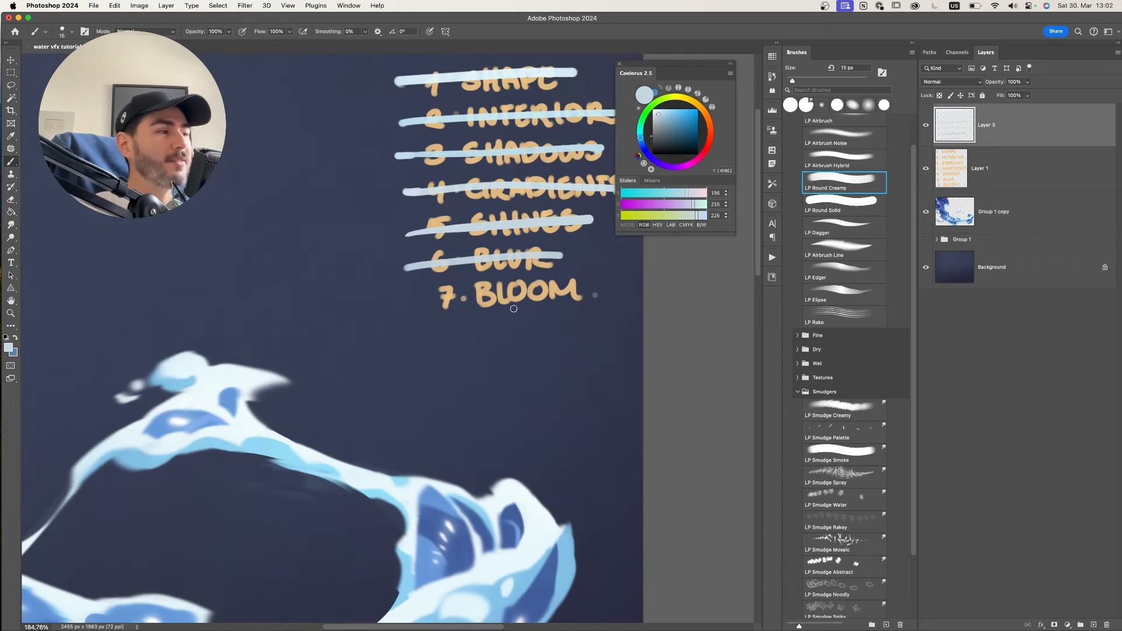
- Write POST beneath the BLOOM item on Layer 1 with an 8 px brush in the checklist's sampled orange
left_click(524, 293, "alt")
key("bracketleft")
key("bracketleft")
left_click(965, 176)
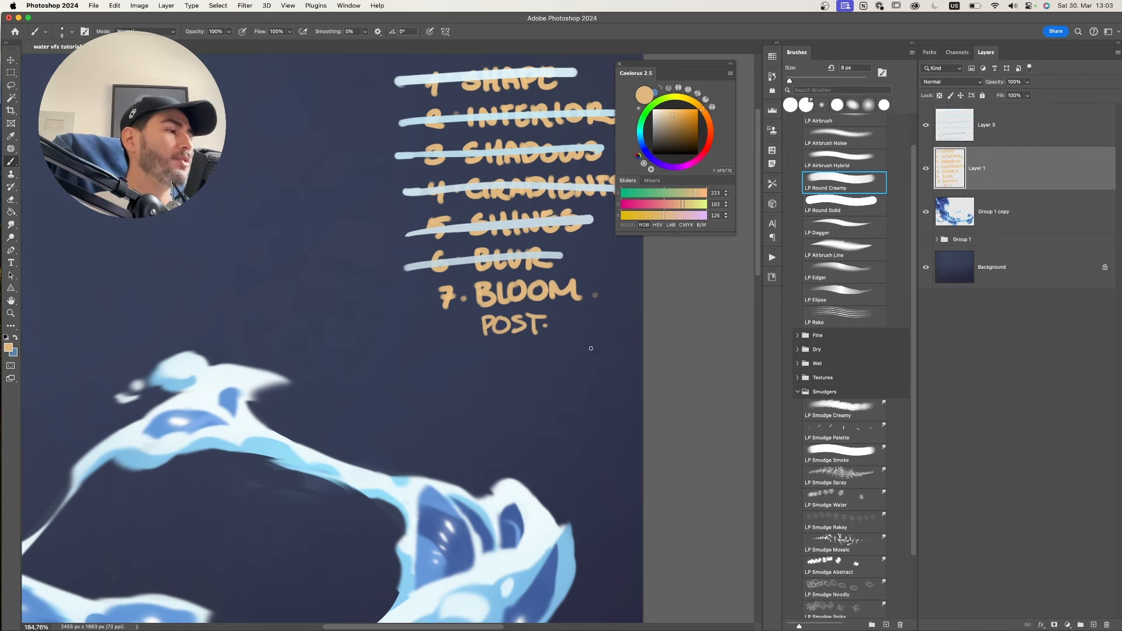
left_click_drag(582, 348, 544, 342)
- Duplicate the blurred water layer Group 1 copy and set the duplicate's blend mode to Lighten
left_click(986, 216)
left_click_drag(476, 360, 473, 338)
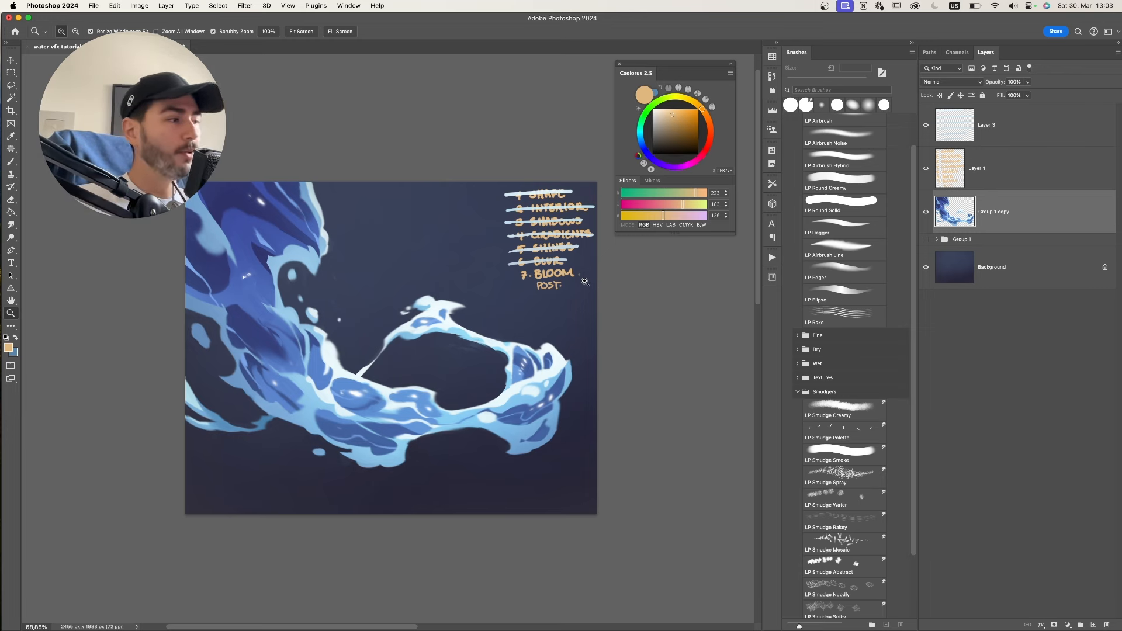
mouse_move(559, 299)
left_mouse_down()
mouse_move(567, 318)
mouse_move(555, 309)
left_mouse_up()
left_click_drag(555, 317, 529, 328)
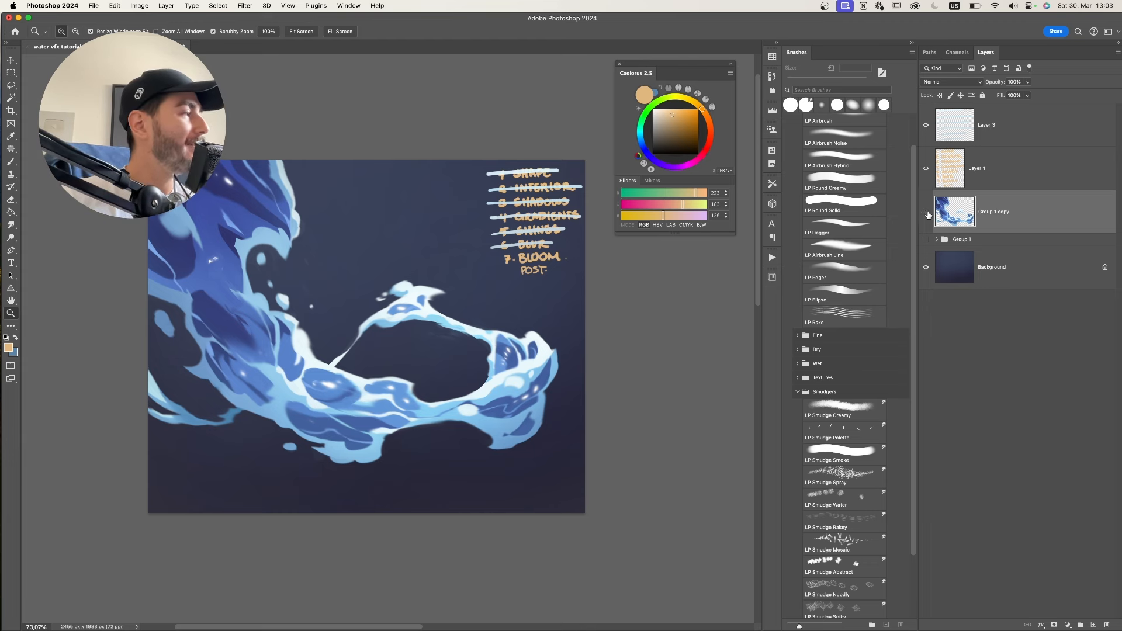
key("super+j")
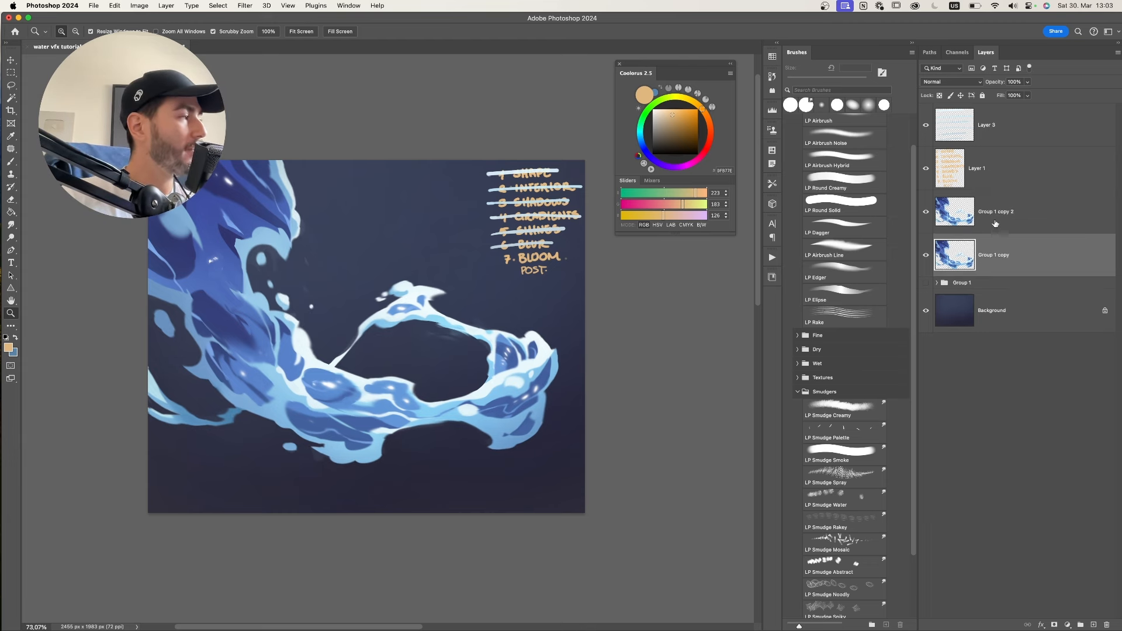
left_click(962, 83)
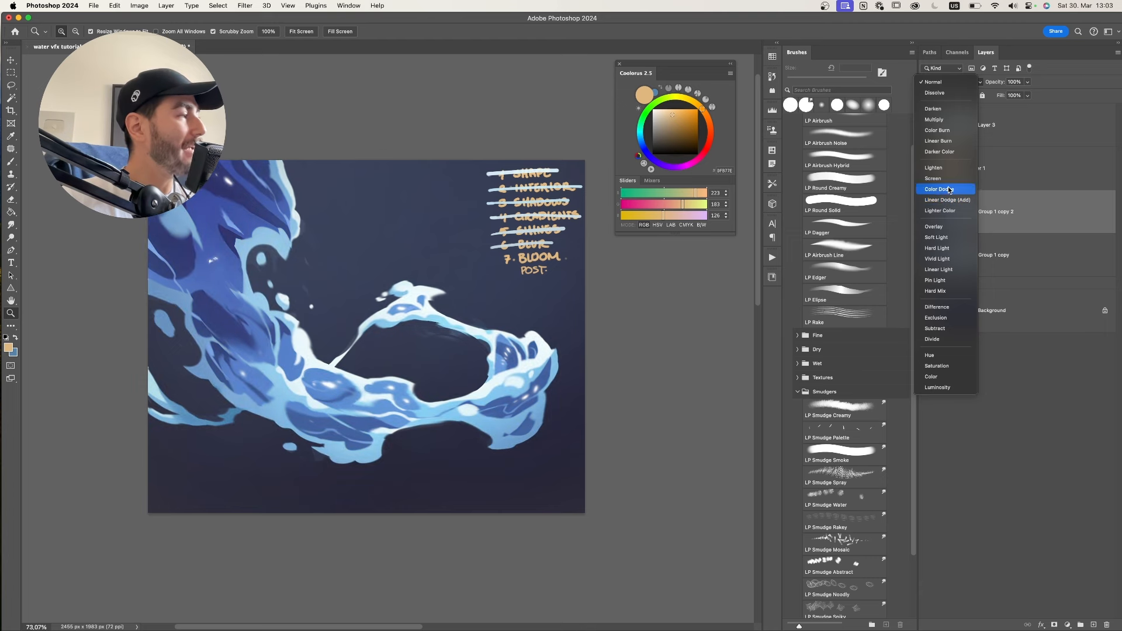
left_click(950, 169)
- Apply a Gaussian Blur with a radius of 9.1 pixels to the Lighten duplicate, Group 1 copy 2
key("b")
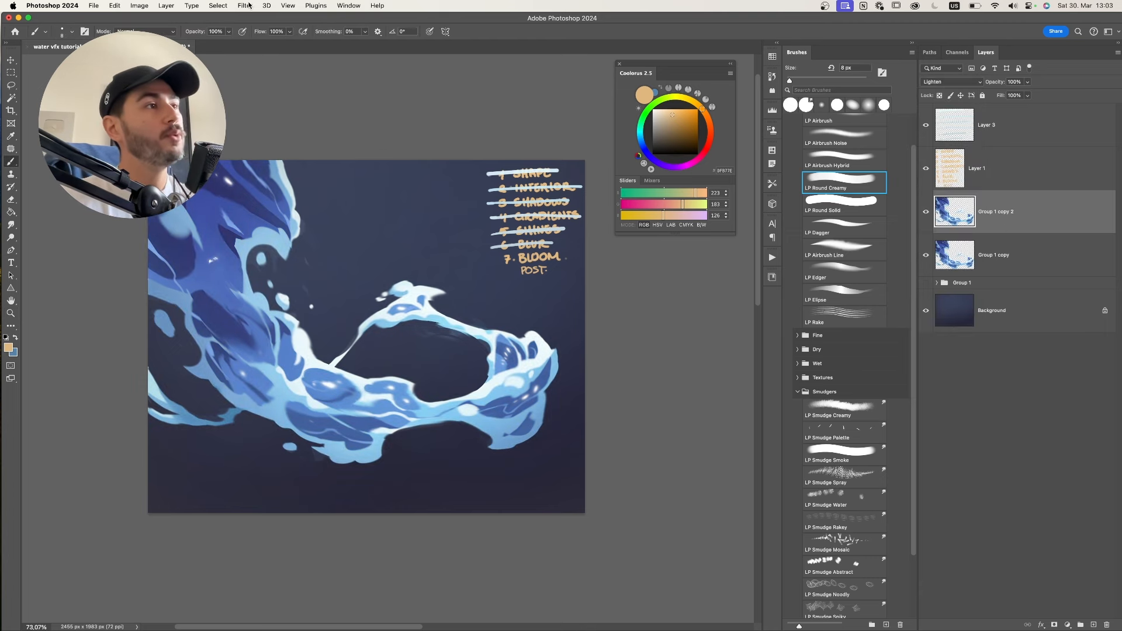
left_click(245, 5)
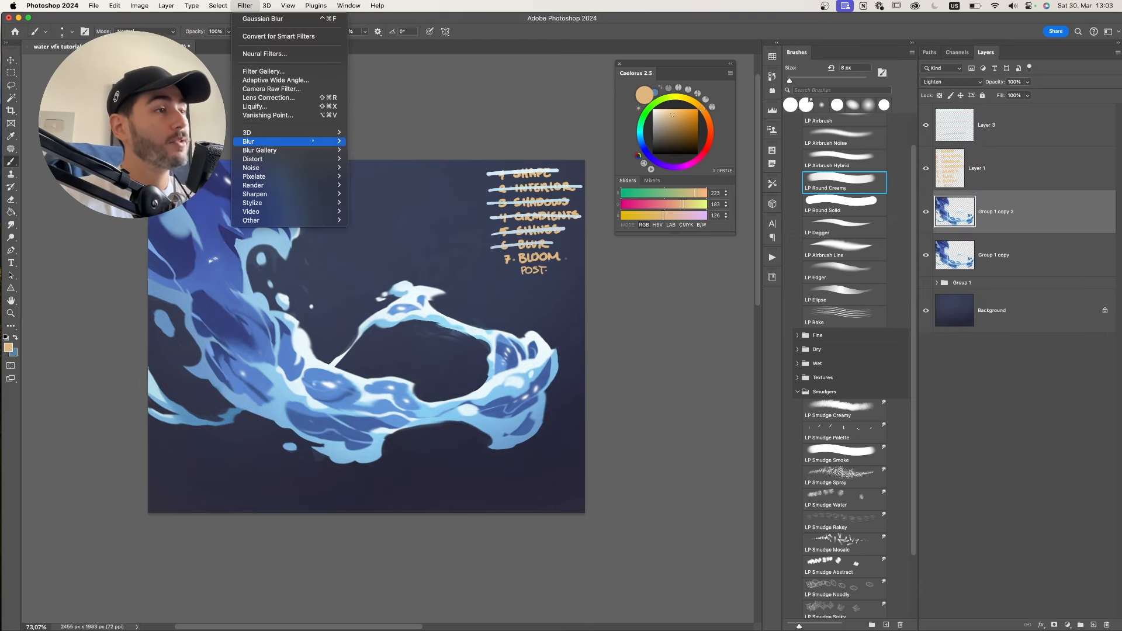
mouse_move(316, 142)
left_click(380, 177)
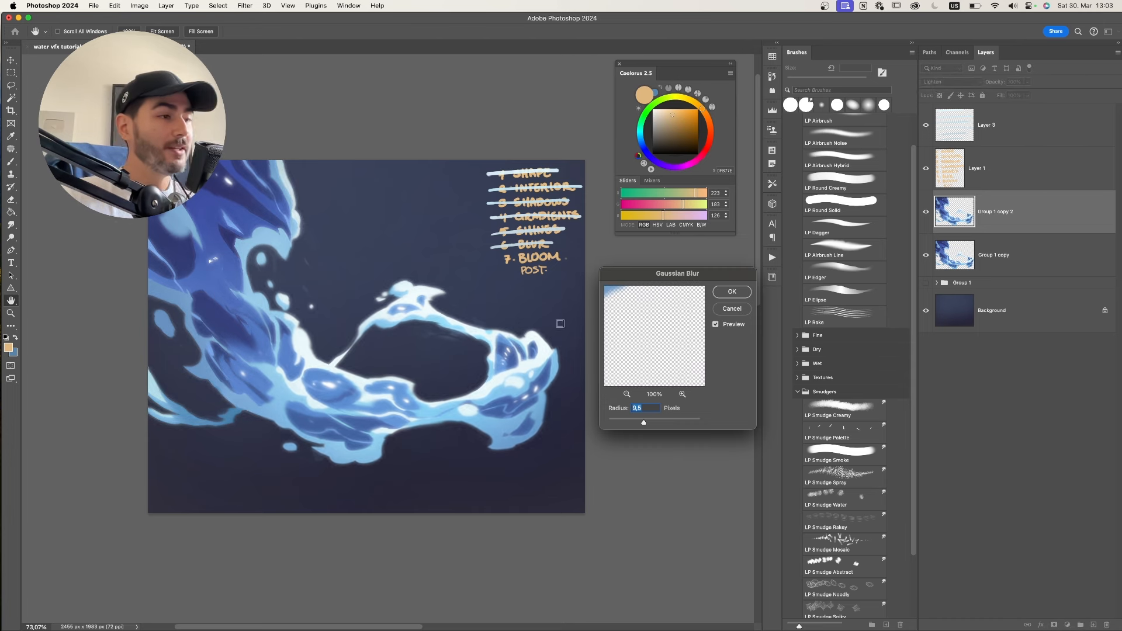
left_click_drag(689, 274, 697, 277)
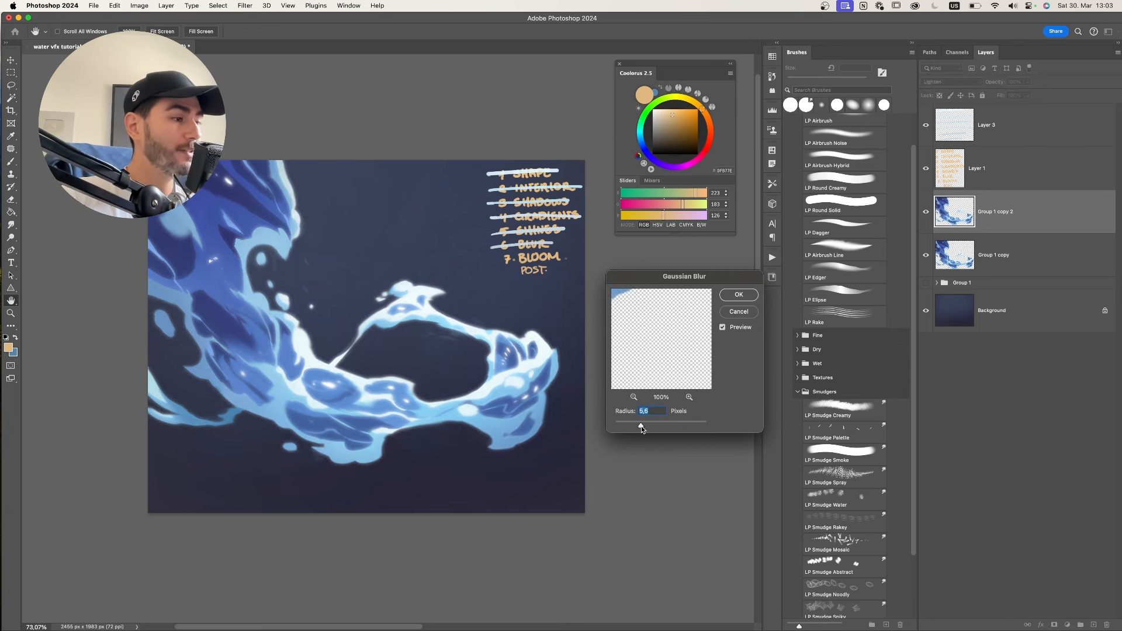
mouse_move(641, 426)
left_mouse_down()
mouse_move(628, 427)
mouse_move(649, 426)
left_mouse_up()
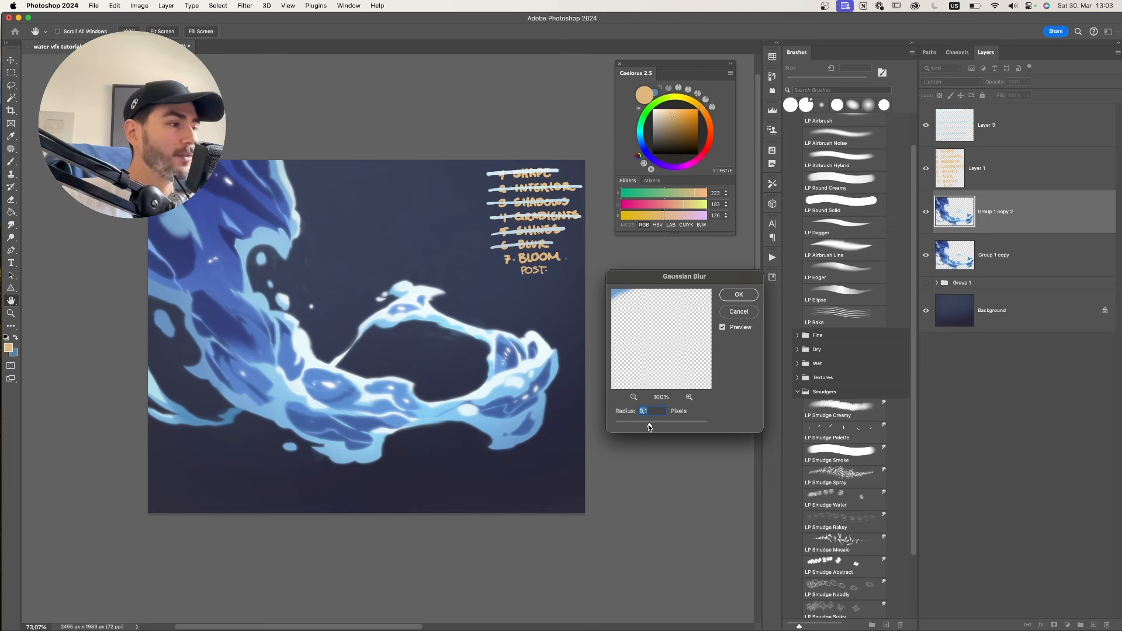
key("Return")
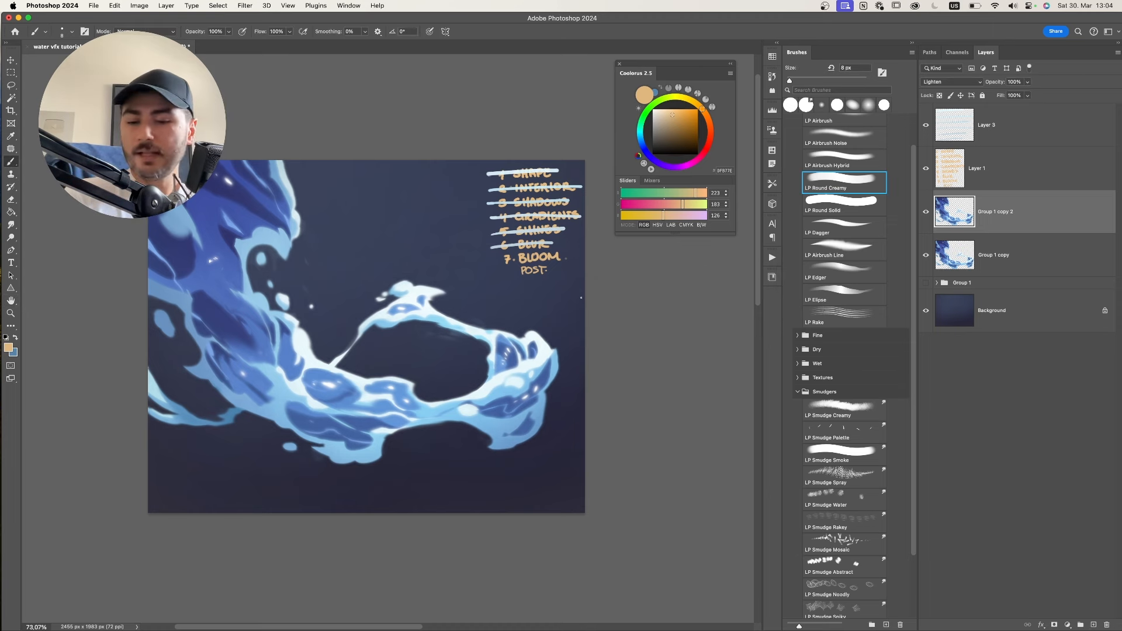
- Add a new layer above Group 1 copy 2, set it to Color Dodge and turn off Transparency Shapes Layer in its blending options
key("super+shift+2")
key("Return")
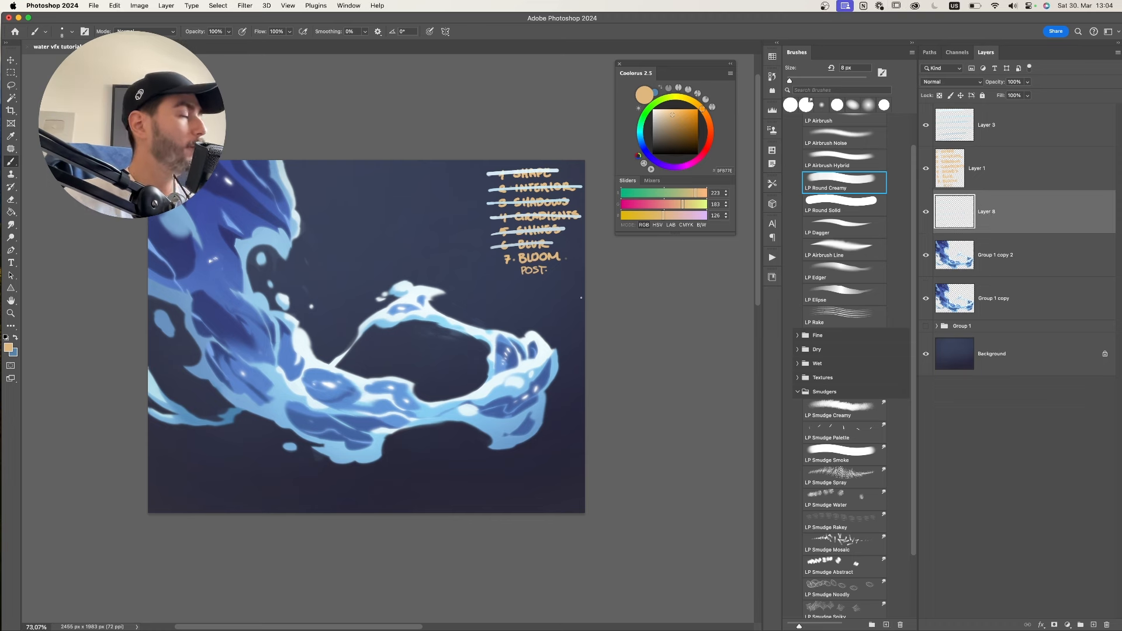
key("super+space")
left_click_drag(521, 336, 534, 328)
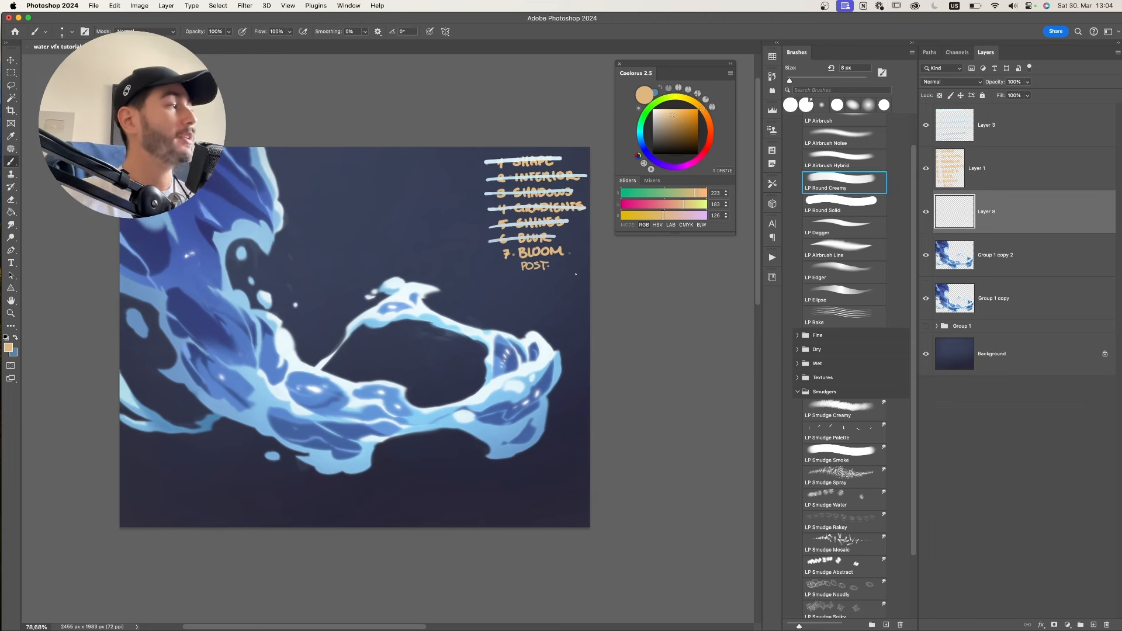
left_click(956, 80)
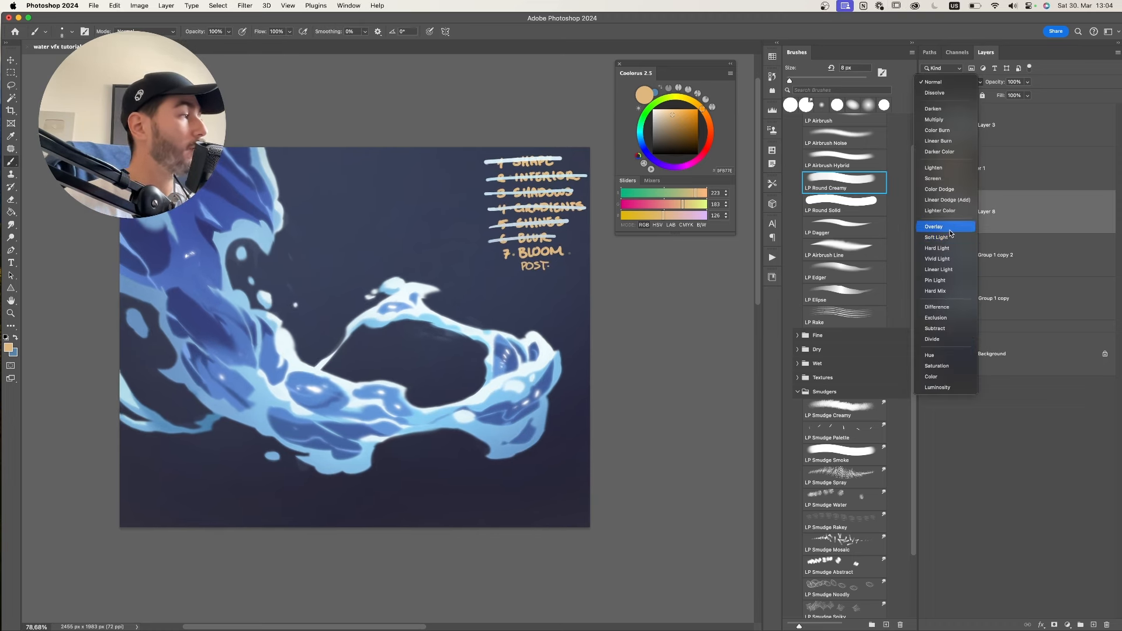
left_click(963, 190)
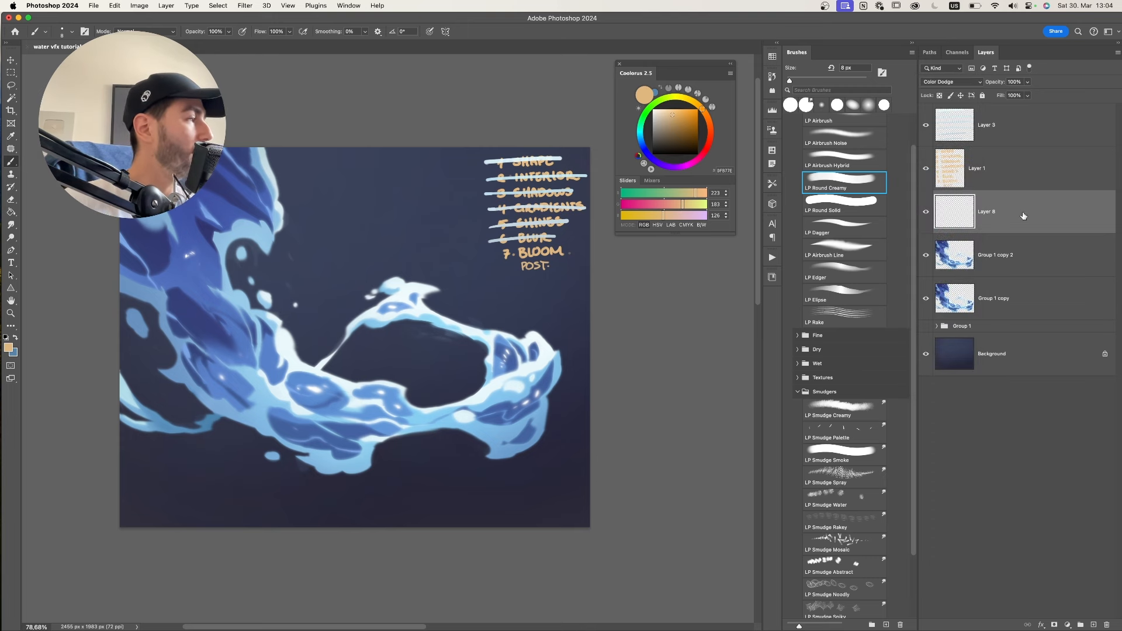
double_click(1020, 220)
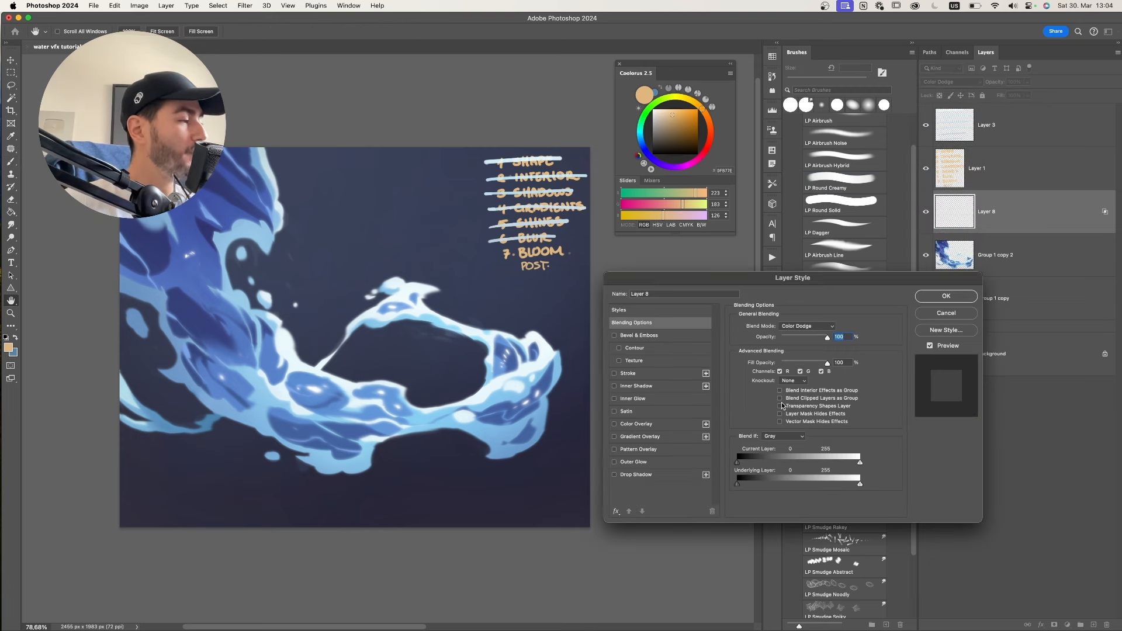
left_click(951, 296)
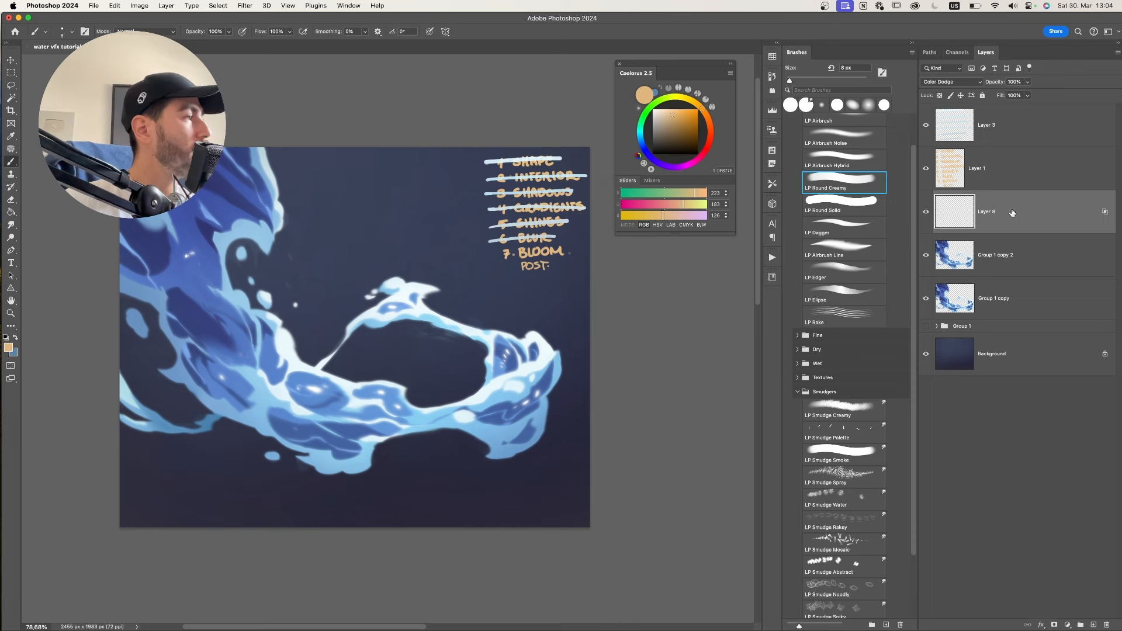
- Airbrush a glow in blue RGB 72, 72, 206 with LP Airbrush at 700 px over the splash crest and 600 px over the right-hand curl
scroll(911, 201, "up", 3)
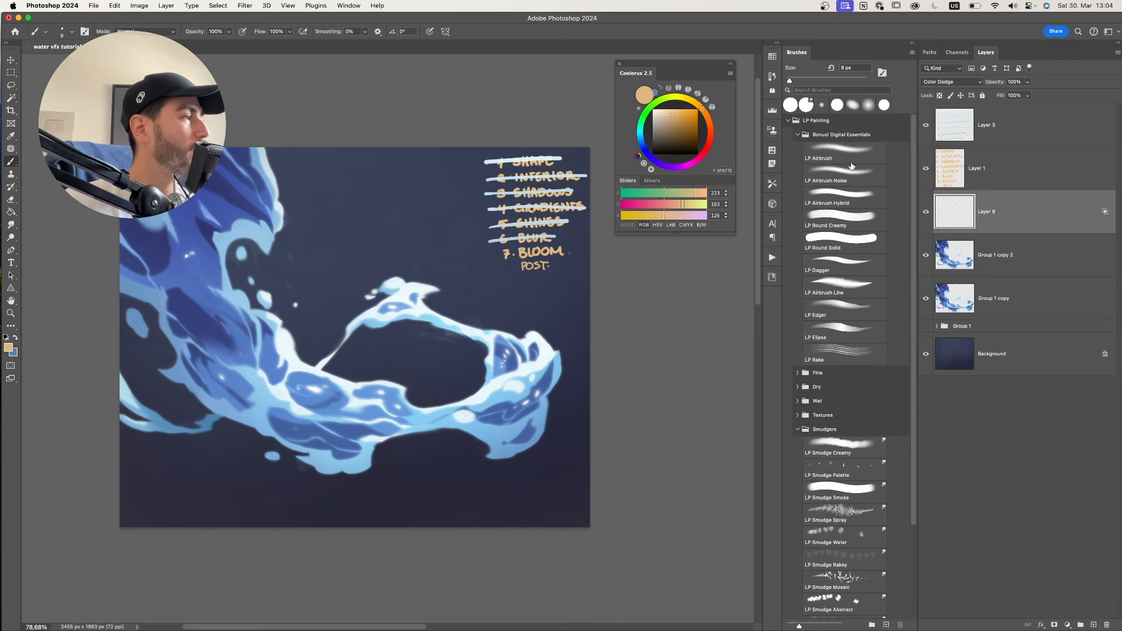
left_click(851, 163)
left_click_drag(673, 117, 686, 110)
key("]")
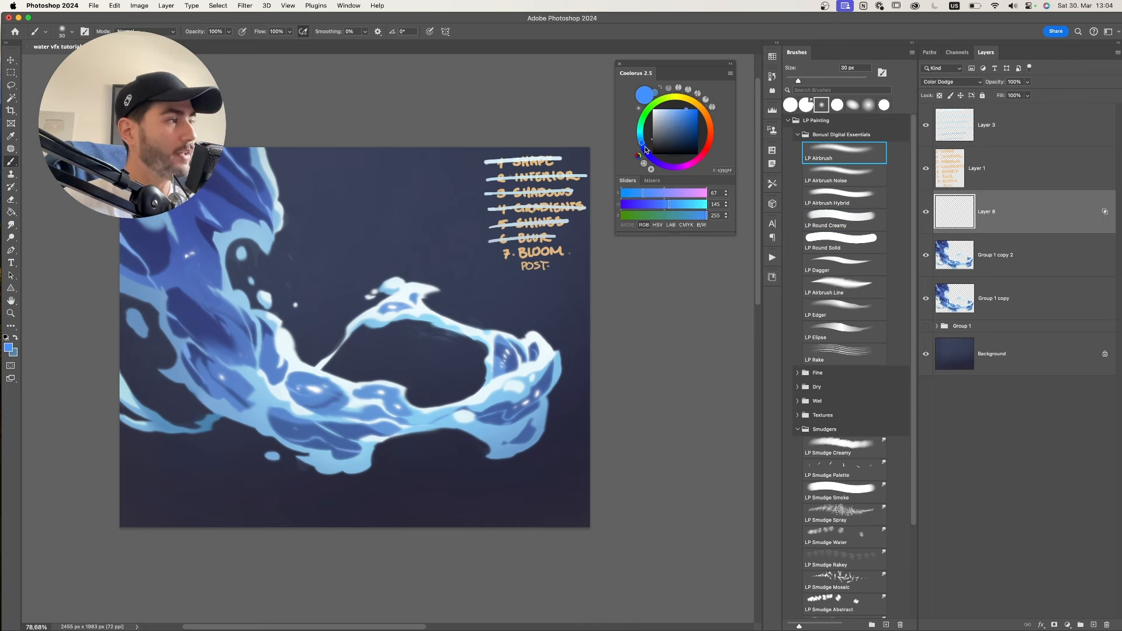
left_click(645, 150)
key("]")
key("]")
key("]")
key("]")
key("]")
key("]")
key("]")
key("]")
key("]")
key("]")
key("]")
key("]")
key("]")
key("]")
key("]")
key("]")
key("]")
key("]")
key("]")
left_click(682, 118)
left_click(414, 303)
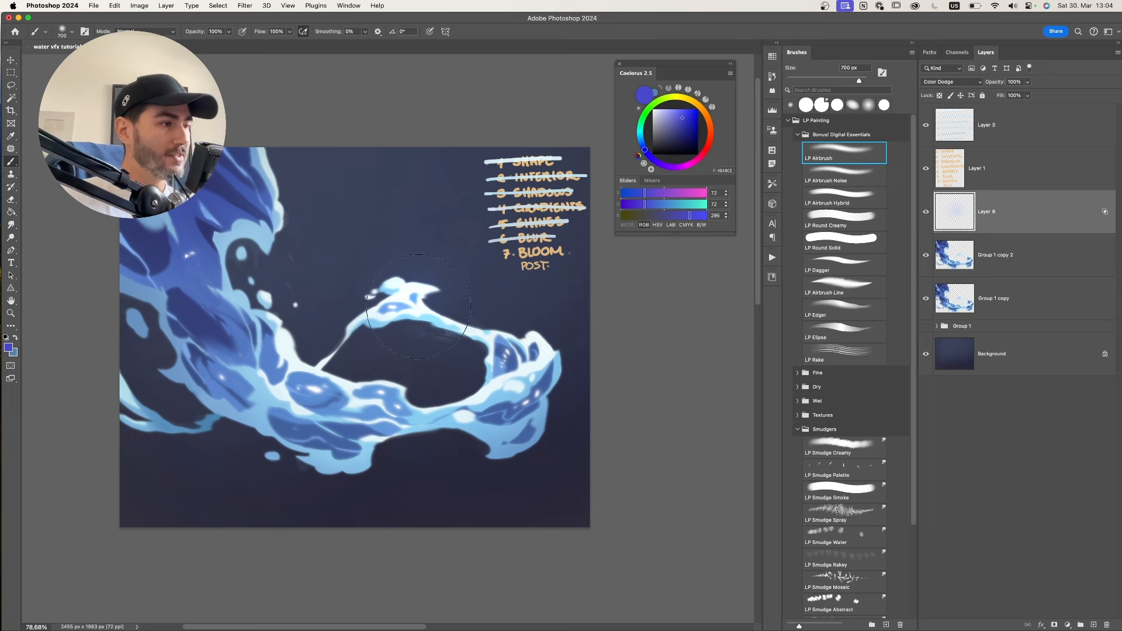
left_click(447, 301)
key("[")
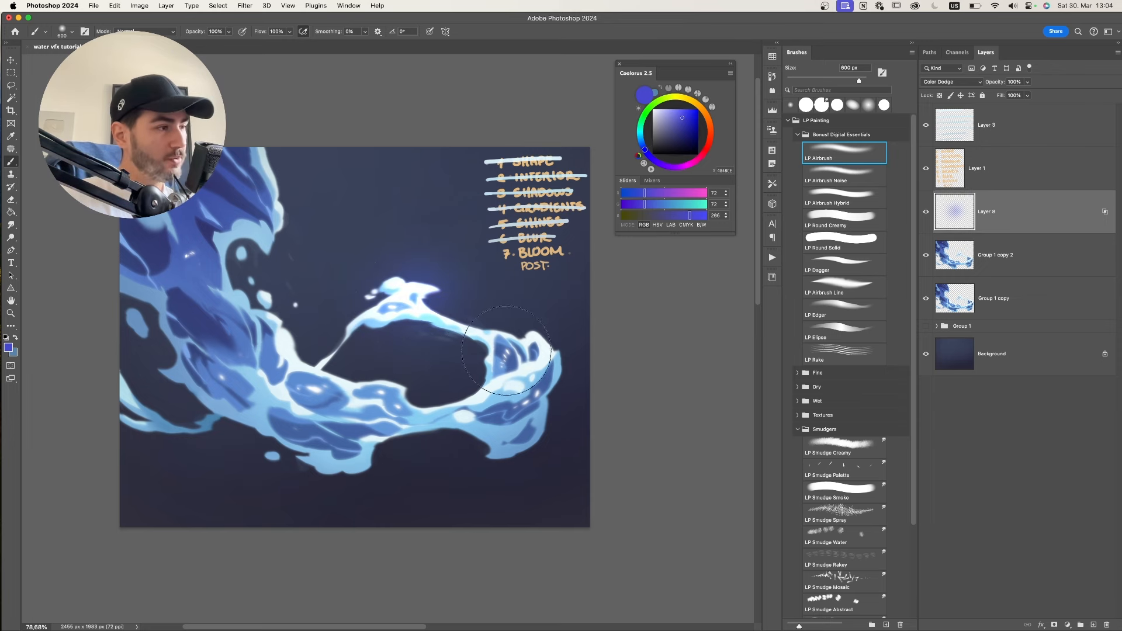
left_click(507, 352)
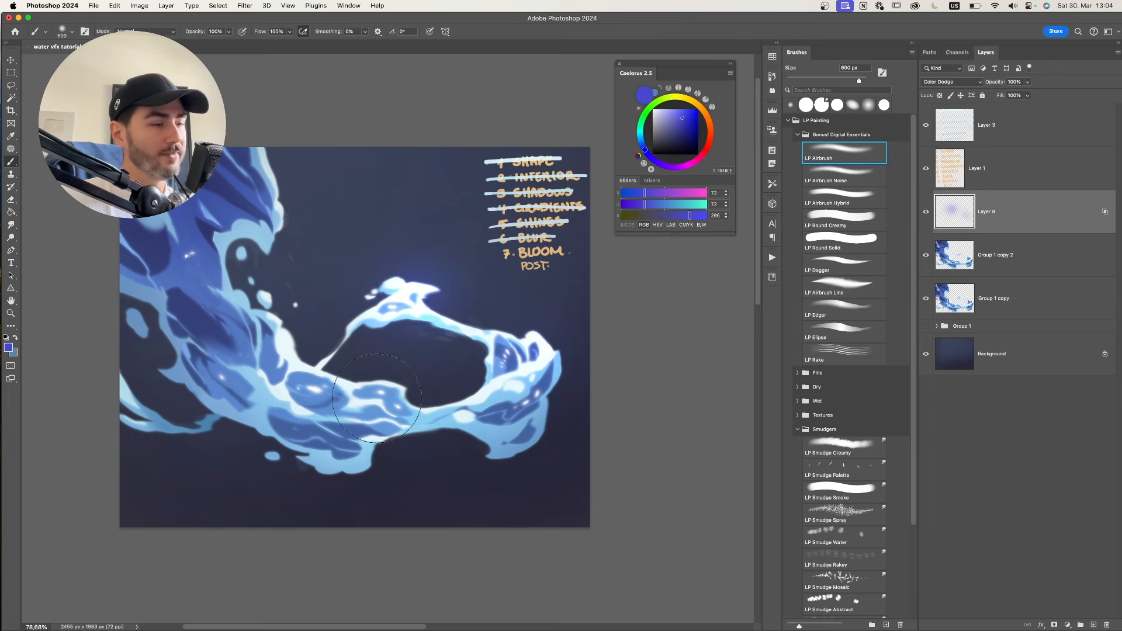
- Airbrush broad, soft blue glows over the upper-left wave body and the lower swirl on the Color Dodge layer, undoing the first trial
scroll(320, 307, "down", 5)
key("]")
key("]")
key("]")
key("]")
key("]")
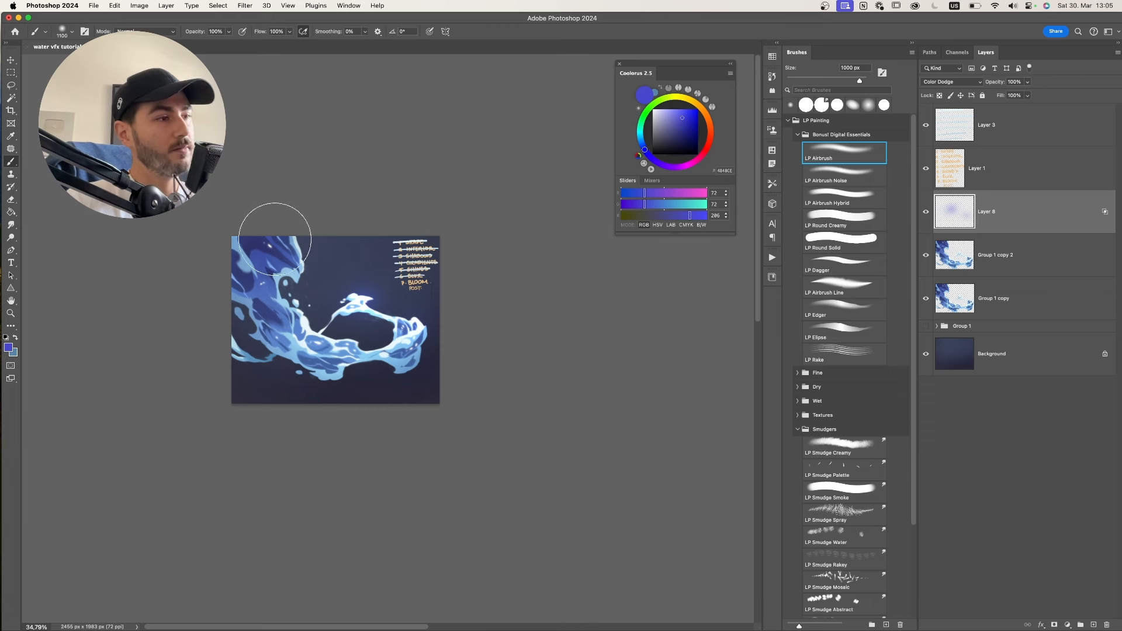
left_click(275, 240)
key("super+z")
left_click(682, 143)
key("]")
left_click_drag(265, 255, 265, 287)
left_click(346, 351)
- Shift the Background layer to a darker indigo with a Hue/Saturation adjustment
left_click(973, 342)
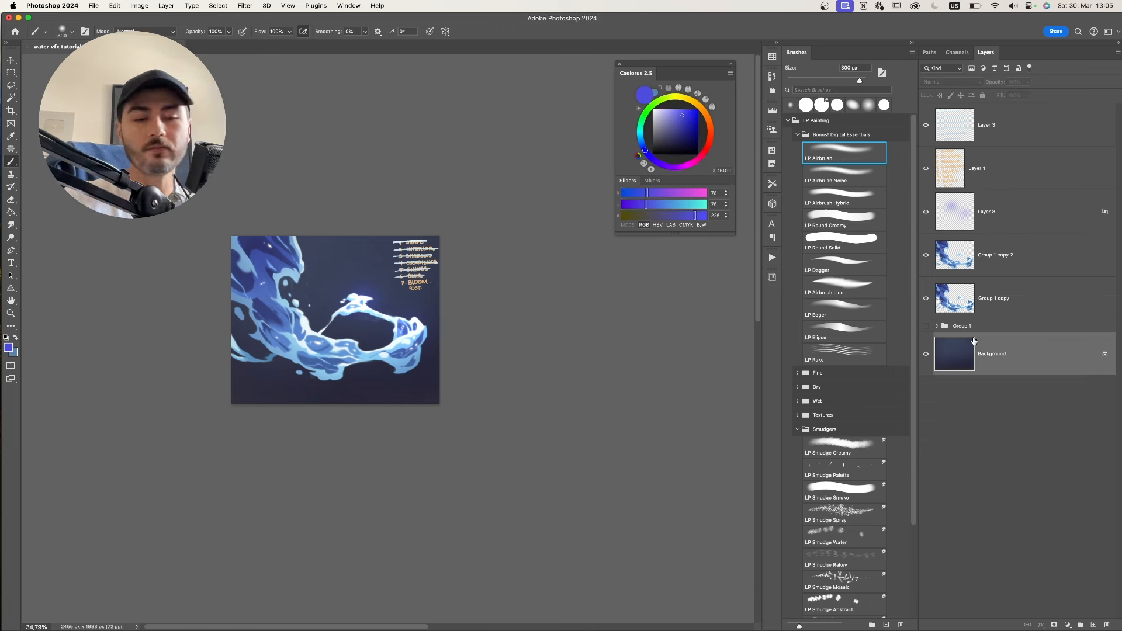
key("super+u")
mouse_move(756, 362)
left_mouse_down()
mouse_move(745, 361)
mouse_move(768, 338)
mouse_move(748, 360)
left_mouse_up()
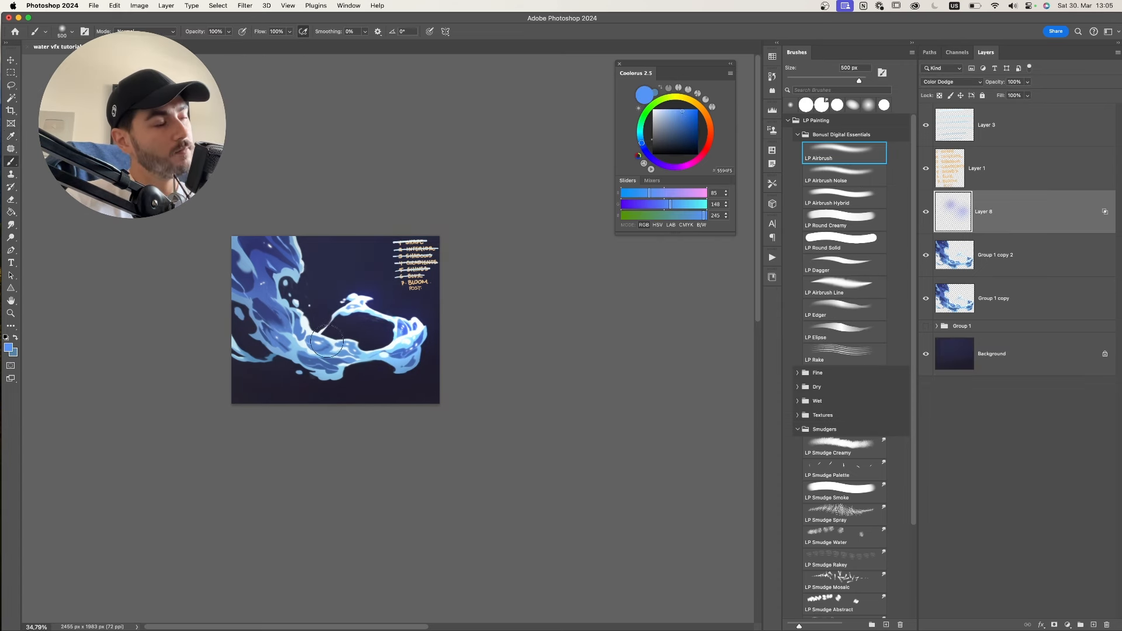
- Airbrush blue RGB 85, 148, 245 on Layer 8 at 500 px over the swirl's middle and at 250 px near the small droplets
left_click(327, 342)
key("[")
key("[")
key("[")
key("[")
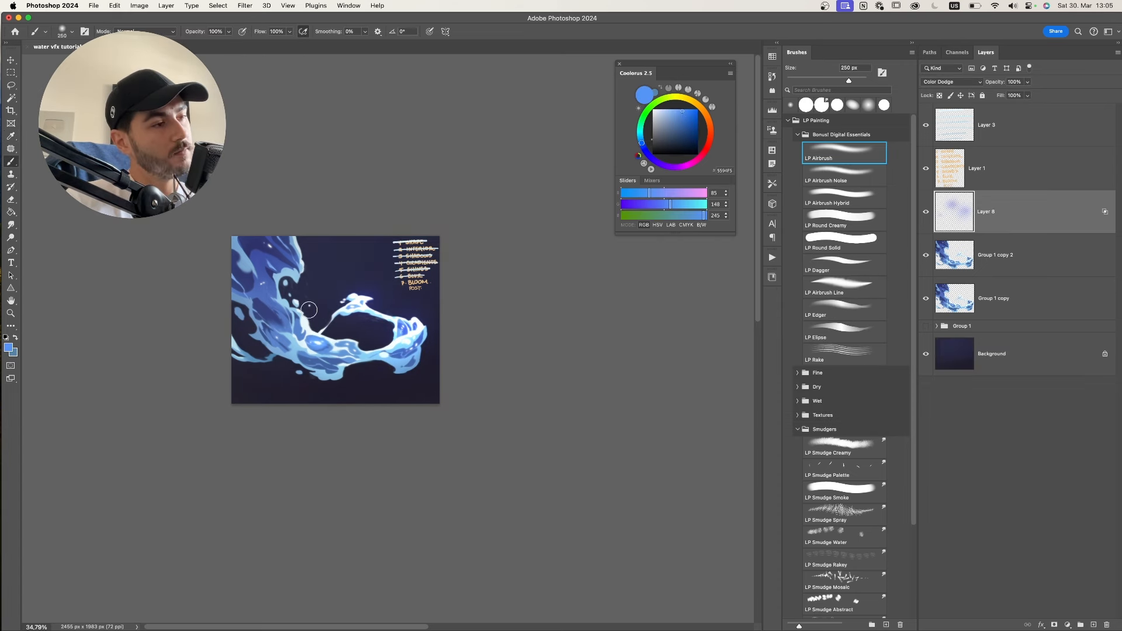
left_click(296, 303)
- Try a broad airbrush stroke in the same blue over the upper-left wave and undo it
key("]")
key("]")
key("]")
key("]")
key("]")
key("]")
key("]")
key("]")
left_click_drag(296, 283, 298, 241)
key("super+z")
- Airbrush a bright violet-blue glow over the right-hand curl on Layer 8, undoing the trial strokes on the upper-left wave and across the swirl
key("]")
key("]")
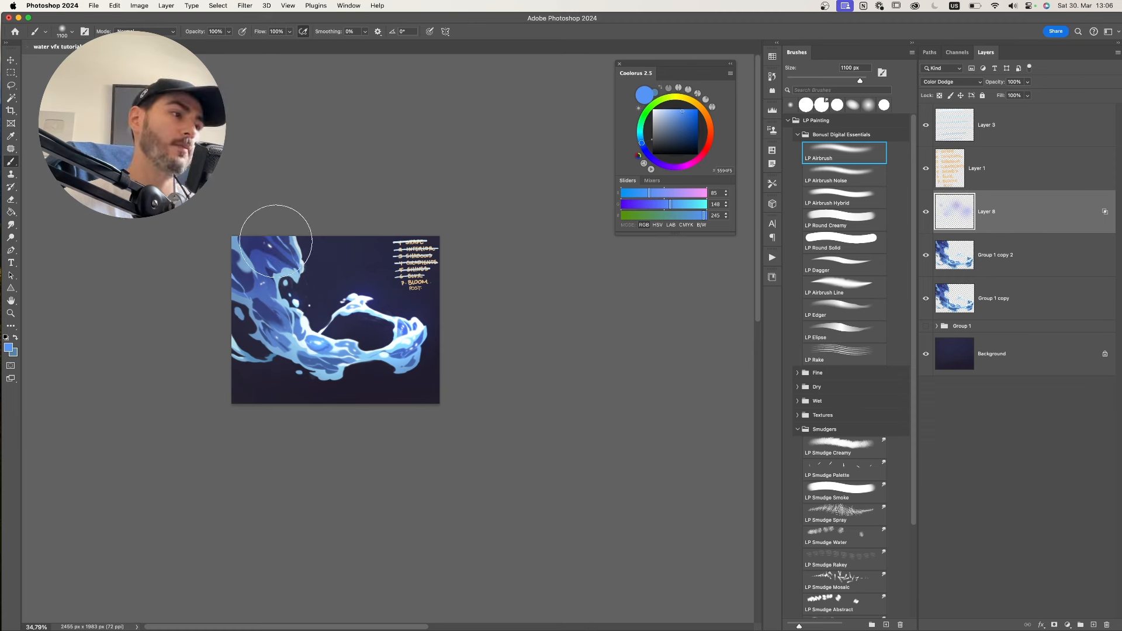
left_click(700, 108)
key("]")
left_click(665, 166)
left_click(678, 109)
key("]")
left_click(278, 260)
key("super+z")
mouse_move(301, 331)
left_mouse_down()
mouse_move(399, 351)
mouse_move(404, 319)
mouse_move(416, 339)
left_mouse_up()
key("super+z")
key("e")
key("b")
key("super+z")
key("[")
key("[")
key("super+z")
left_click(408, 325)
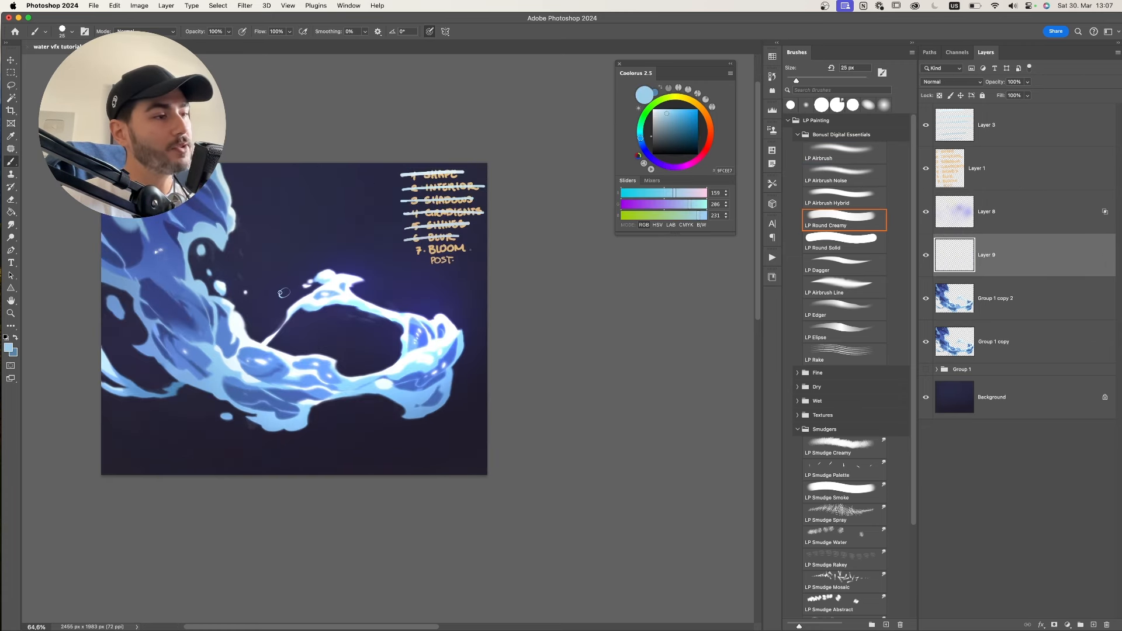
- Paint droplets and larger bubbles around the water on Layer 9 with LP Round Creamy in pale blue RGB 159, 206, 231
key("bracketright")
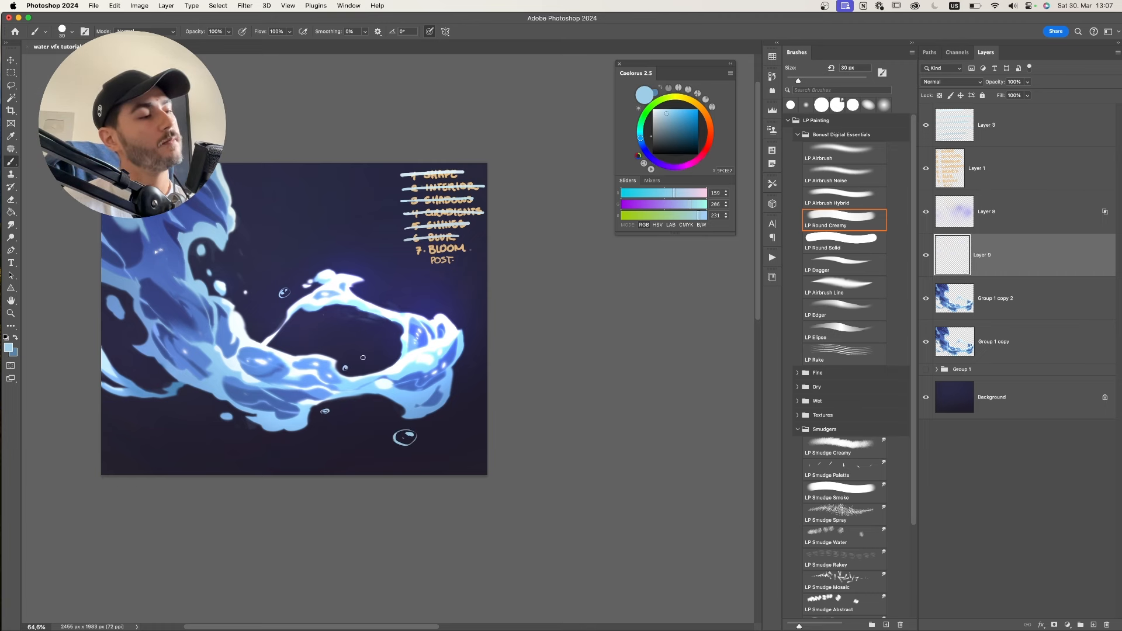
left_click_drag(190, 397, 194, 400)
key("bracketright")
left_click_drag(318, 260, 324, 262)
key("super+z")
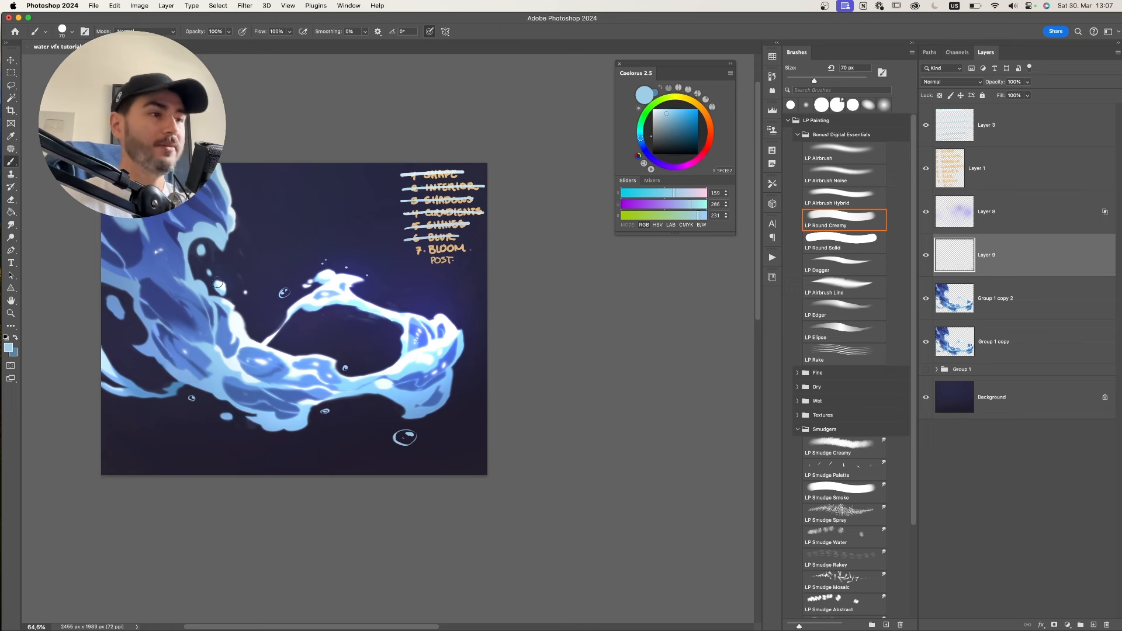
scroll(220, 262, "down", 4)
left_click_drag(272, 206, 294, 208)
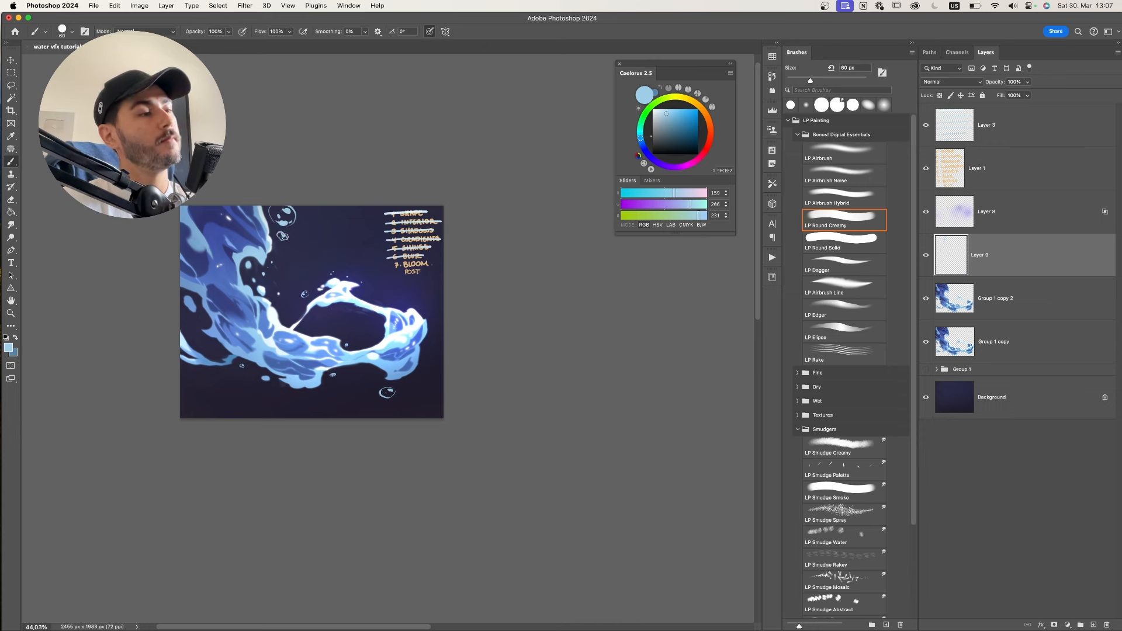
- Soften the painted droplets and bubbles on Layer 9 with LP Smudge Smoke at 175 to 200 px
key("r")
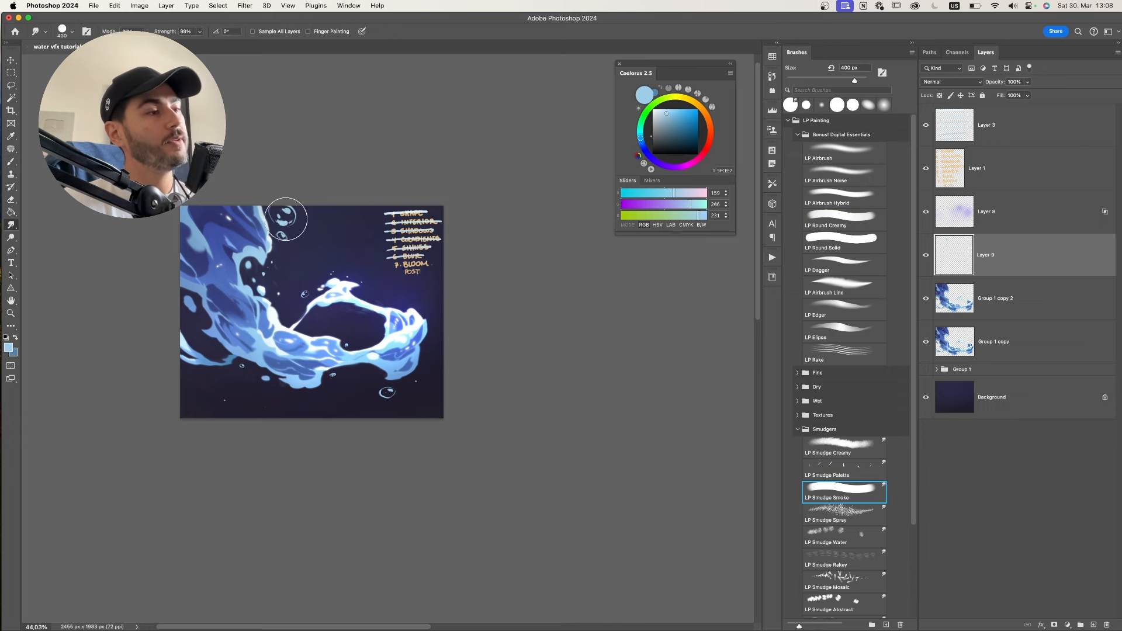
key("bracketleft")
key("bracketleft")
key("bracketleft")
key("bracketleft")
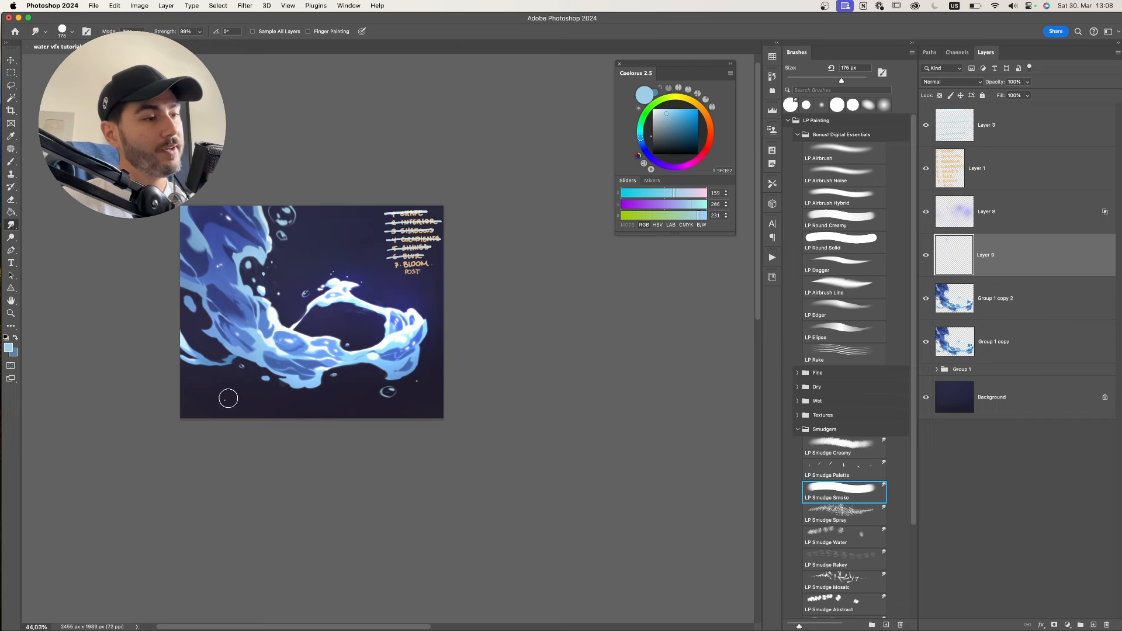
key("bracketright")
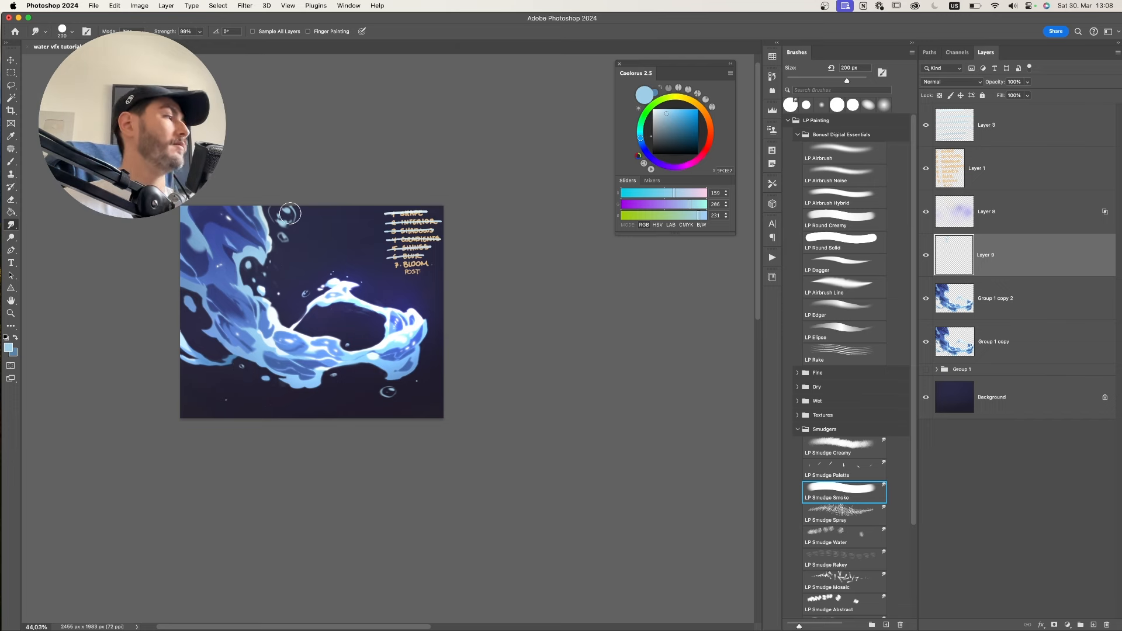
key("super+j")
key("super+z")
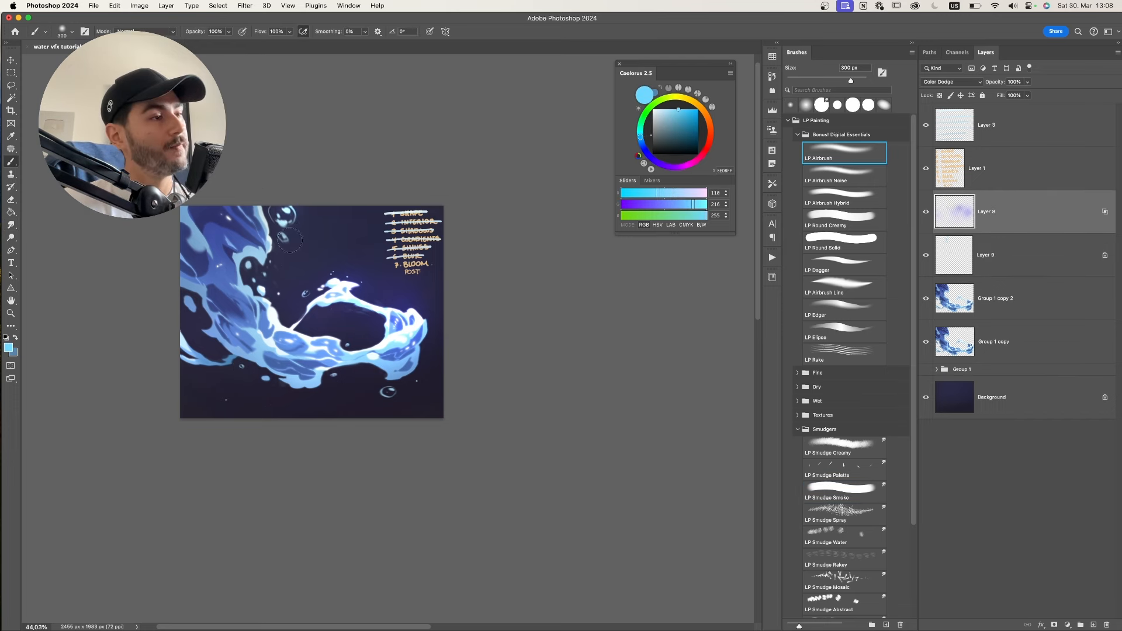
- Airbrush a cyan glow over the upper bubbles and nearby droplets on Layer 8 with LP Airbrush at 175 to 200 px
key("b")
scroll(287, 260, "up", 3)
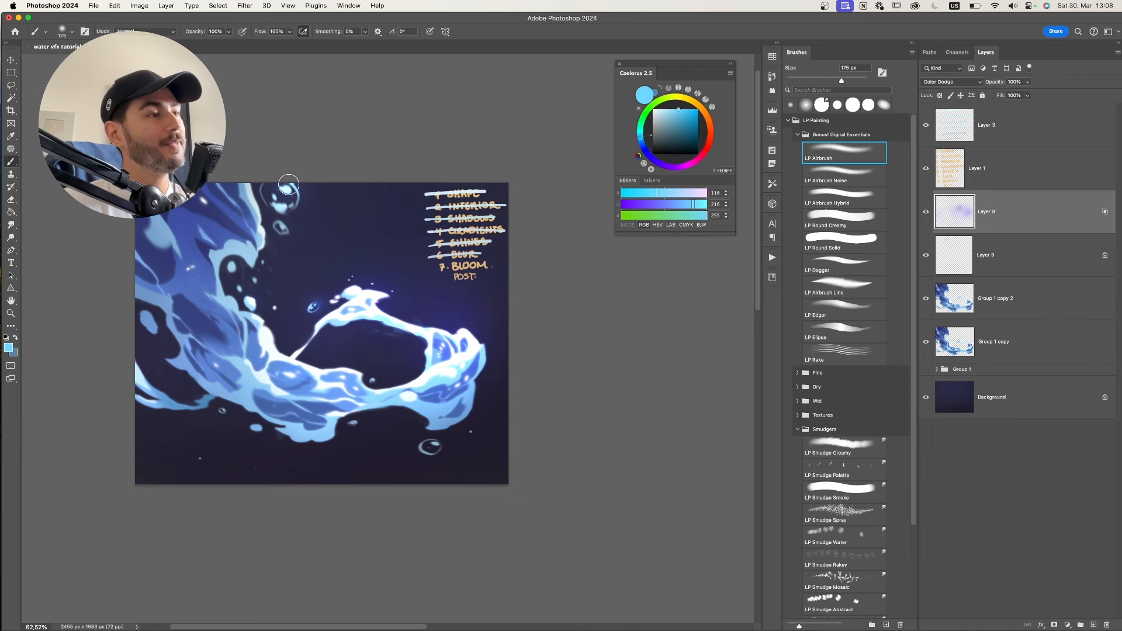
key("bracketright")
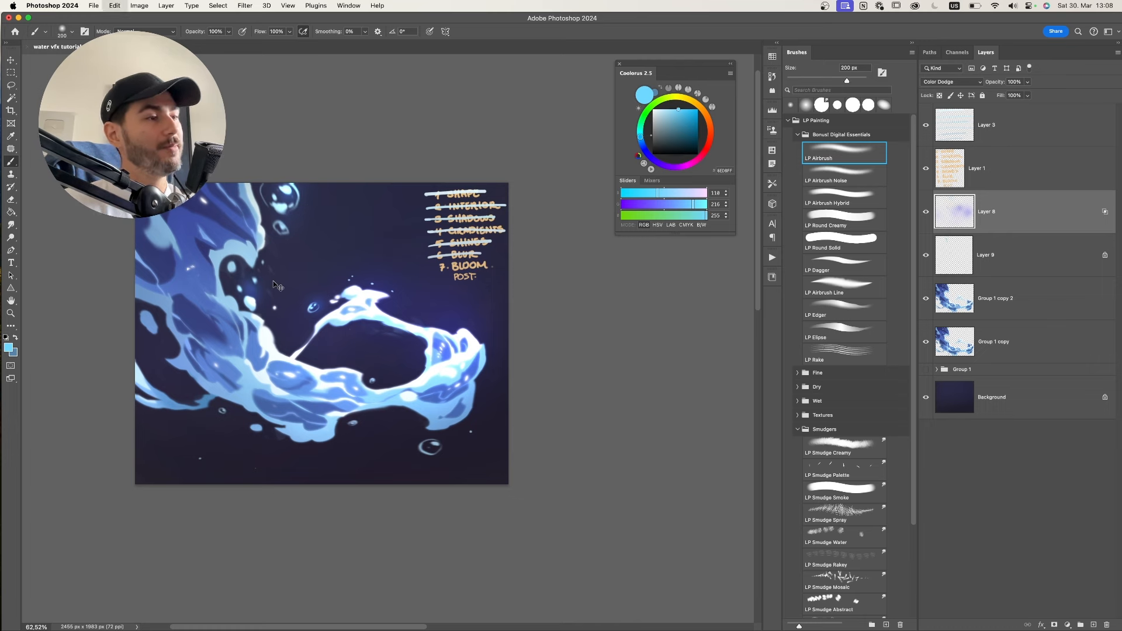
left_click_drag(274, 282, 257, 283)
- Airbrush a 500 px cyan light ray from the canvas's upper edge down to the splash crest on Layer 8
key("bracketright")
key("bracketright")
key("bracketright")
key("bracketright")
key("bracketright")
key("bracketright")
key("bracketright")
key("bracketright")
key("bracketleft")
key("bracketleft")
key("bracketleft")
key("bracketleft")
left_click_drag(387, 170, 360, 318)
- Try narrower cyan light rays across the splash crest and through the loop on Layer 8 with LP Airbrush at 100 px
key("bracketleft")
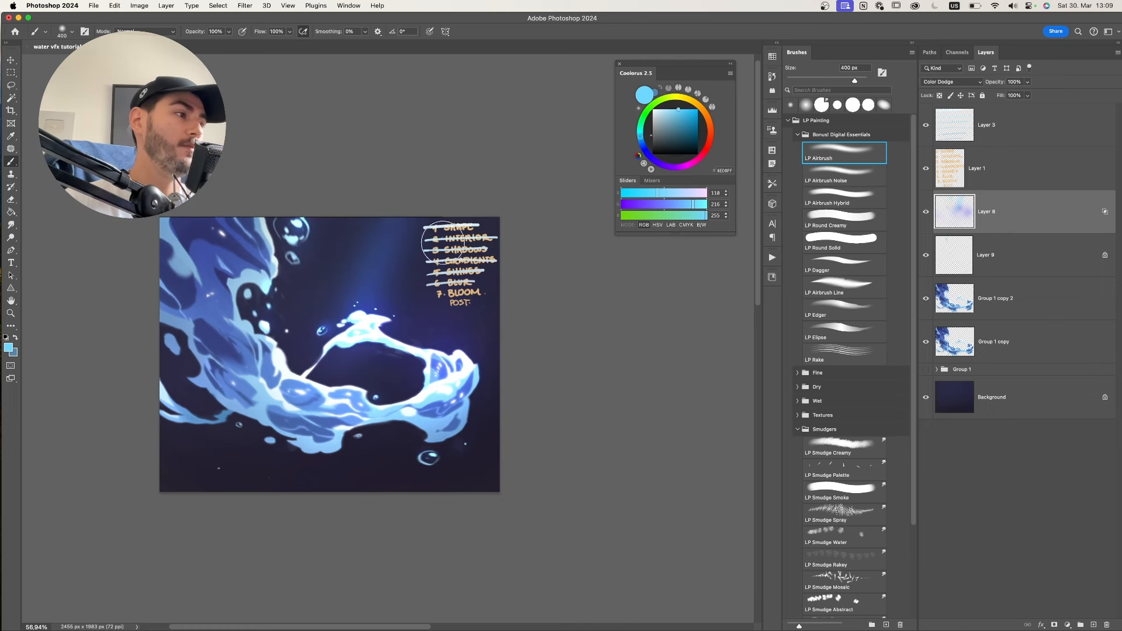
key("bracketleft")
key("bracketleft")
key("bracketleft")
key("bracketleft")
key("bracketleft")
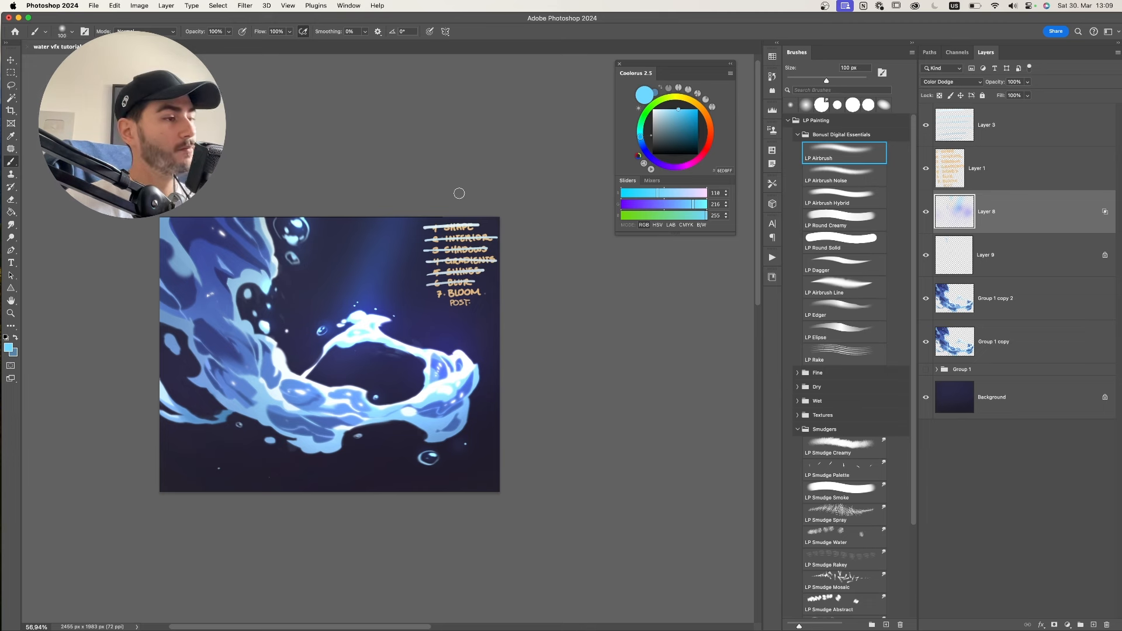
key("bracketright")
key("bracketright")
key("bracketright")
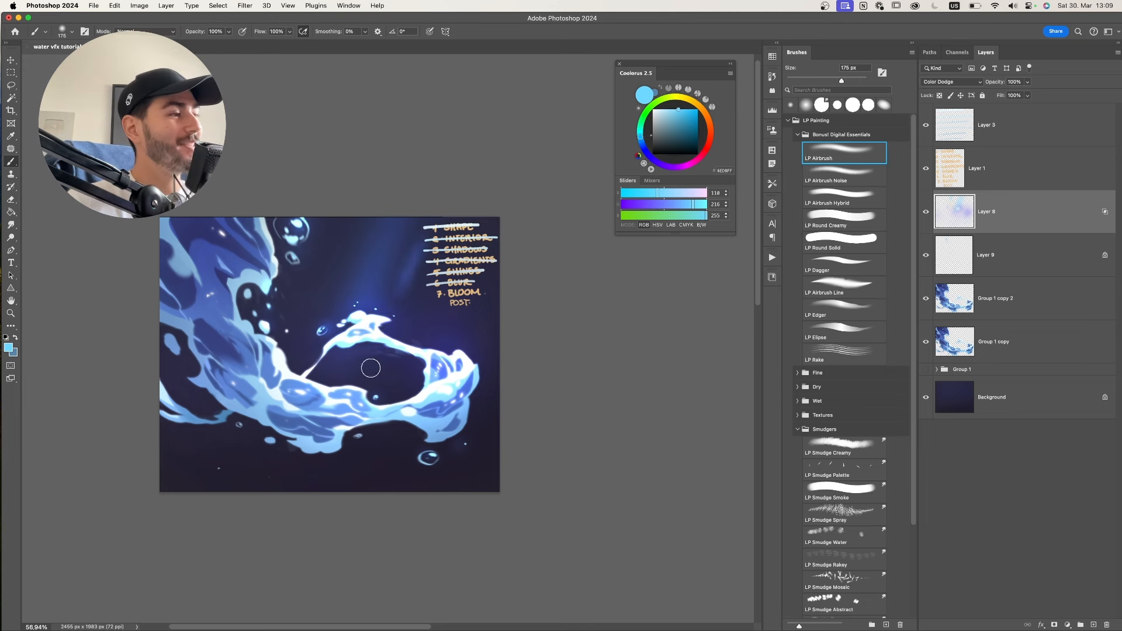
key("bracketleft")
key("bracketleft")
key("bracketleft")
left_click_drag(363, 394, 434, 228)
key("ctrl+z")
left_click_drag(361, 412, 388, 345)
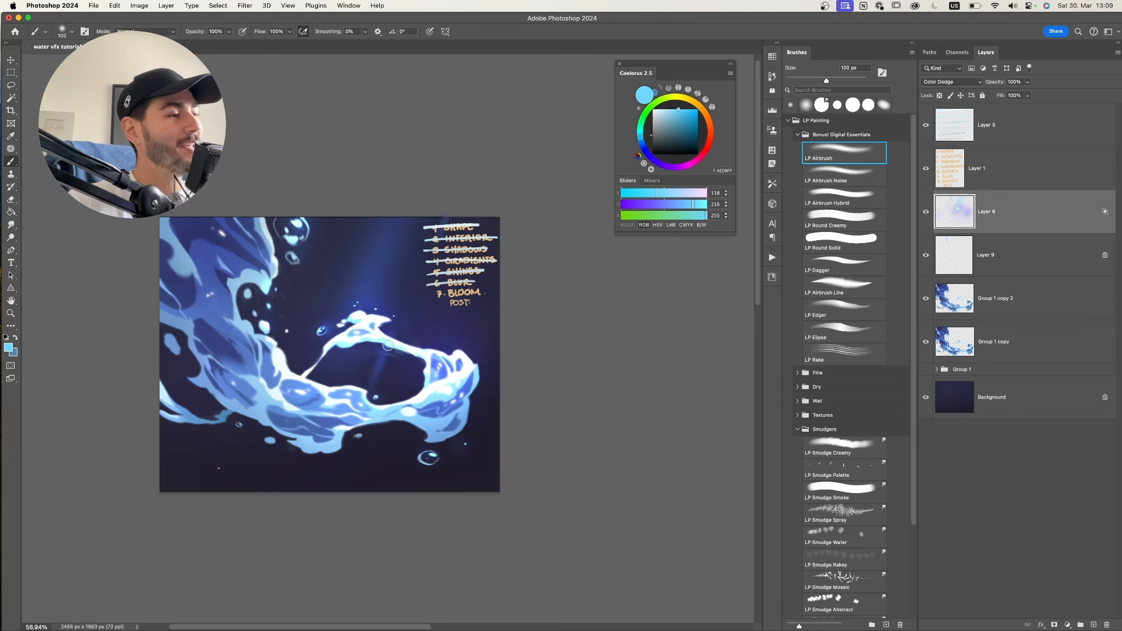
key("super+z")
left_click_drag(451, 195, 361, 413)
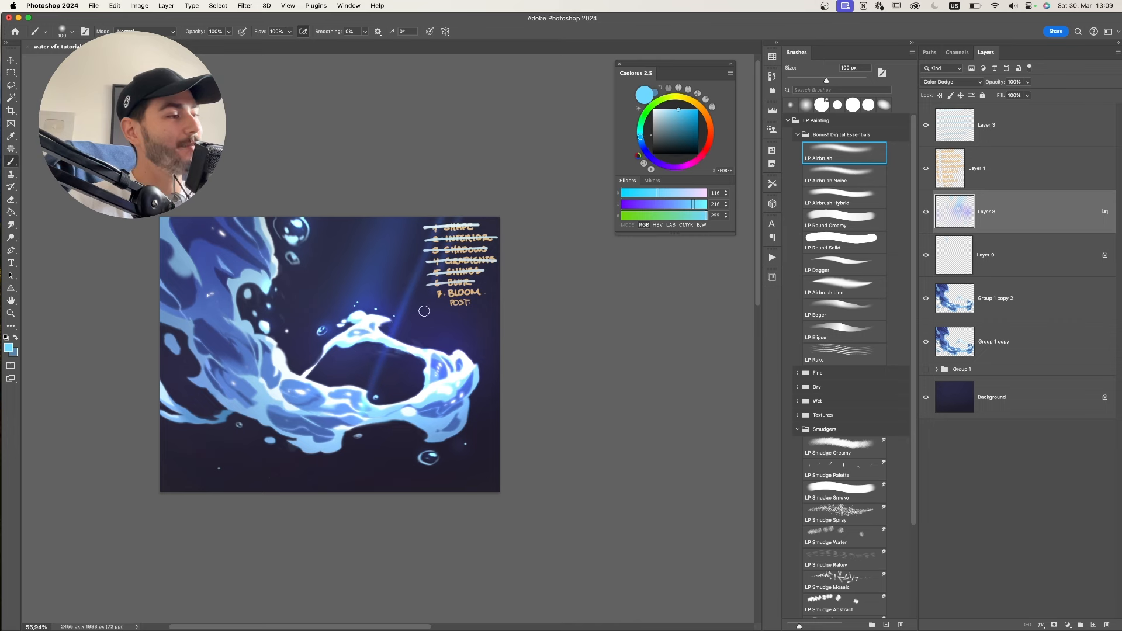
key("super+z")
- Reduce the airbrush flow to 40% and paint softer cyan light rays around the splash on Layer 8 at up to 250 px
key("bracketright")
key("bracketleft")
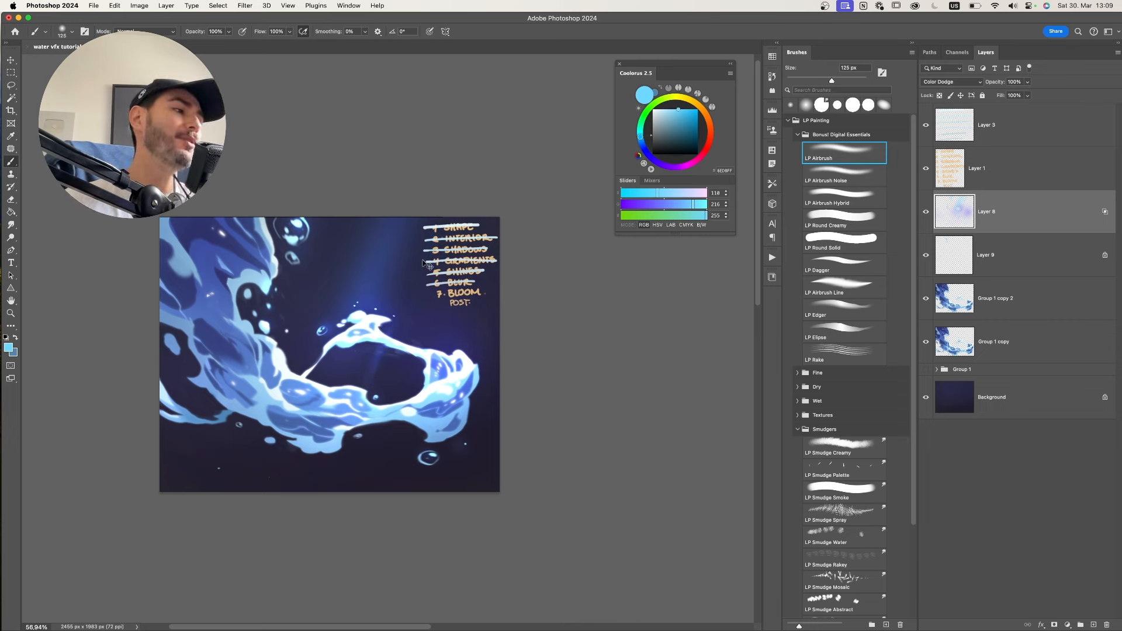
key("shift+4")
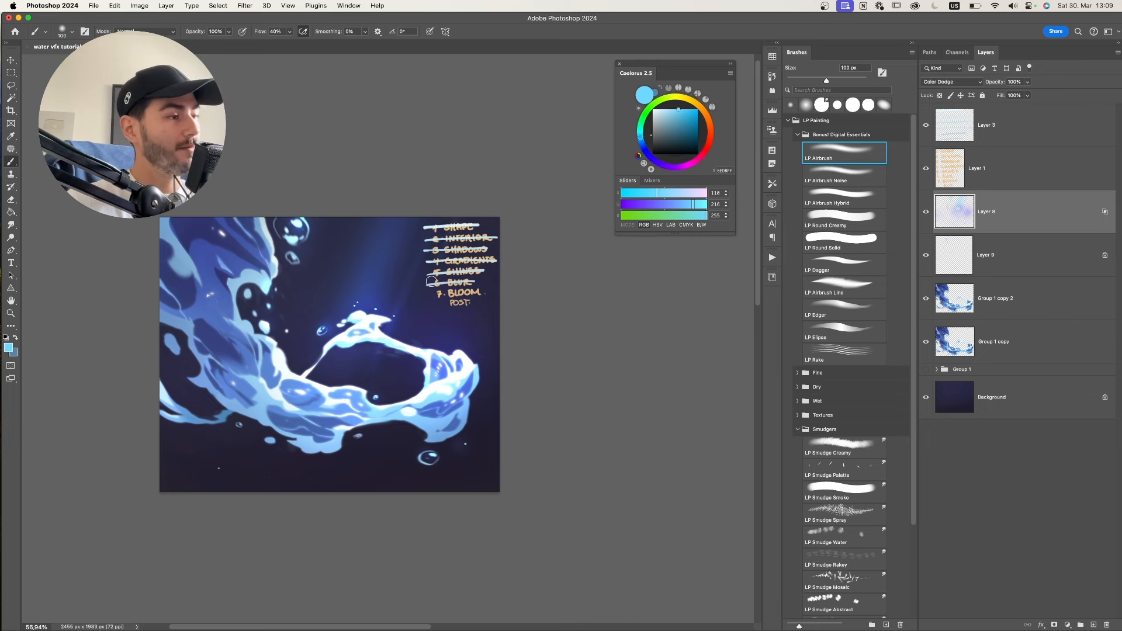
key("bracketright")
key("bracketright")
- Choose the LP Texture Dust brush and create a new layer directly above Layer 9
left_click(798, 415)
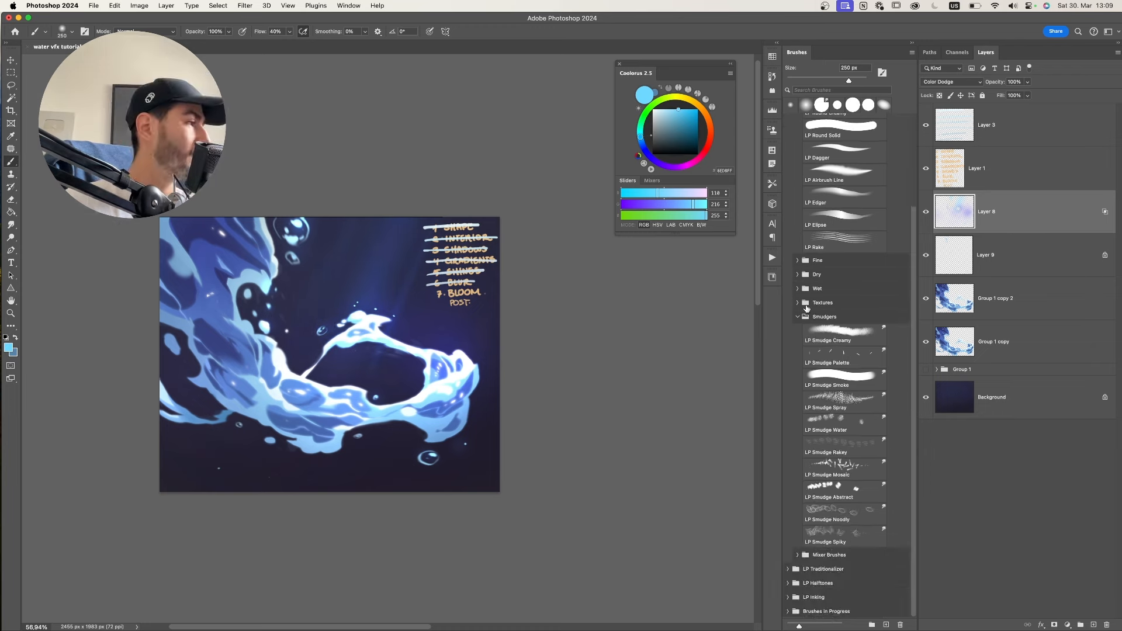
scroll(855, 494, "down", 4)
left_click(858, 414)
key("alt+bracketleft")
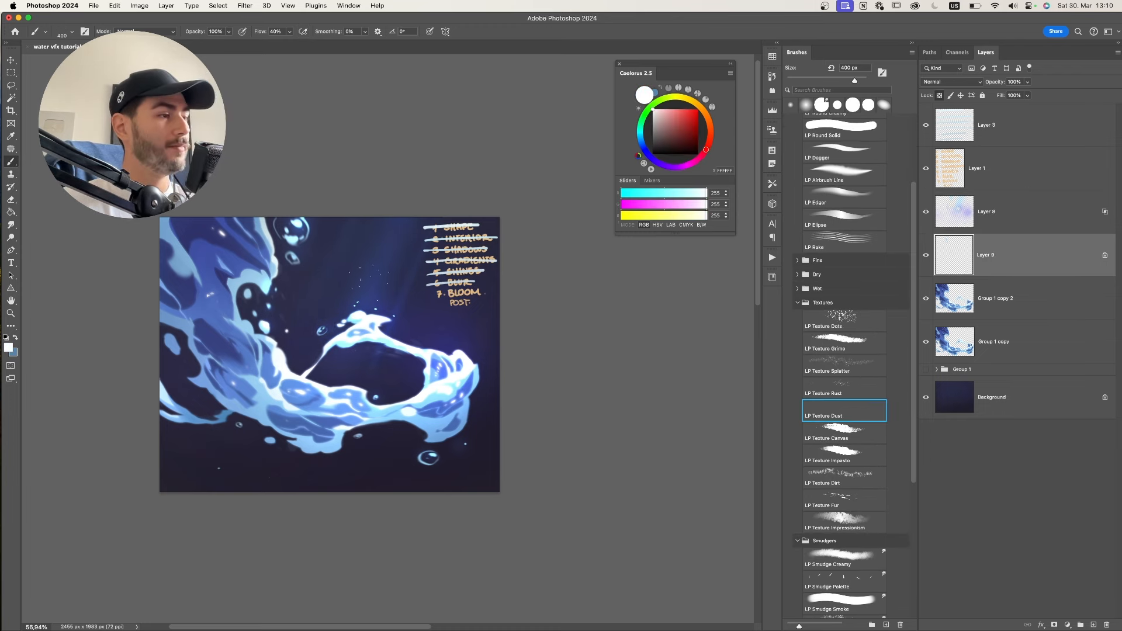
key("alt+shift+super+n")
- Scatter fine white dust particles above the splash crest on Layer 10 with LP Texture Dust at 400 px
scroll(298, 296, "up", 3)
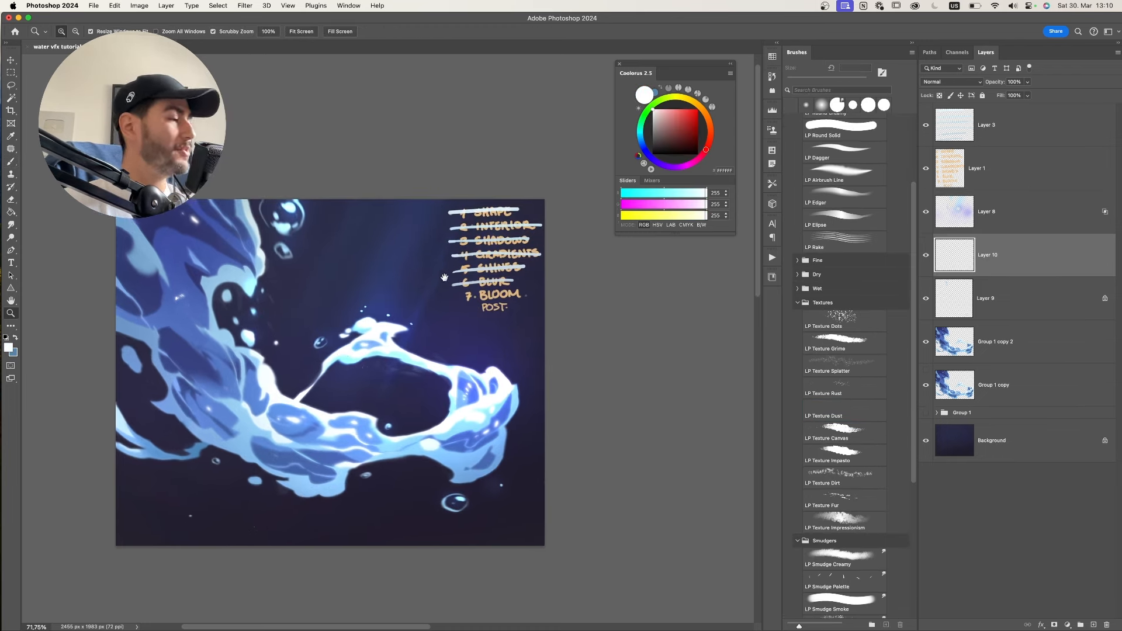
key("bracketright")
key("bracketright")
key("bracketleft")
key("bracketleft")
left_click(385, 302)
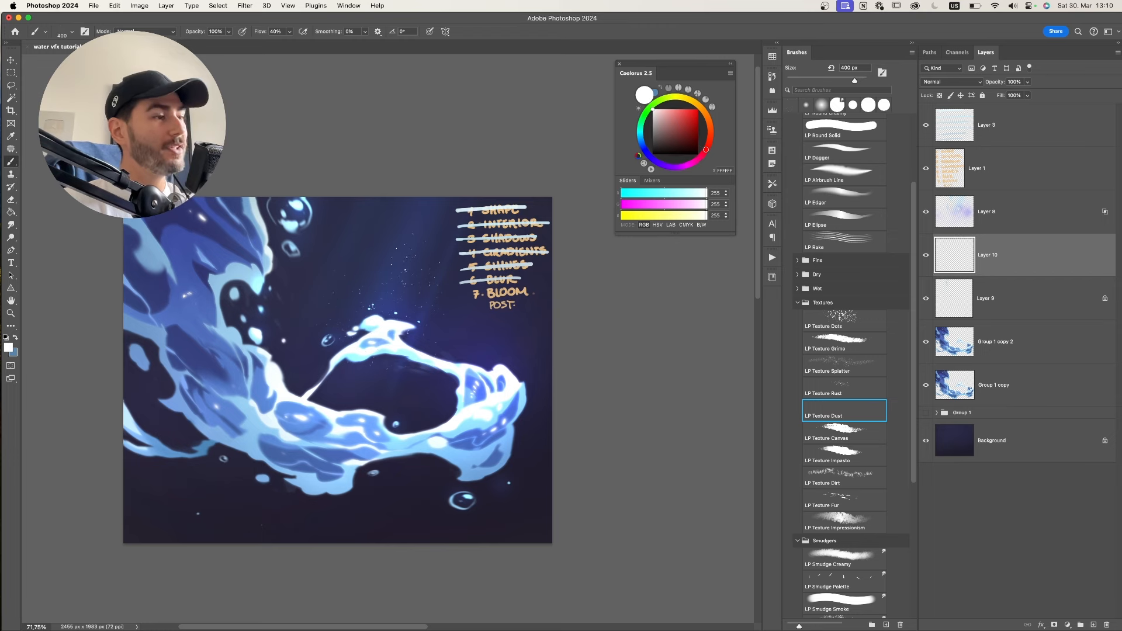
- Spread larger white dust particles across the dark background on Layer 10, enlarging LP Texture Dust to 1000 px and beyond
key("bracketright")
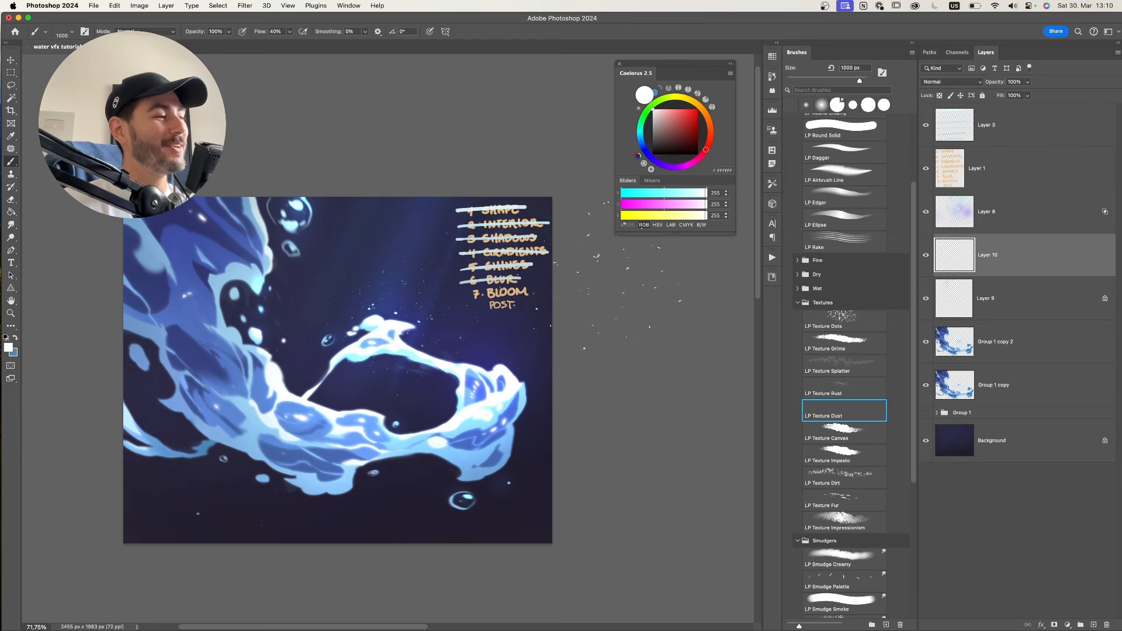
key("bracketright")
key("bracketright")
key("bracketright")
key("bracketright")
- Cross out "7. Bloom" and "Post" in the checklist on Layer 3 with white LP Round Creamy strokes at 15 px
scroll(528, 193, "down", 3)
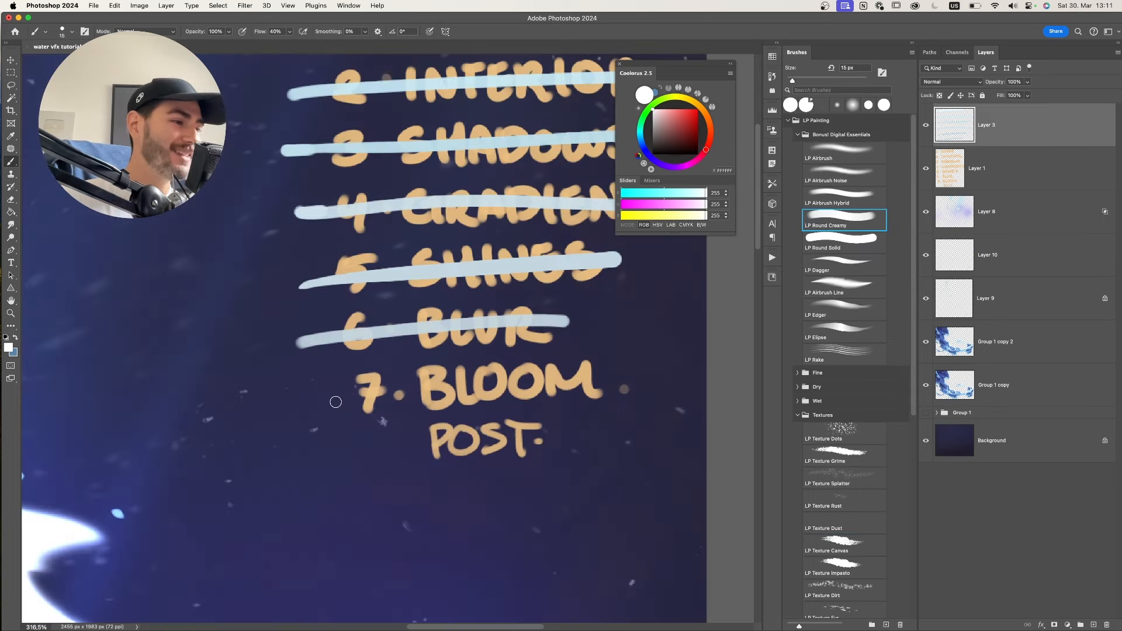
left_click_drag(324, 403, 608, 371)
left_click_drag(403, 445, 578, 418)
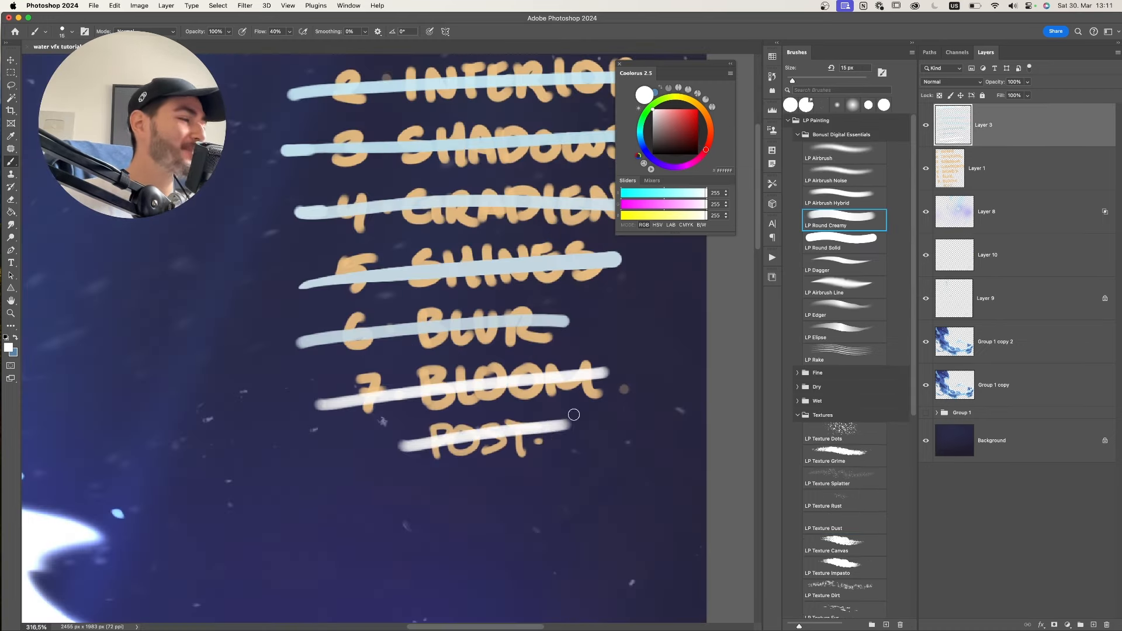